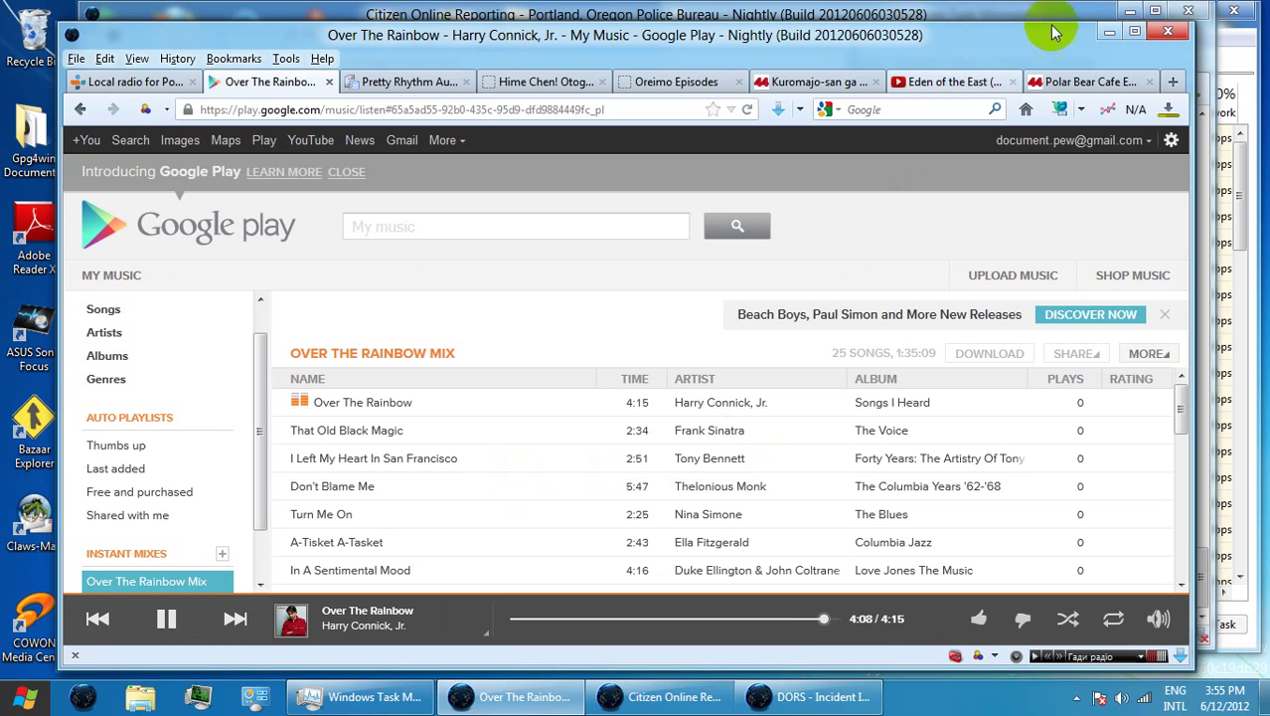
Minimize the music window and fill in the incident's full street address, city and ZIP code on the theft report form.
click(1109, 33)
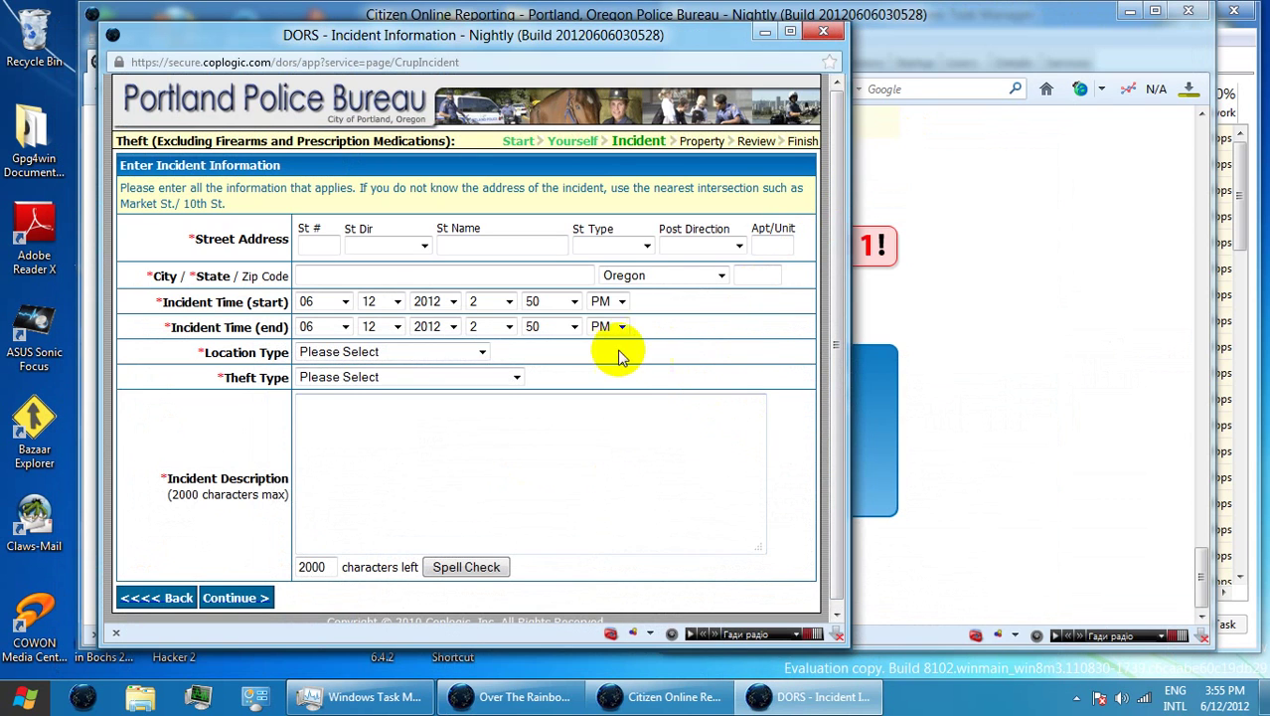
click(325, 245)
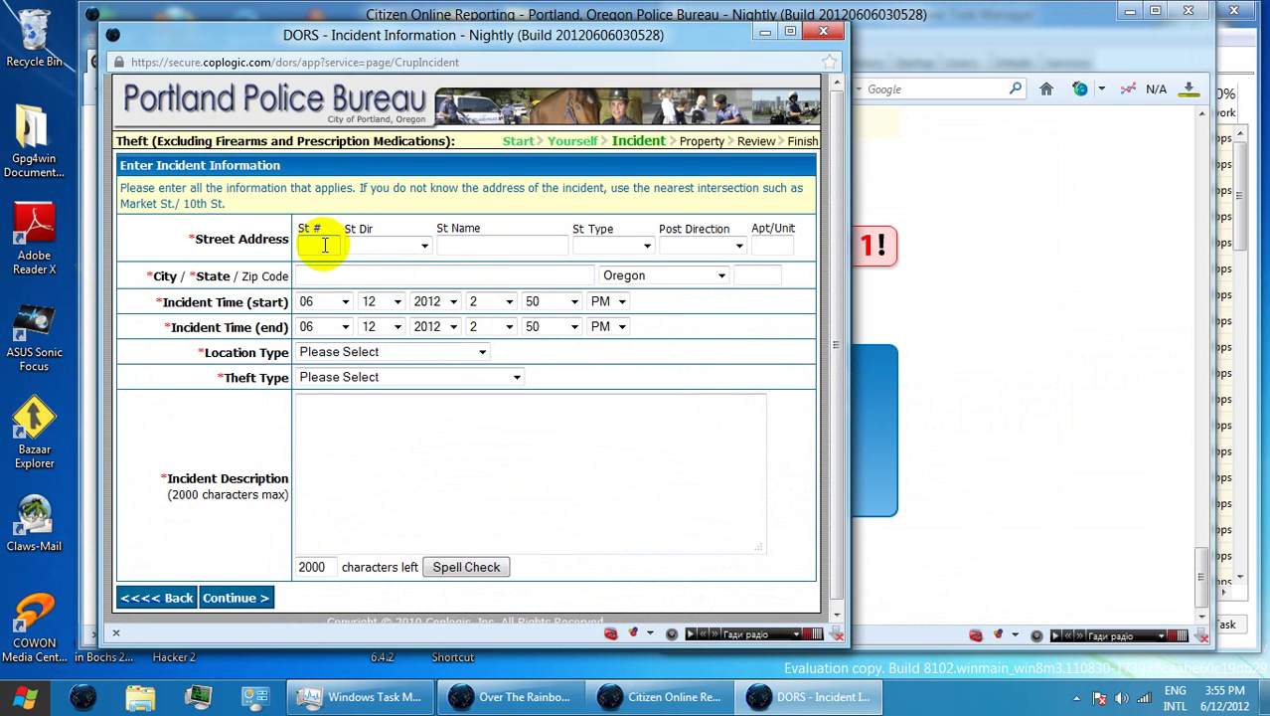
text(1)
click(326, 277)
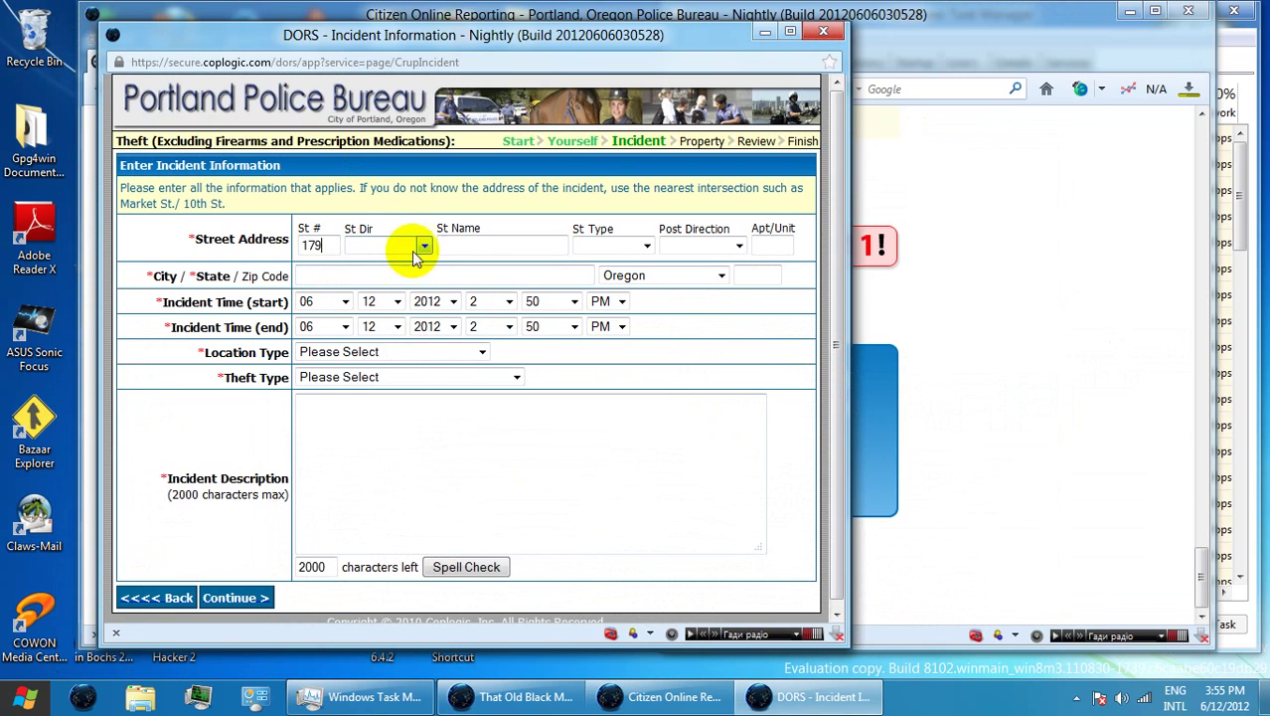
click(422, 246)
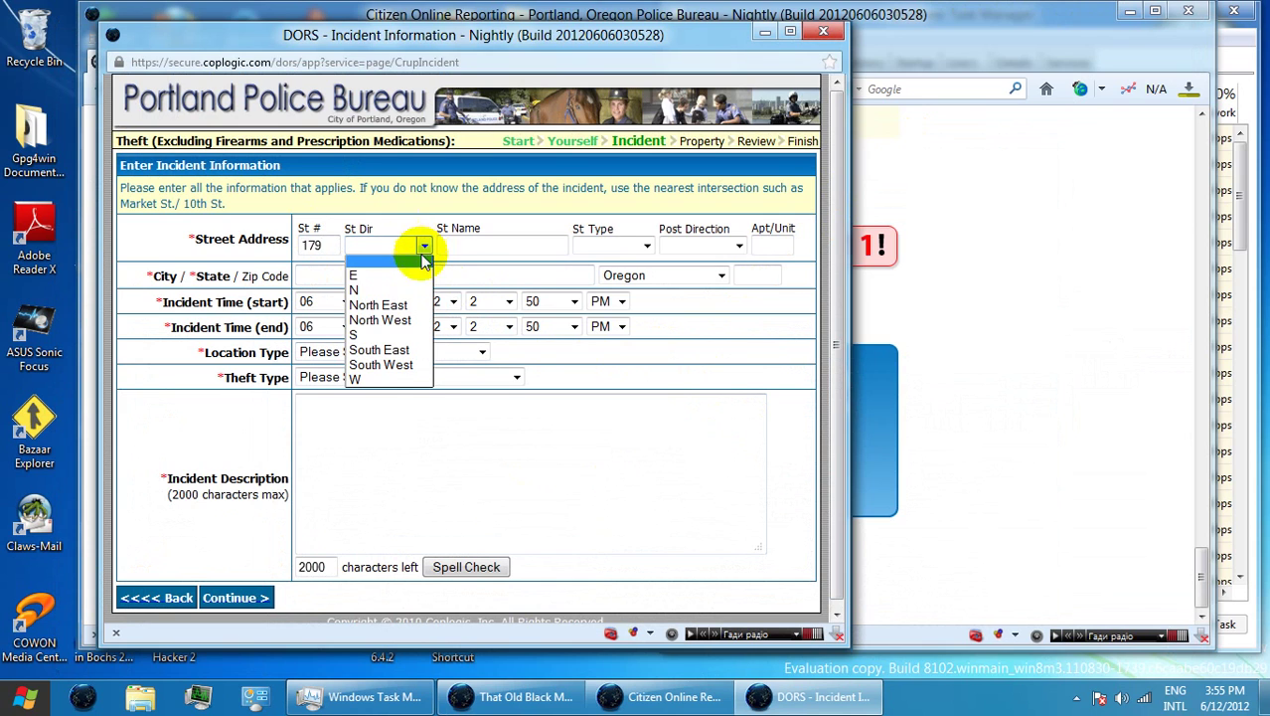
click(429, 324)
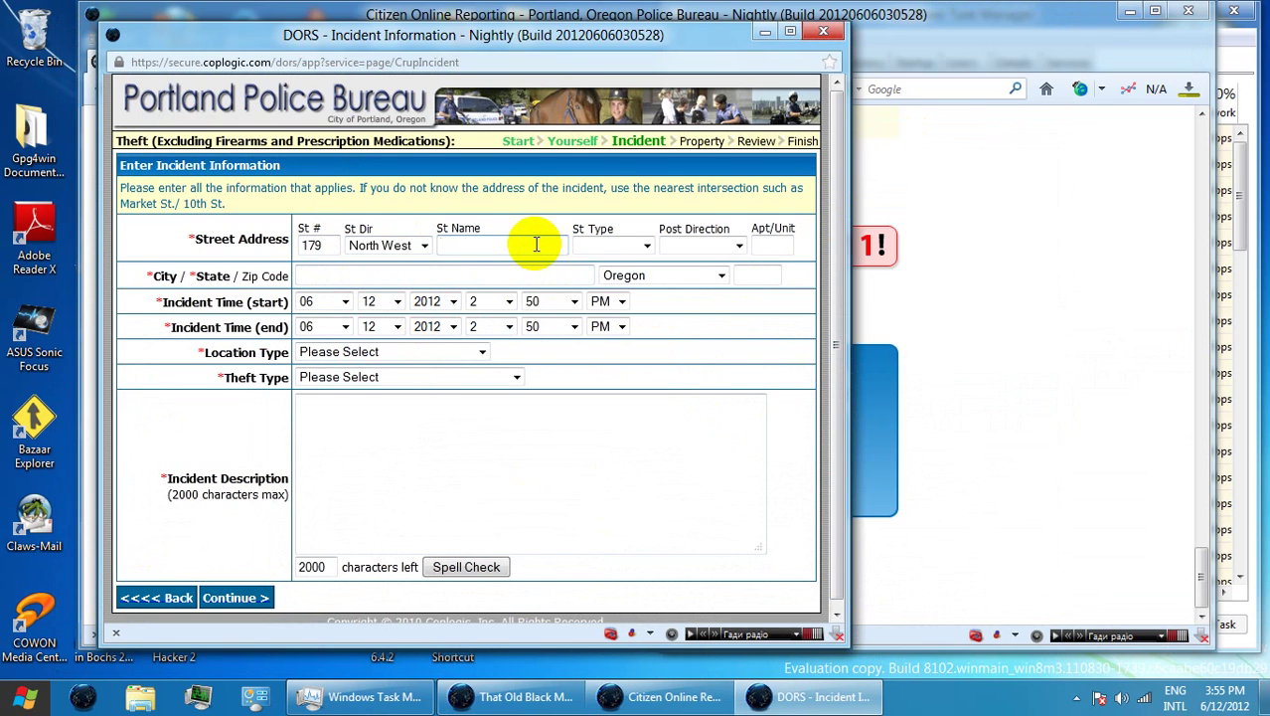
text(COUCH)
click(528, 265)
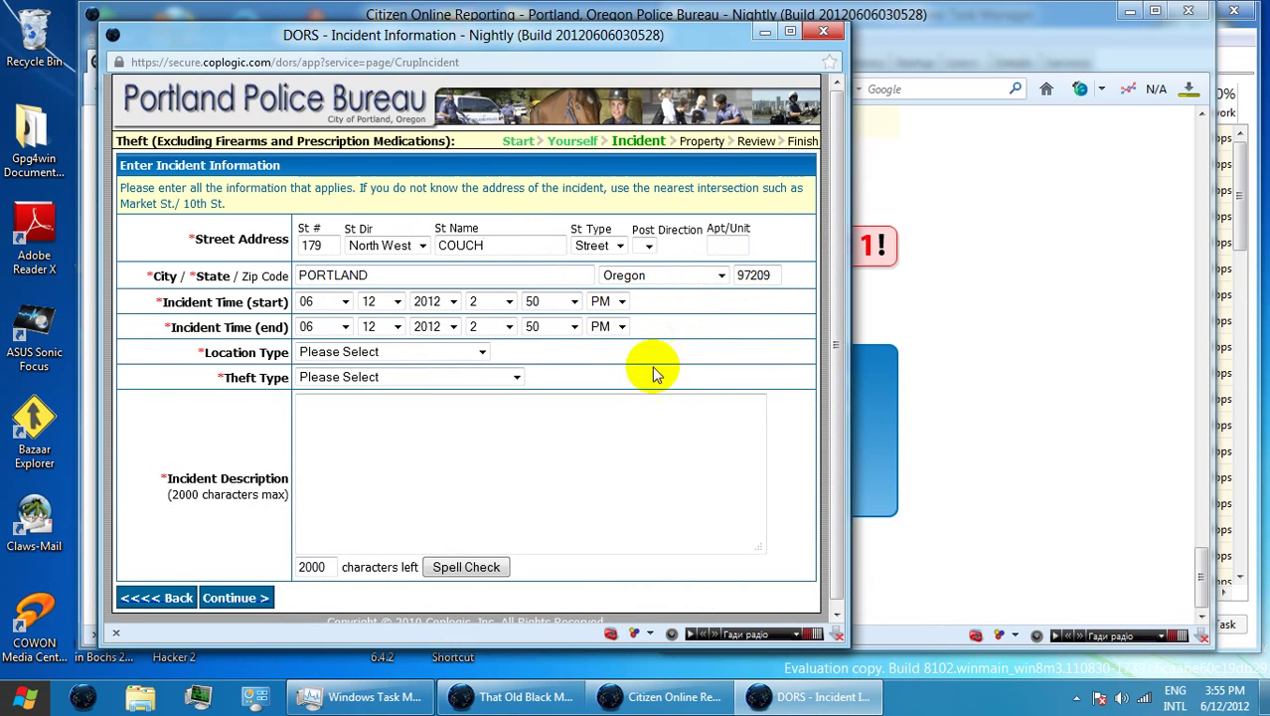
Set the day of both the incident start and the incident end to 11.
click(393, 308)
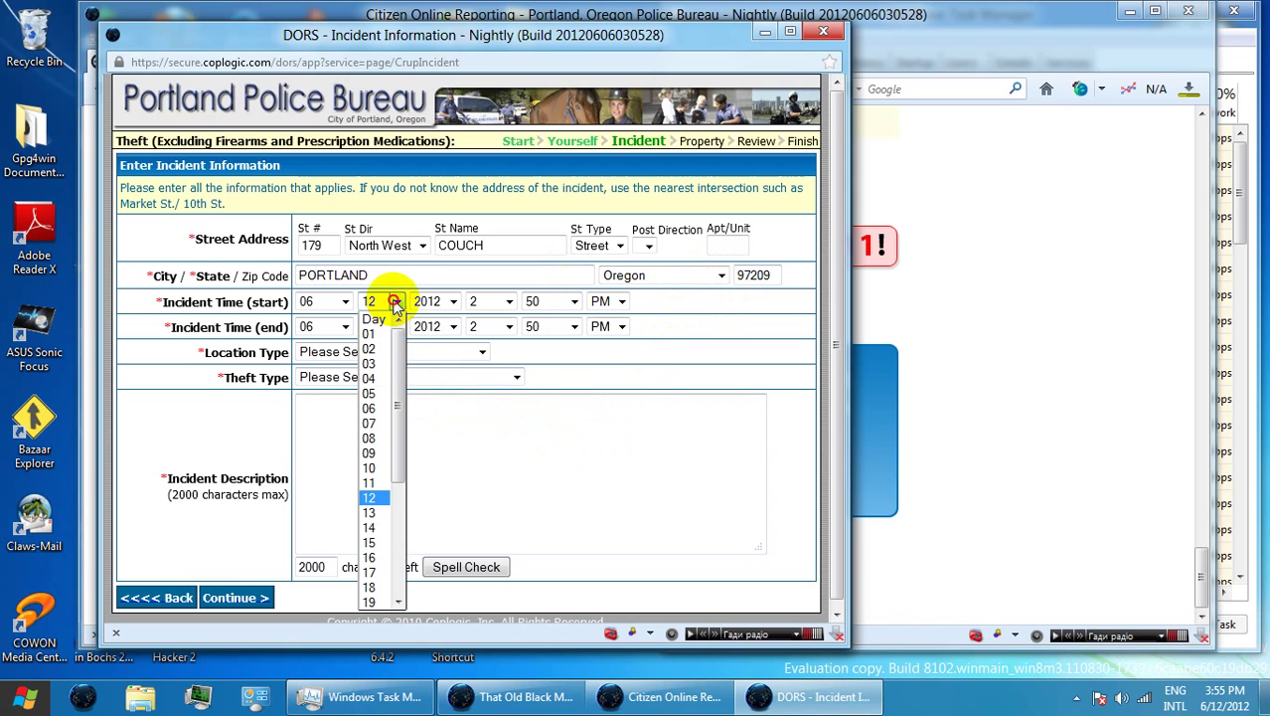
click(386, 483)
click(395, 327)
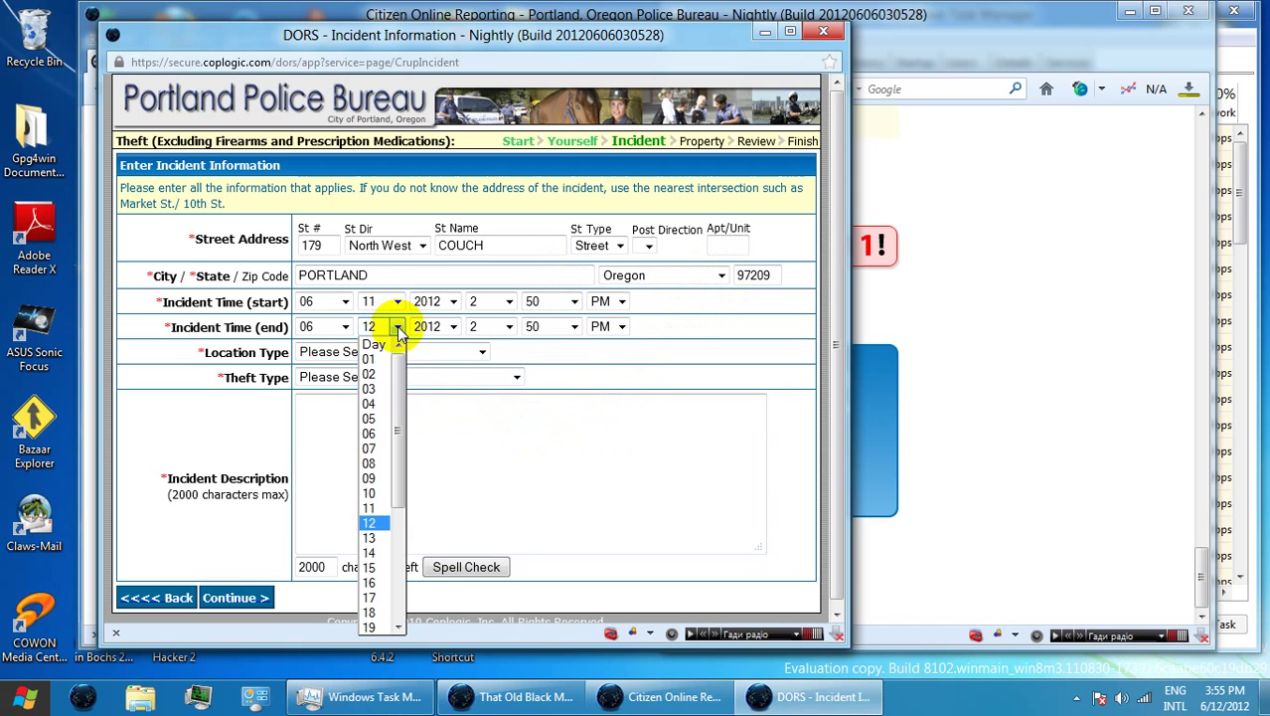
click(388, 507)
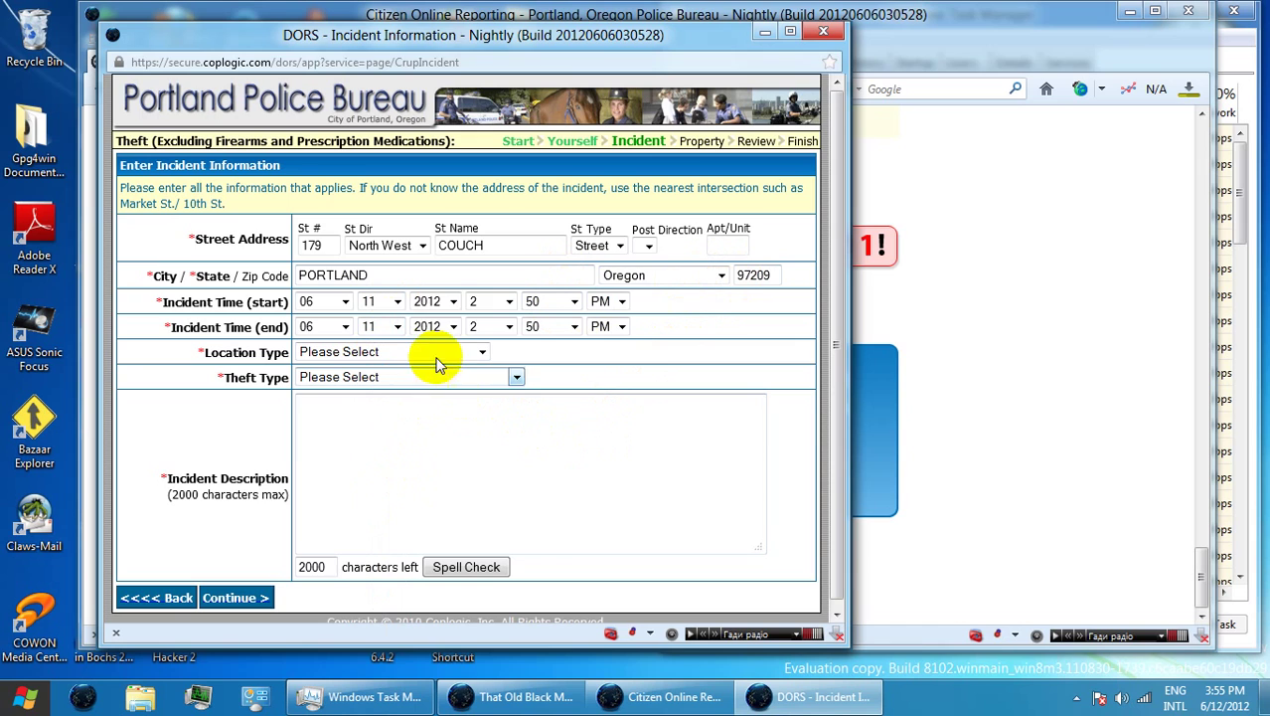
Set the incident start time to hour 11 and minute 30.
click(506, 301)
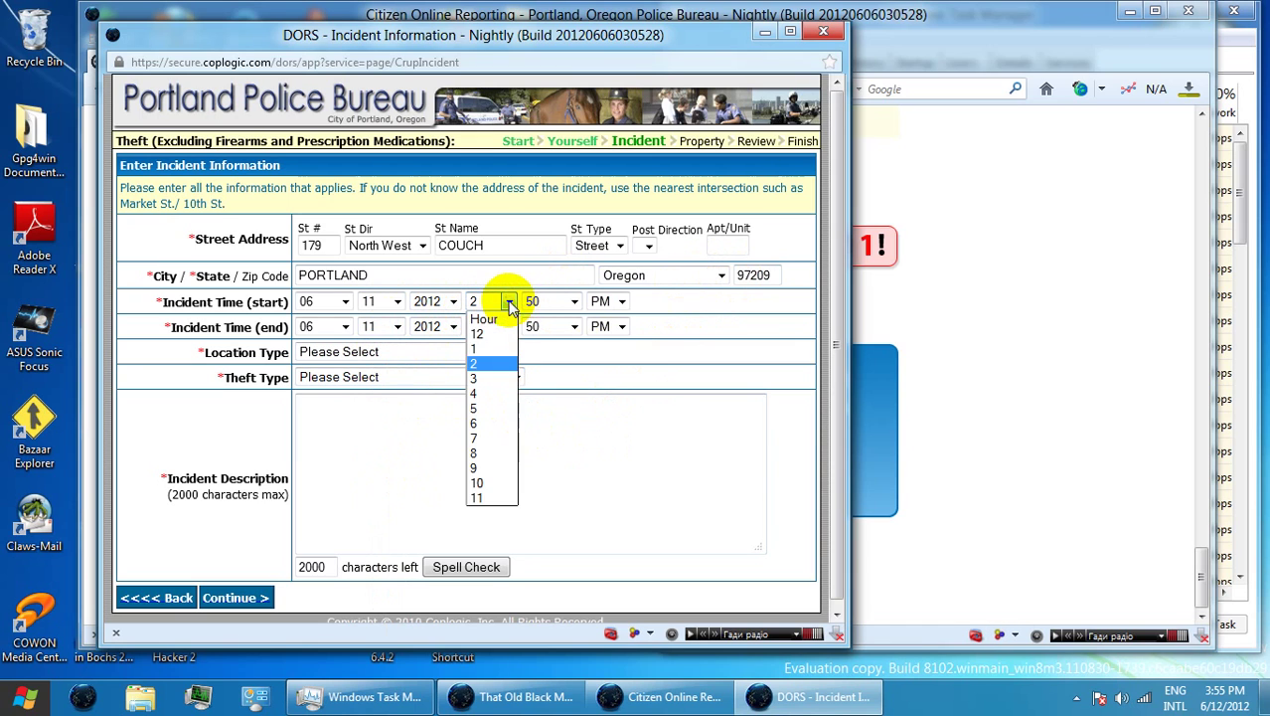
click(500, 497)
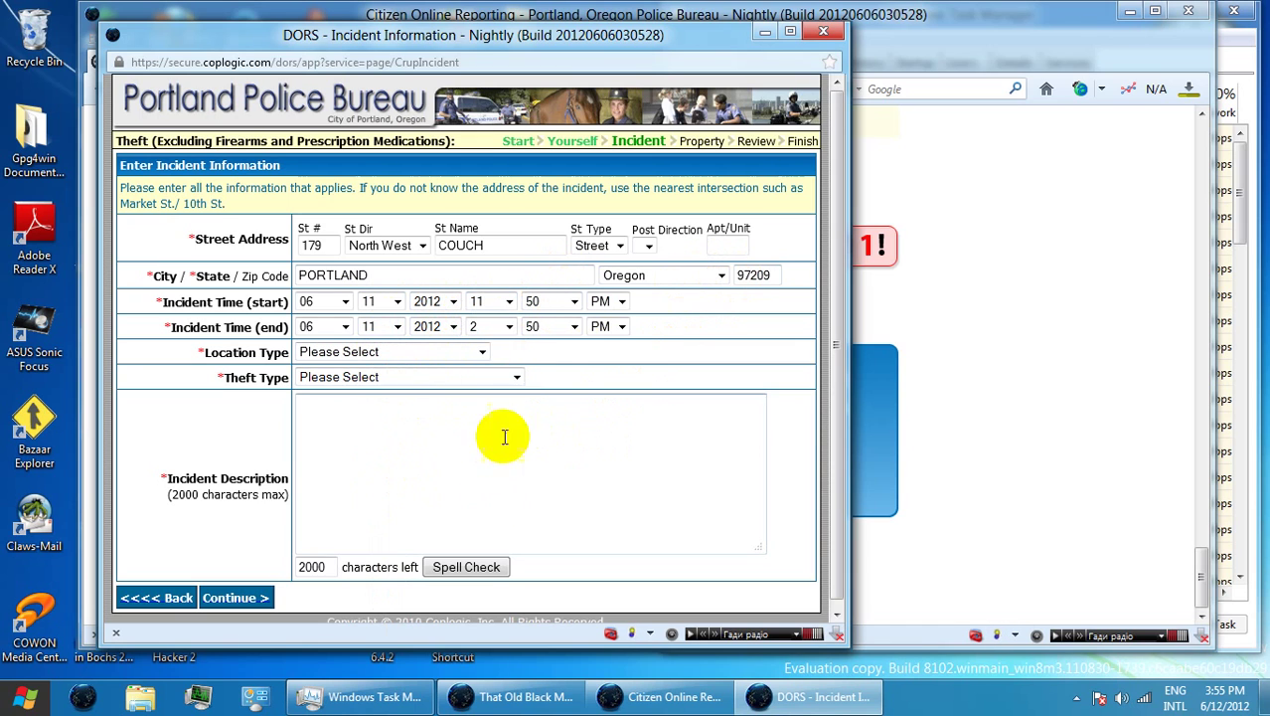
click(574, 301)
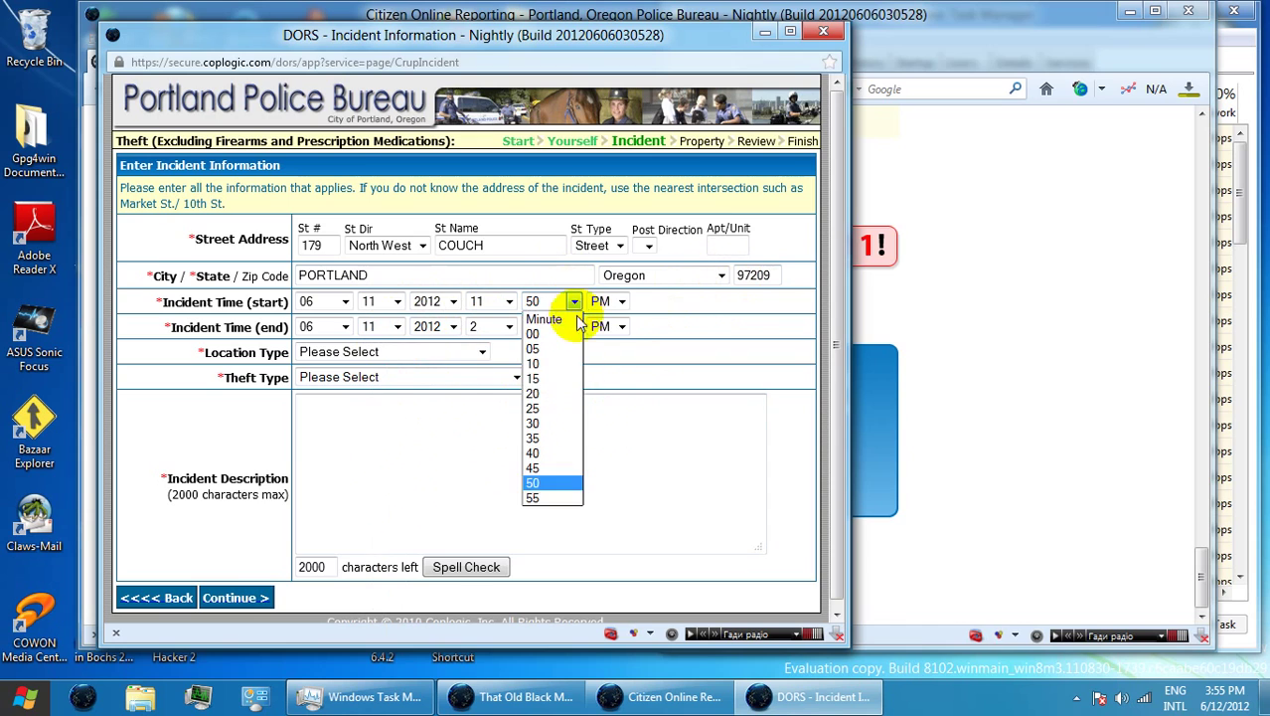
click(563, 416)
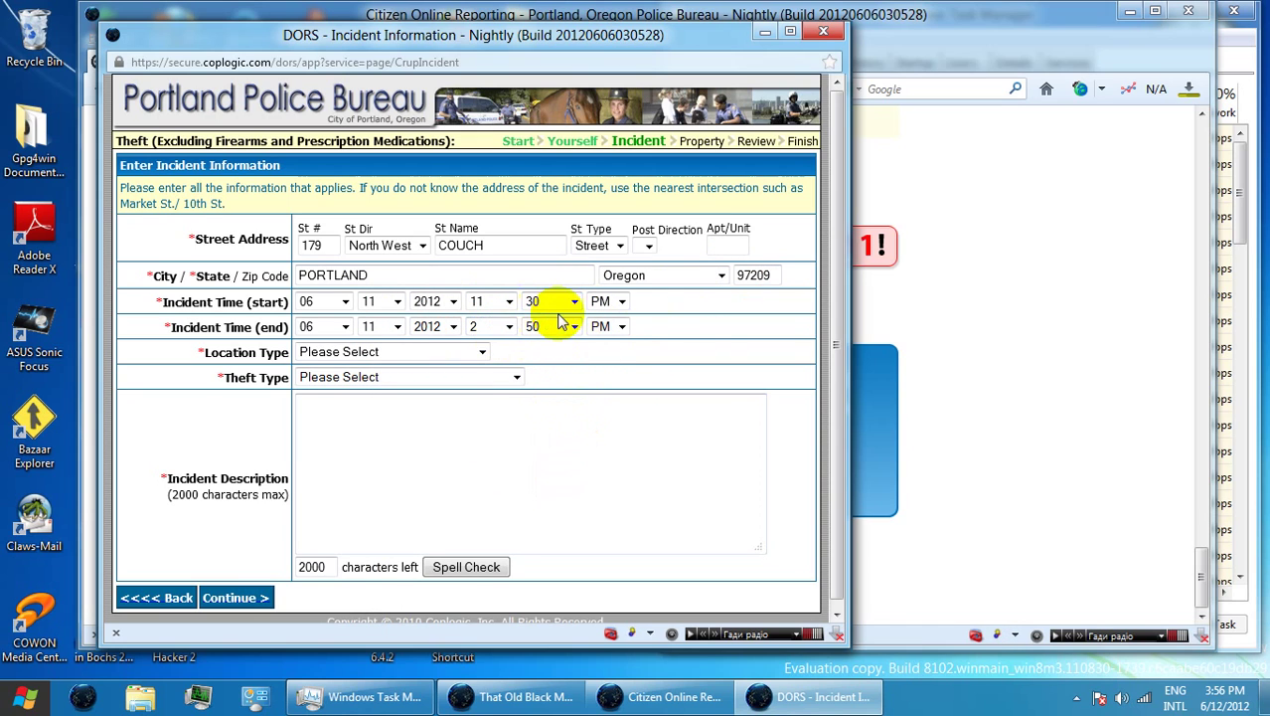
Set the incident end time to hour 11 and minute 30, and change the start hour to 10.
click(509, 327)
click(494, 516)
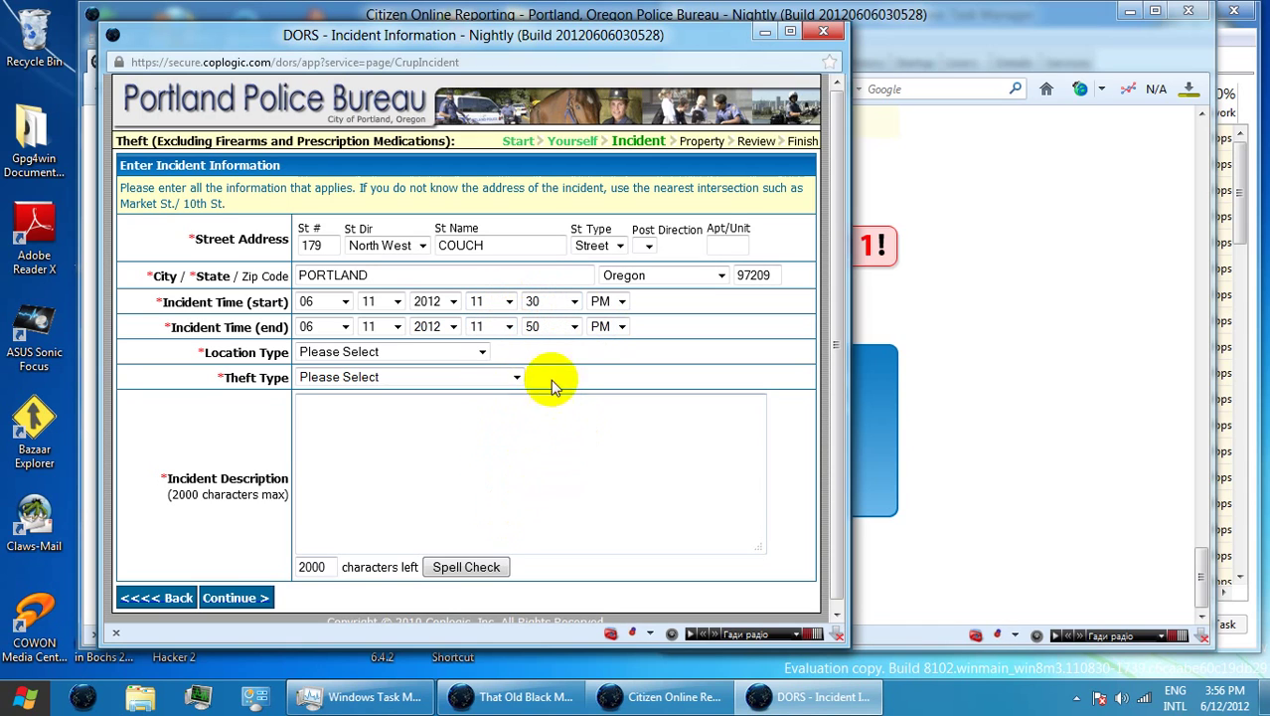
click(573, 328)
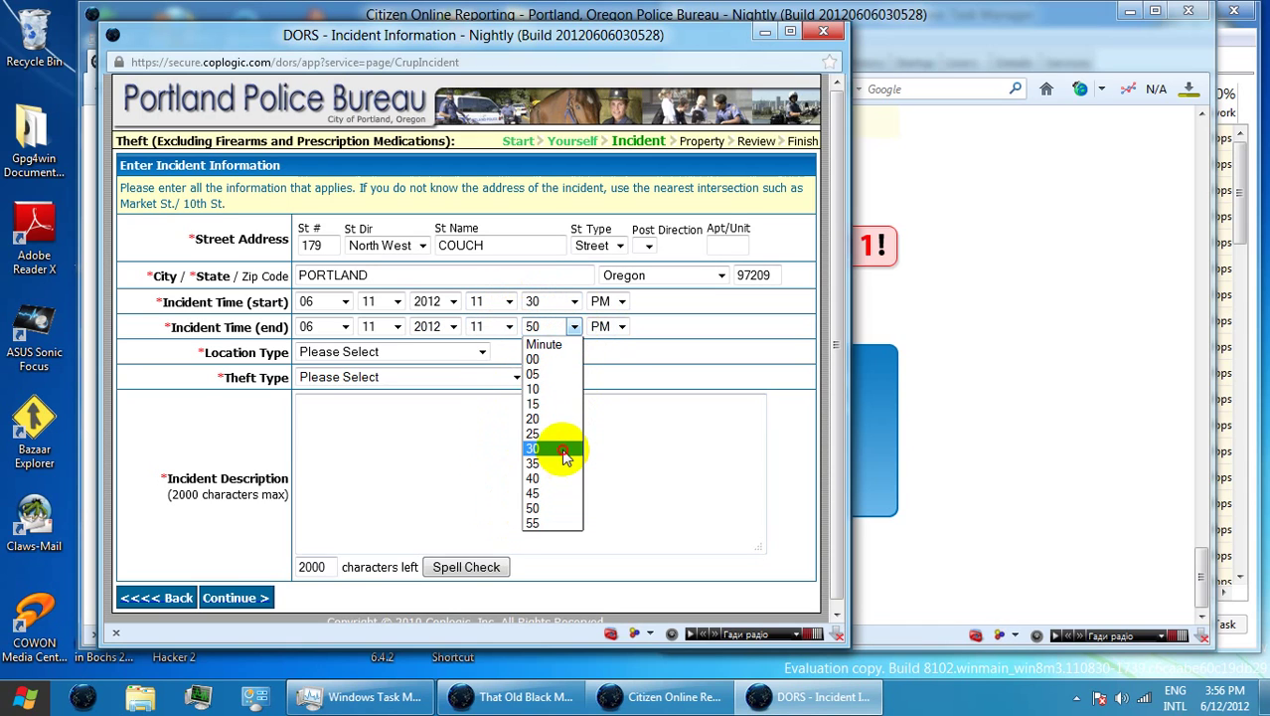
click(565, 454)
click(508, 301)
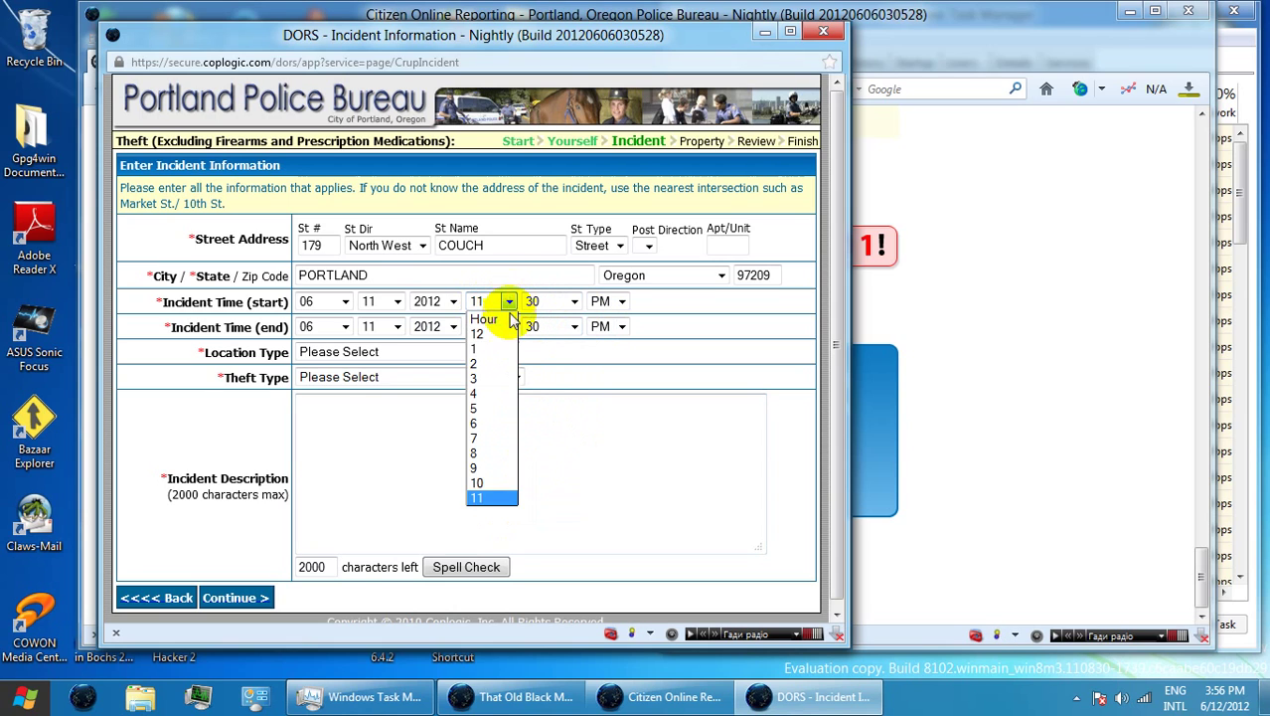
click(502, 483)
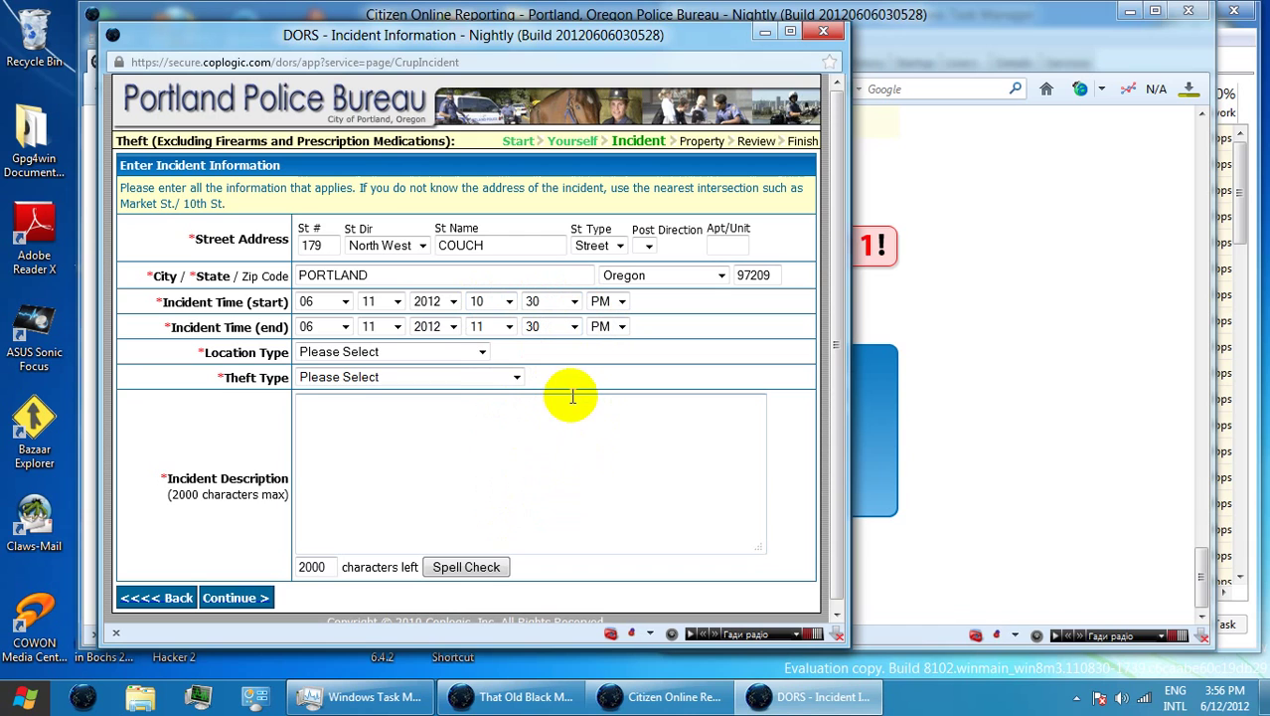
Choose Street/Hwy/Sidewalk as the location type and Theft All Others (Includes Residence) as the theft type.
click(481, 352)
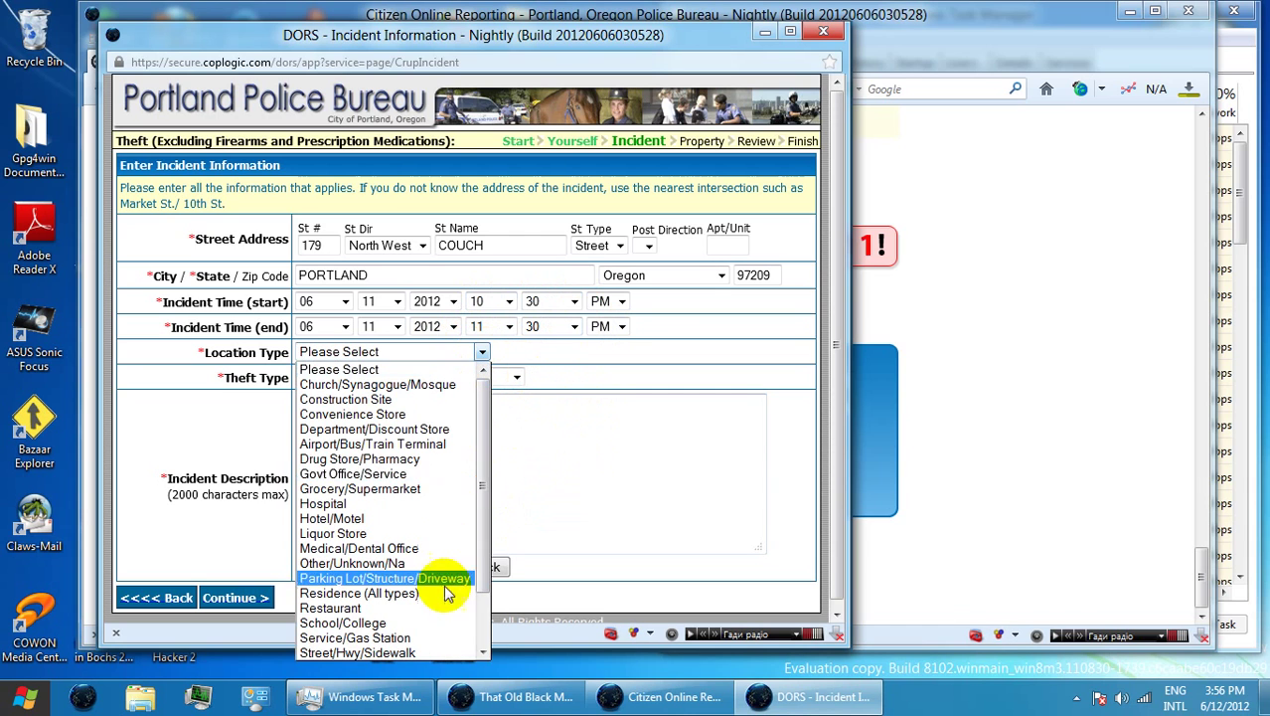
click(445, 652)
click(407, 377)
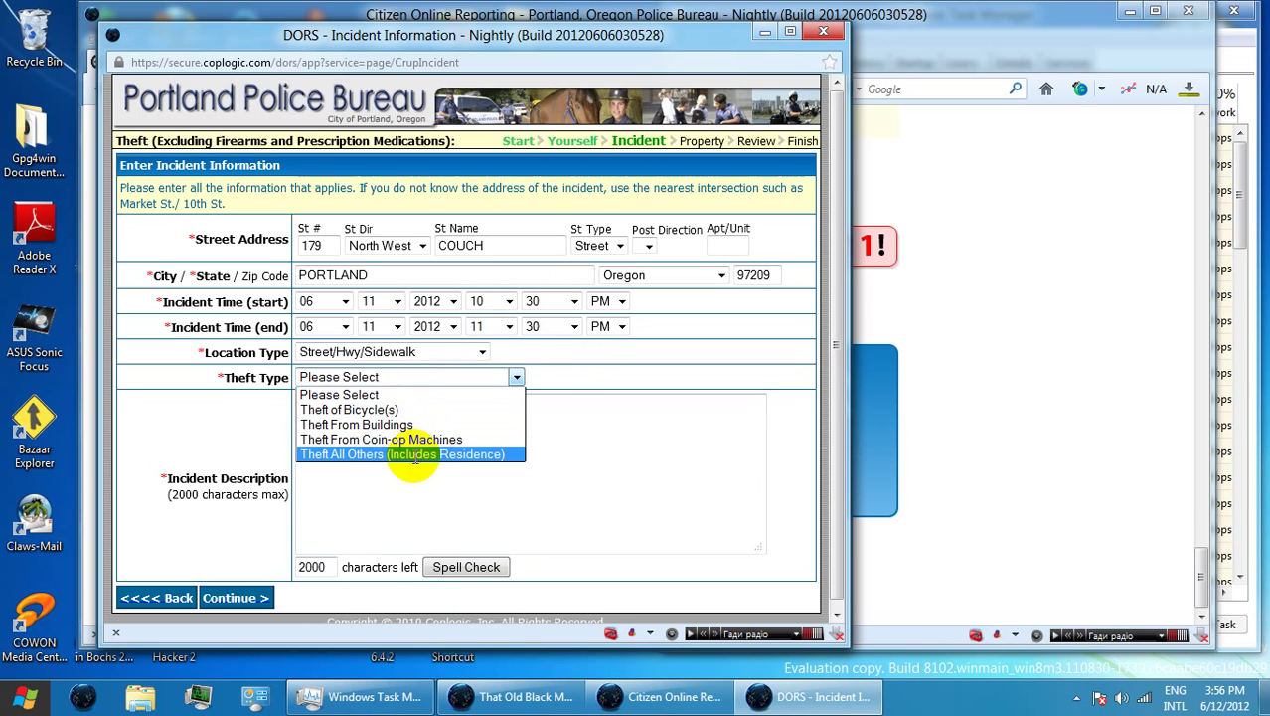
click(413, 454)
Enter the incident description "I slept on the sidewalk near Greenworks. When I woke up, a found my tote bag was stolen.".
click(683, 439)
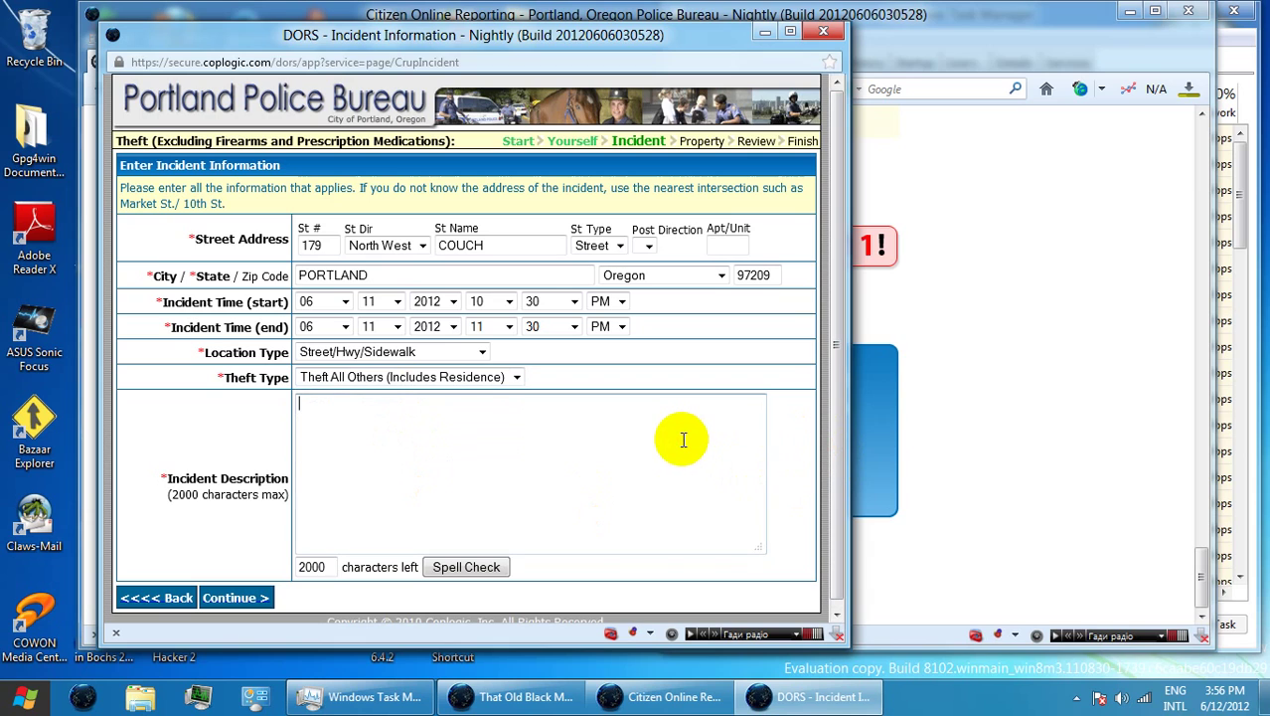
text(I slept)
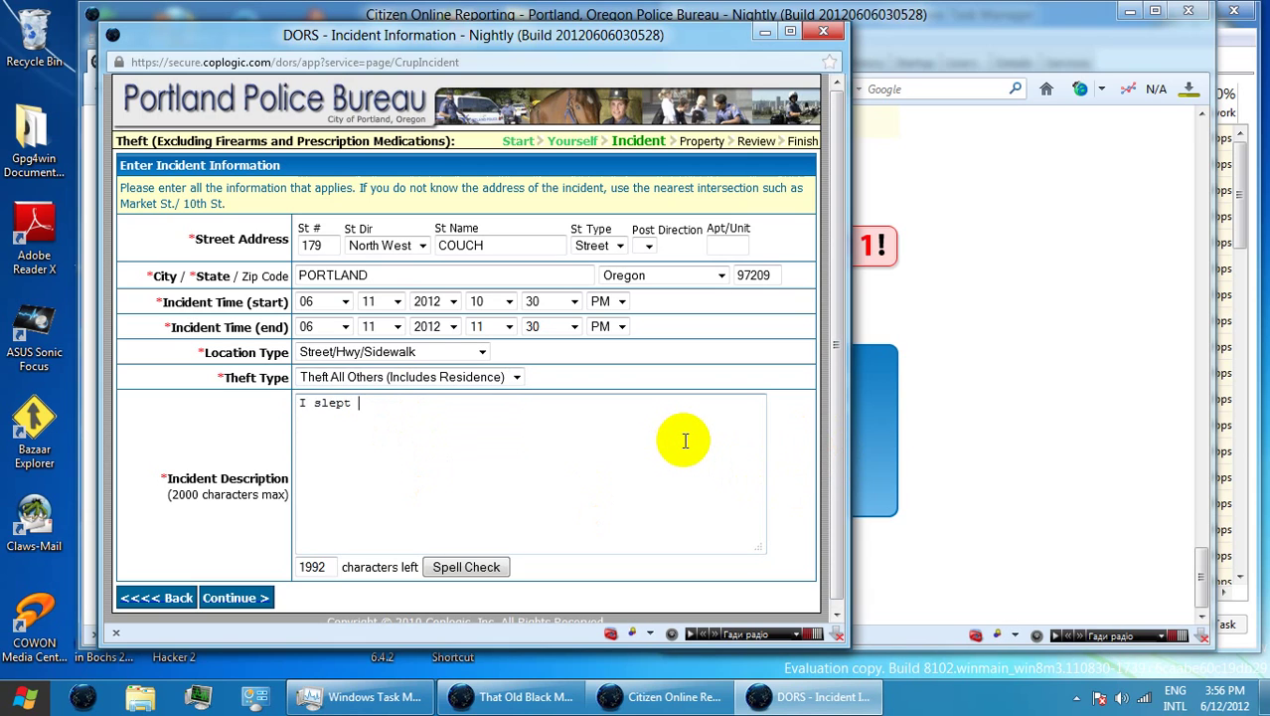
text( on the sidewalk near Green)
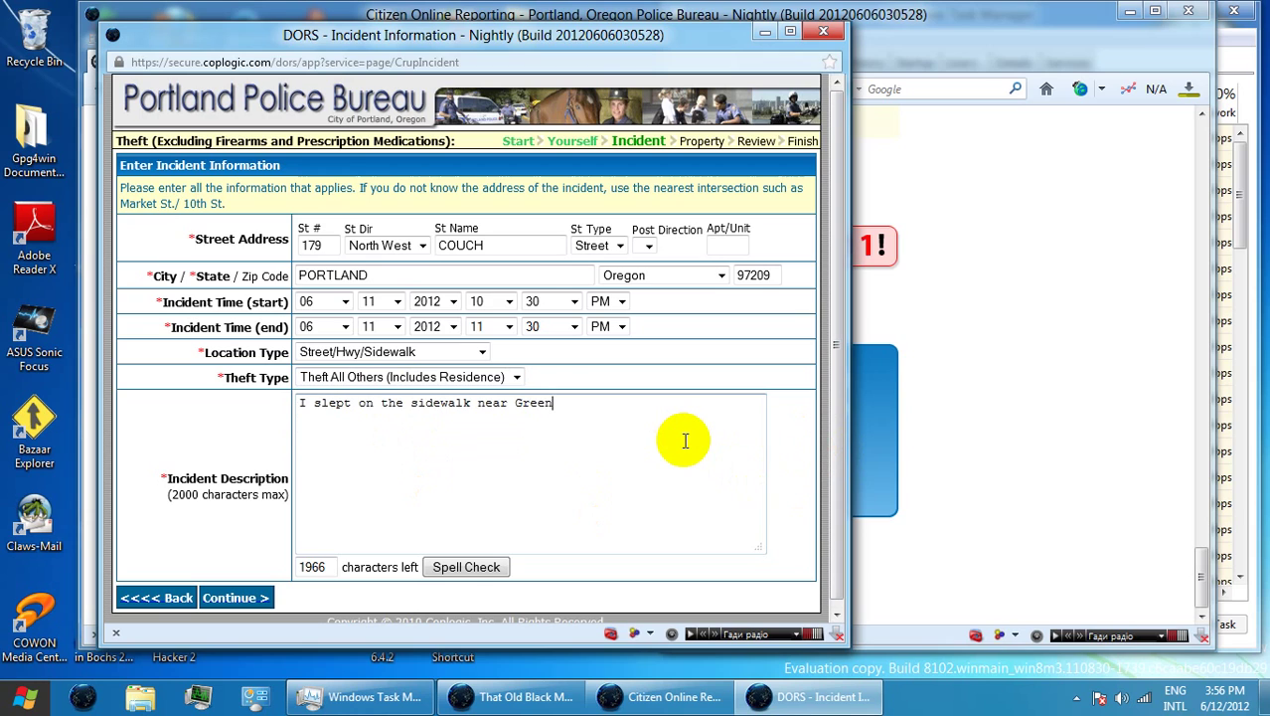
text(works)
text(. When)
key(BackSpace)
key(BackSpace)
key(BackSpace)
text(hen I woke up,)
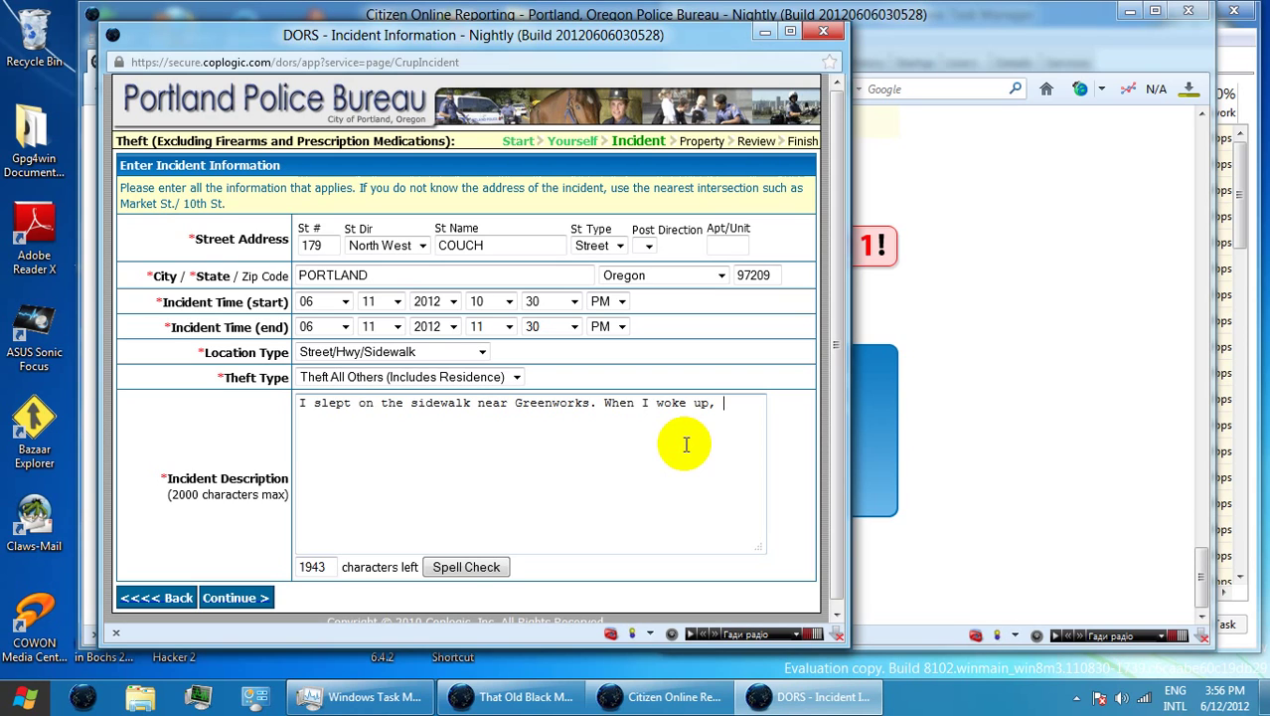
text(a )
text(found )
text(my)
text( tote ba)
text(g was sto)
text(len.)
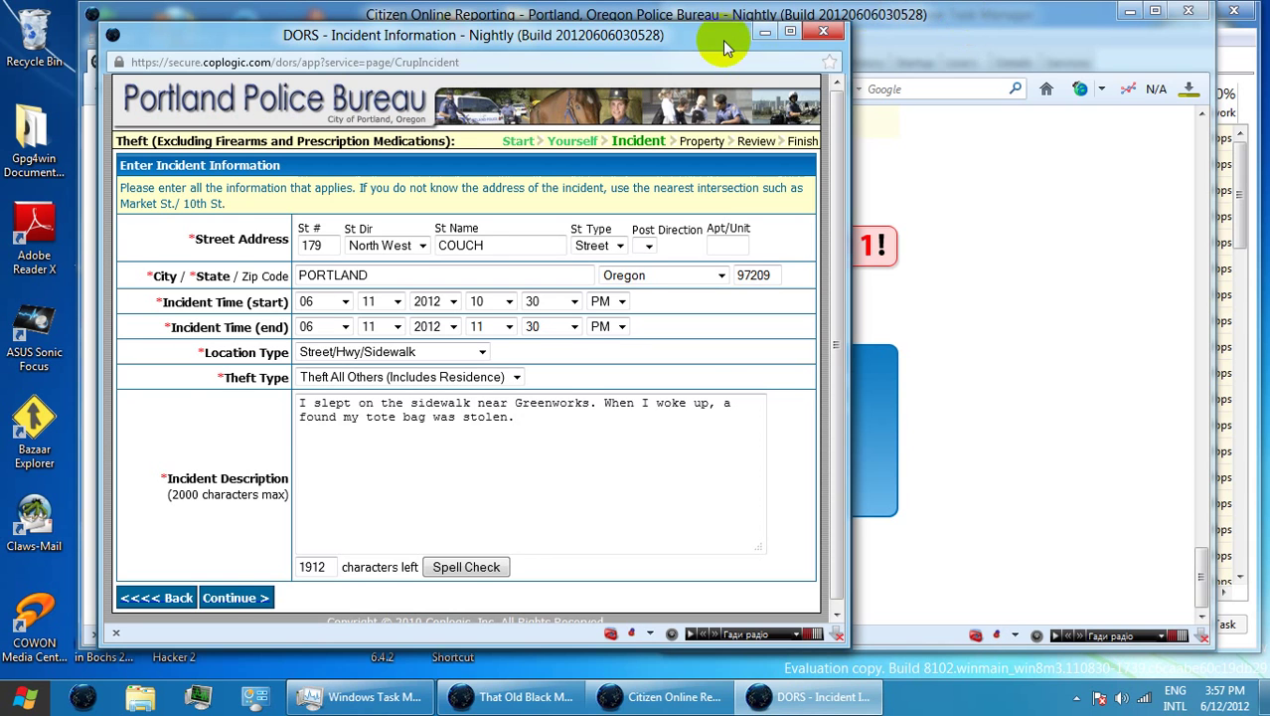
Move the incident form window aside and open a new Nightly browser window.
drag(732, 40, 656, 64)
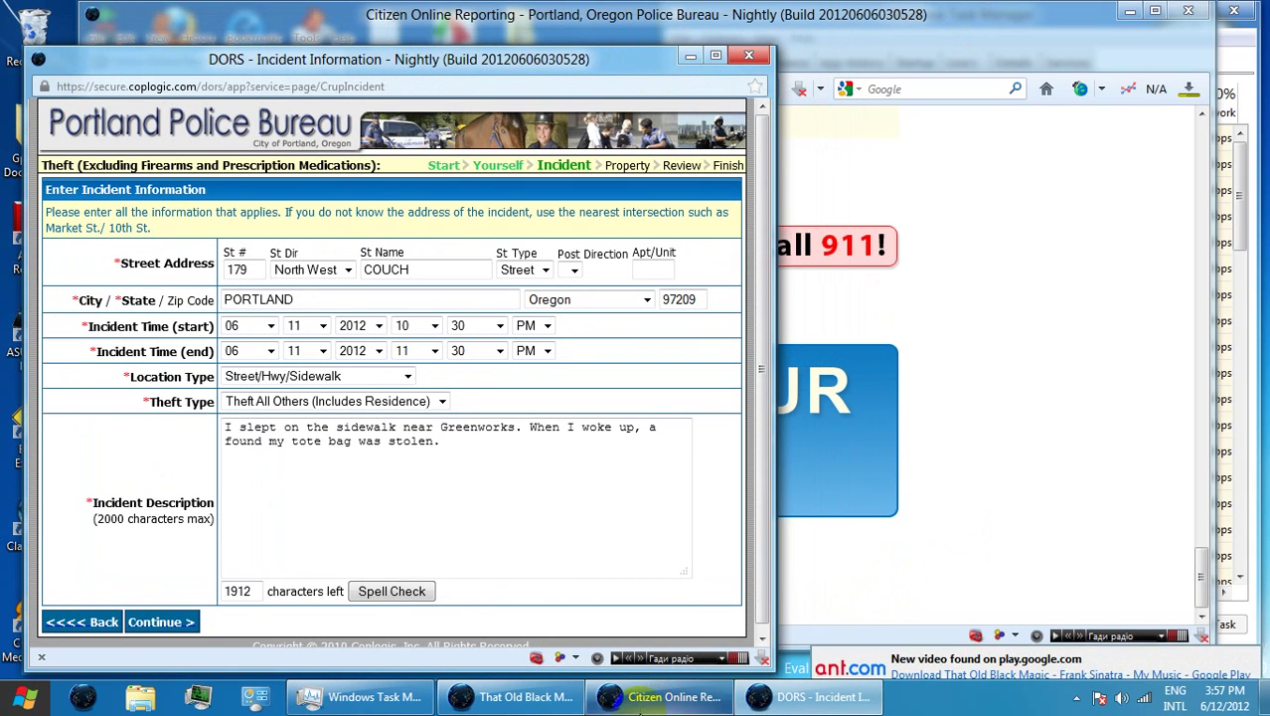
mouse_move(805, 701)
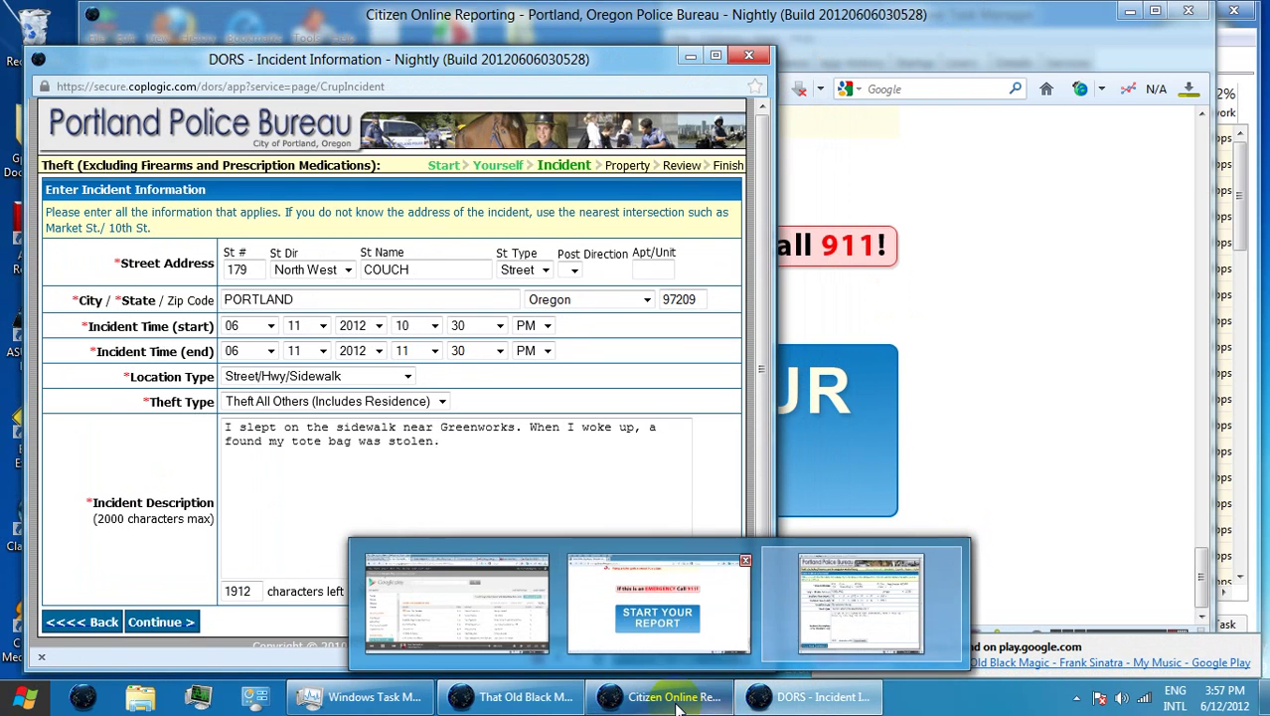
right_click(557, 701)
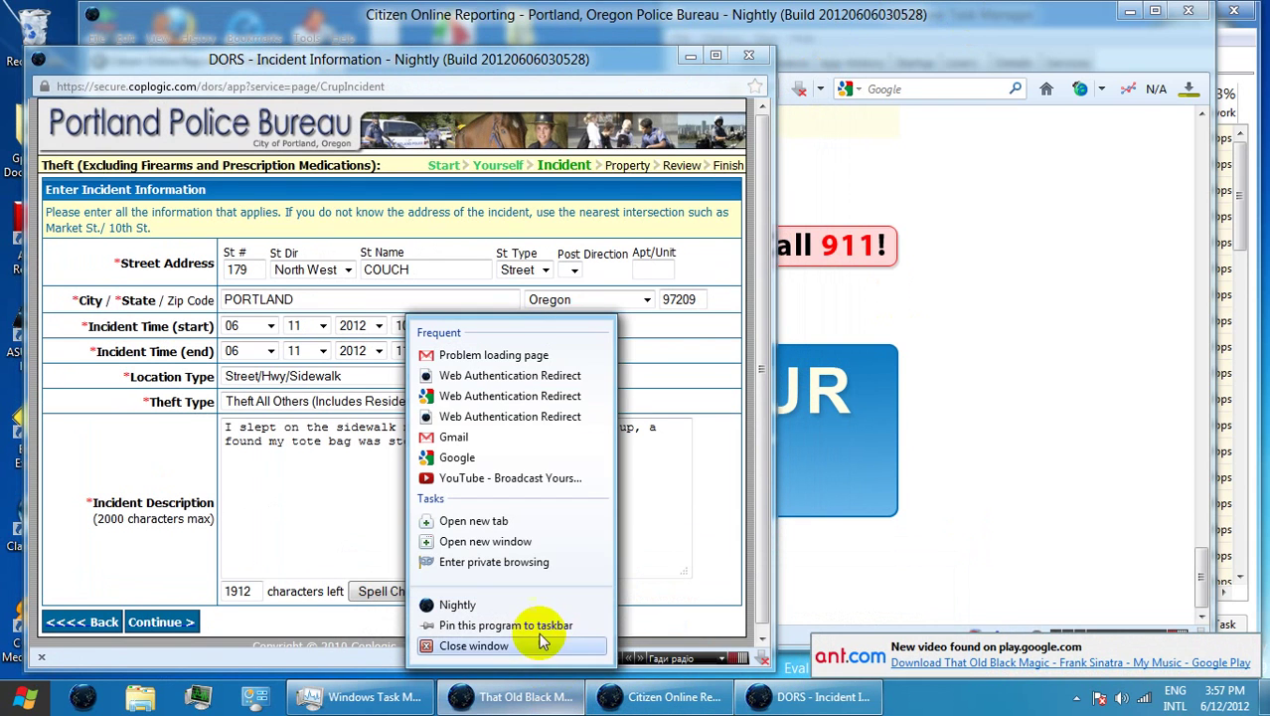
click(537, 605)
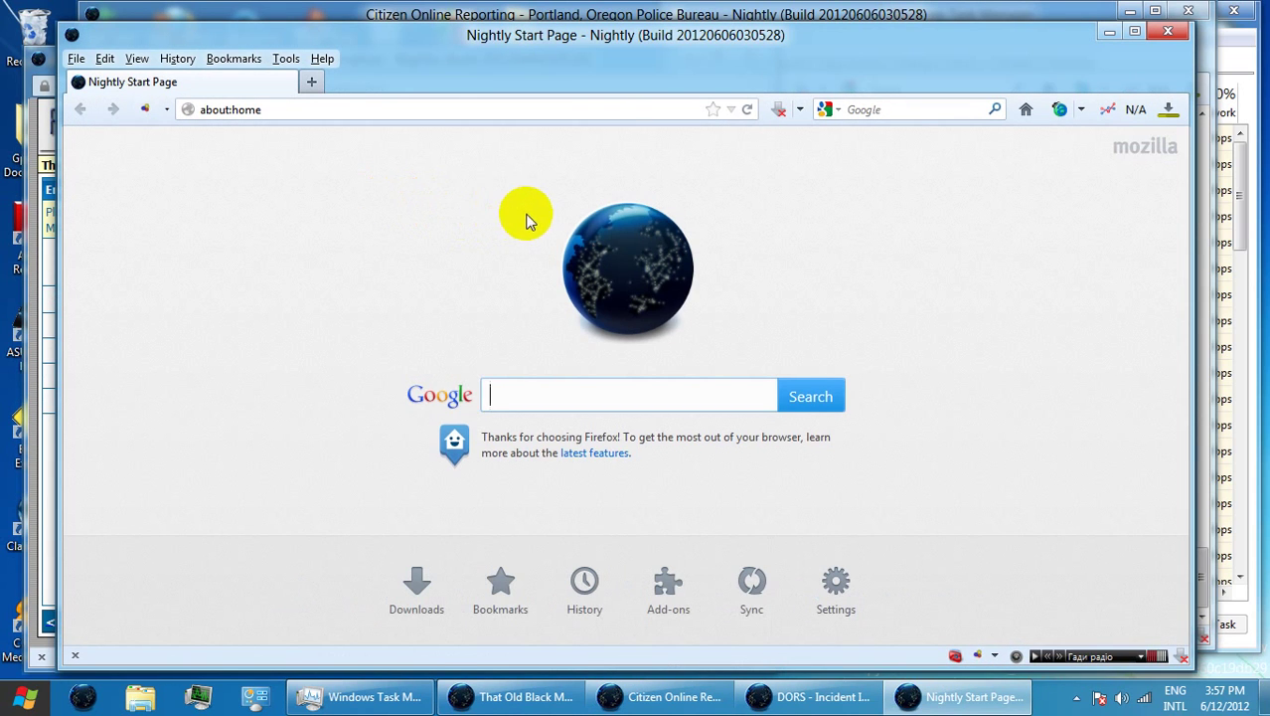
Switch to File Explorer and open the 6-9-2012 folder inside pictures and videos on Local Disk (E:).
click(119, 708)
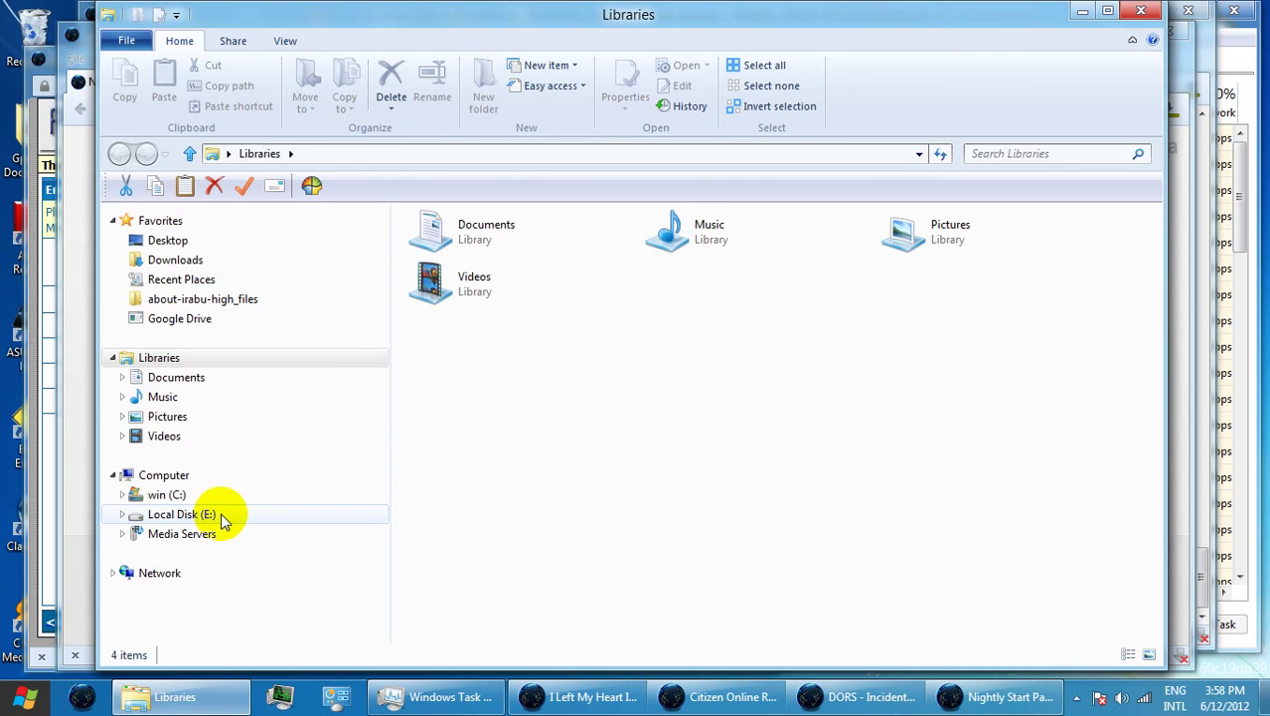
click(223, 521)
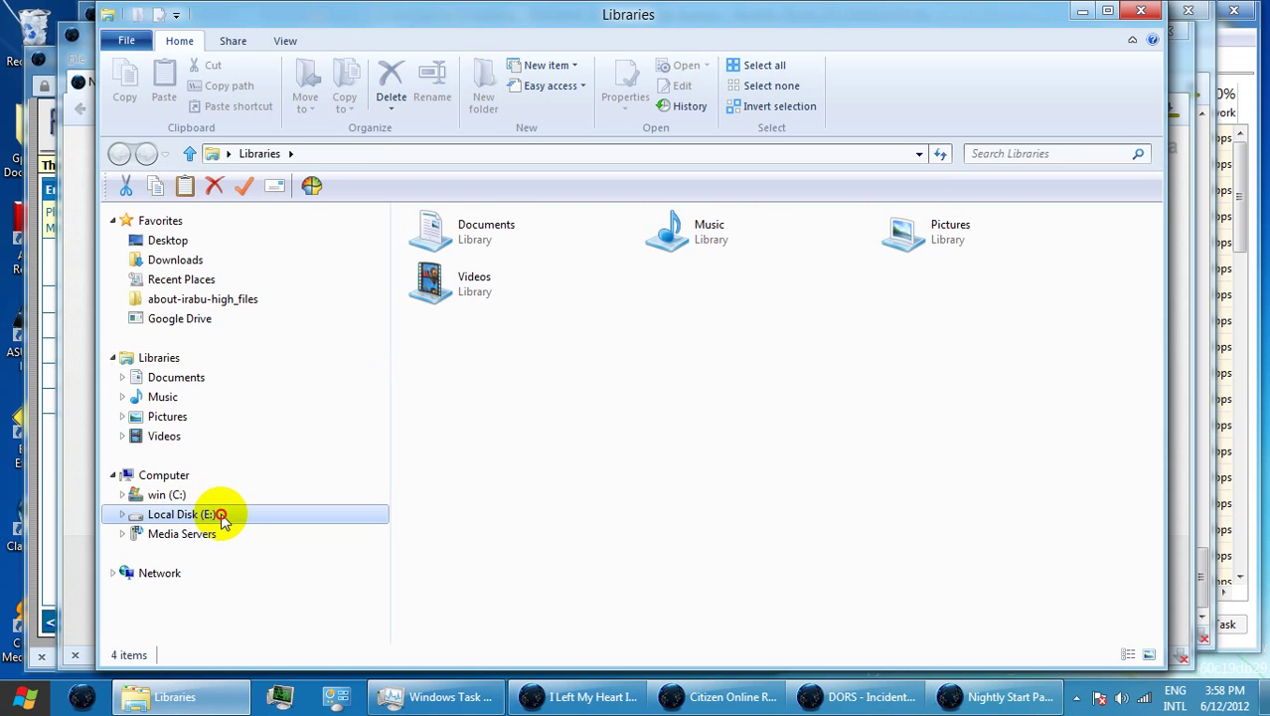
click(516, 598)
double_click(515, 599)
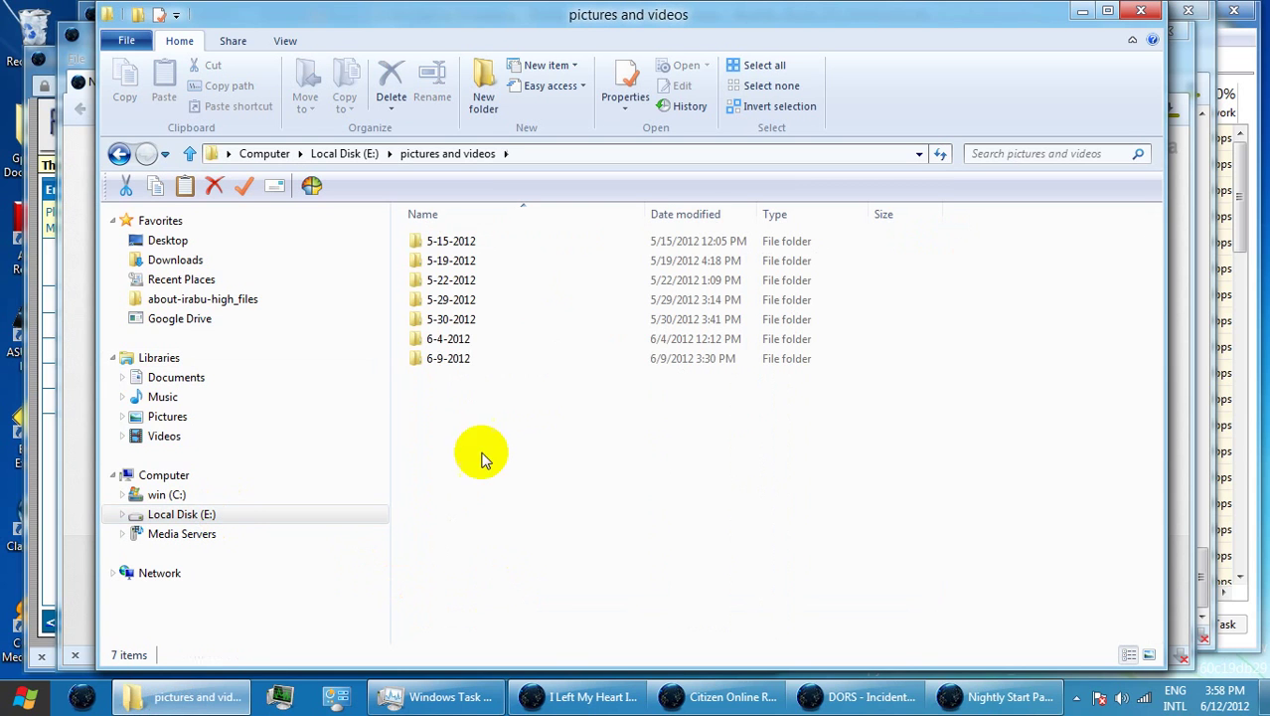
double_click(459, 364)
Open the photo DSC07872.JPG in Paint and zoom out to 50% to examine the pictured item.
scroll(546, 437, down, 19)
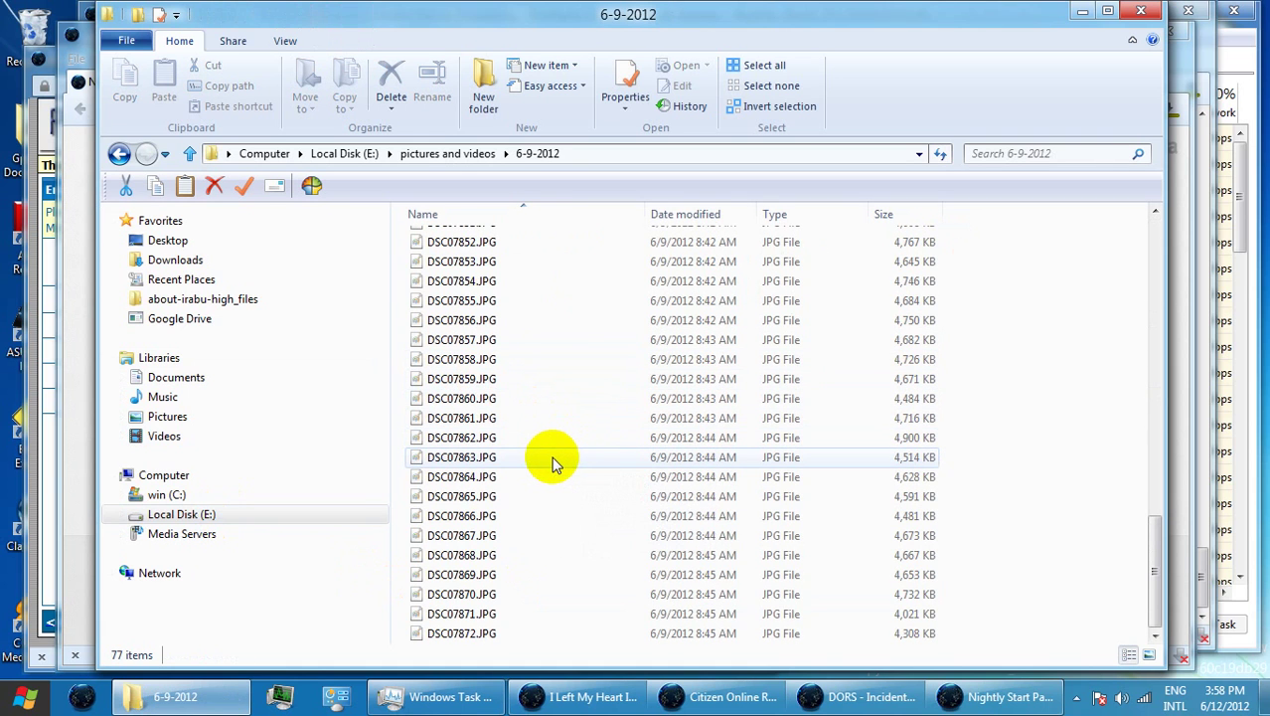
click(459, 632)
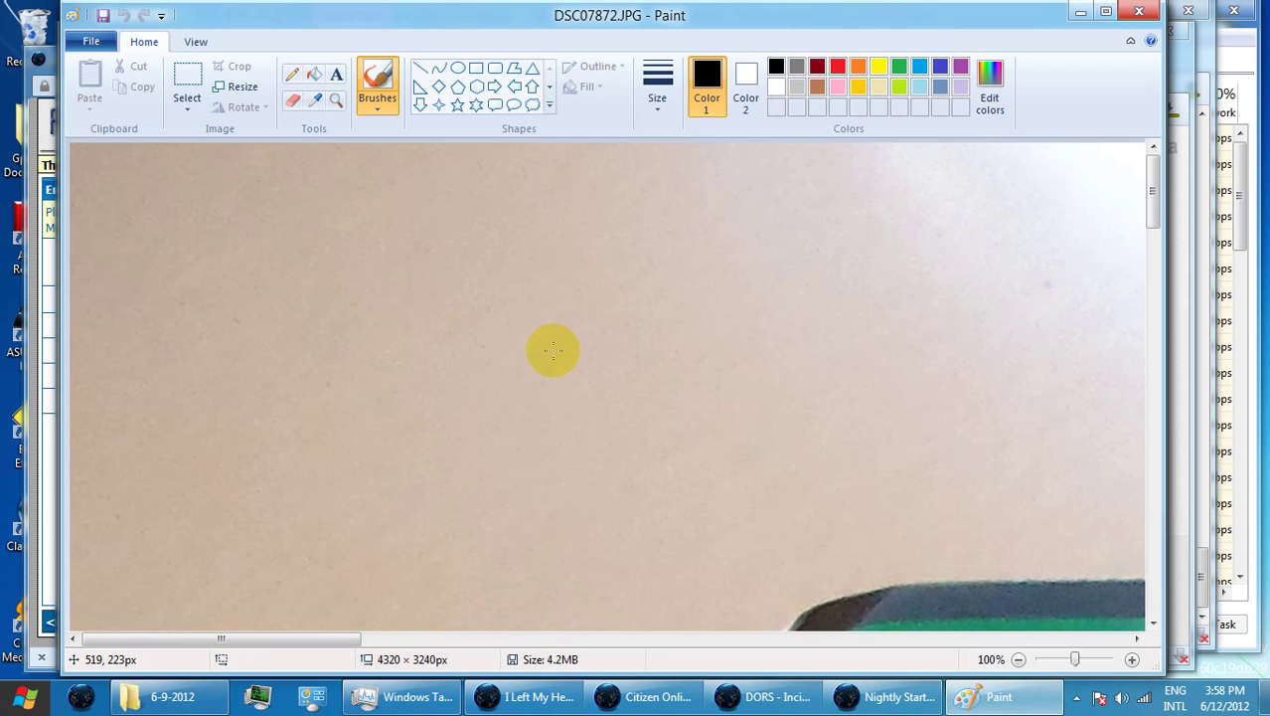
click(196, 41)
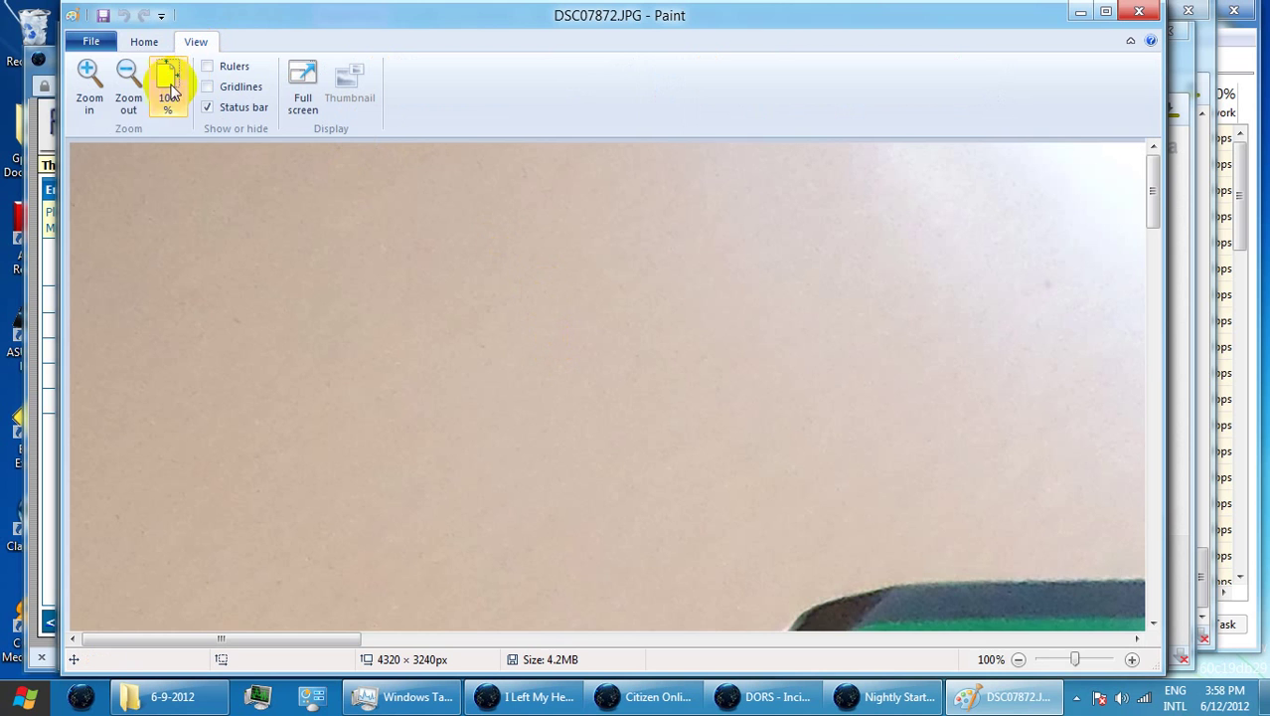
click(128, 100)
scroll(390, 264, down, 8)
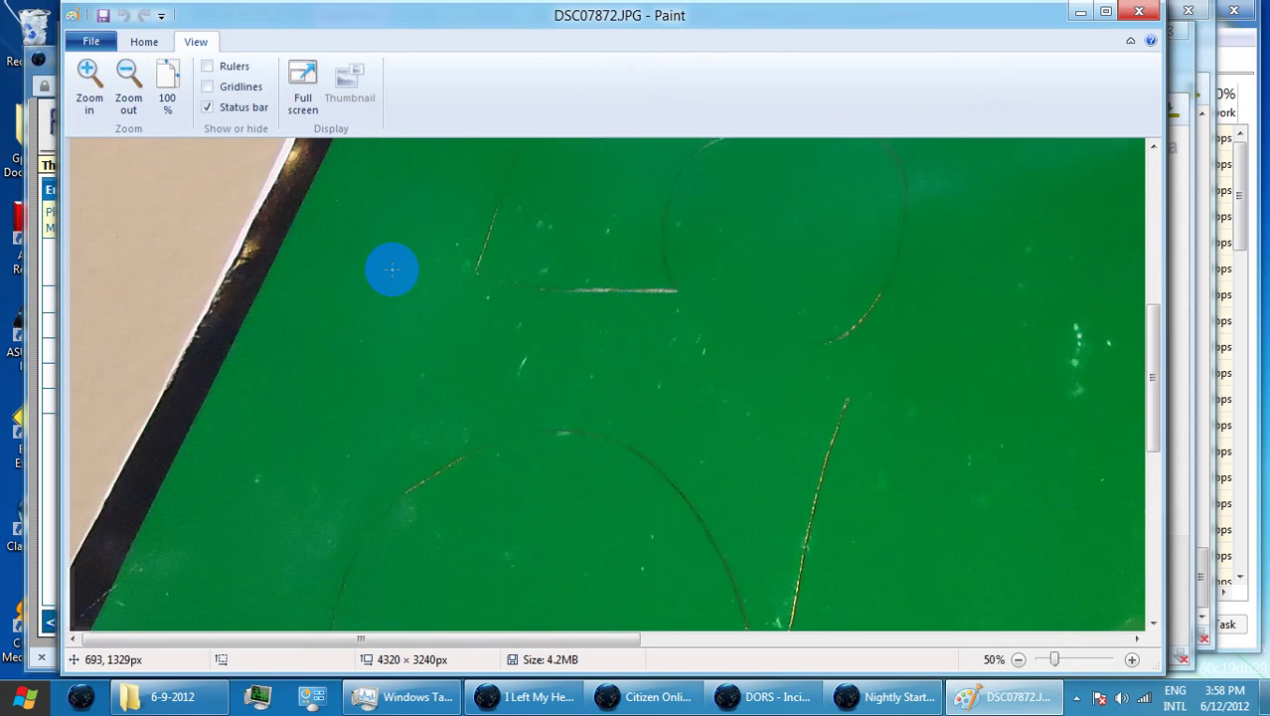
Set the DSC07872.JPG view to 25% to examine the notebook cover and its label, and return to File Explorer.
click(171, 92)
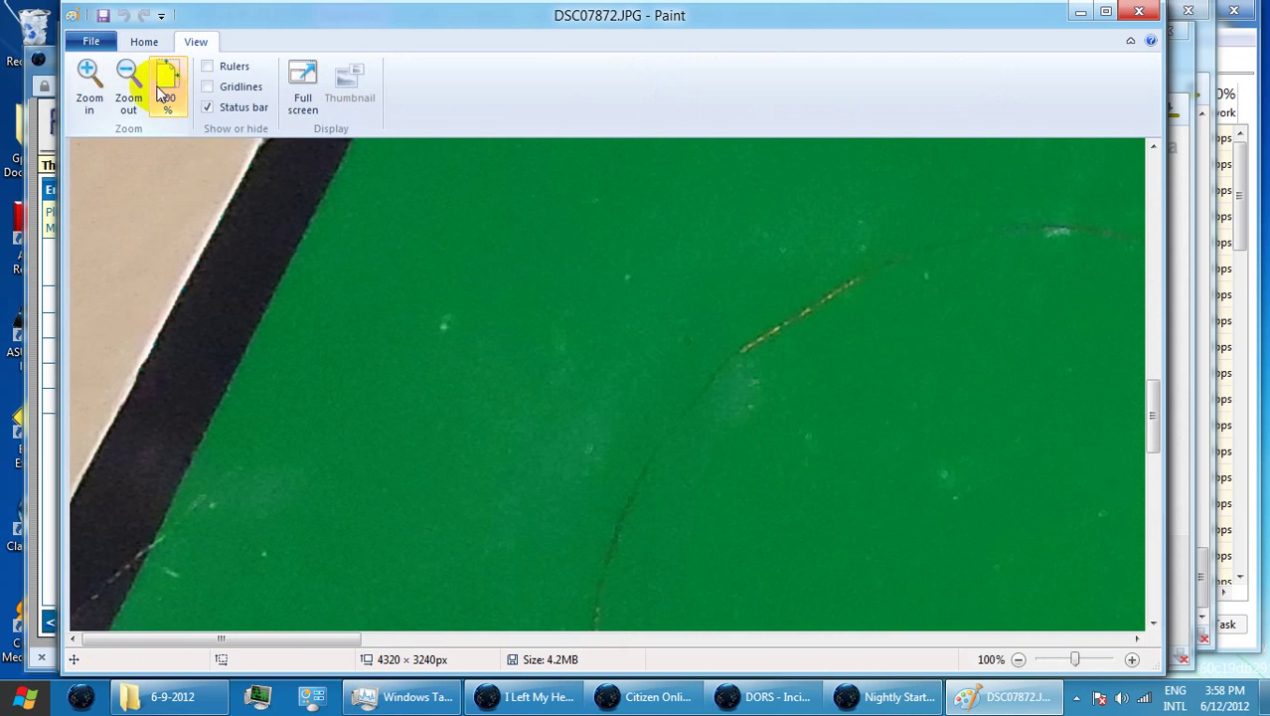
click(133, 85)
click(133, 86)
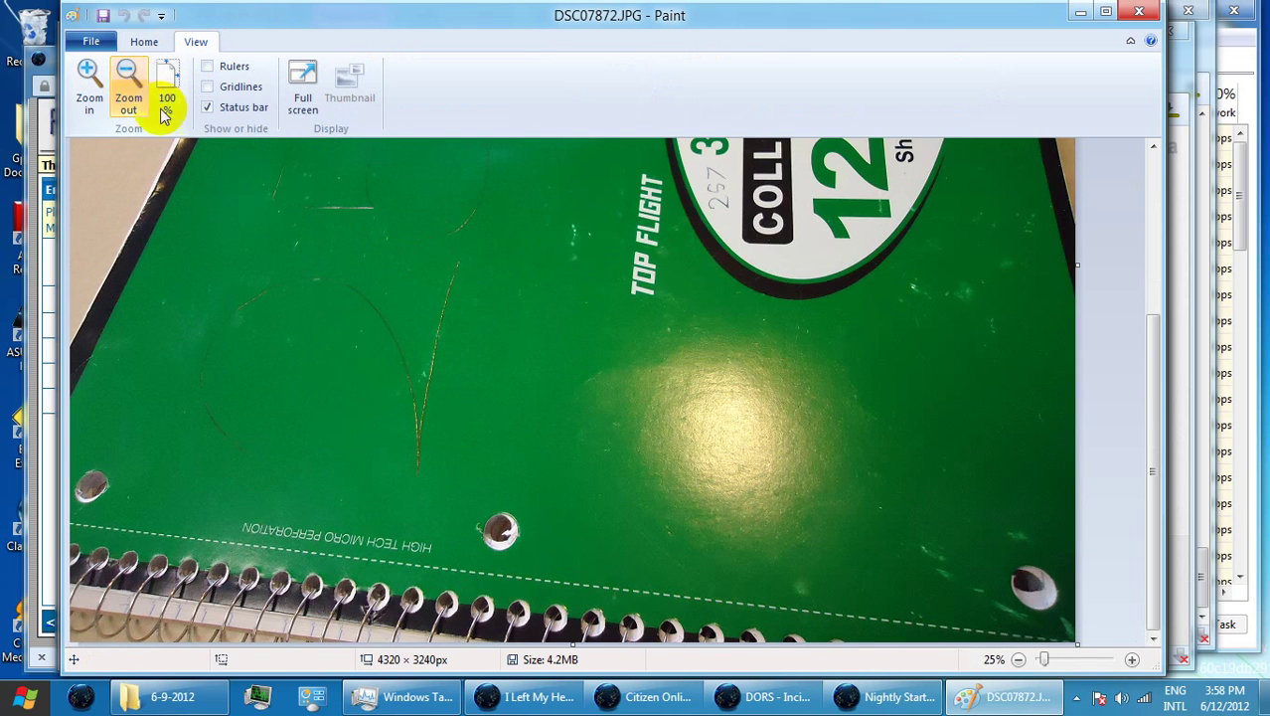
drag(1153, 373, 1154, 249)
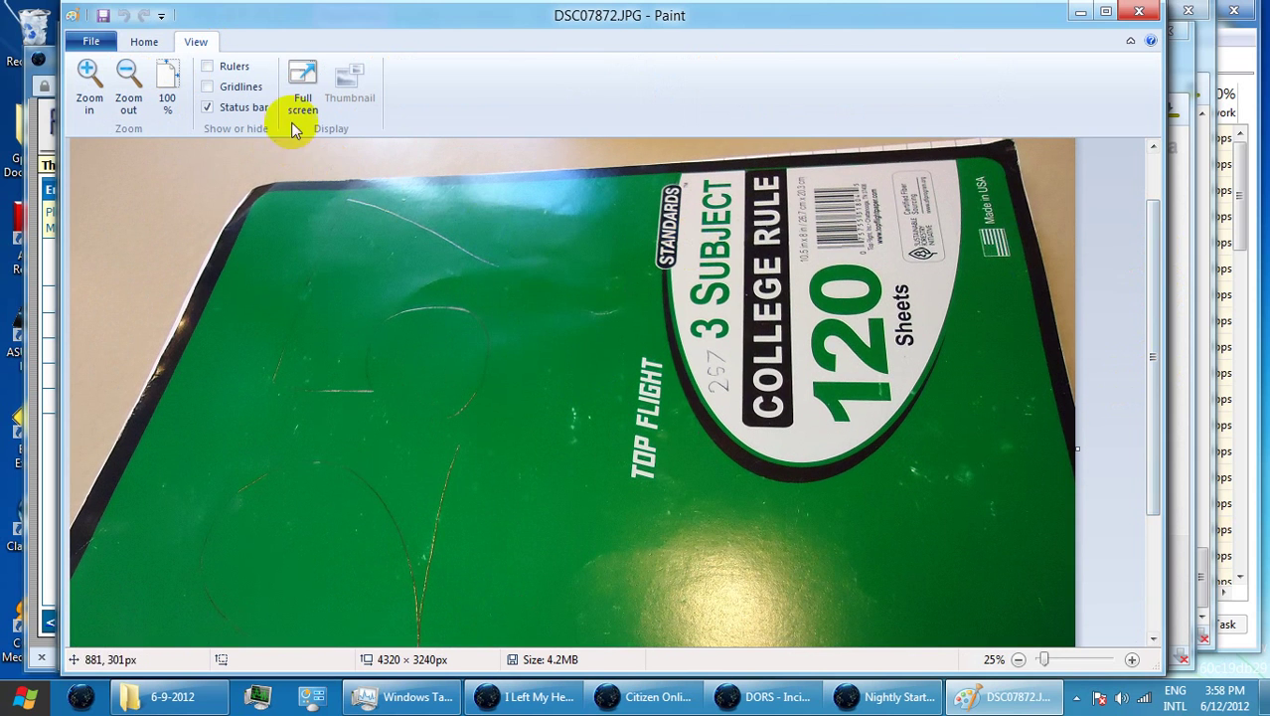
click(1081, 14)
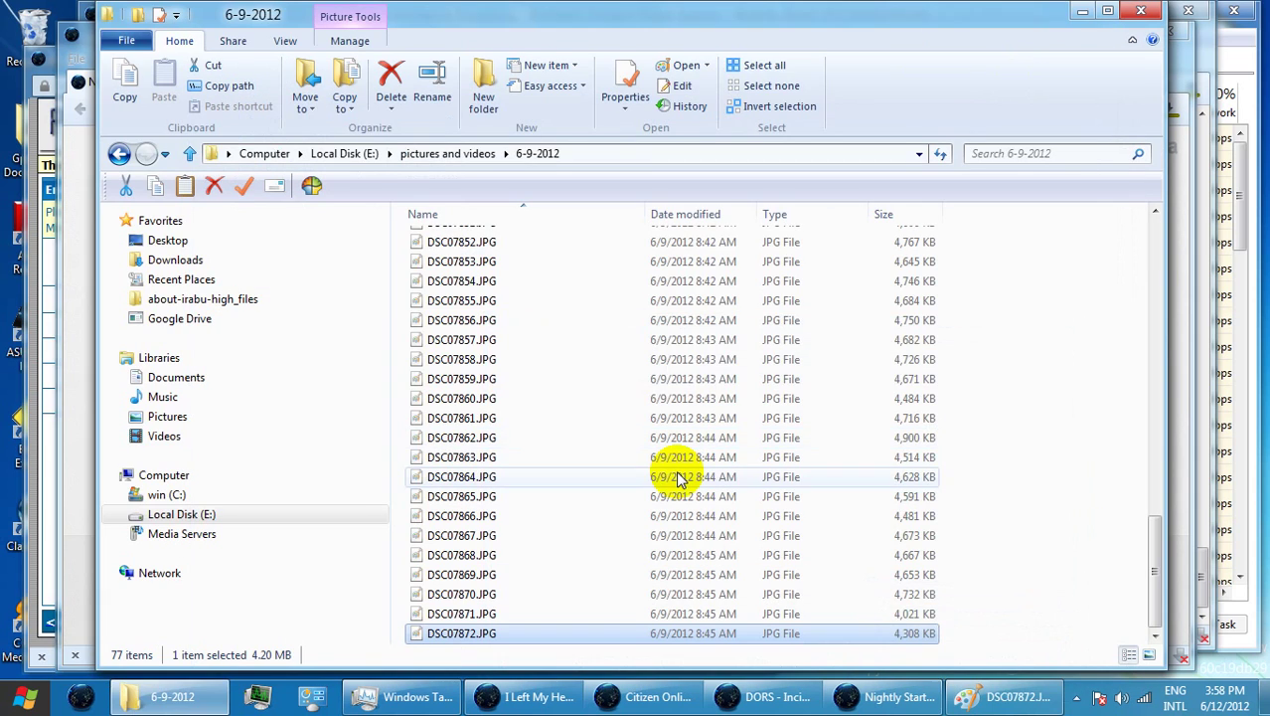
Create a folder named 6-12-2012 inside pictures and videos on Local Disk (E:).
click(440, 153)
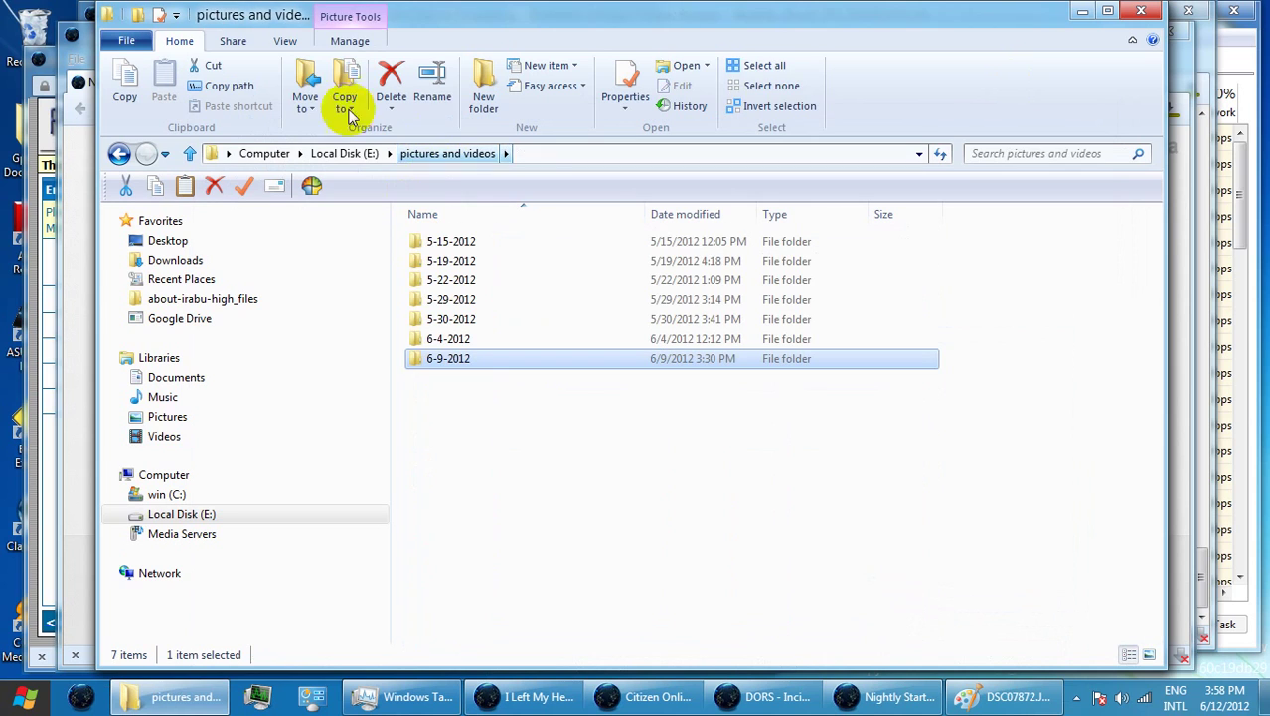
click(483, 89)
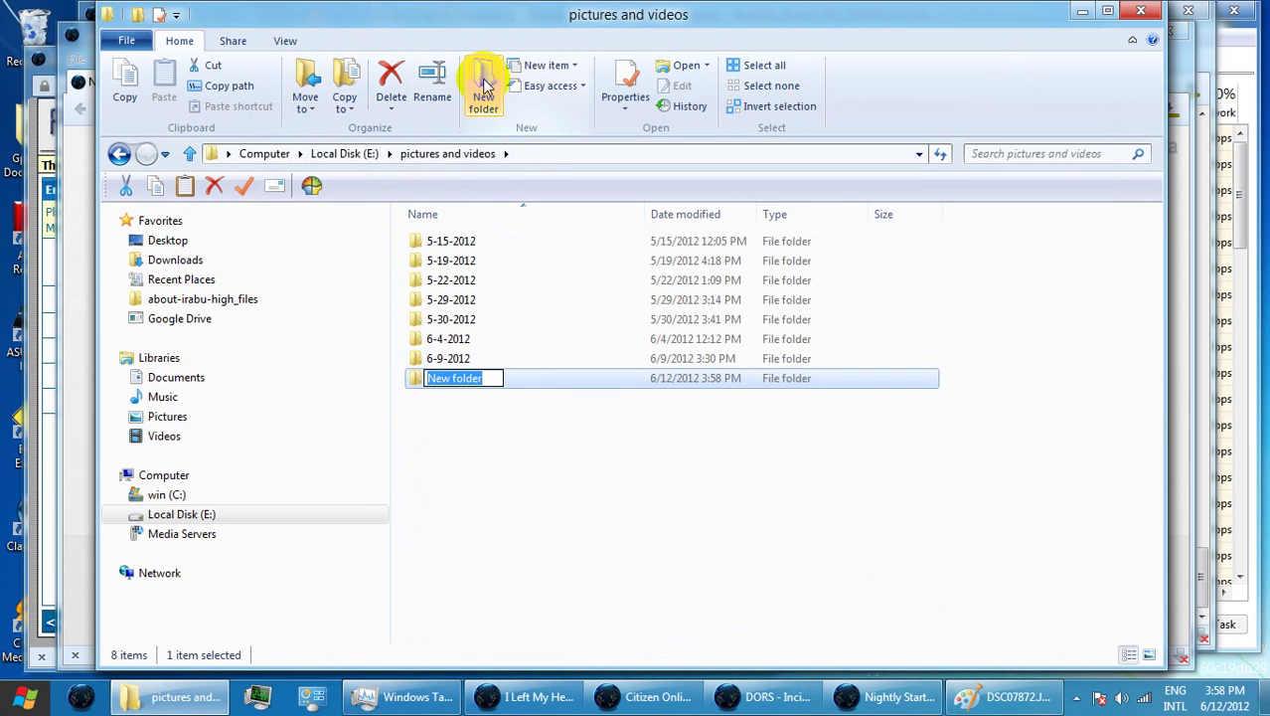
text(6-12-1)
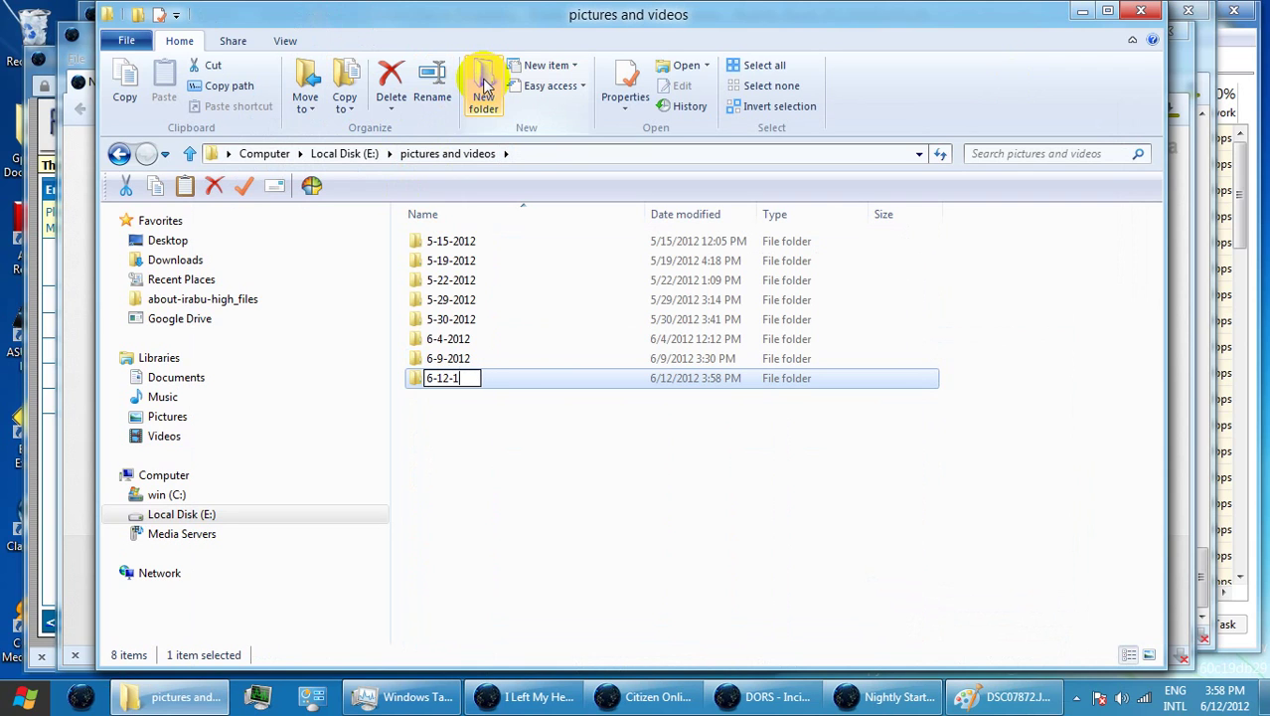
key(BackSpace)
text(2012)
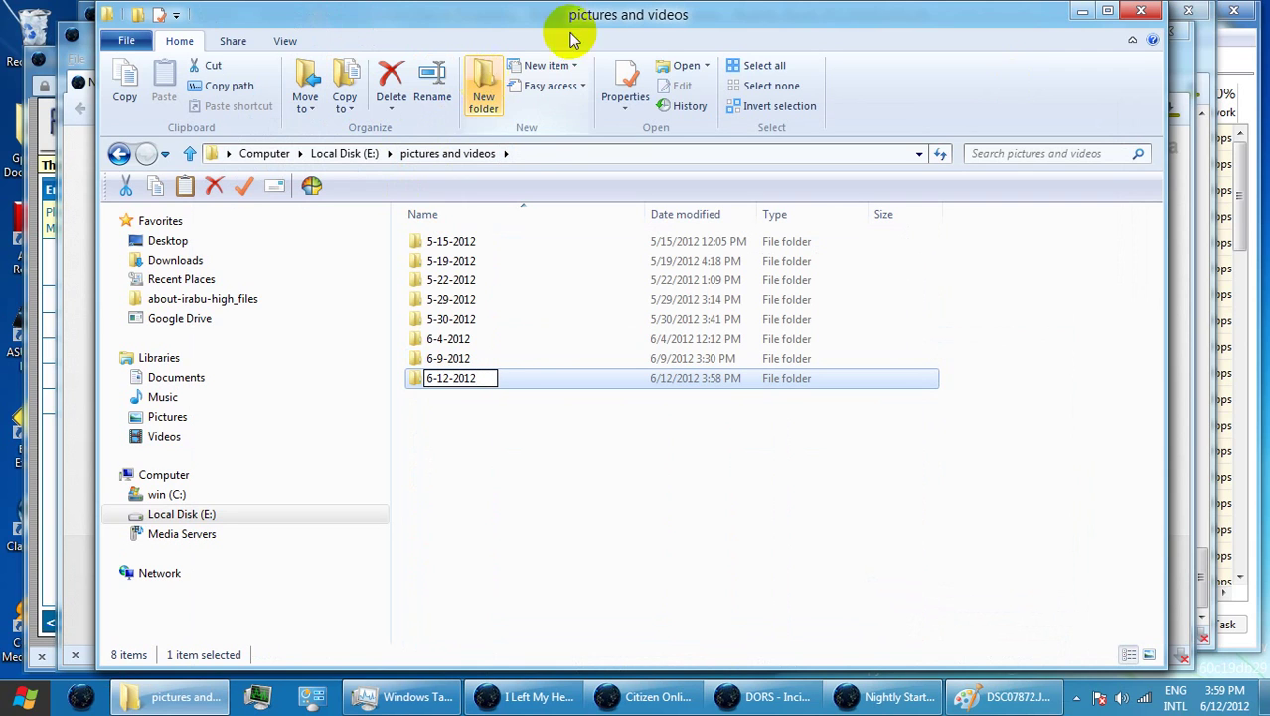
key(Return)
click(553, 499)
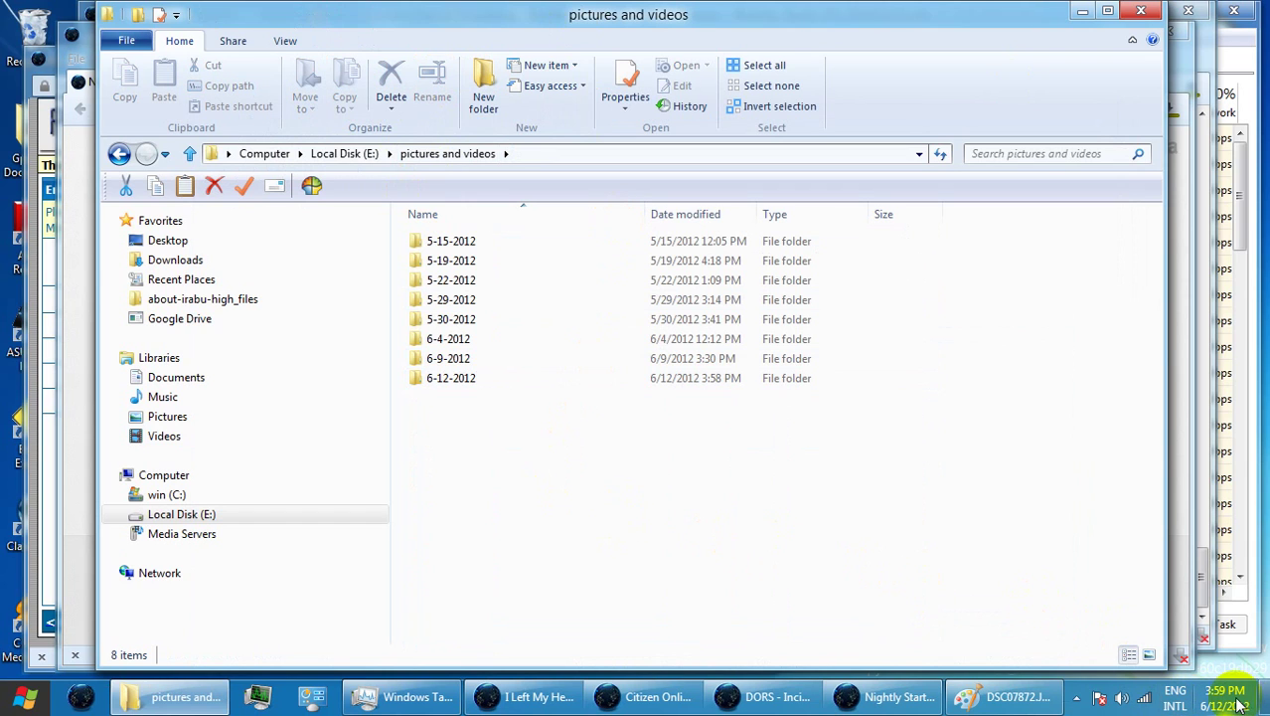
mouse_move(1239, 704)
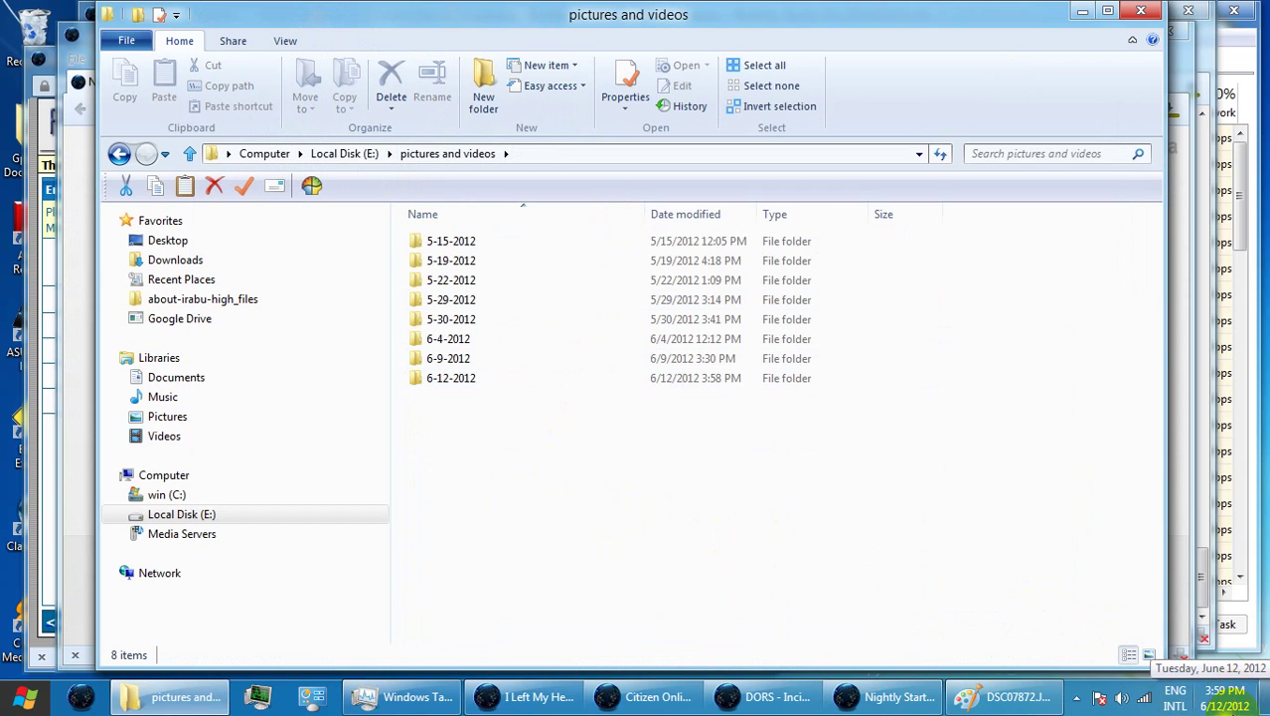
Open the 6-12-2012 folder, and from there go to DCIM\101MSDCF on the SD/MMC (G:) card.
double_click(442, 379)
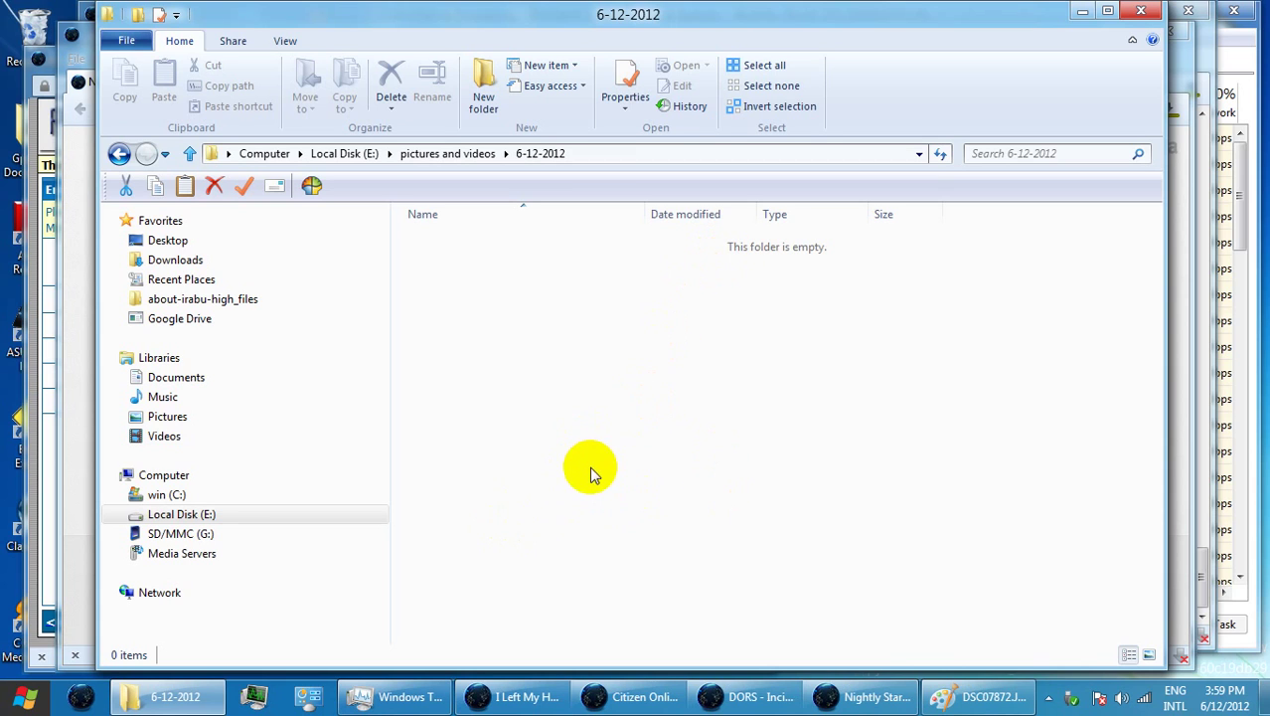
click(189, 535)
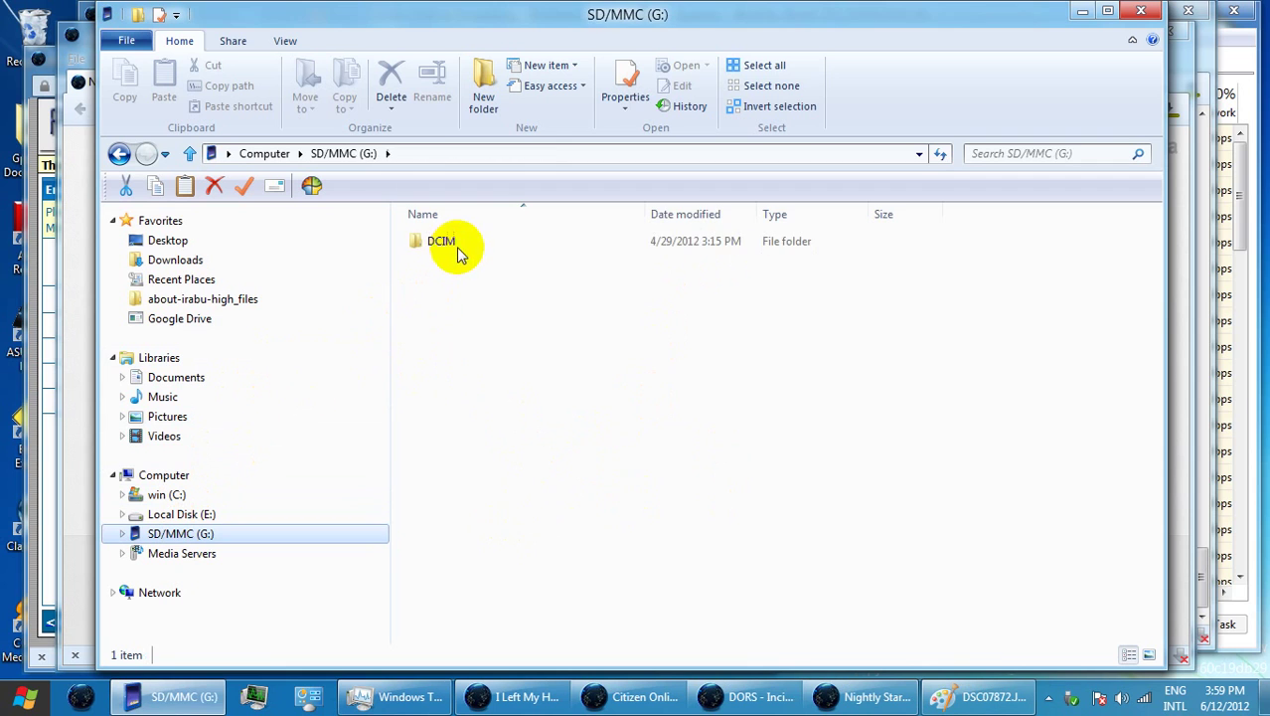
double_click(447, 240)
double_click(455, 242)
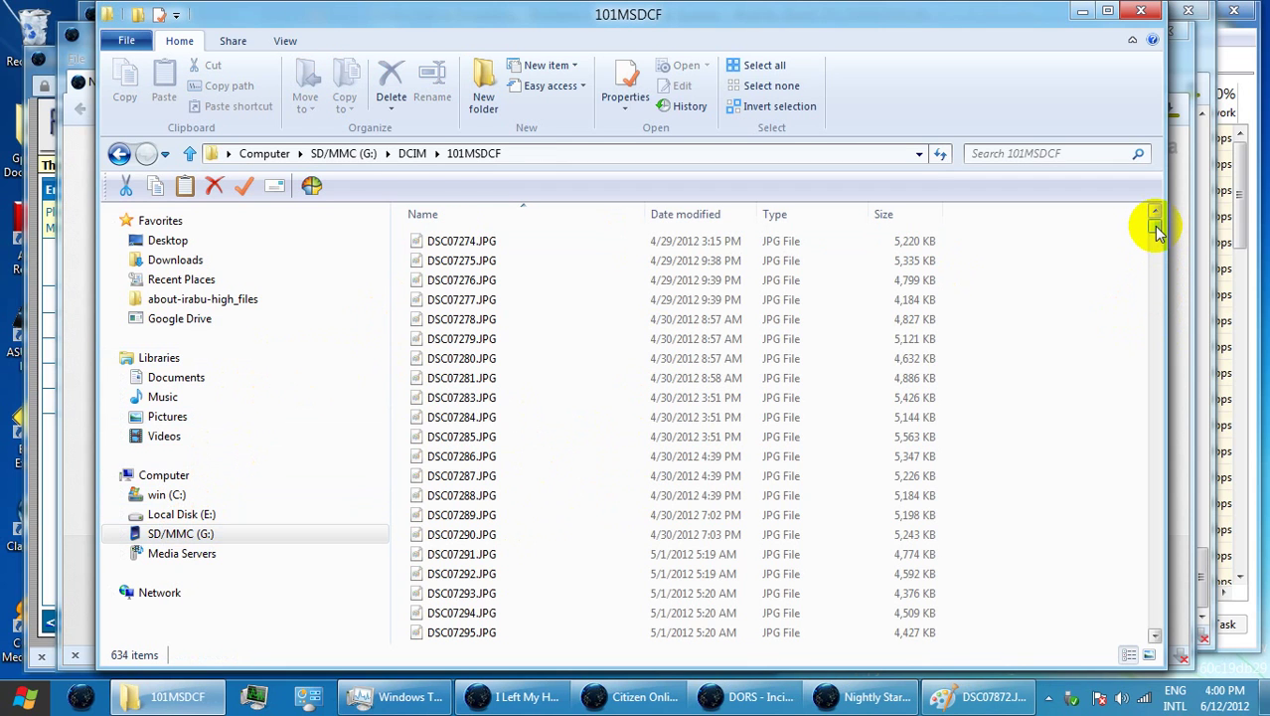
Copy the photos DSC07873.JPG through DSC07903.JPG from the card's 101MSDCF folder.
drag(1155, 229, 1149, 639)
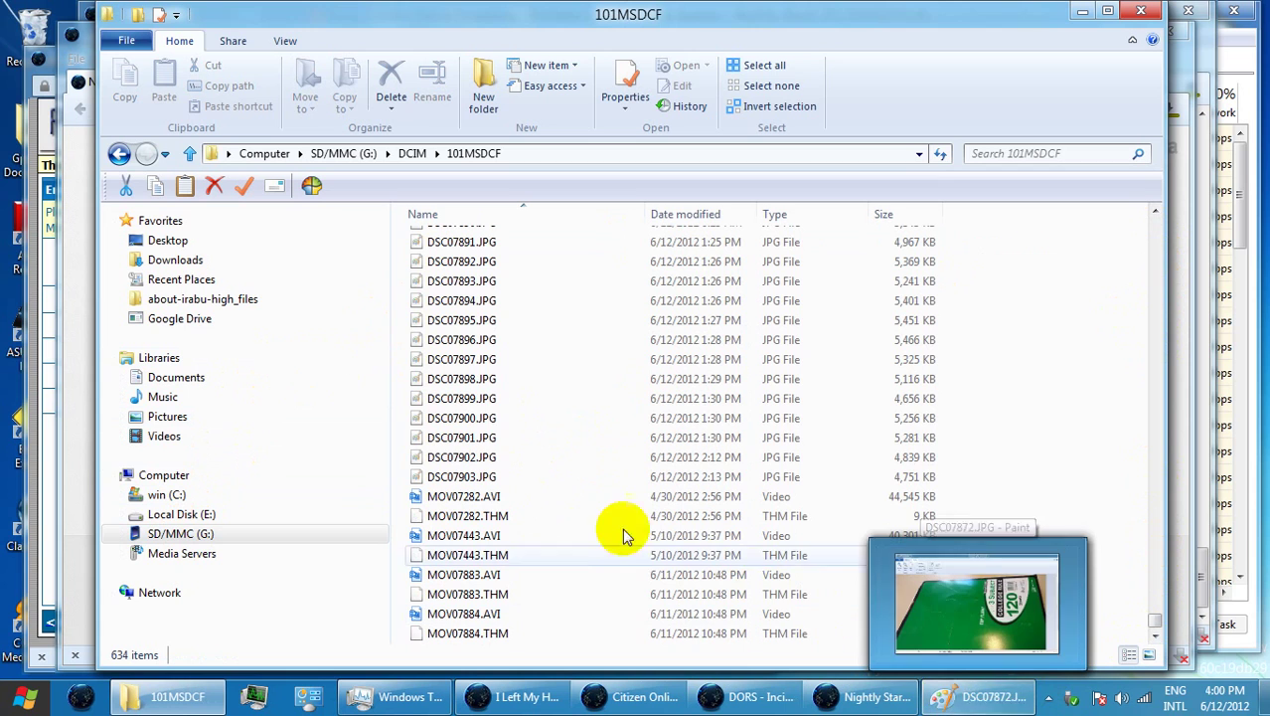
click(465, 262)
scroll(475, 288, up, 3)
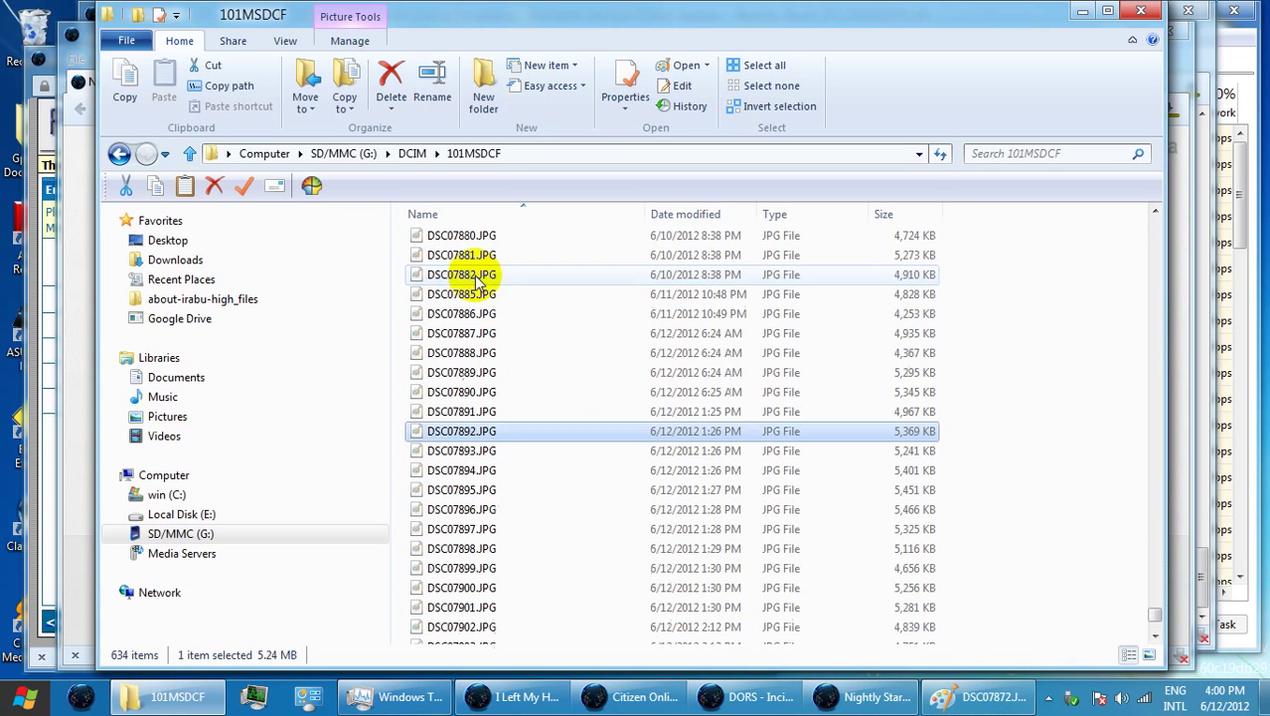
scroll(478, 306, up, 3)
click(474, 278)
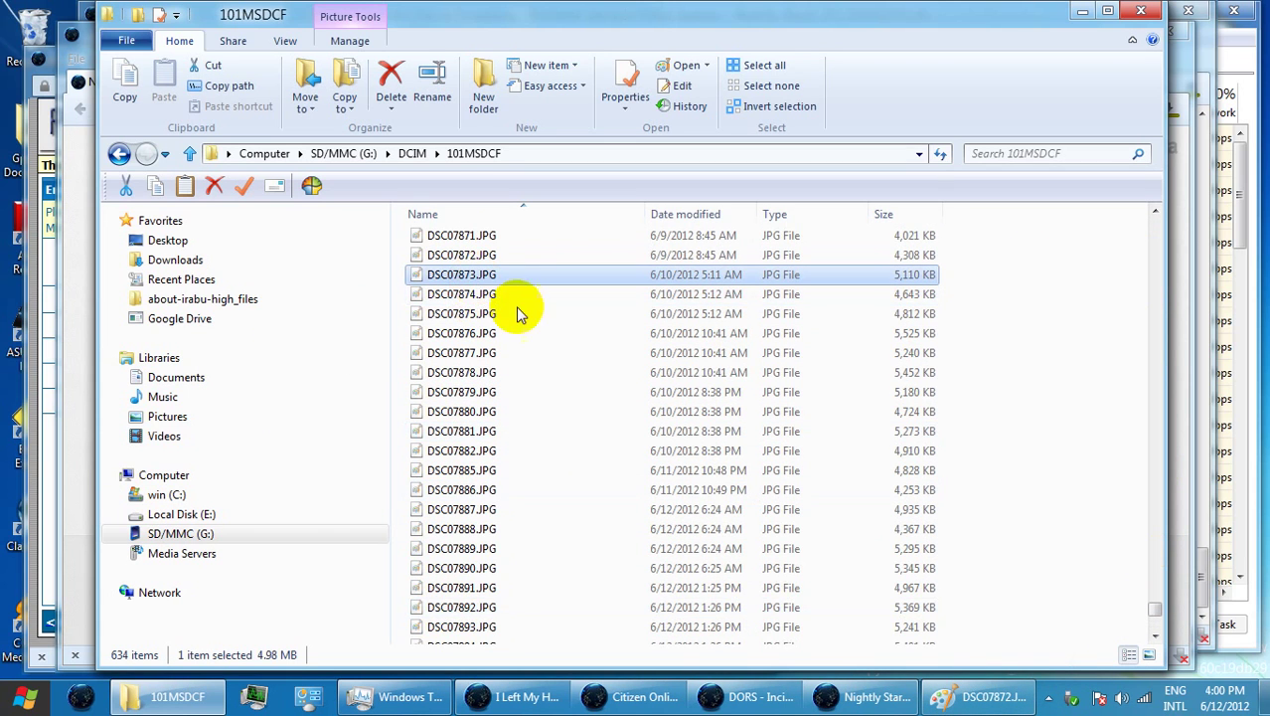
scroll(528, 346, down, 6)
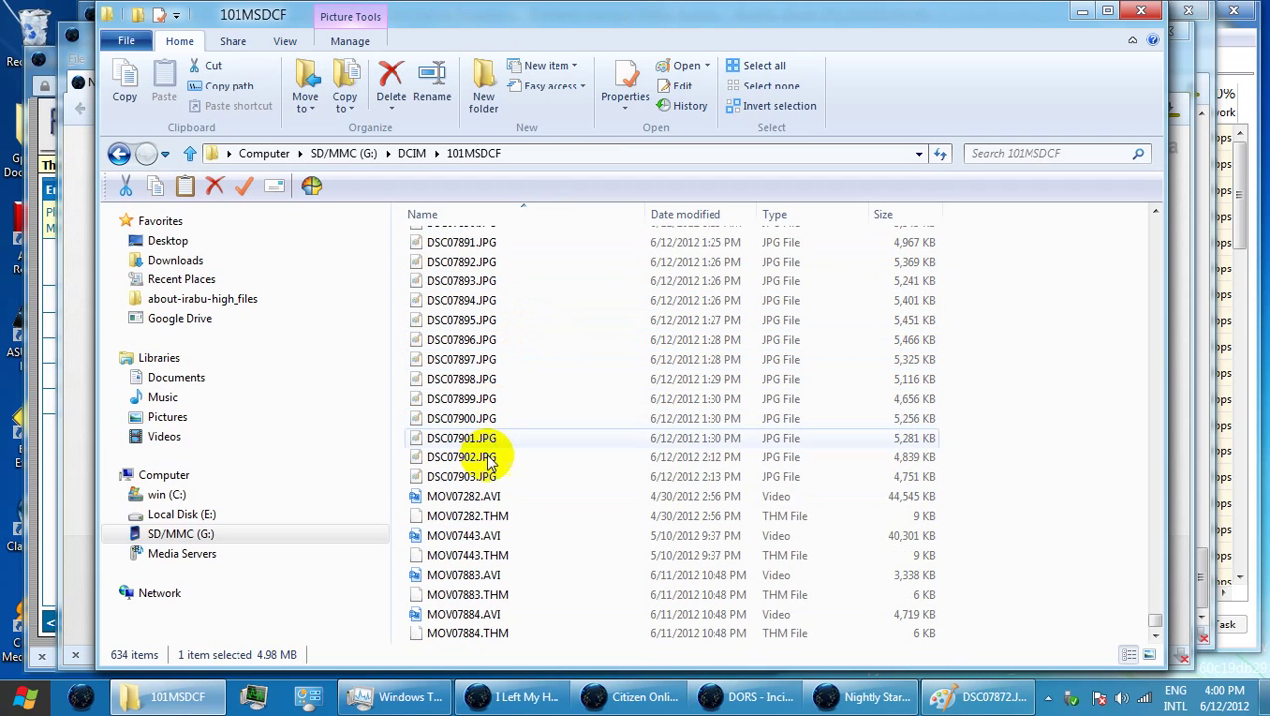
shift+click(490, 475)
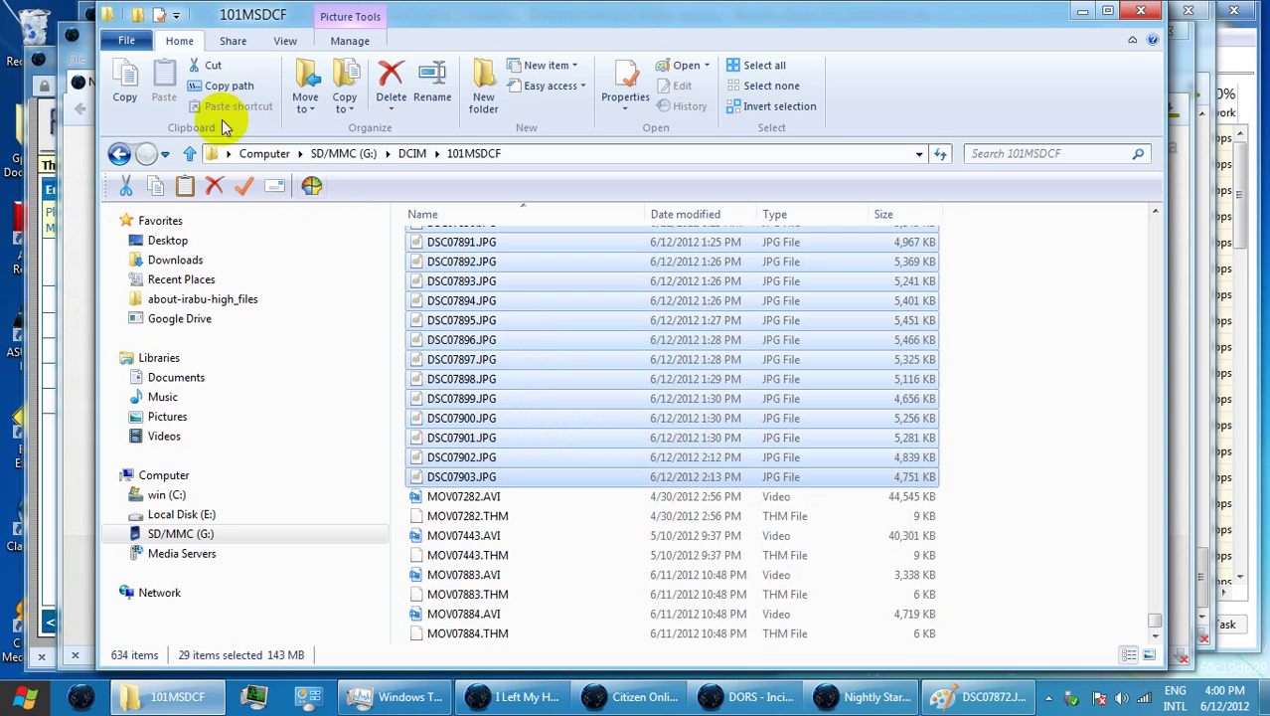
click(125, 81)
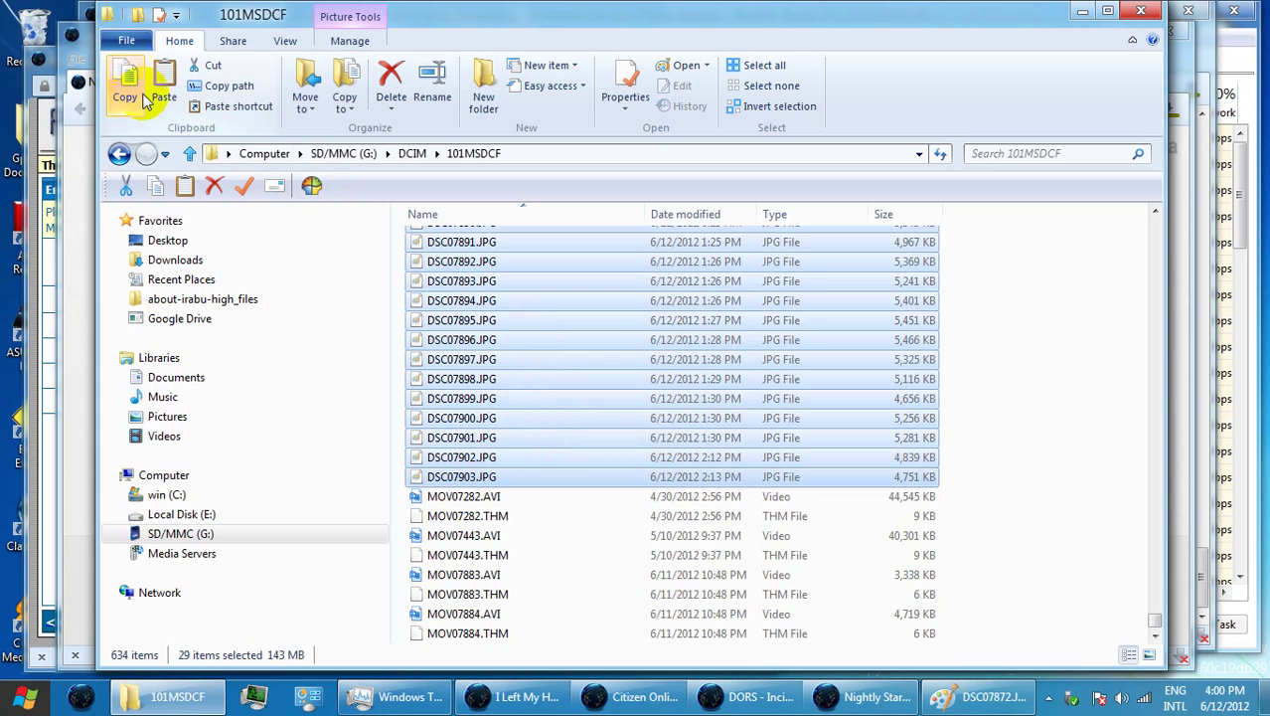
Go back to the 6-12-2012 folder on Local Disk (E:) and paste the copied photos there.
click(120, 155)
click(119, 155)
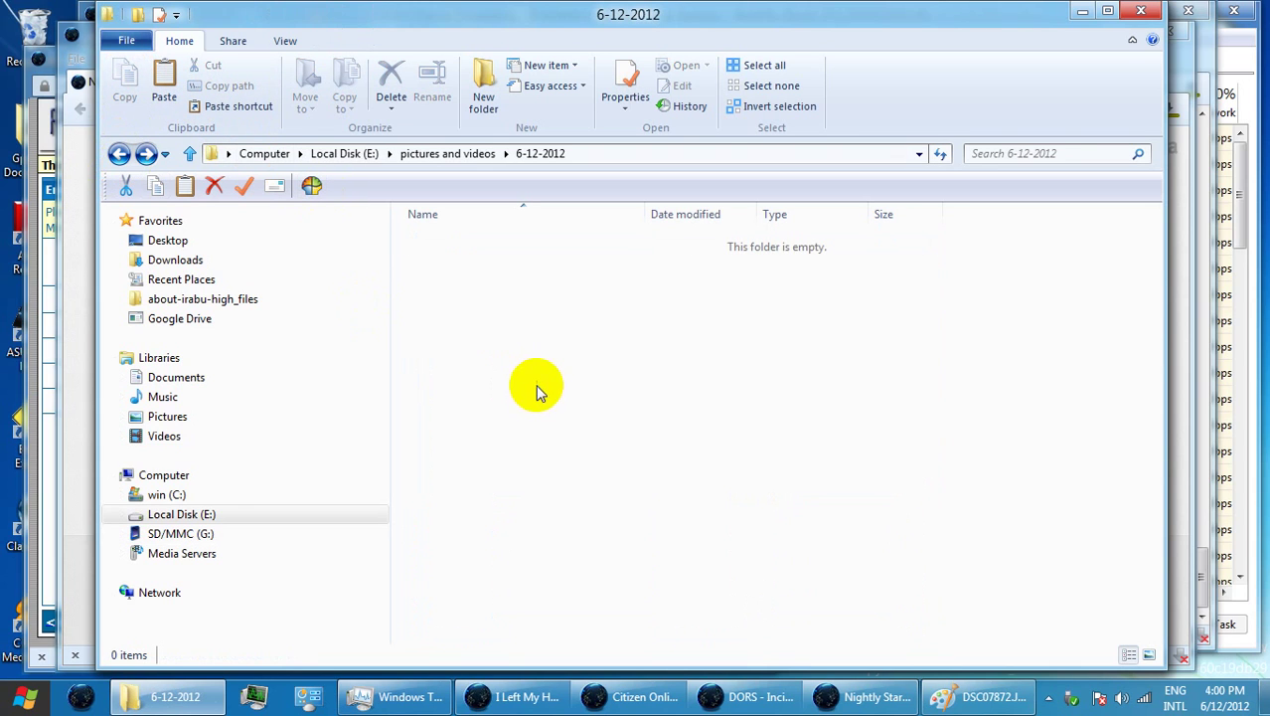
right_click(537, 390)
click(577, 375)
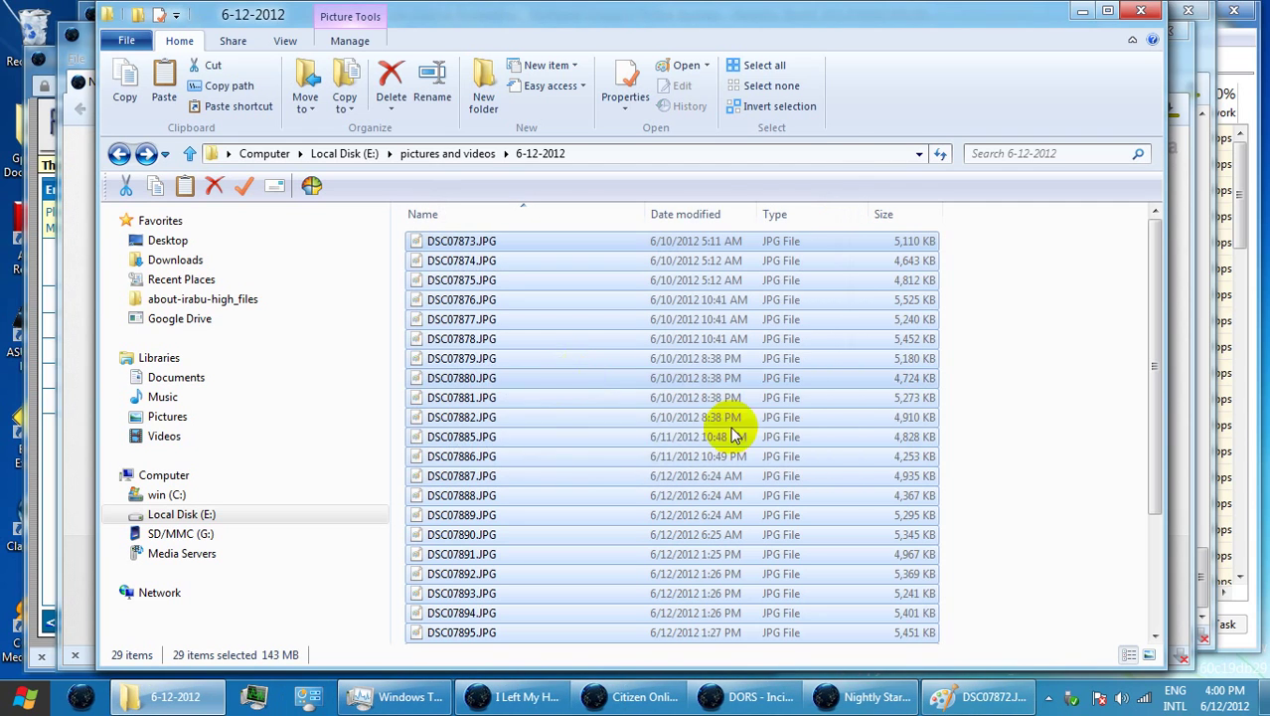
Display the 6-12-2012 folder as extra large icons and look through the first photos up to DSC07888.JPG.
click(288, 41)
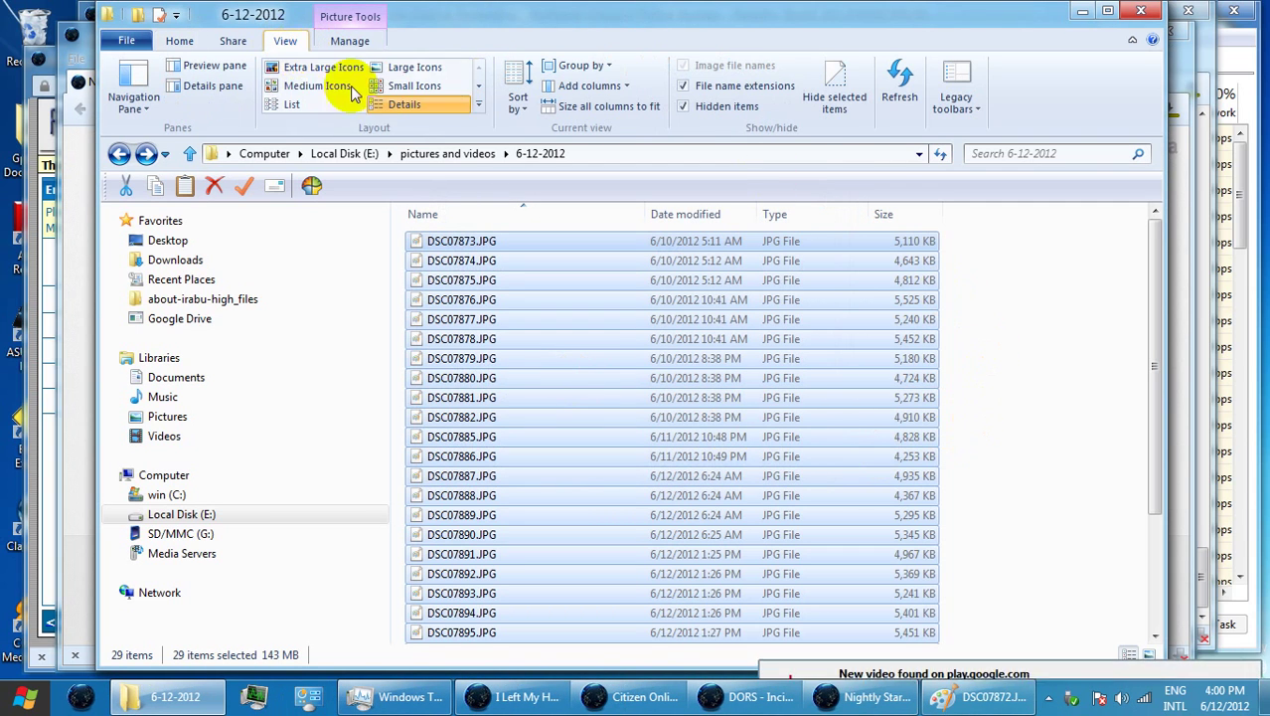
click(304, 66)
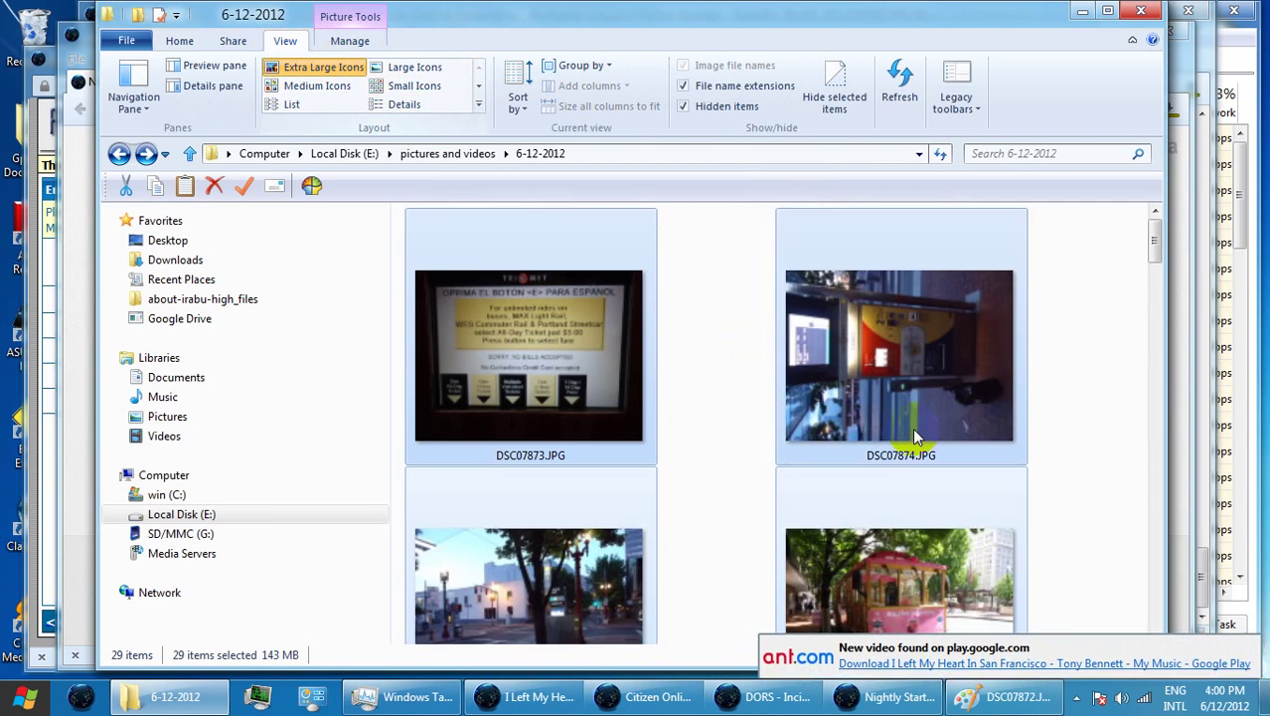
scroll(1096, 424, down, 3)
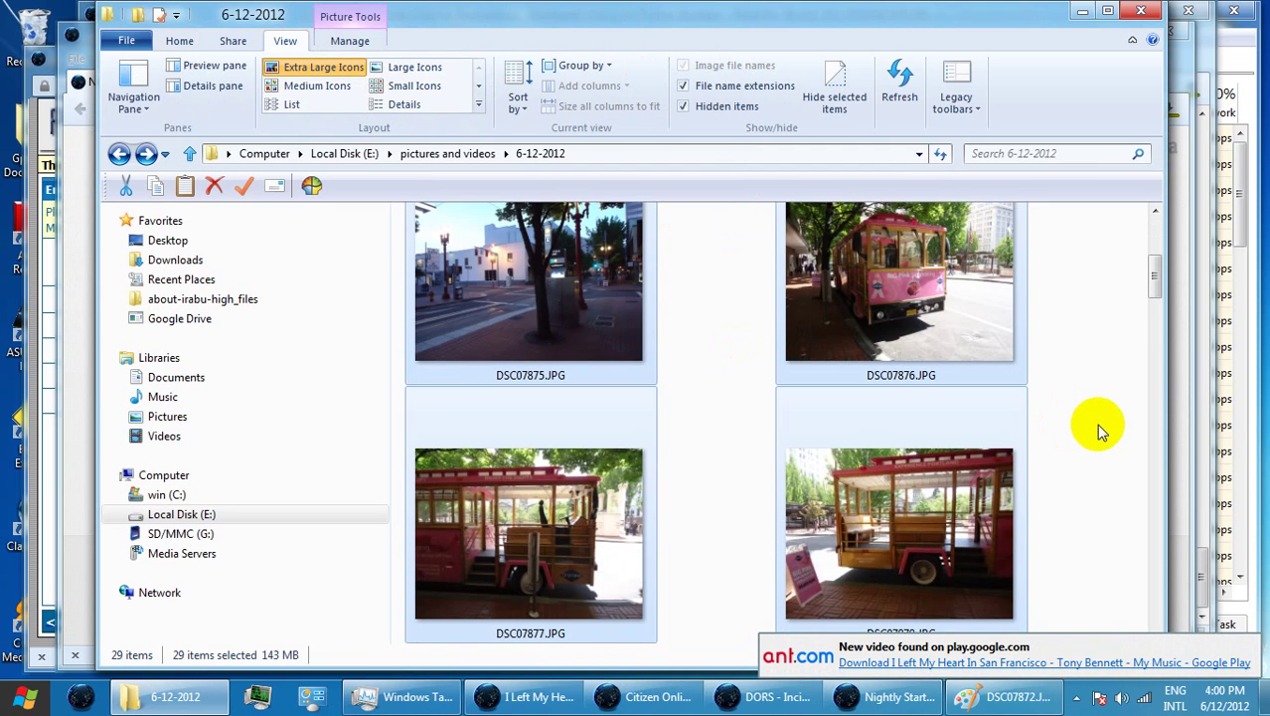
scroll(1096, 423, down, 3)
scroll(1096, 423, up, 1)
scroll(1096, 423, up, 2)
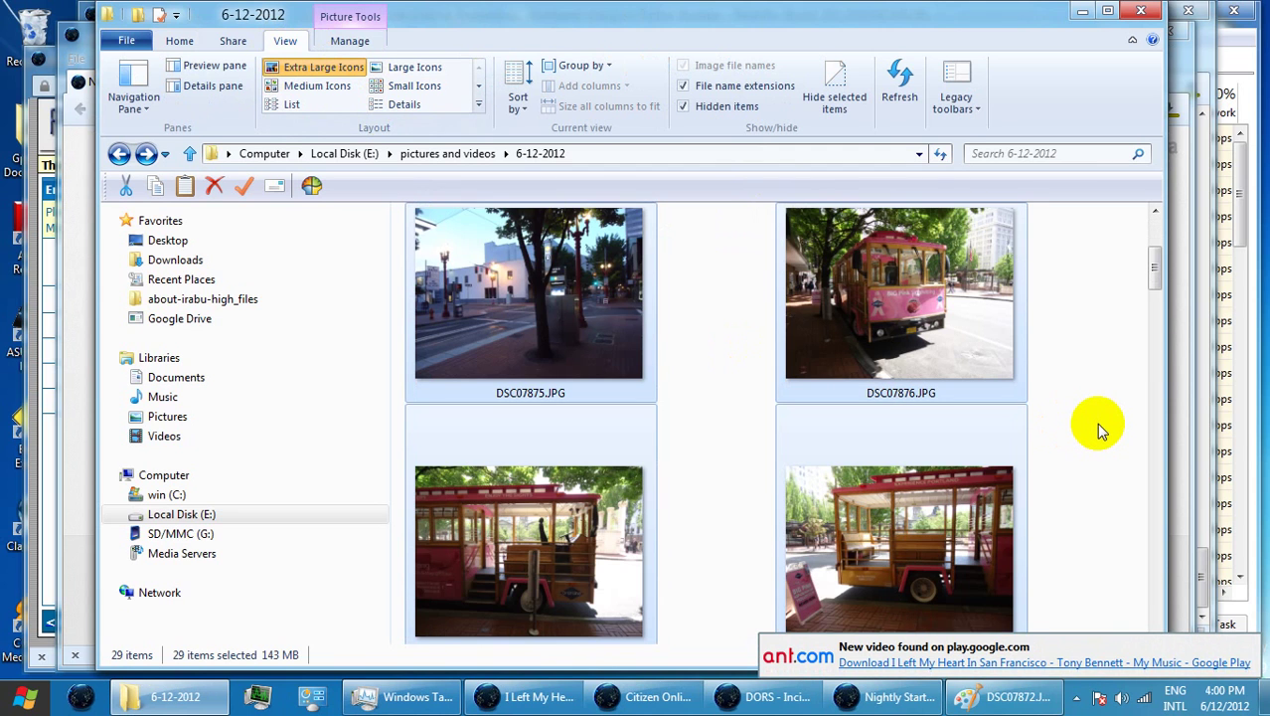
scroll(1096, 423, down, 9)
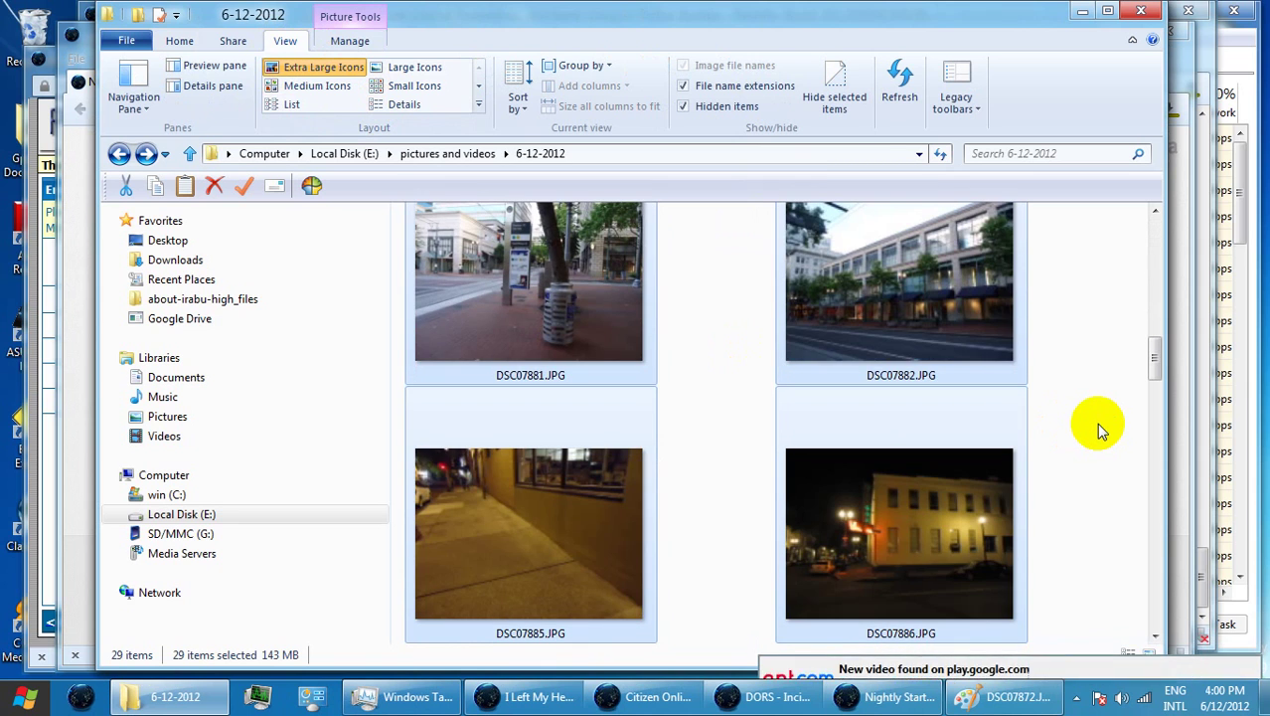
scroll(1096, 423, down, 6)
scroll(1096, 422, up, 3)
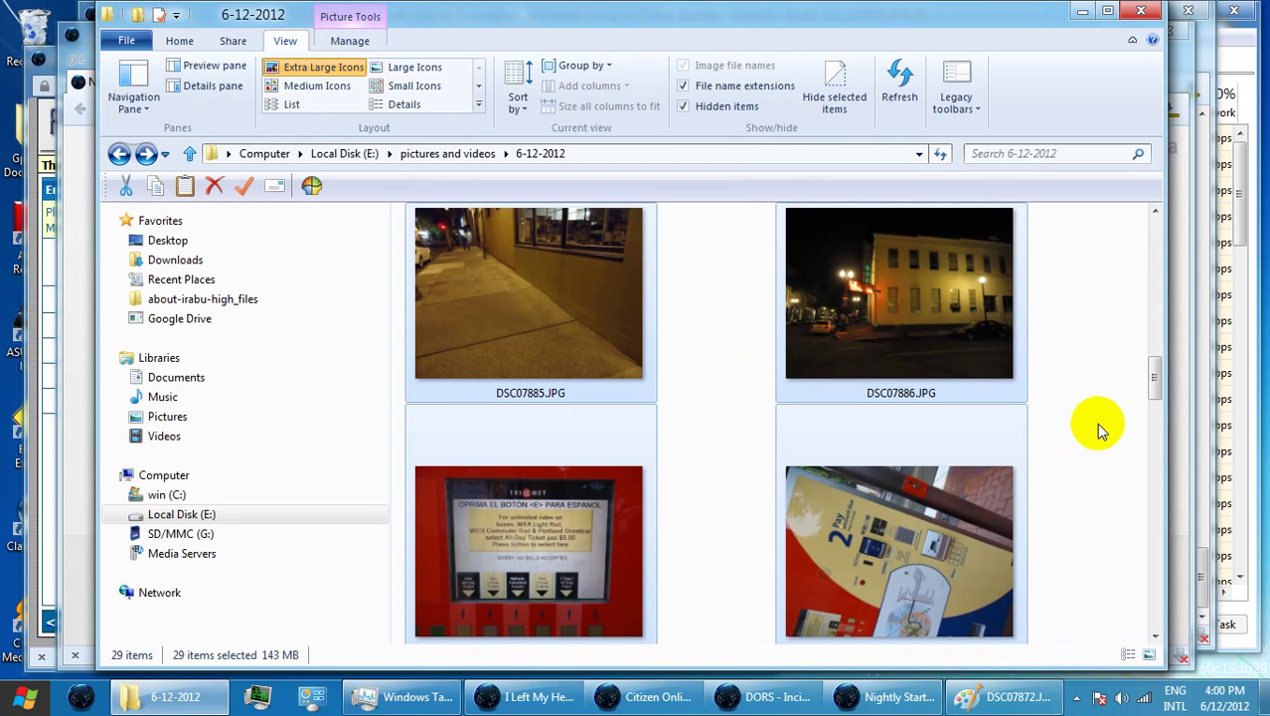
Examine the night street photos DSC07885.JPG and DSC07886.JPG and browse the ticket machine and phone photos that follow.
click(1155, 212)
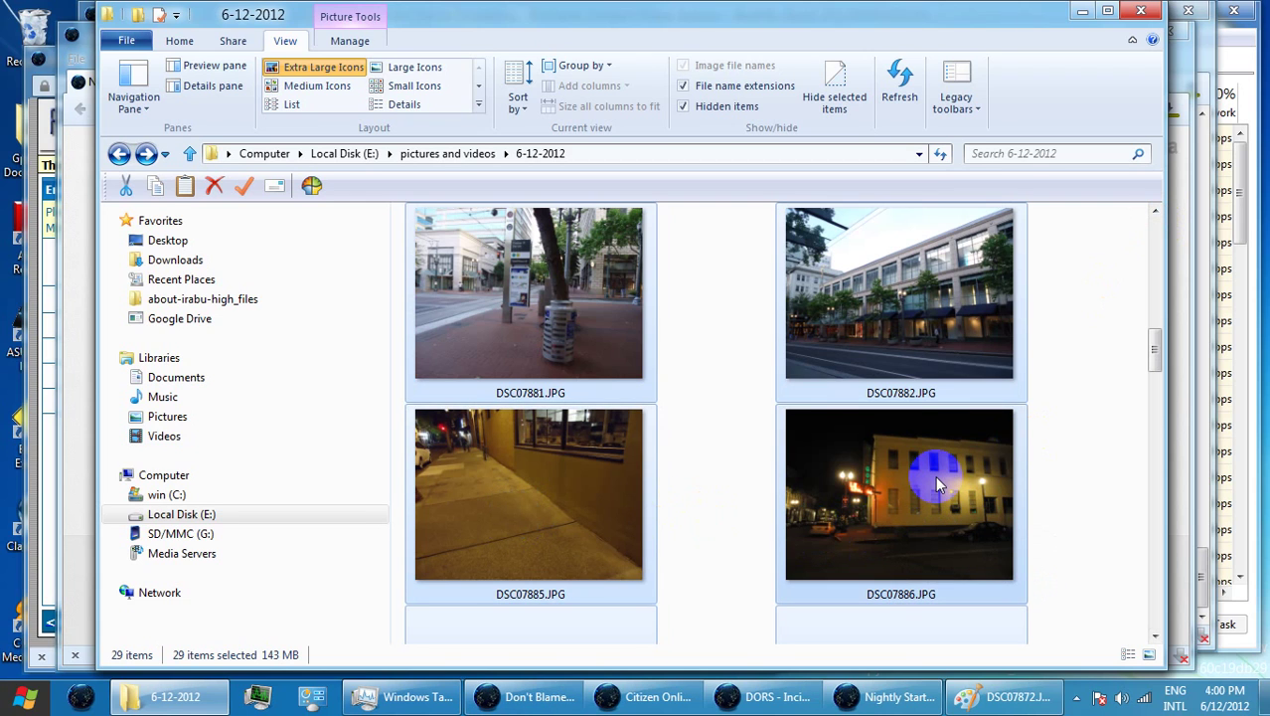
mouse_move(936, 475)
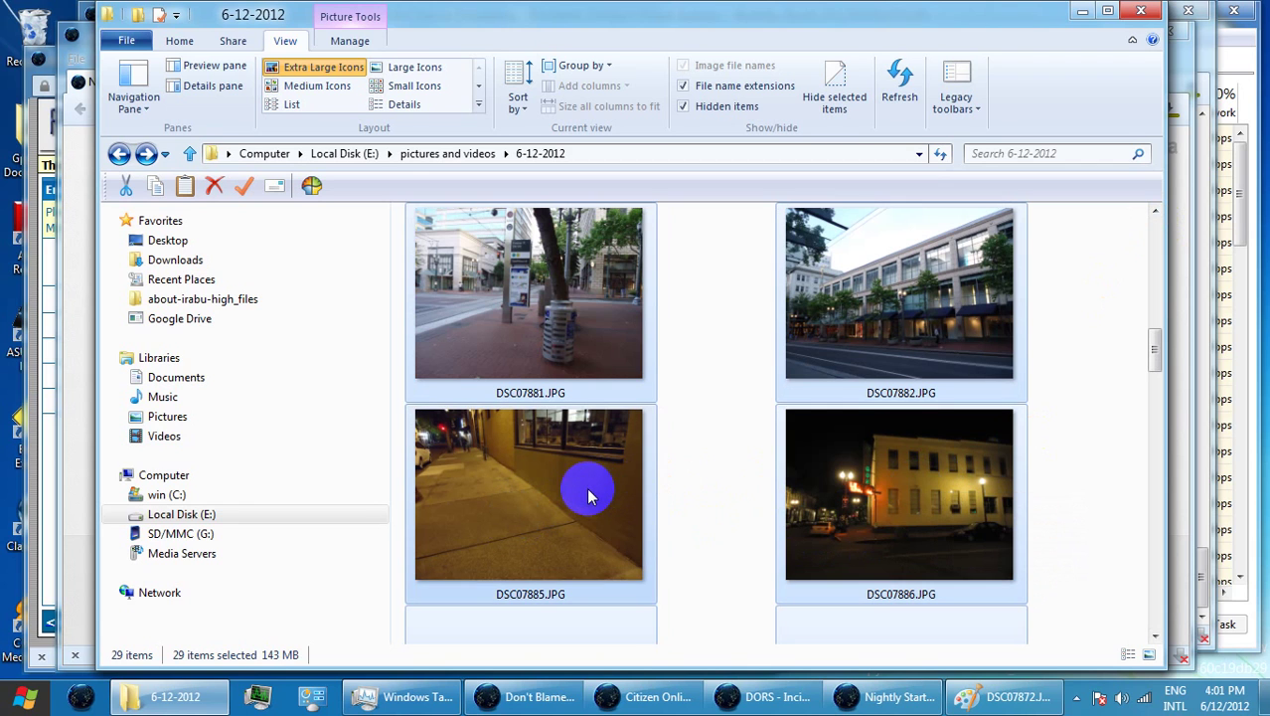
click(1156, 430)
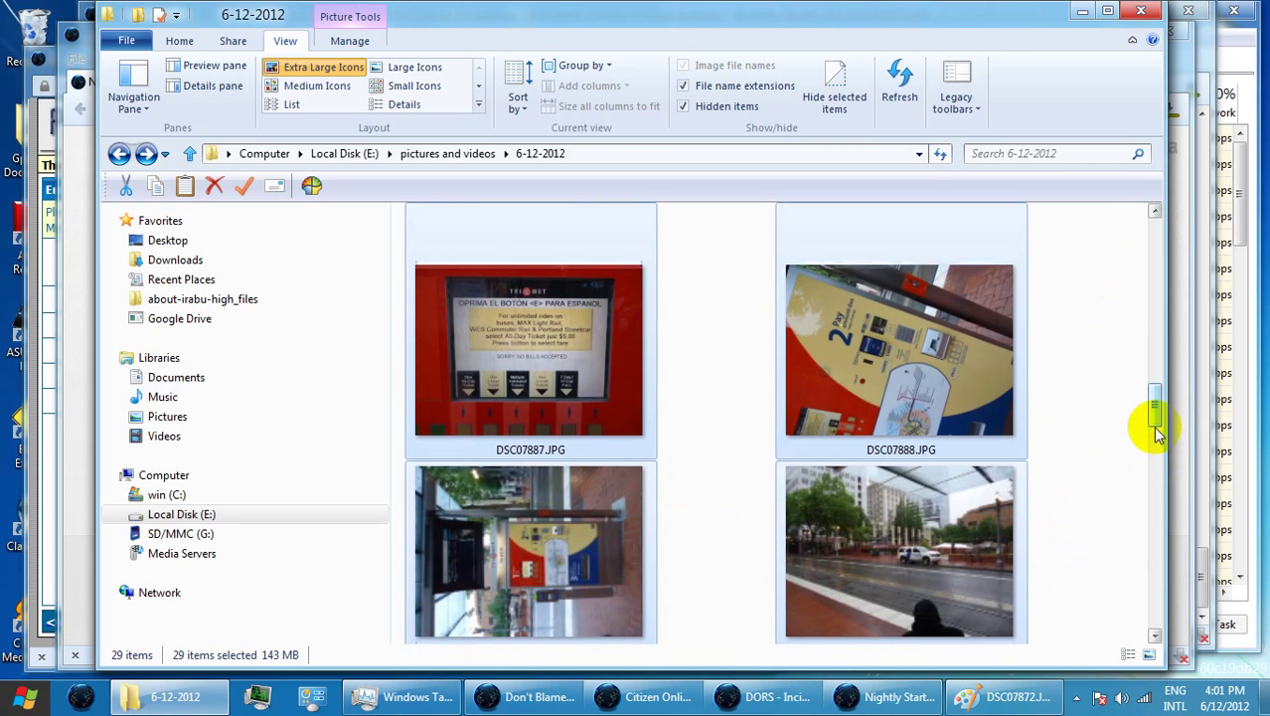
click(1156, 480)
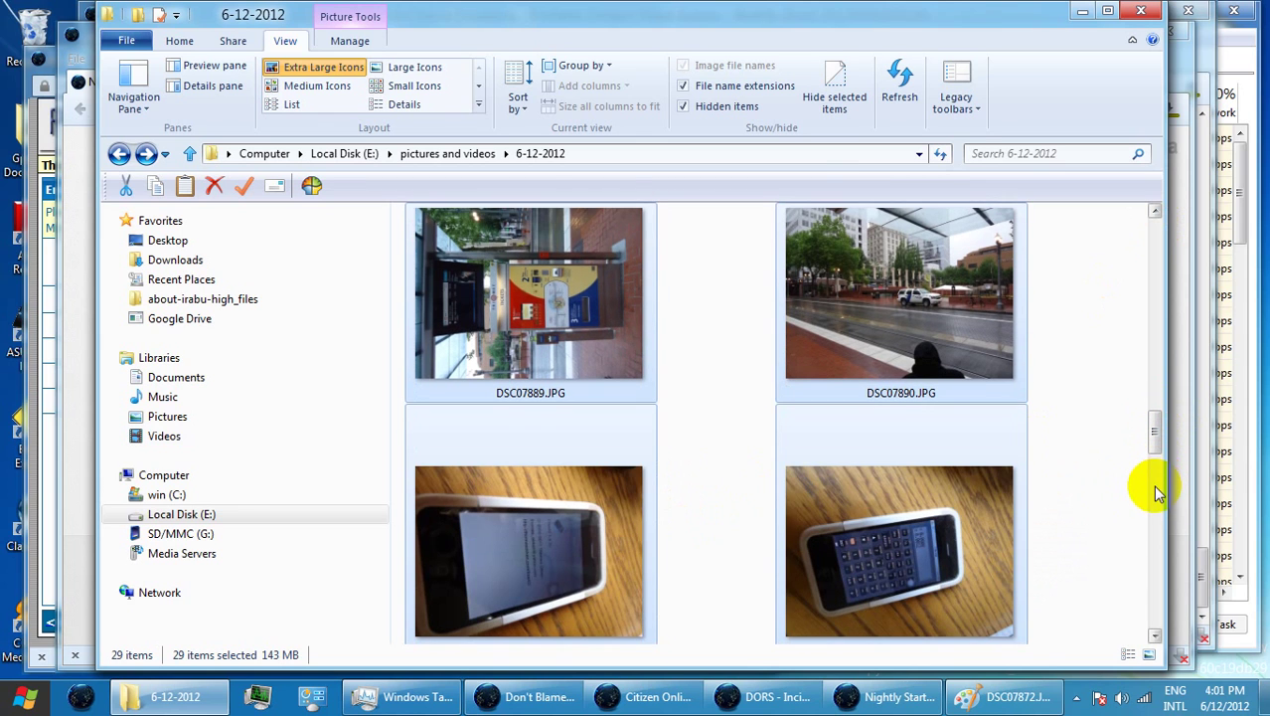
click(1159, 511)
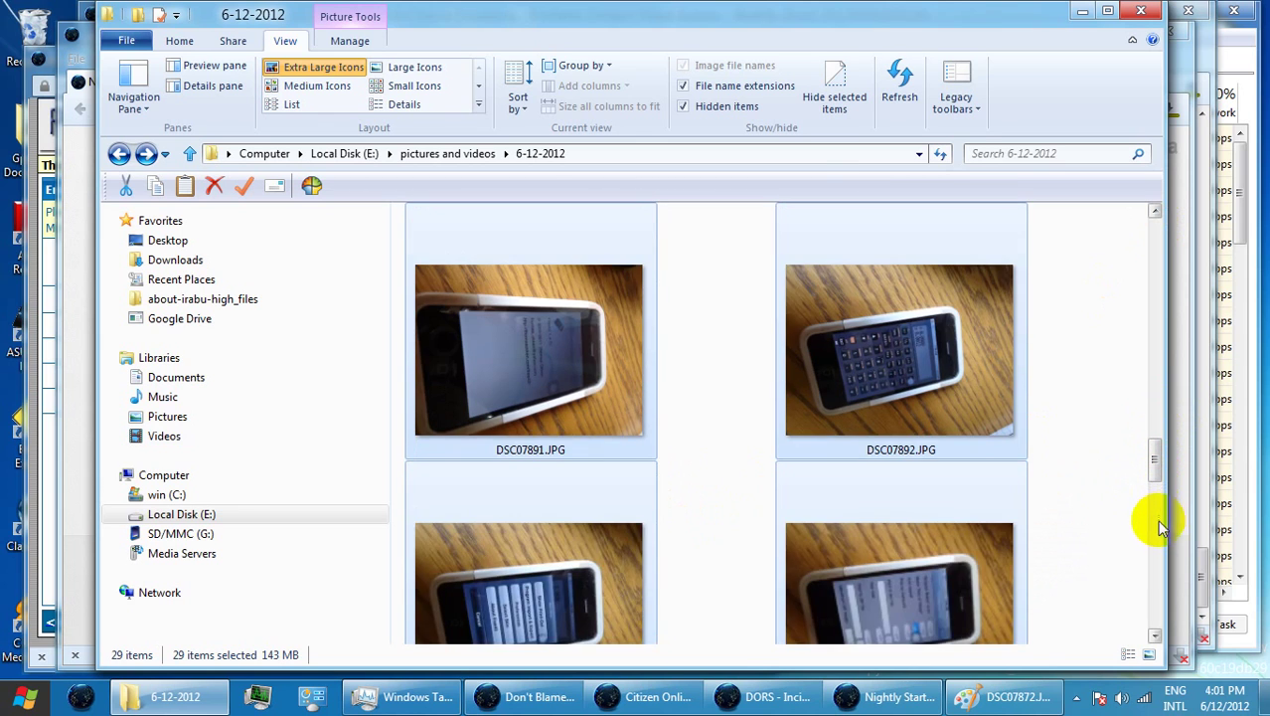
click(1155, 529)
click(1154, 548)
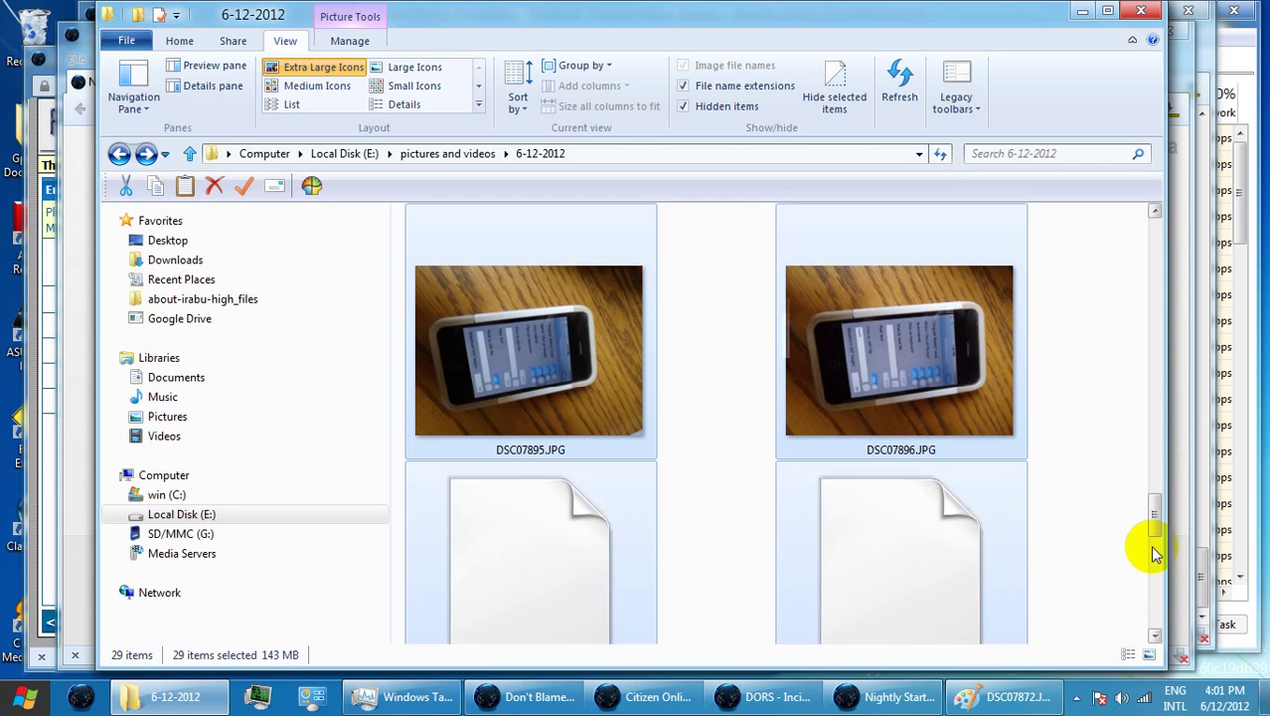
click(1159, 581)
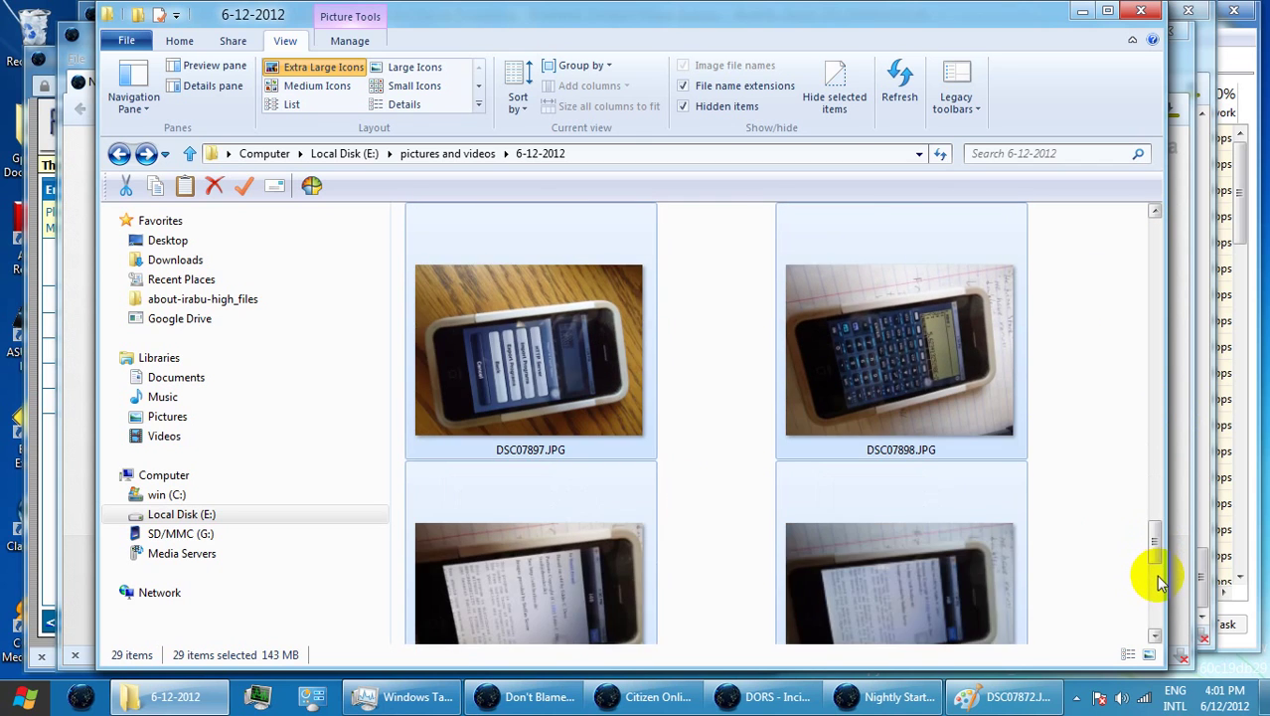
mouse_move(1157, 545)
mouse_down()
mouse_move(1154, 605)
mouse_move(1190, 365)
mouse_up()
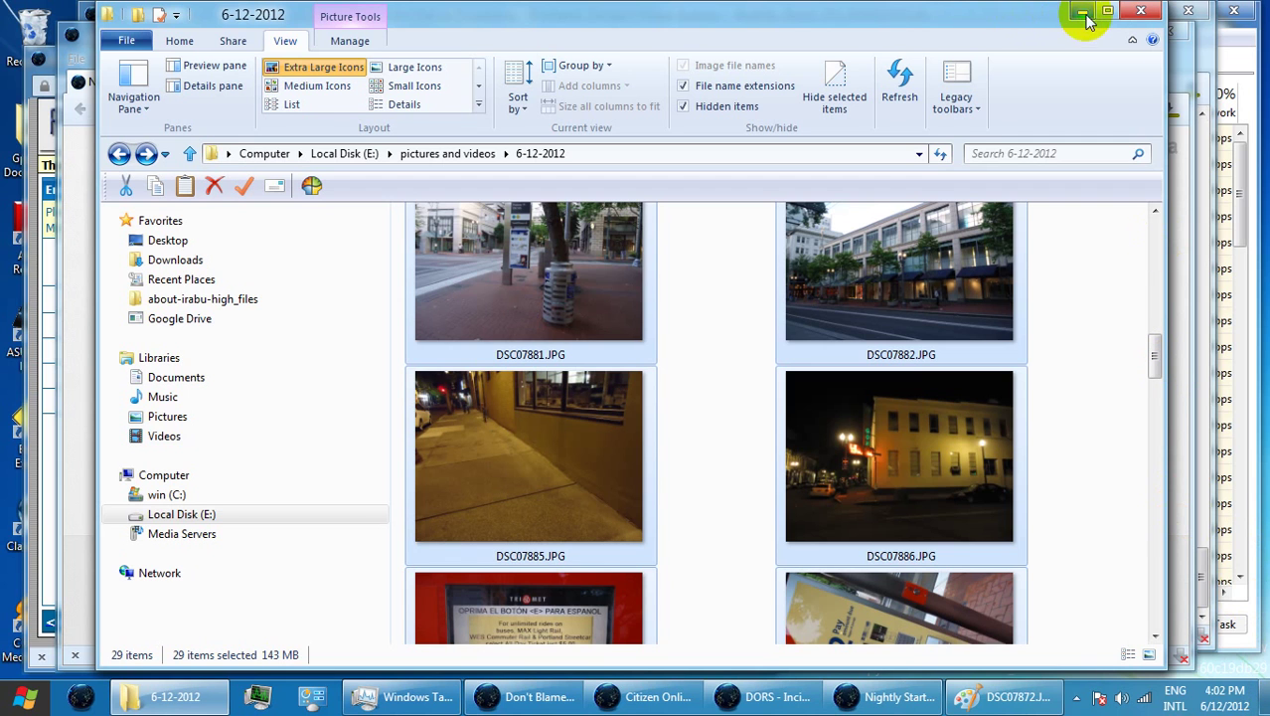
Switch to the Nightly browser, open wordpress.com and log in with the saved account.
click(1083, 14)
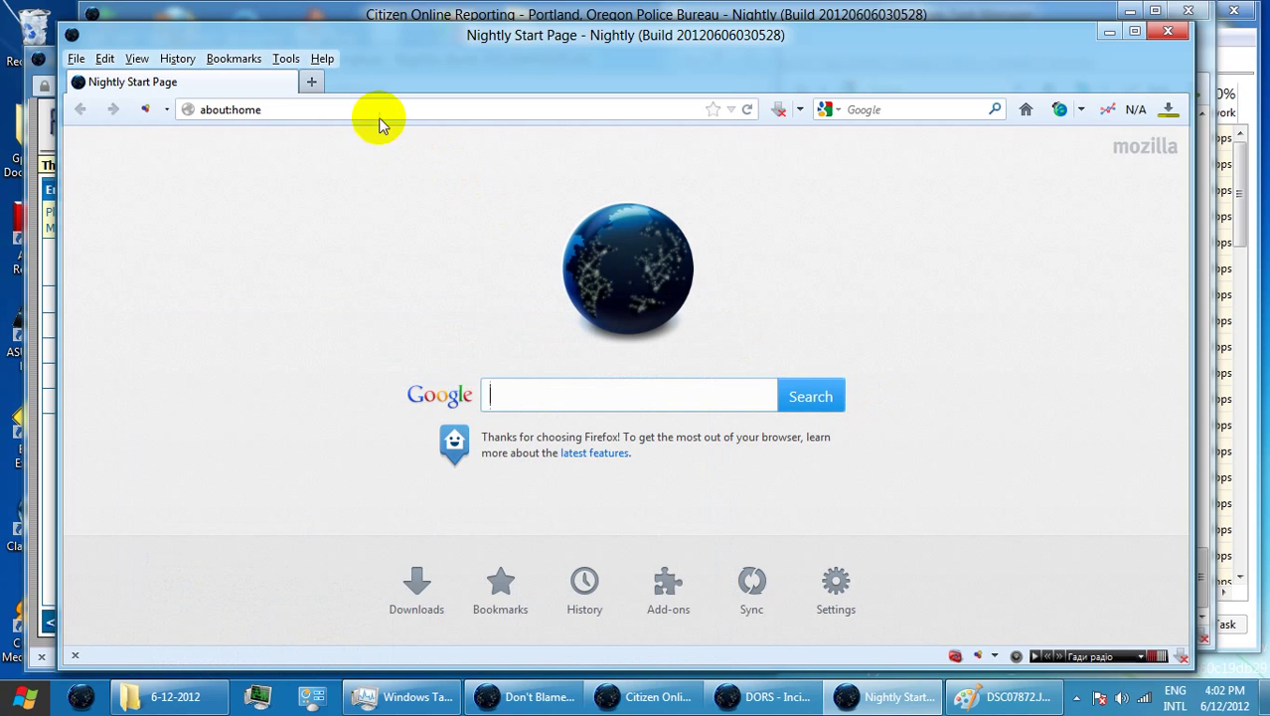
click(377, 106)
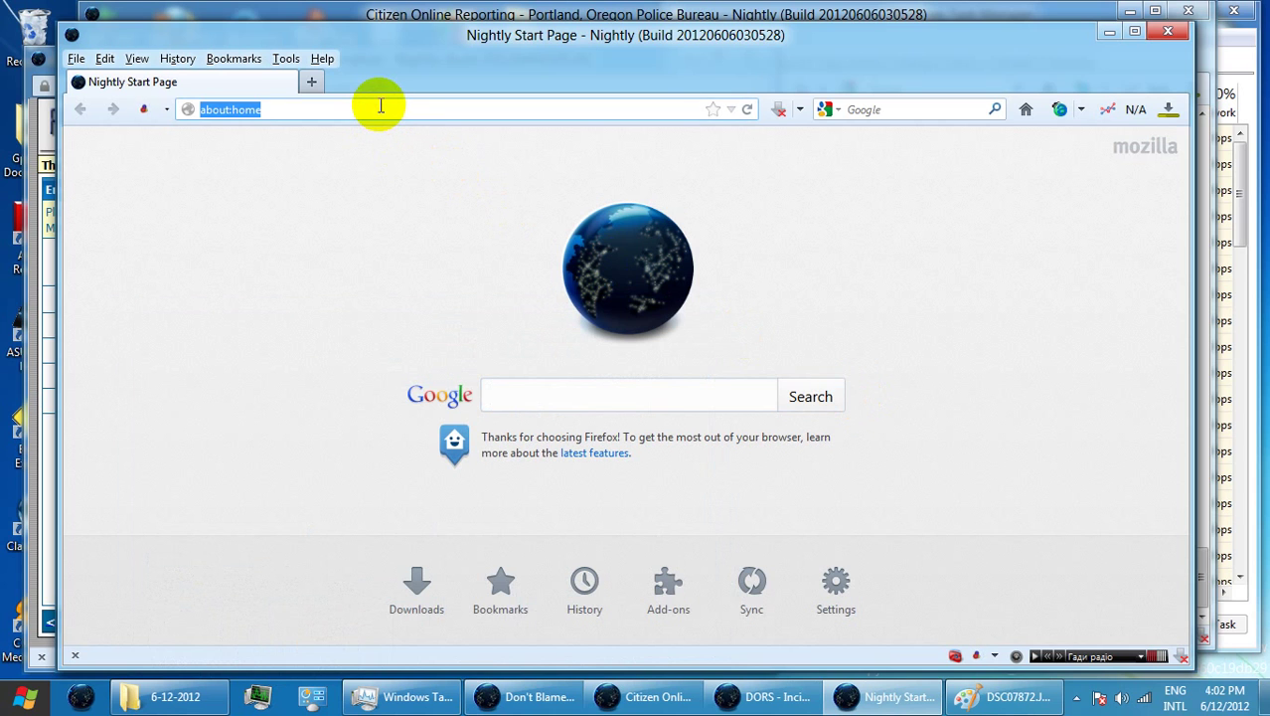
text(wordpress.com/)
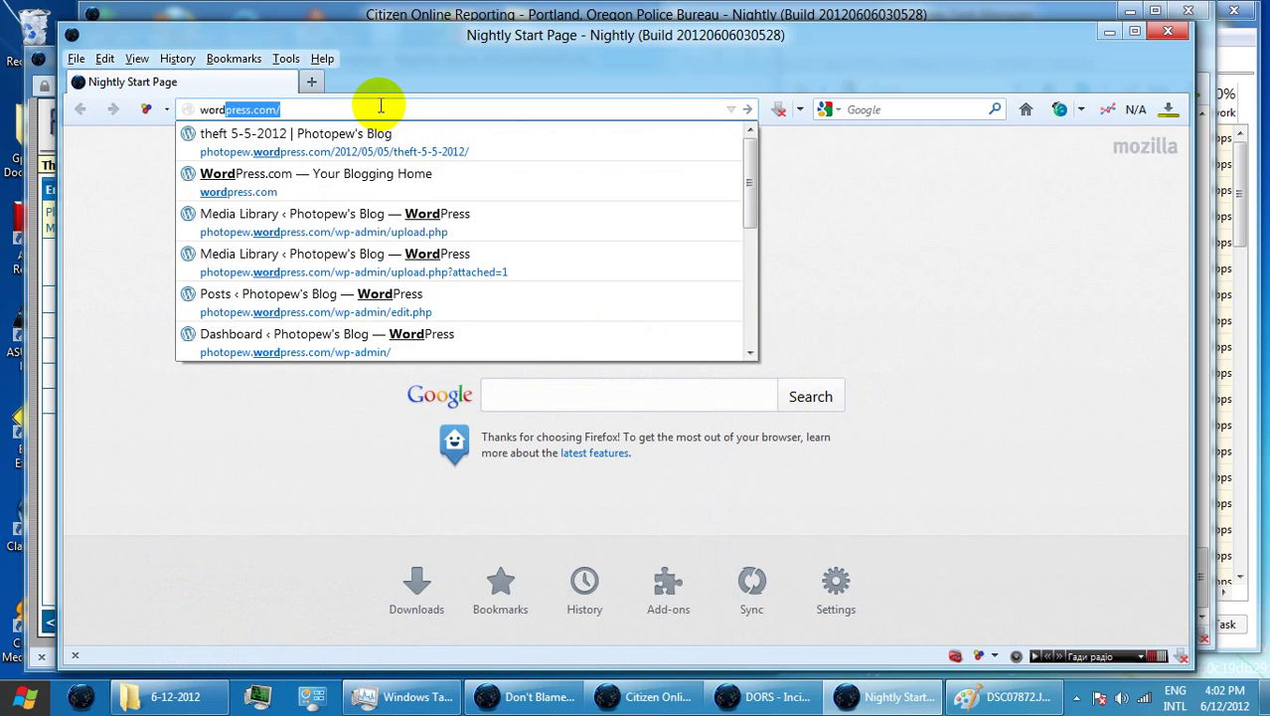
key(Return)
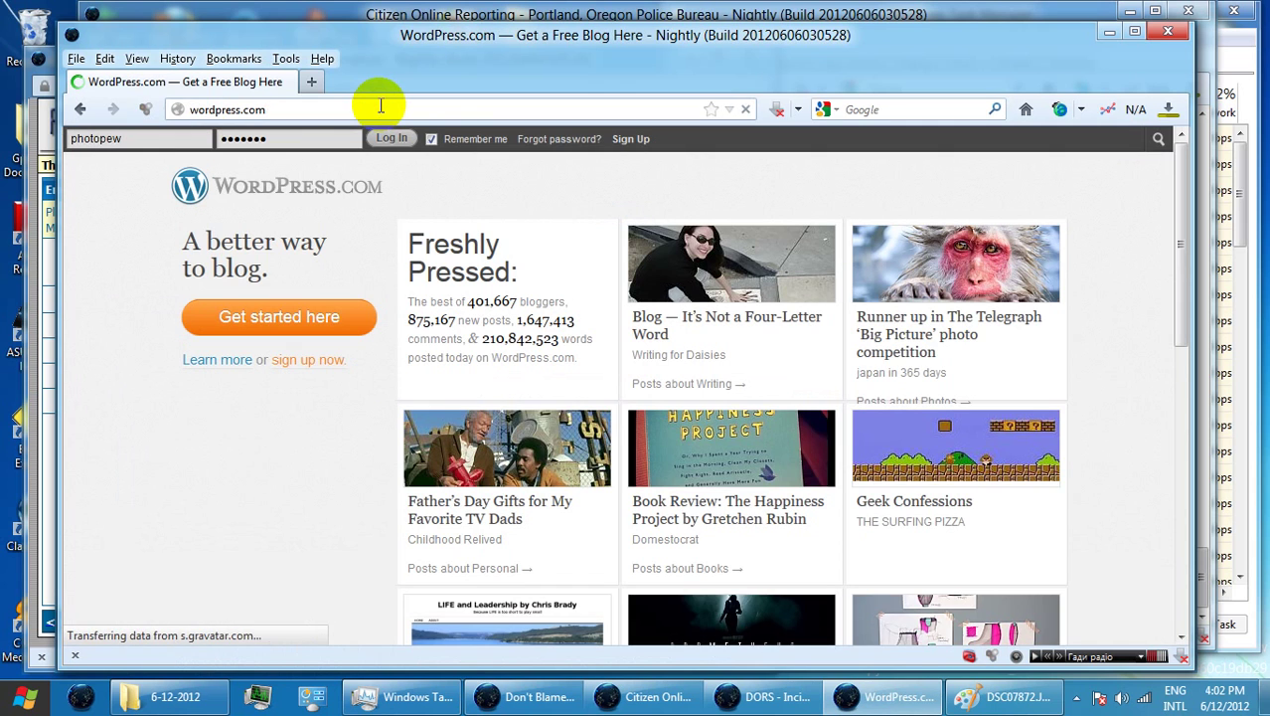
click(392, 139)
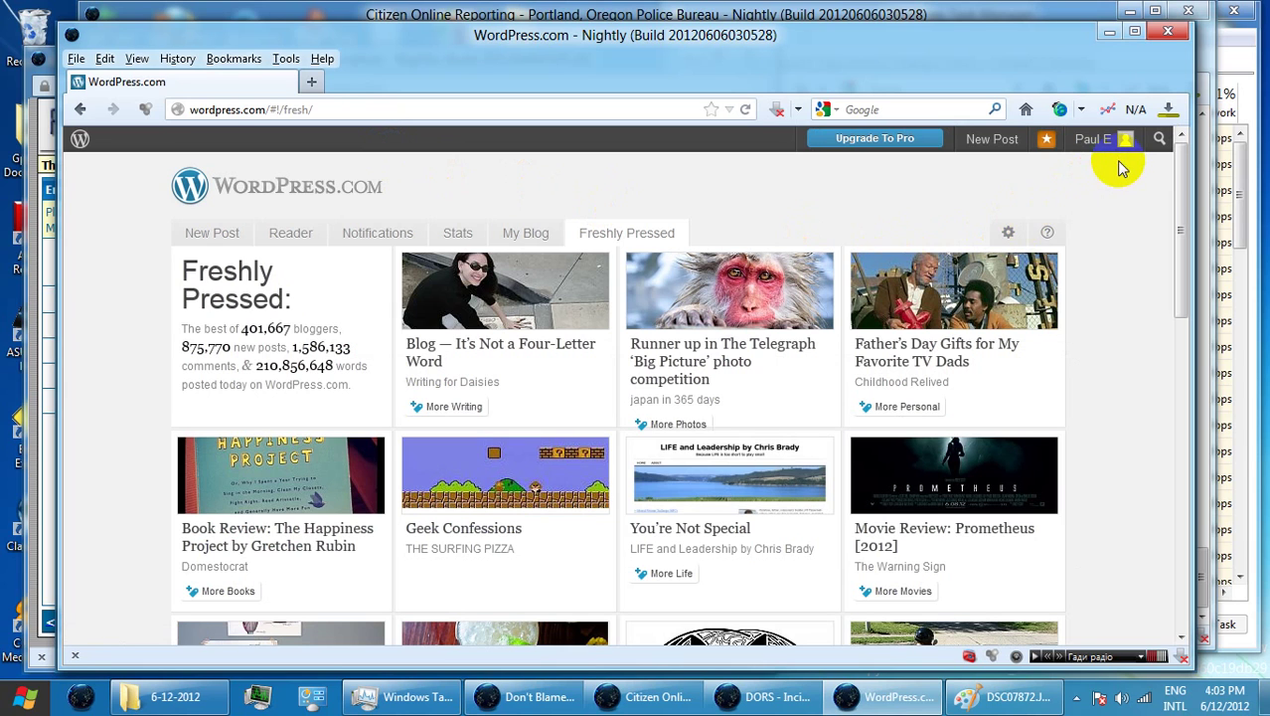
Open the blog's dashboard from the account's blog options.
mouse_move(1093, 141)
mouse_move(984, 328)
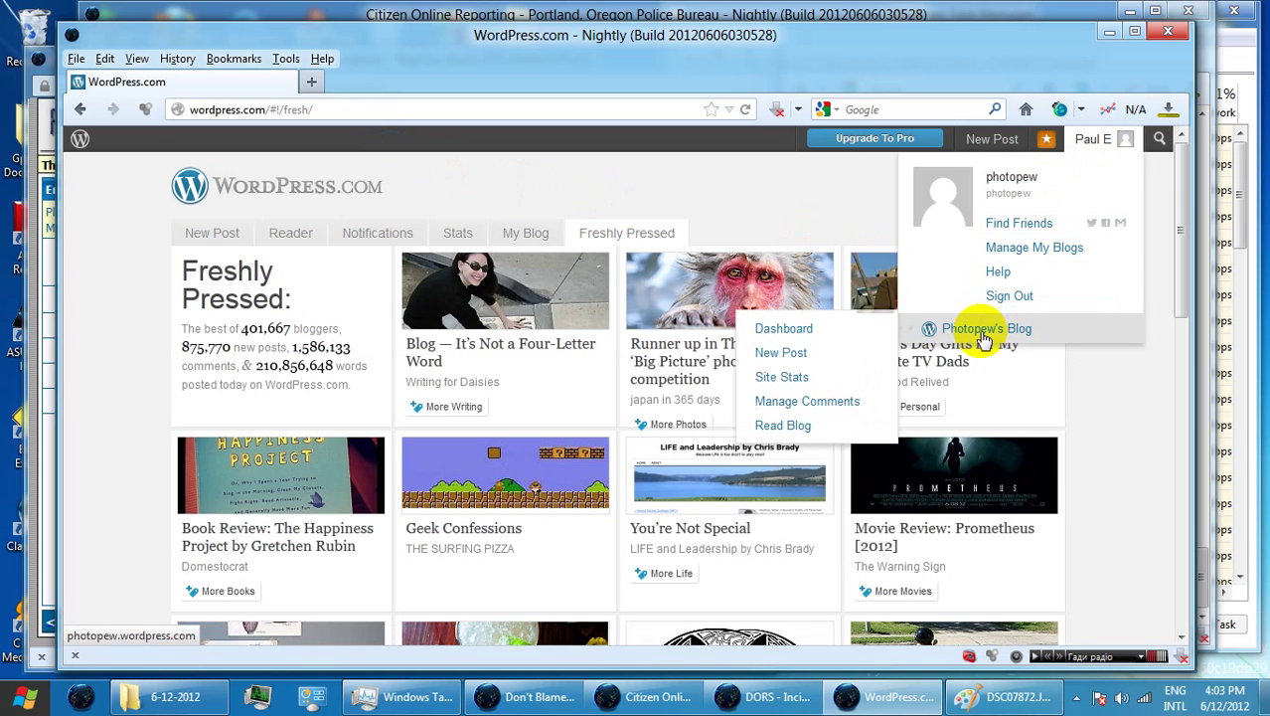
click(809, 330)
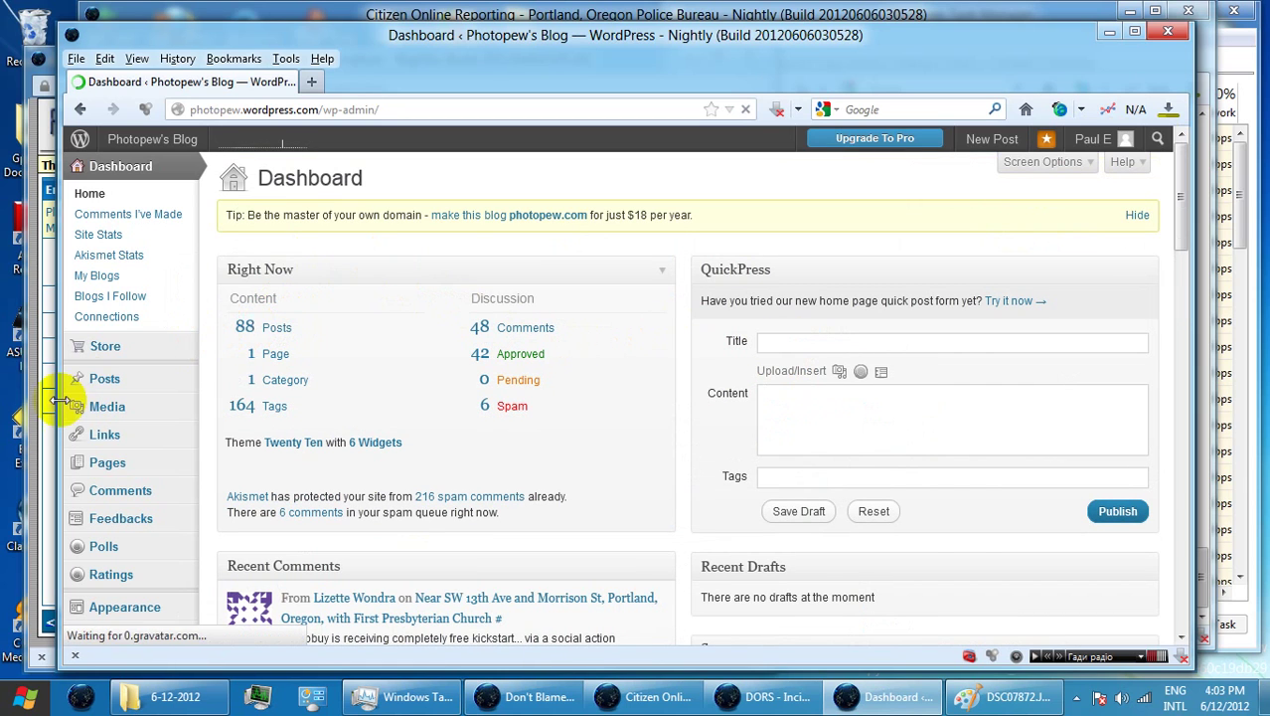
Create a new blog post titled "theft 6-11-2012".
click(99, 383)
click(250, 401)
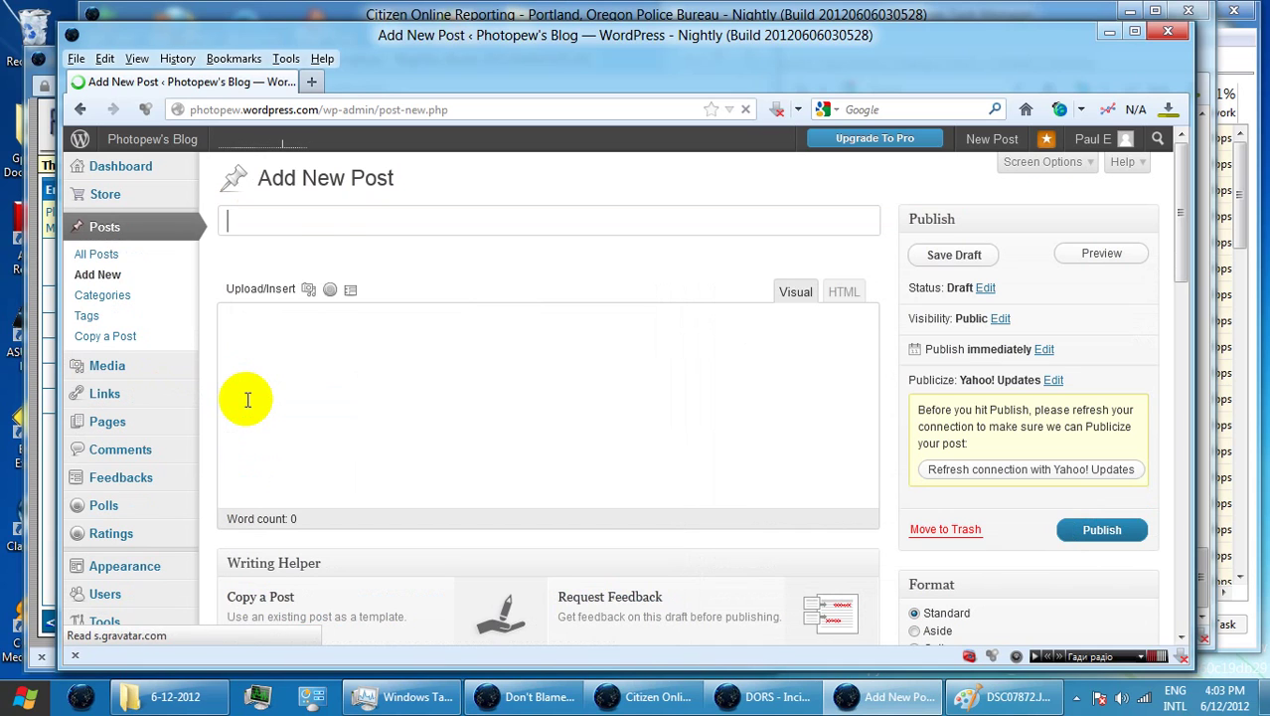
text(theft)
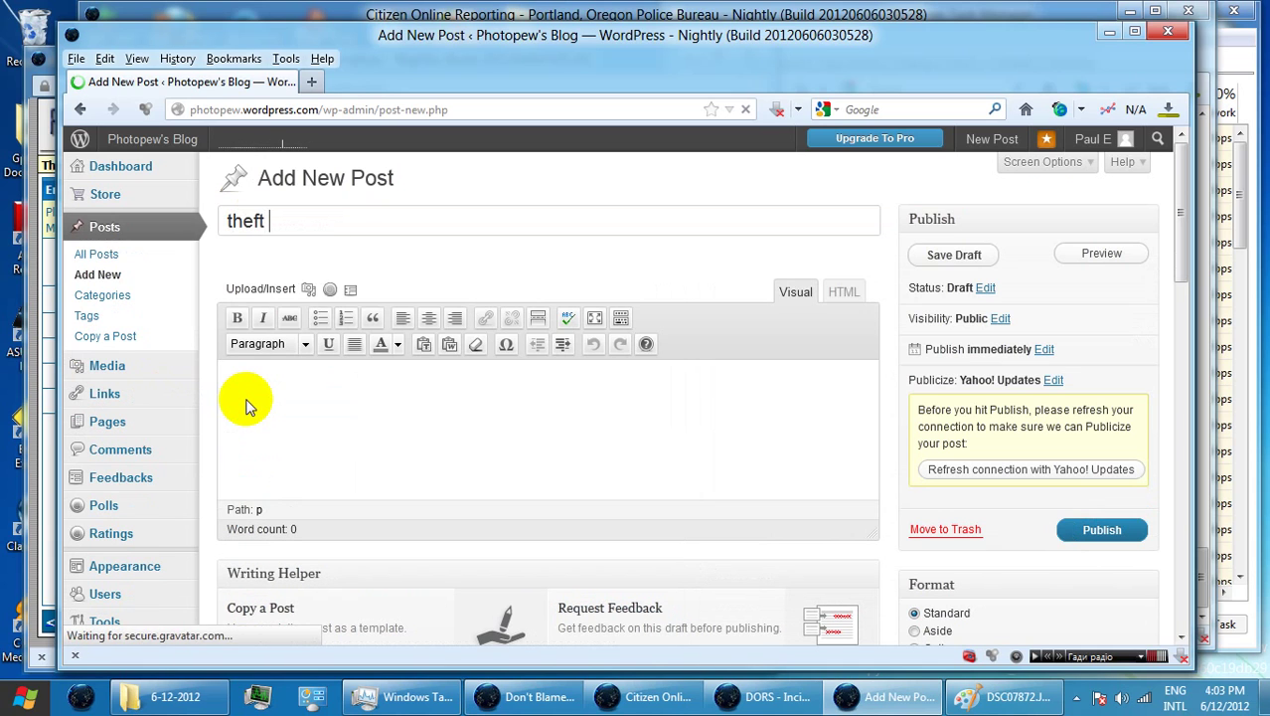
text( 6-)
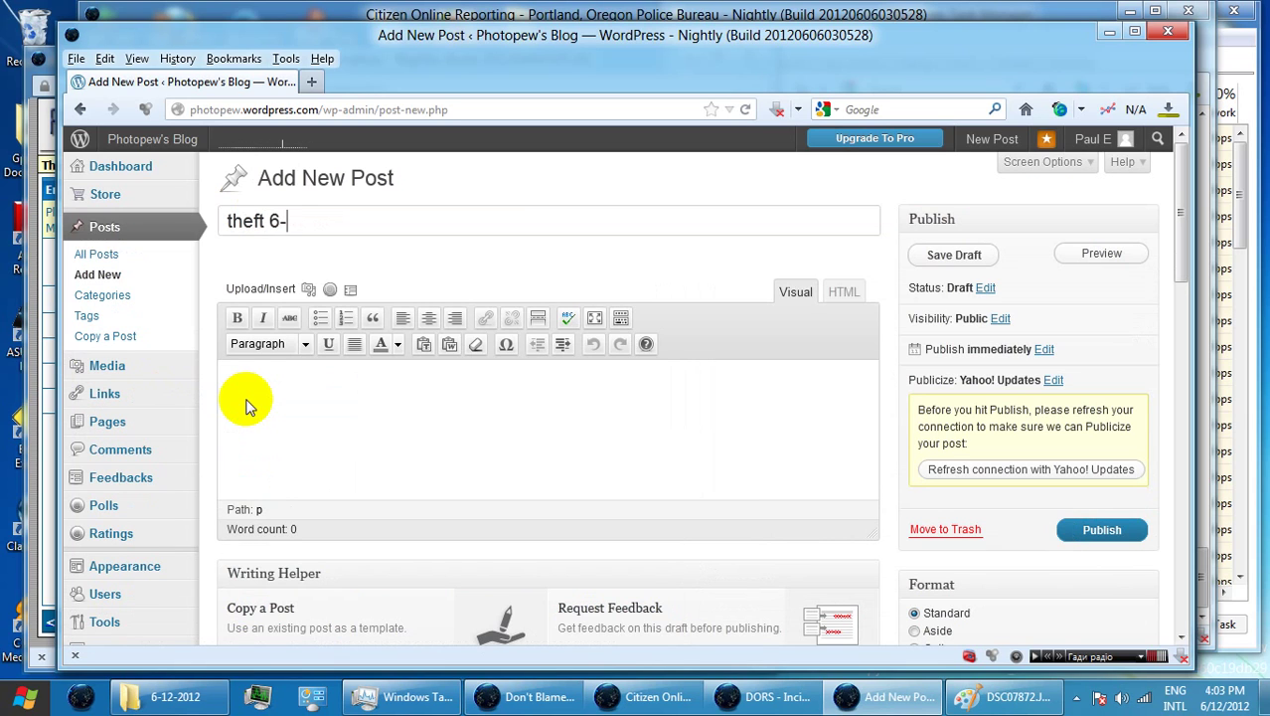
text(11-2012)
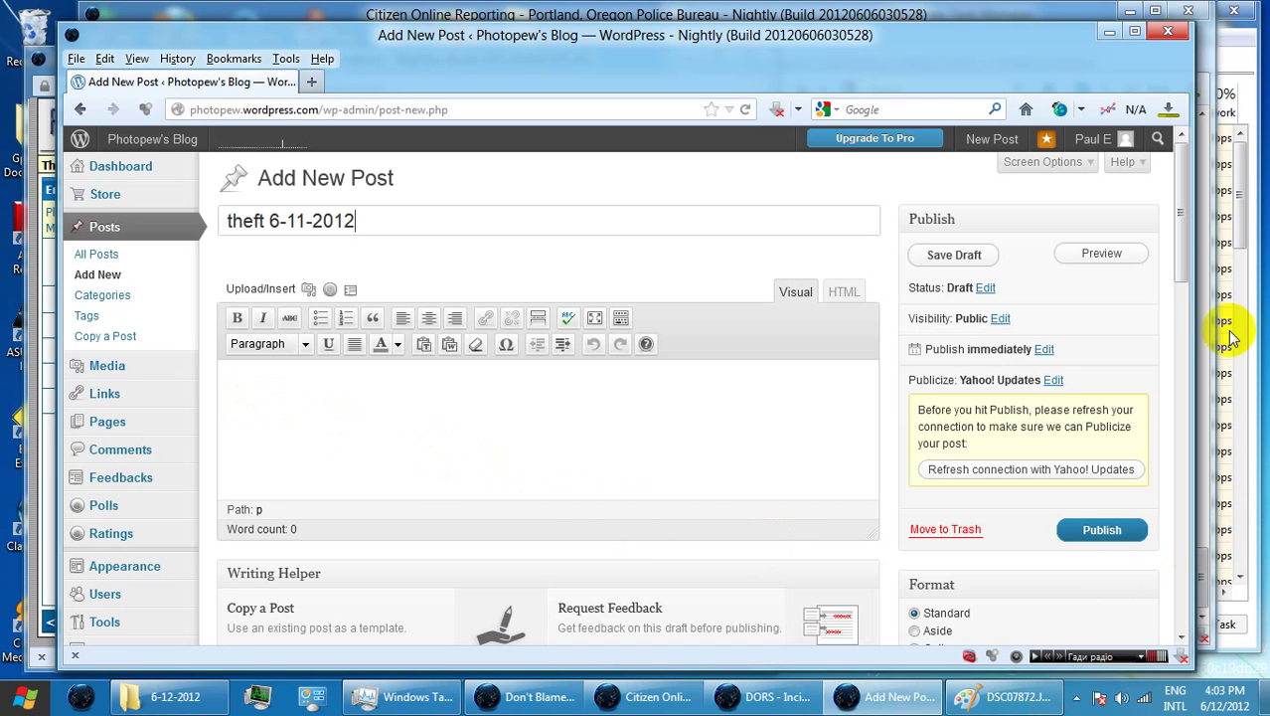
Tag the post with pew, theft, the author's name as one word, and photos.
drag(1185, 261, 1205, 434)
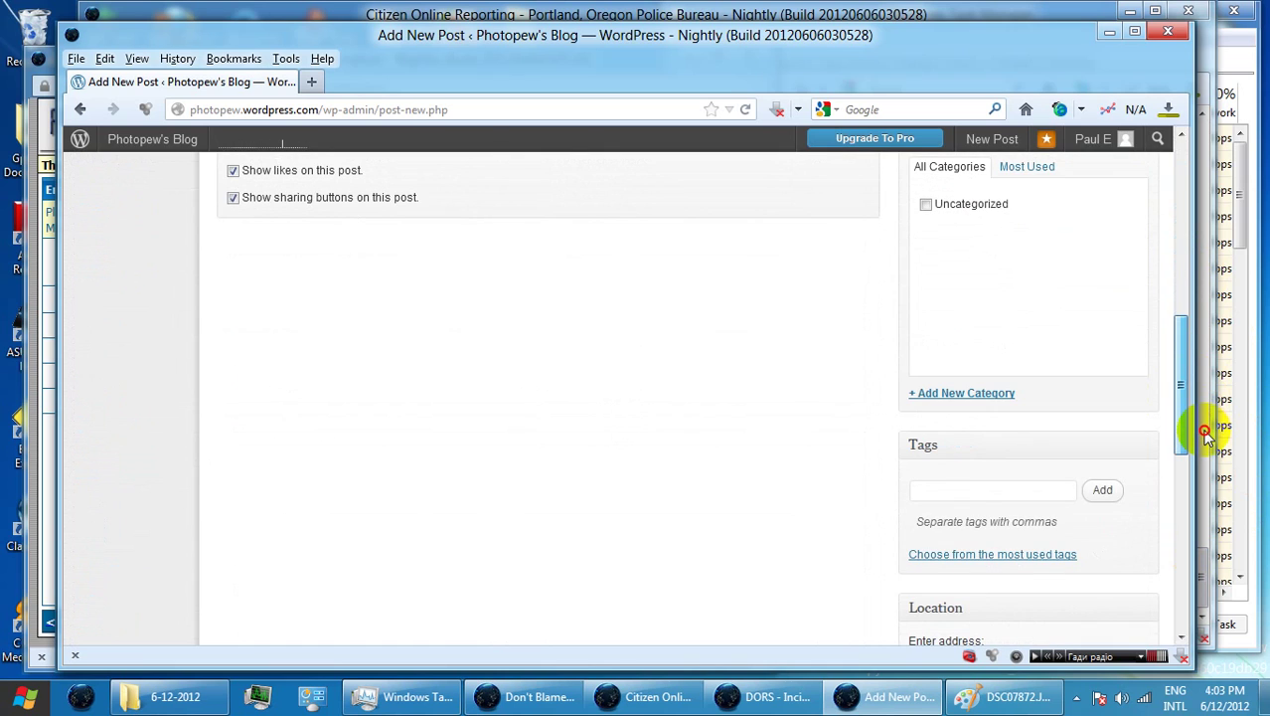
click(1051, 497)
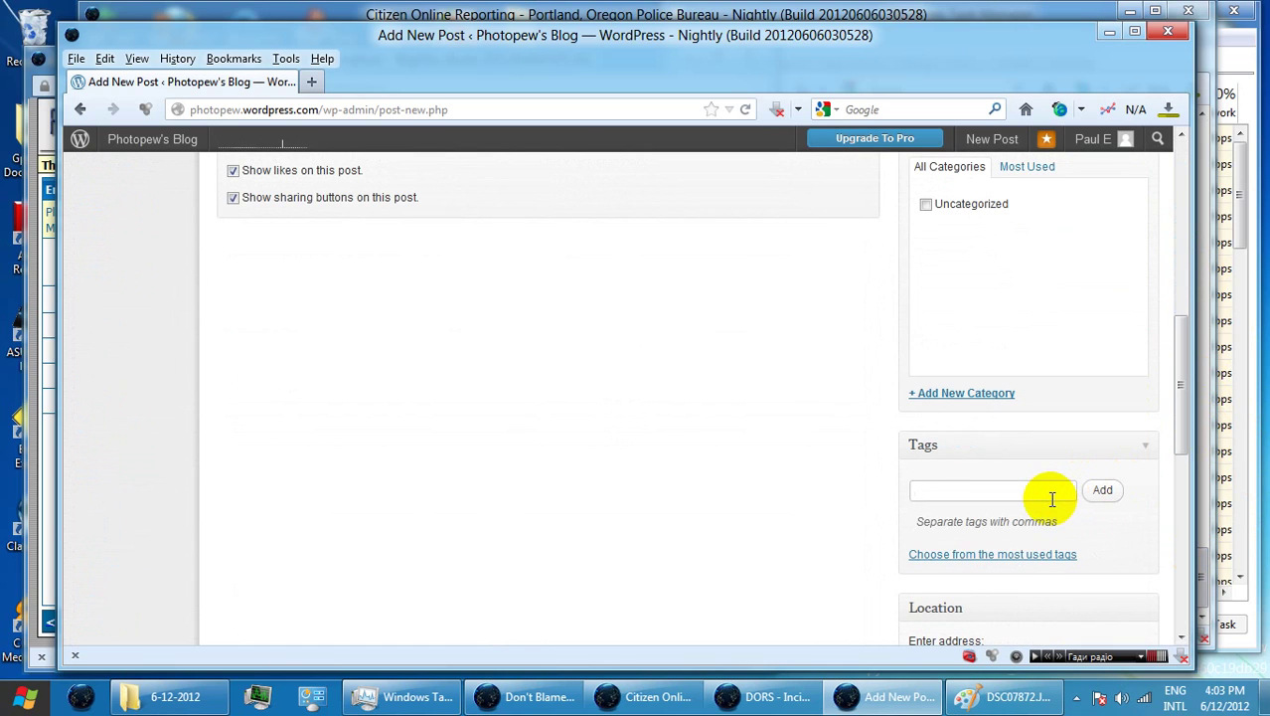
text(pew)
key(Return)
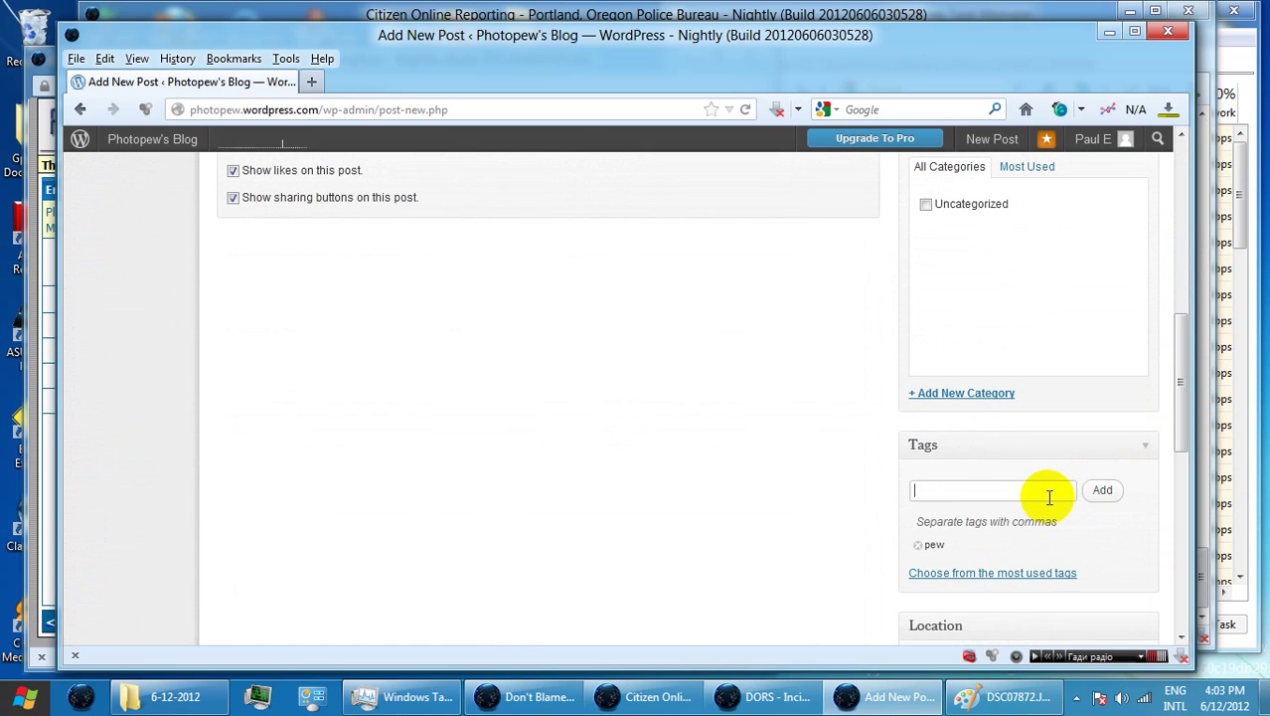
text(theft)
key(Return)
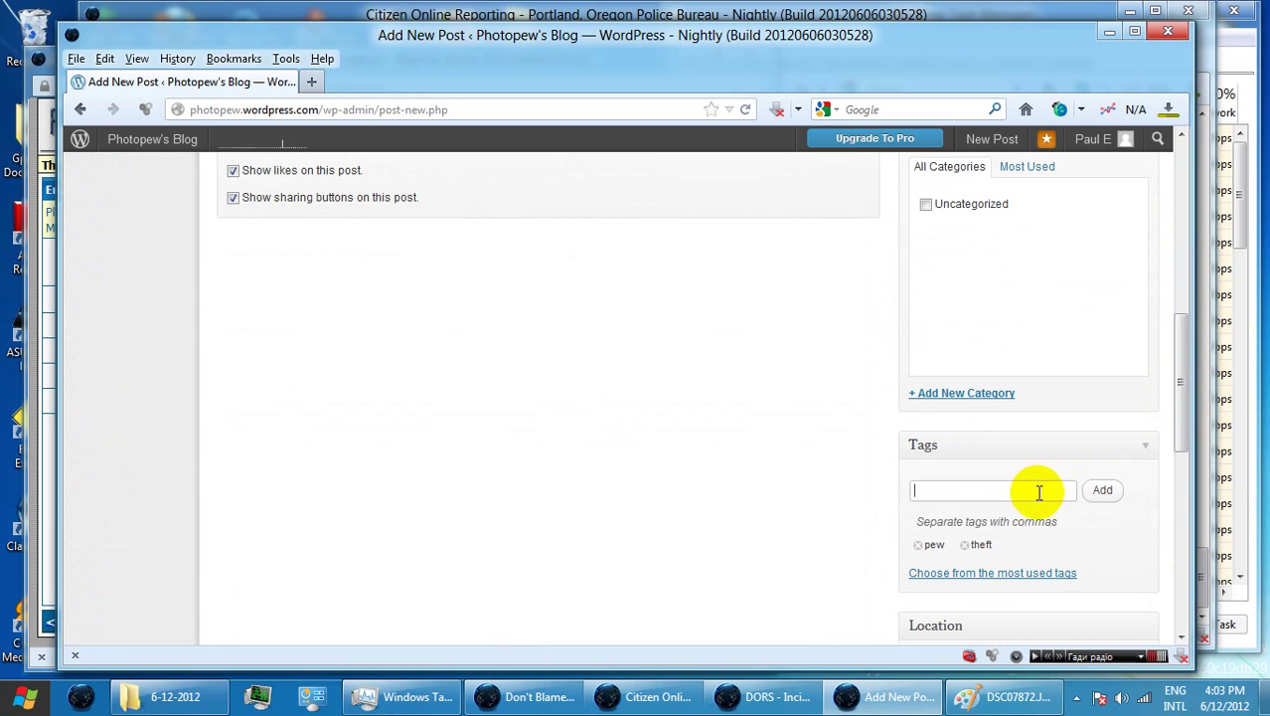
text(paulewick)
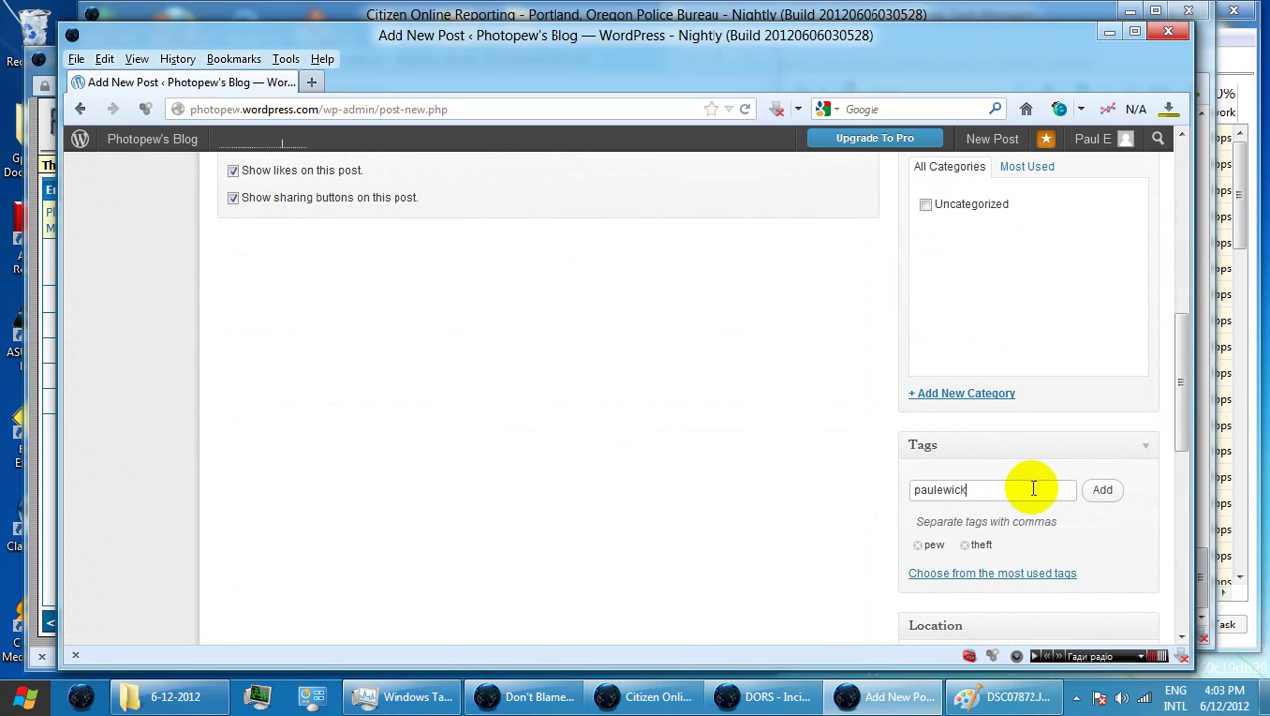
key(Return)
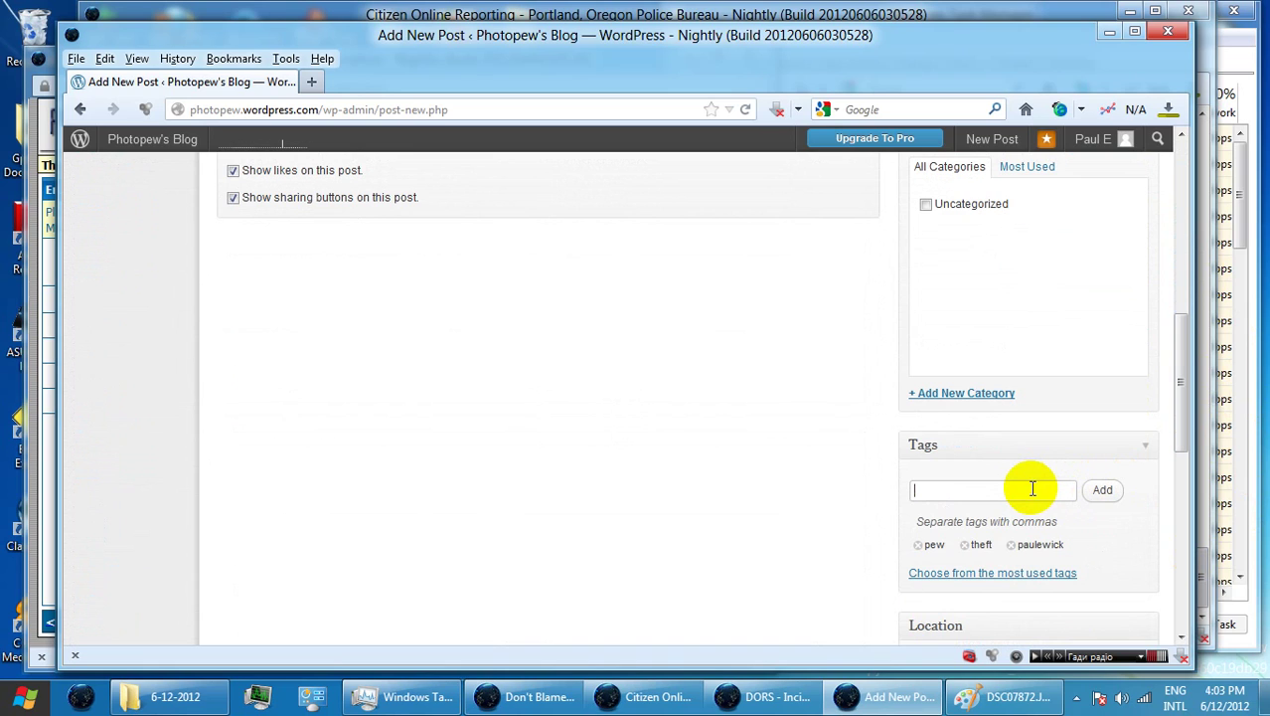
text(photos)
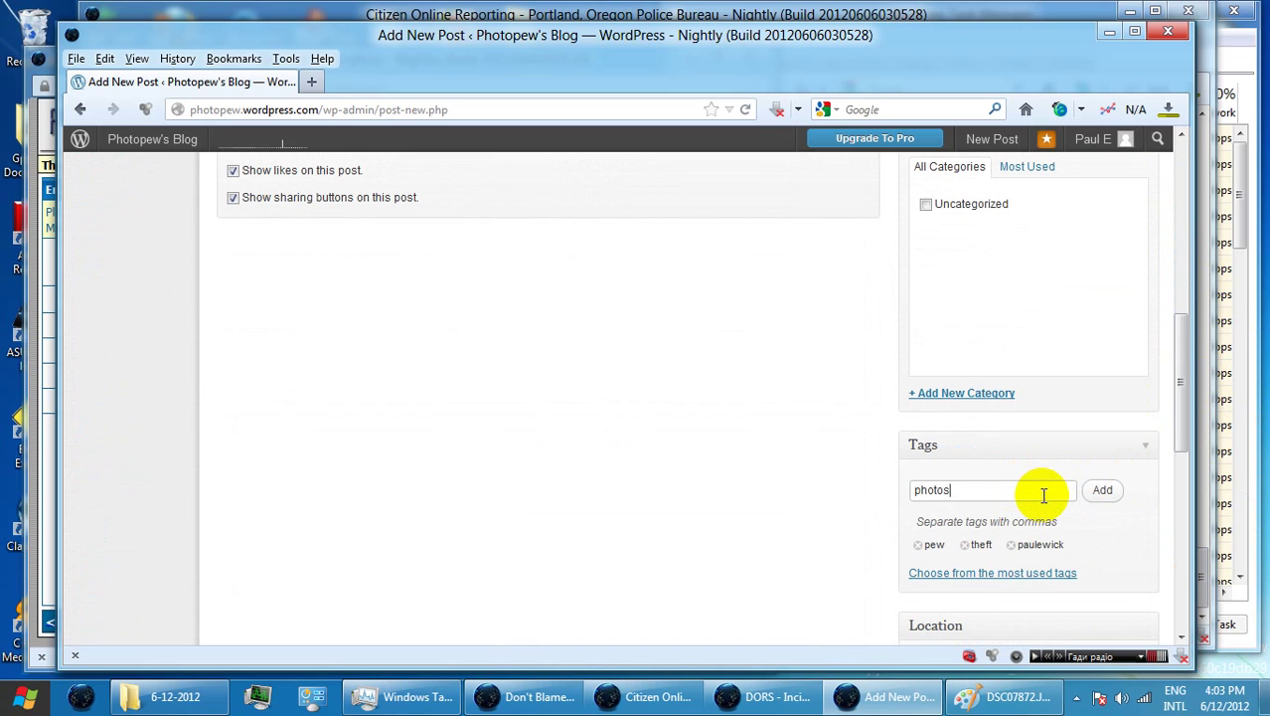
key(Return)
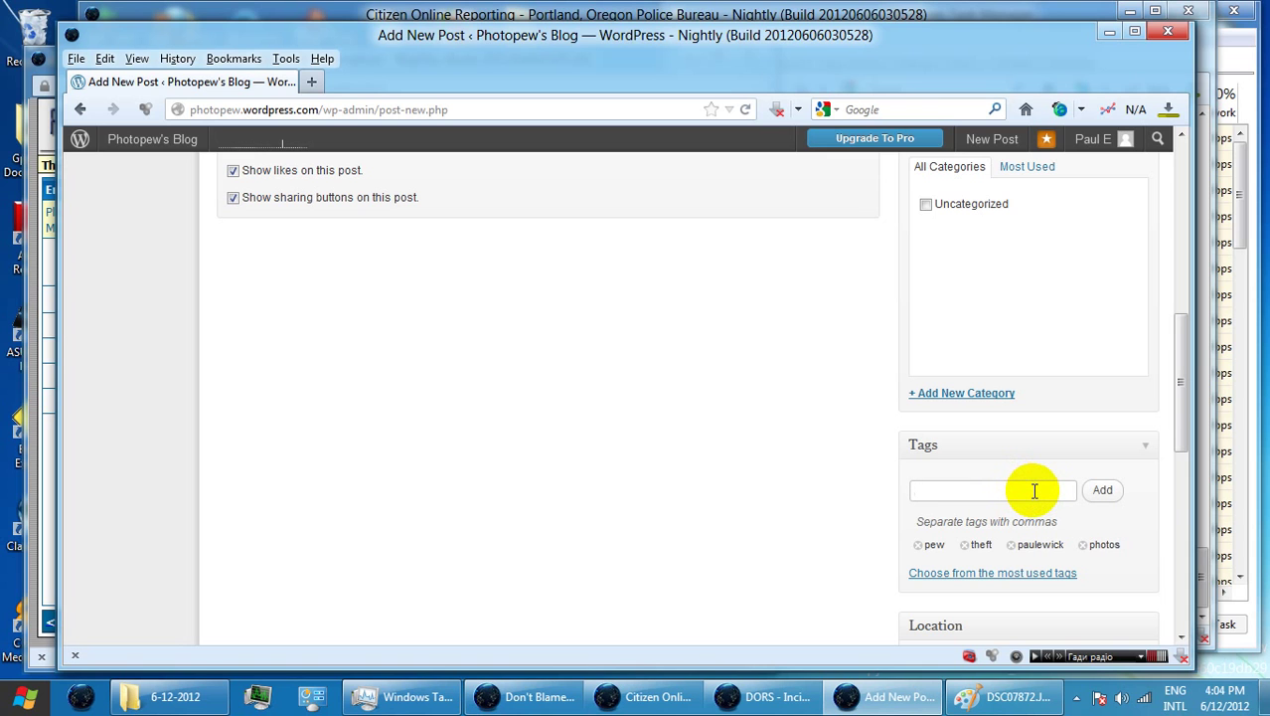
Publish the theft 6-11-2012 post and open its public page.
click(1176, 388)
drag(1177, 388, 1183, 231)
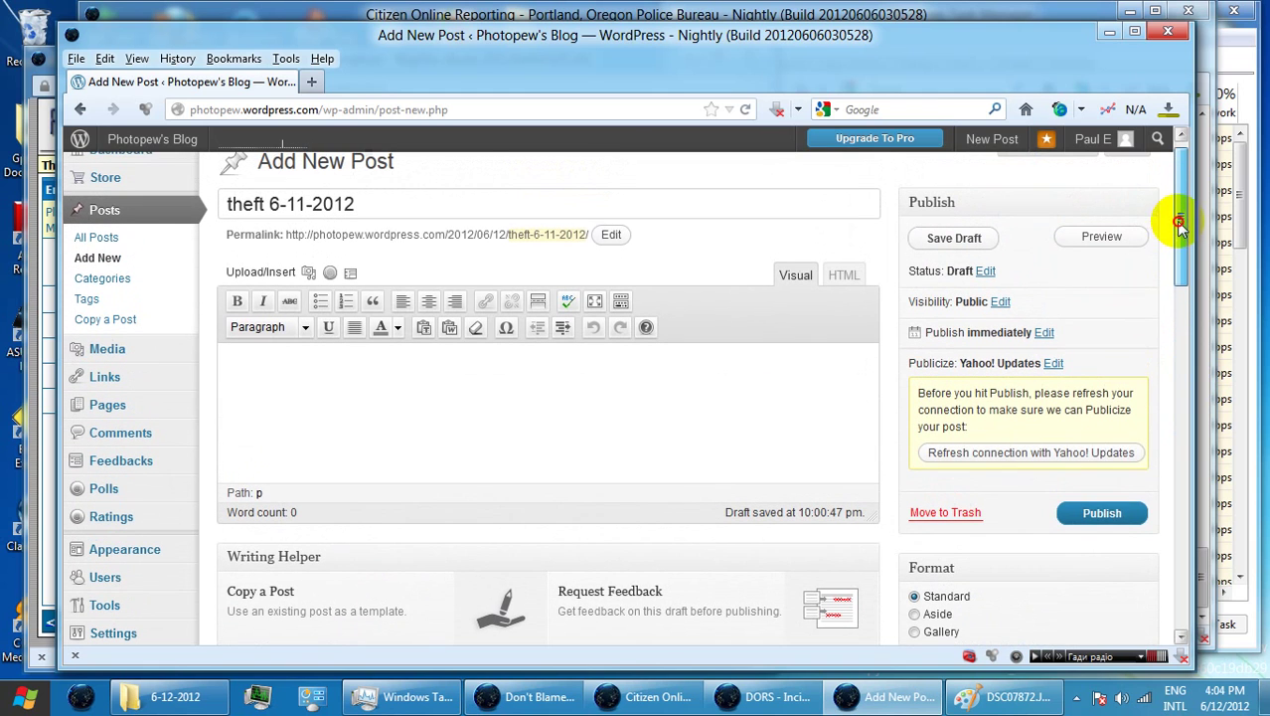
click(1115, 513)
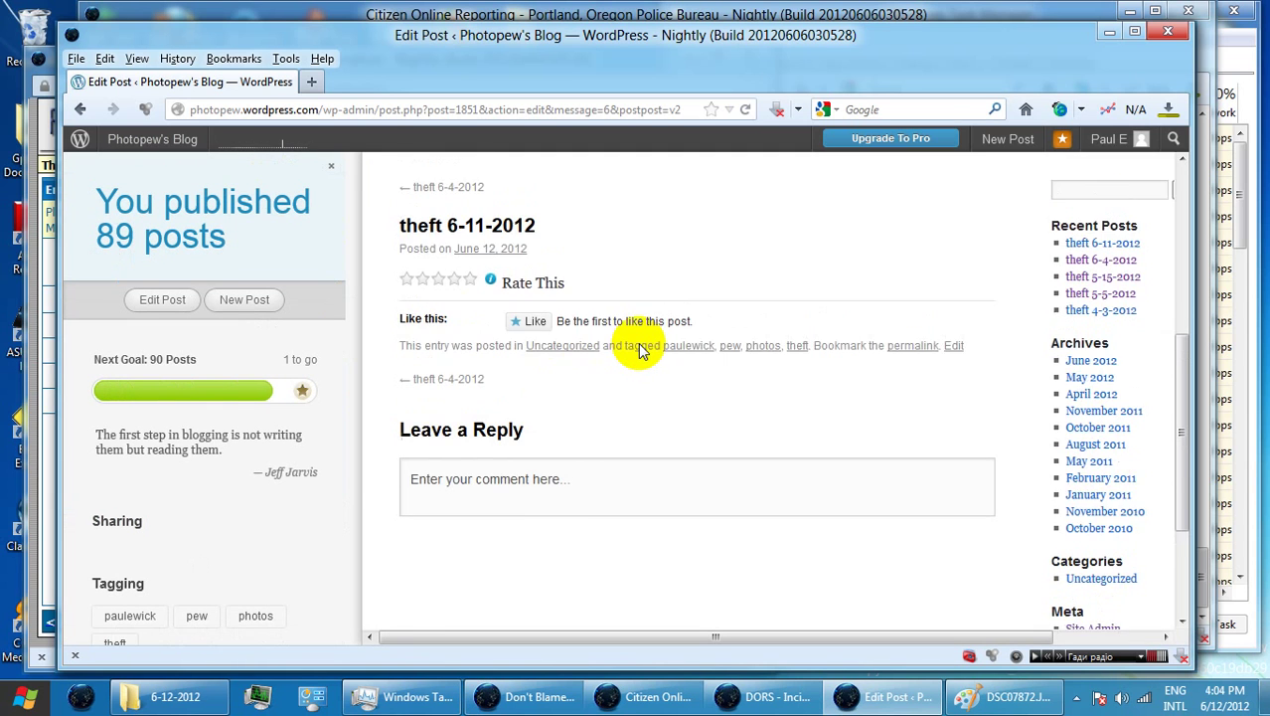
scroll(642, 348, up, 5)
click(641, 347)
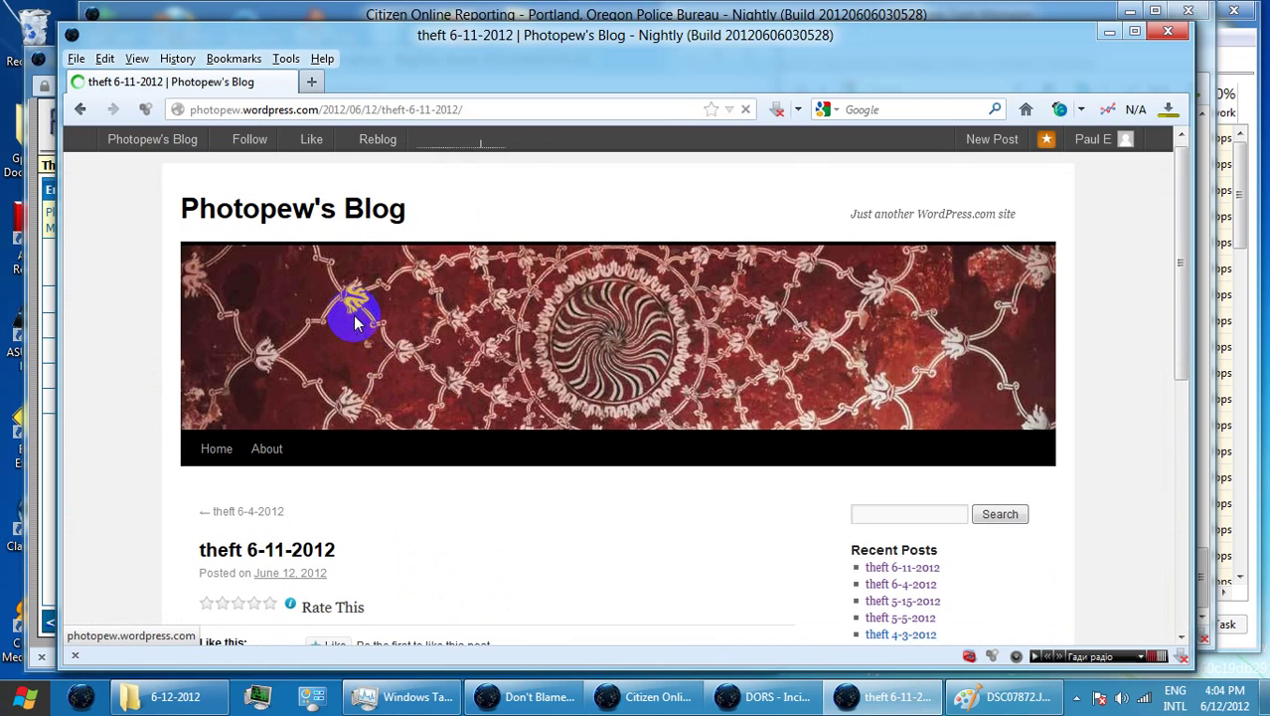
Check the published post's title and tags on its page and reopen the post for editing.
scroll(355, 320, down, 5)
scroll(354, 320, up, 5)
scroll(401, 491, down, 4)
click(383, 467)
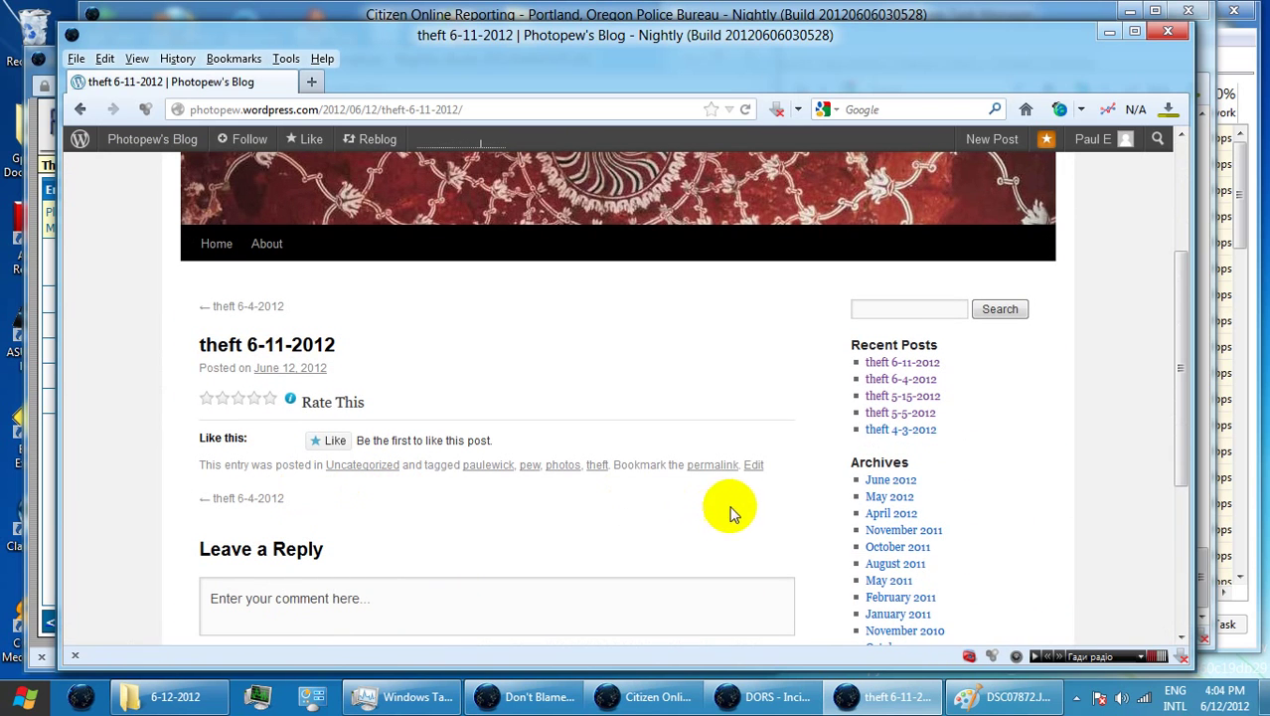
click(752, 467)
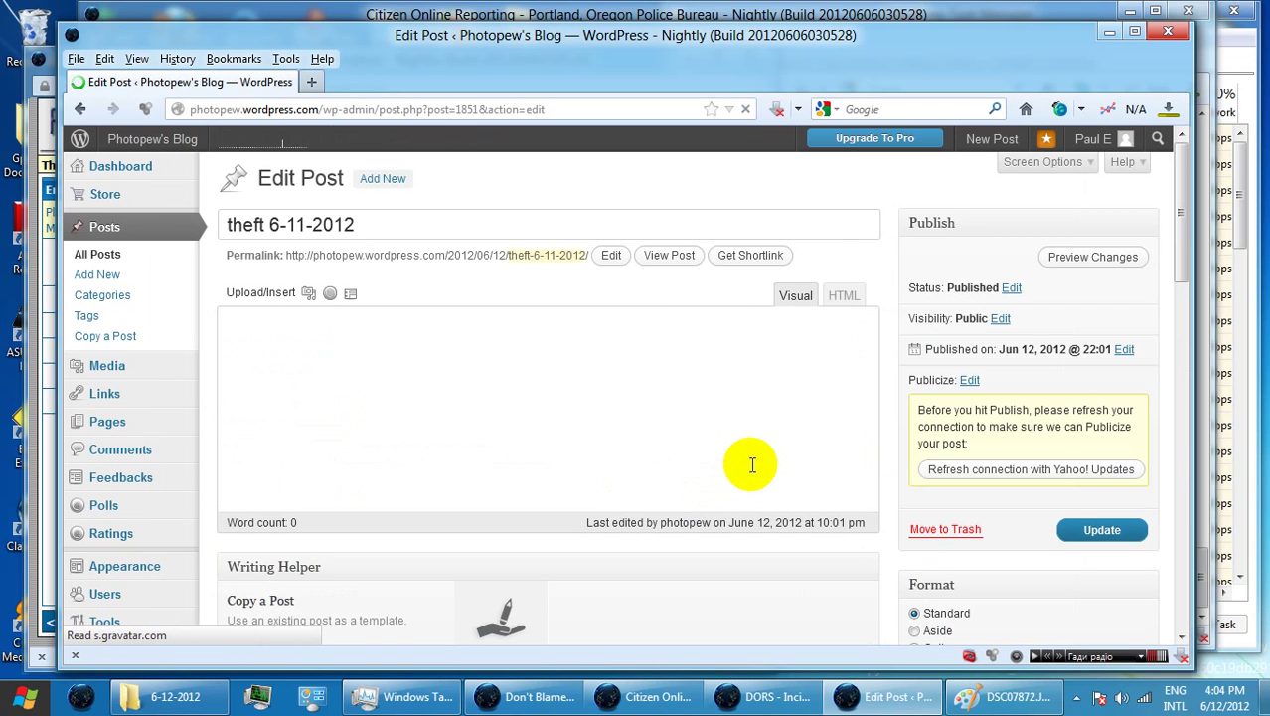
Open the blog's media library in a separate browser tab, keeping the post editor in the first one.
click(110, 374)
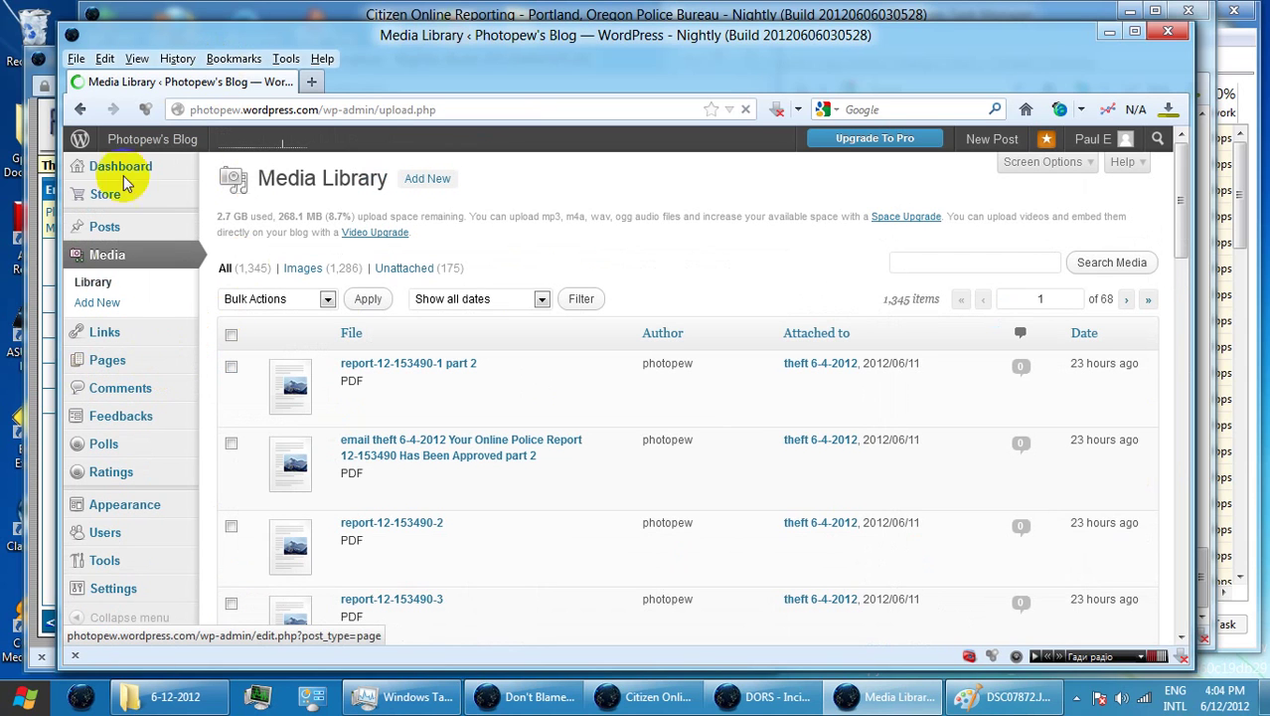
click(80, 110)
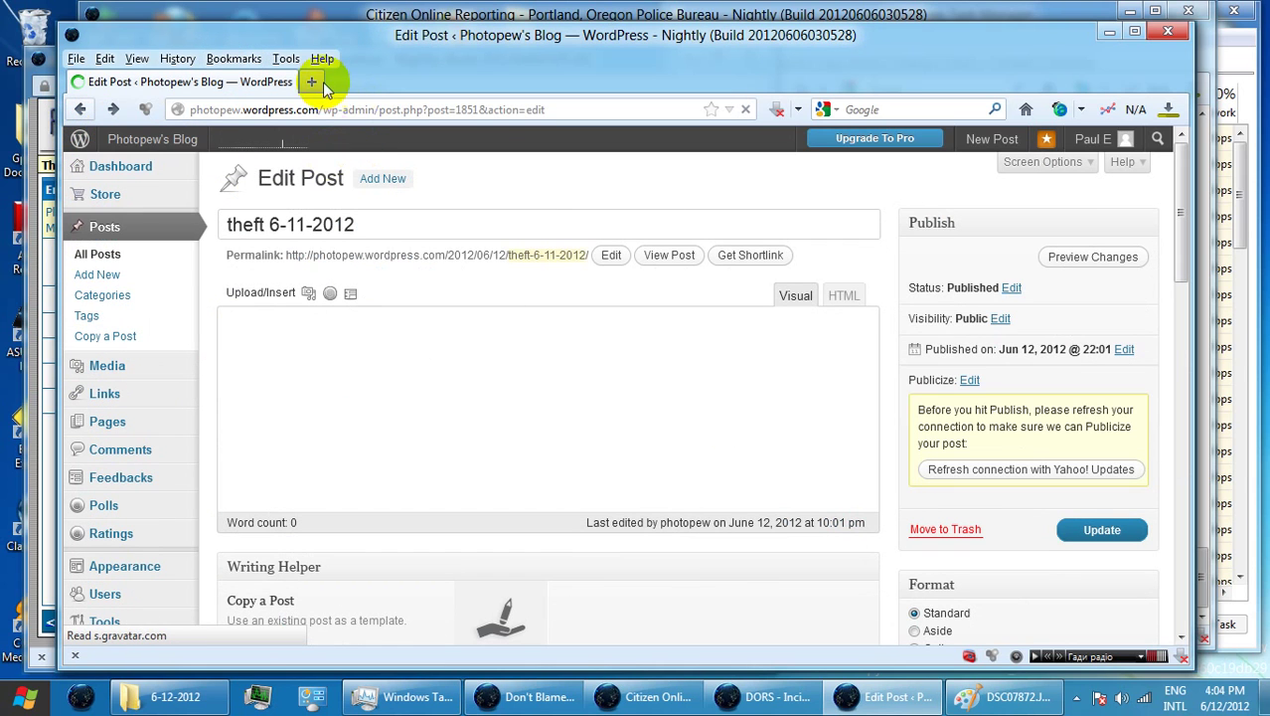
key(ctrl+t)
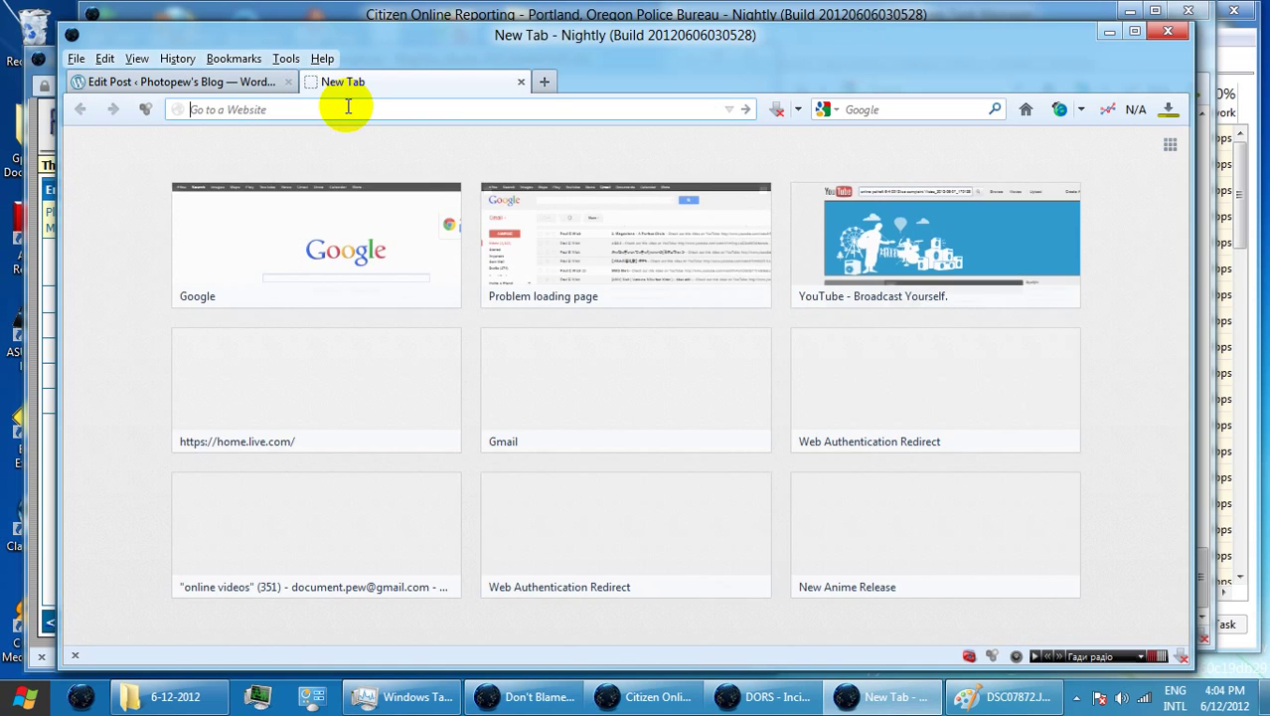
text(wordpress.com/wp-admin/upload.php)
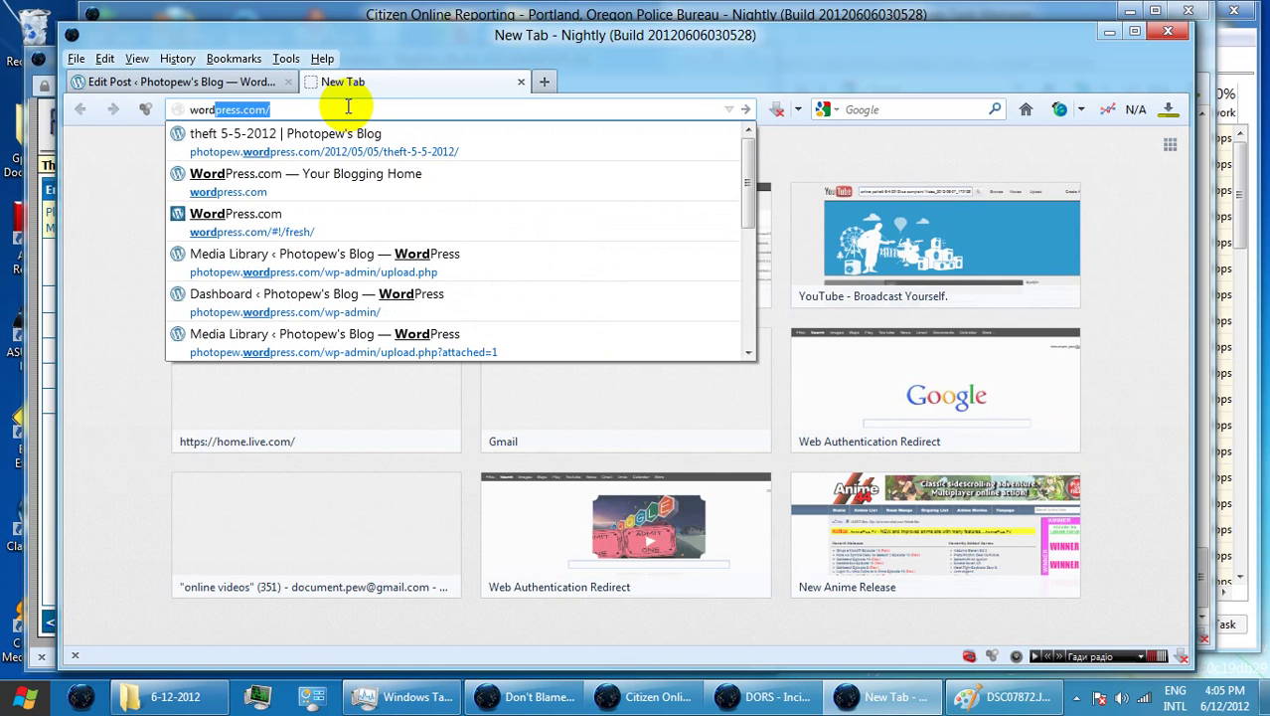
click(355, 260)
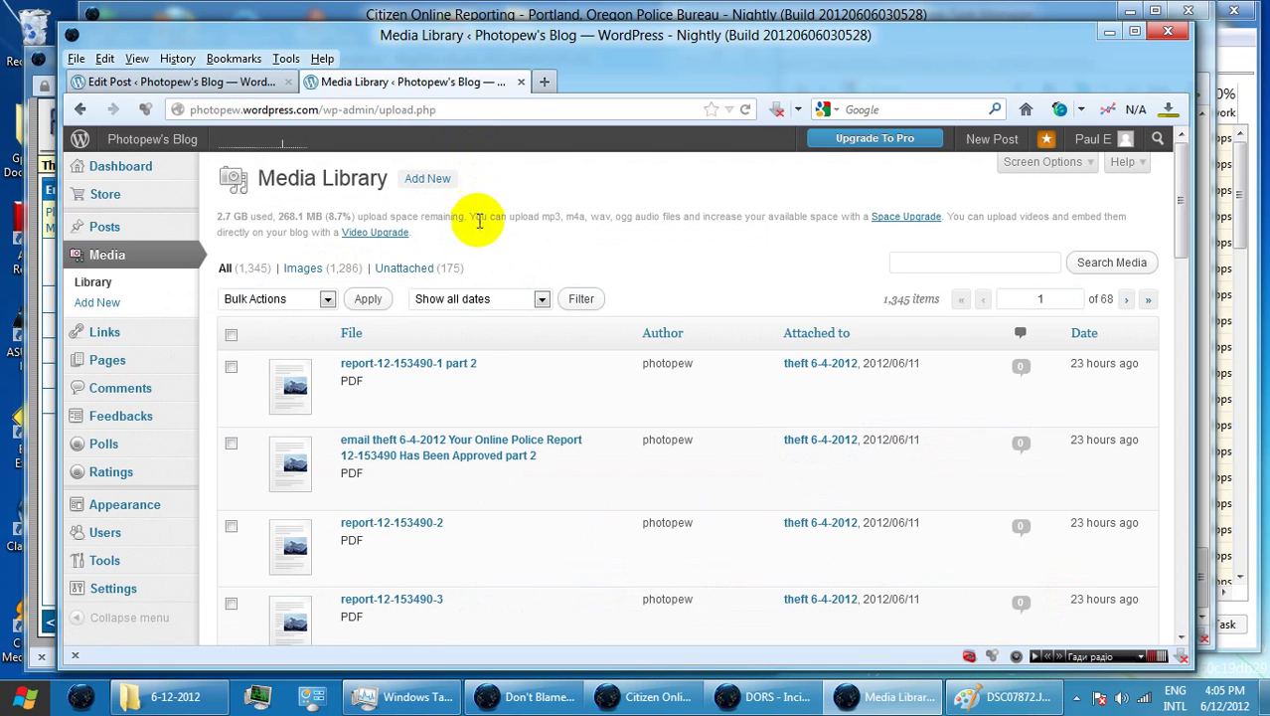
Start a new media upload and browse to the 6-12-2012 folder in pictures and videos on Local Disk (E:).
click(476, 333)
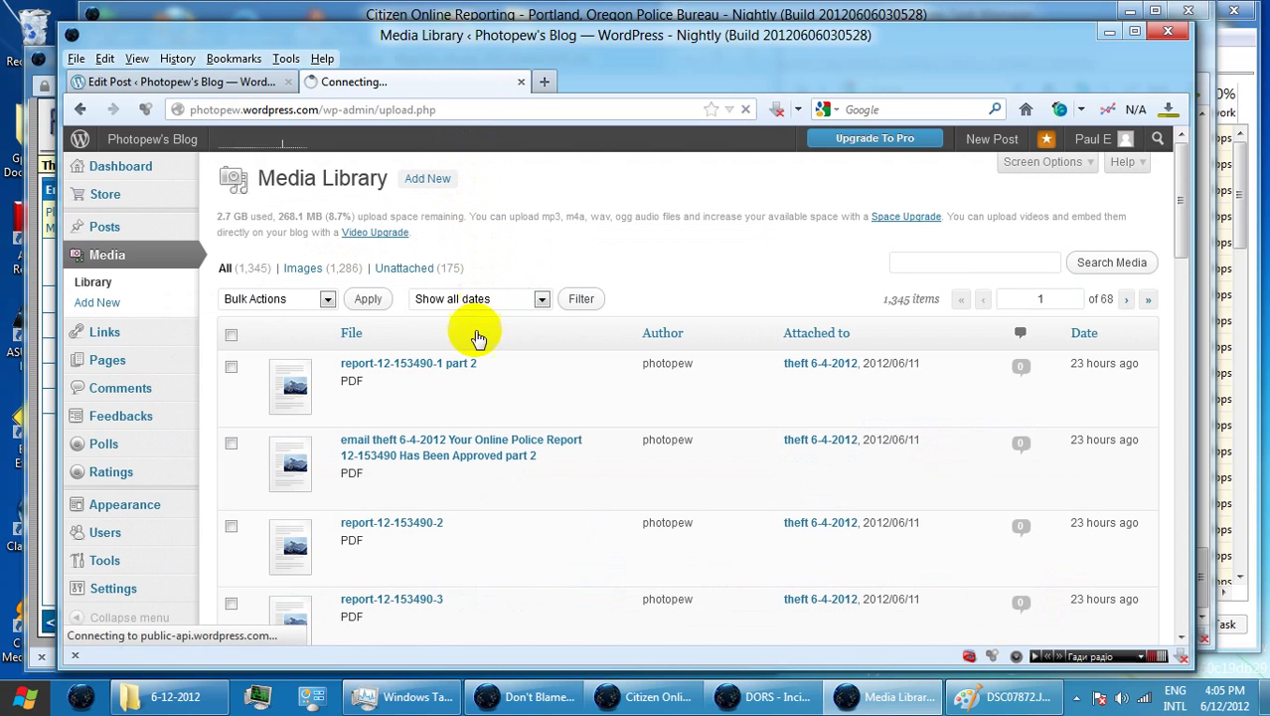
click(438, 178)
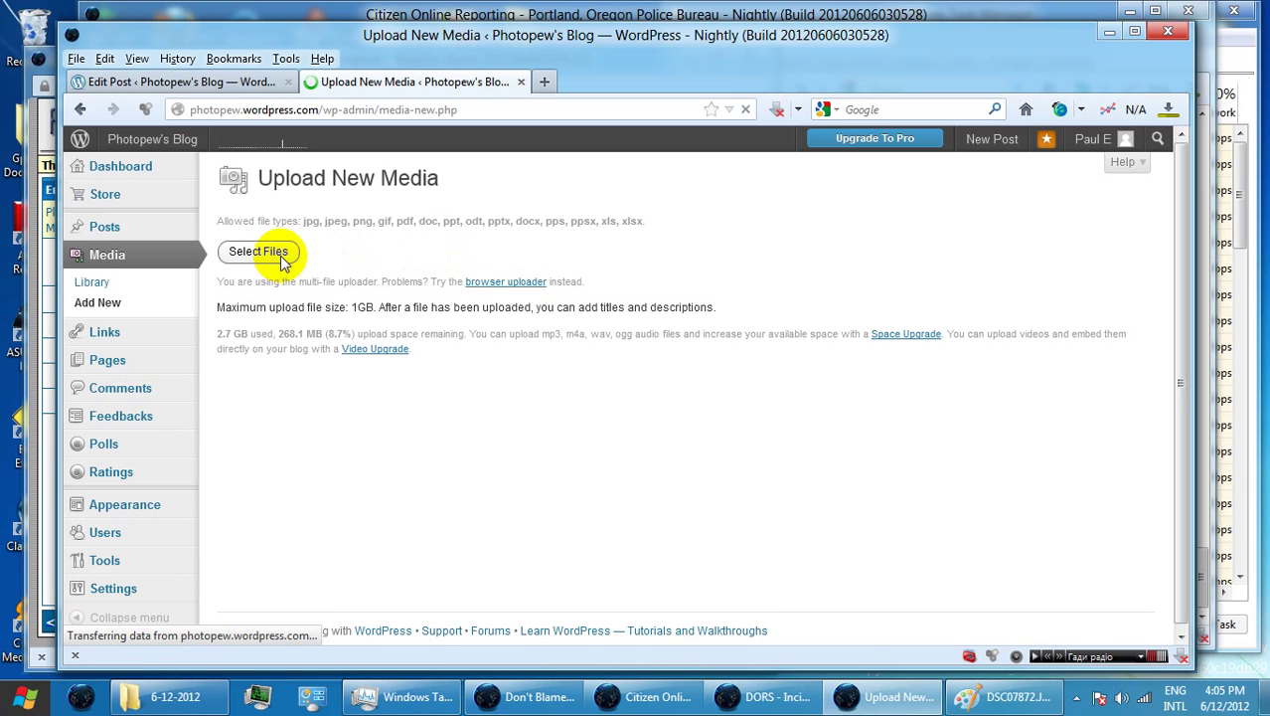
click(670, 361)
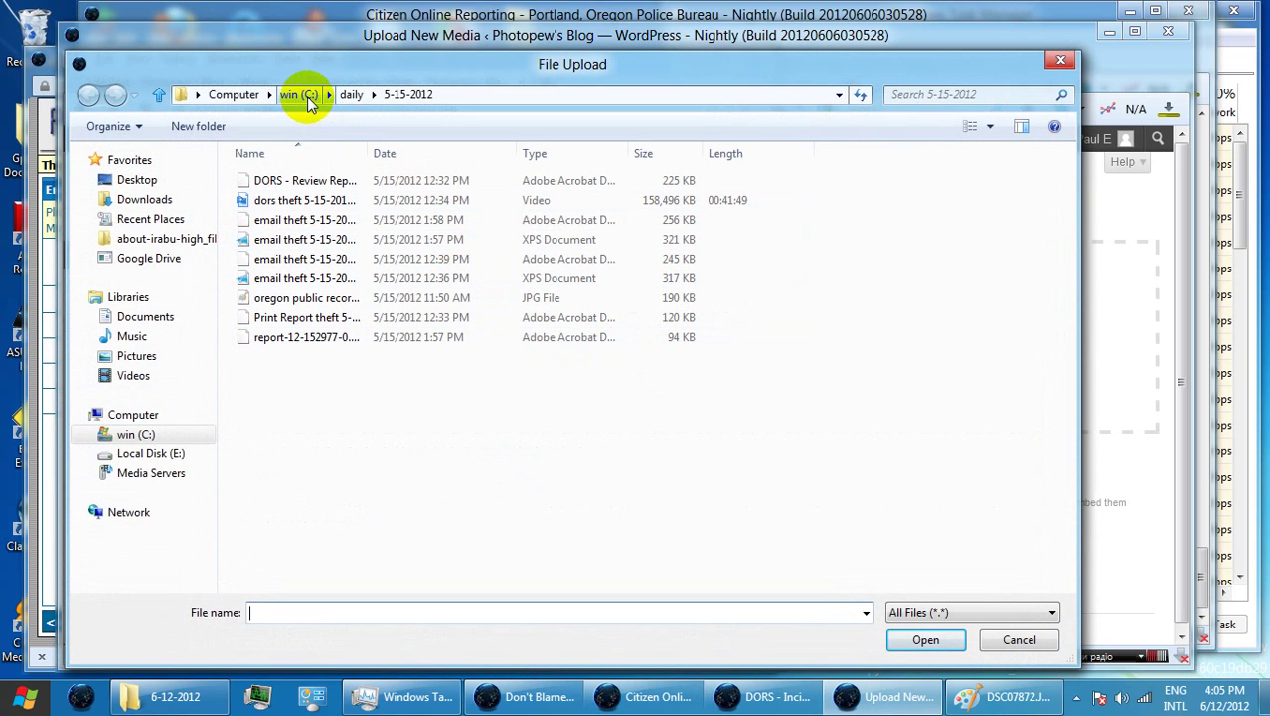
click(231, 94)
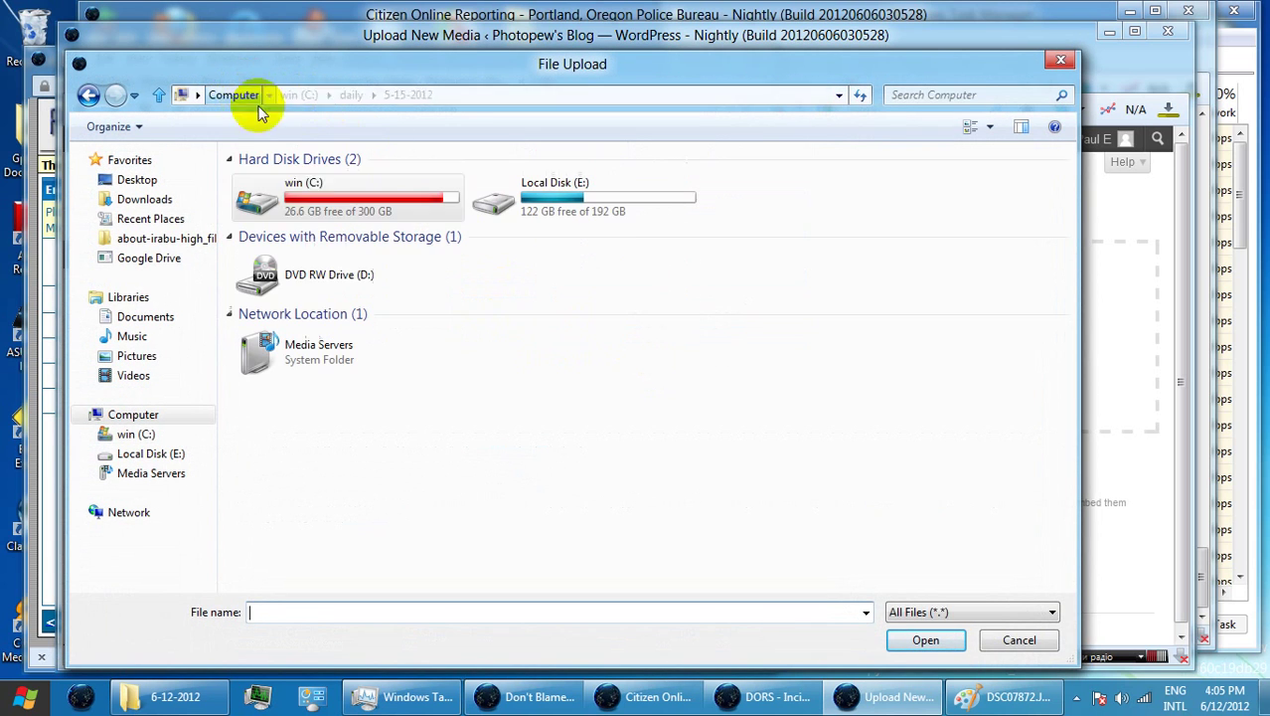
double_click(534, 221)
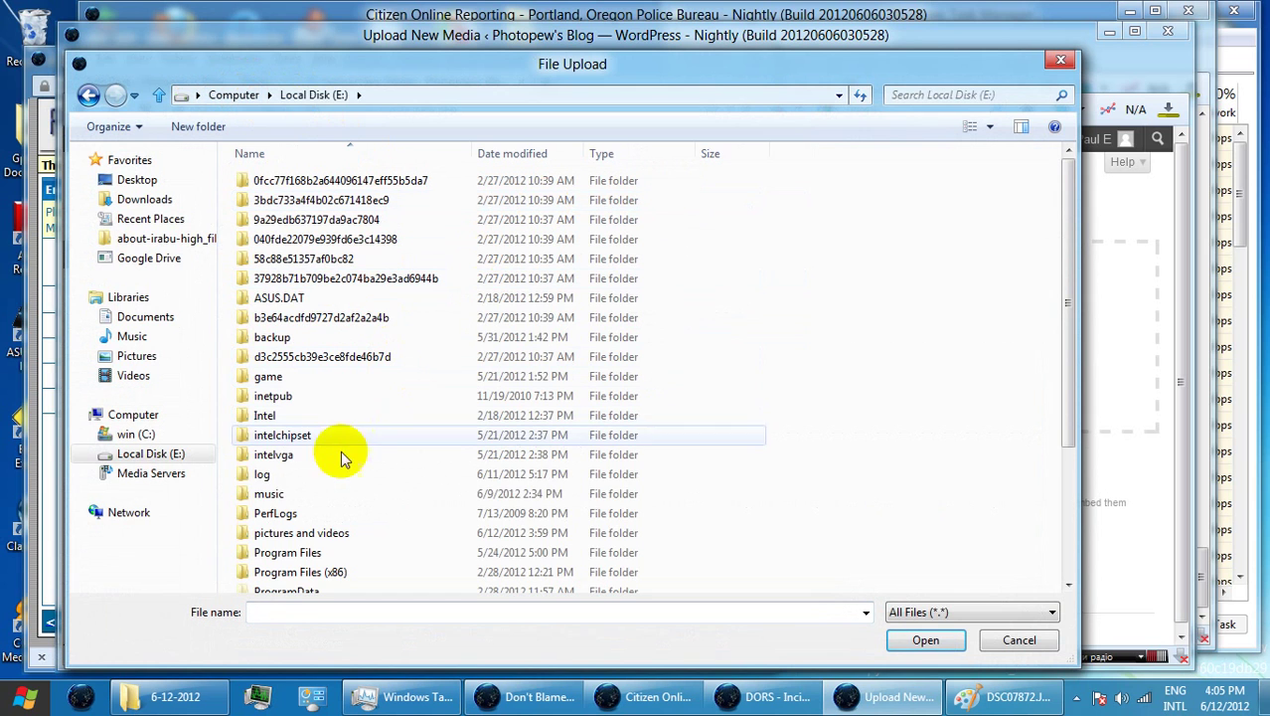
double_click(320, 534)
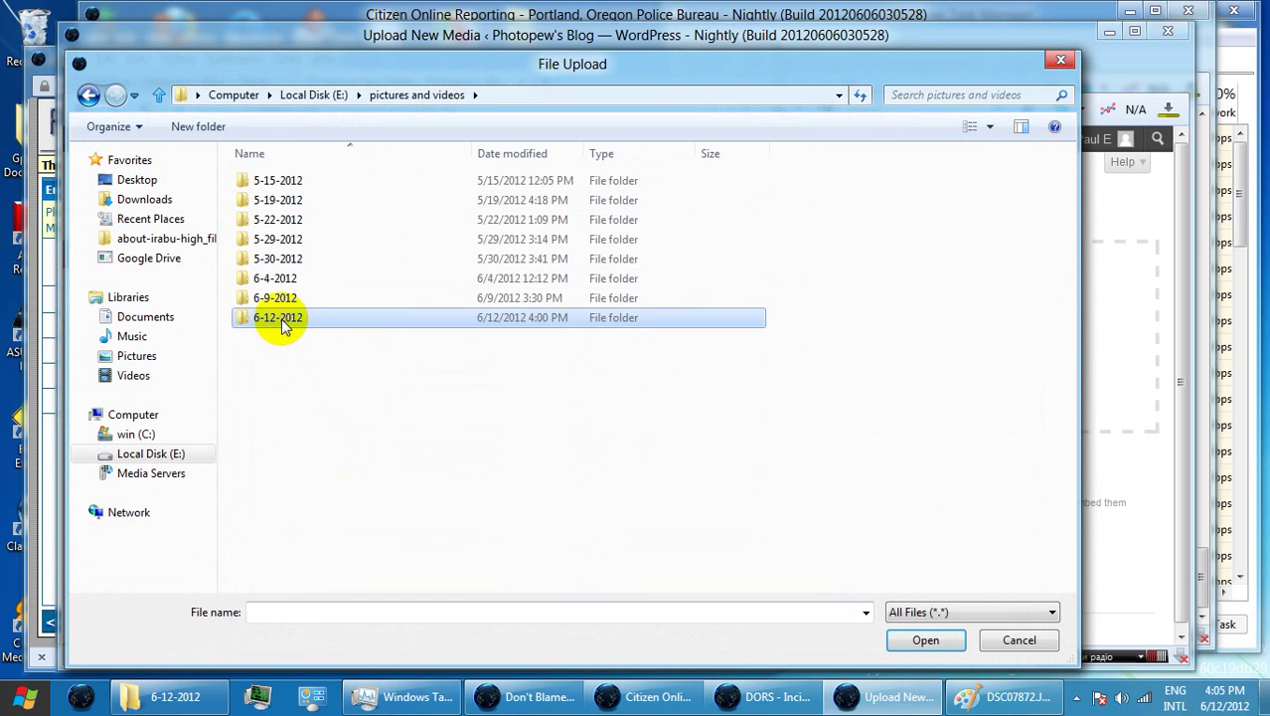
double_click(288, 318)
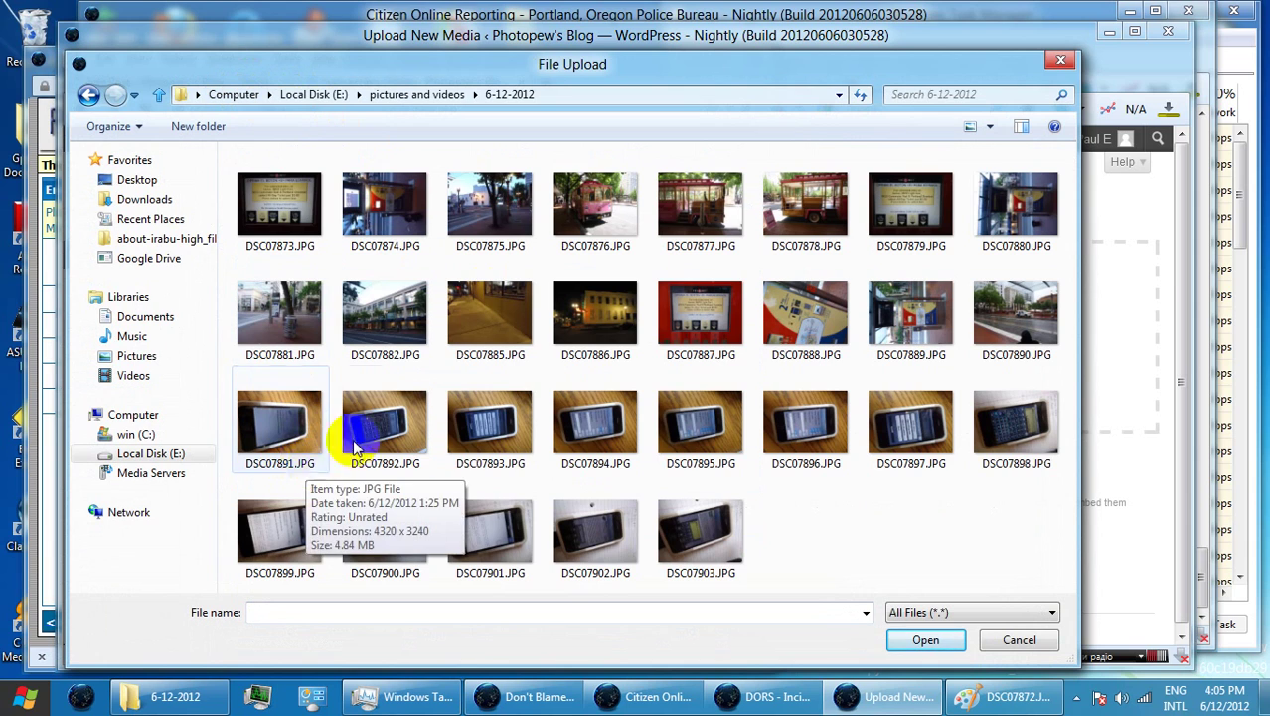
Upload DSC07885.JPG and DSC07886.JPG and save them to the media library.
click(476, 316)
ctrl+click(588, 311)
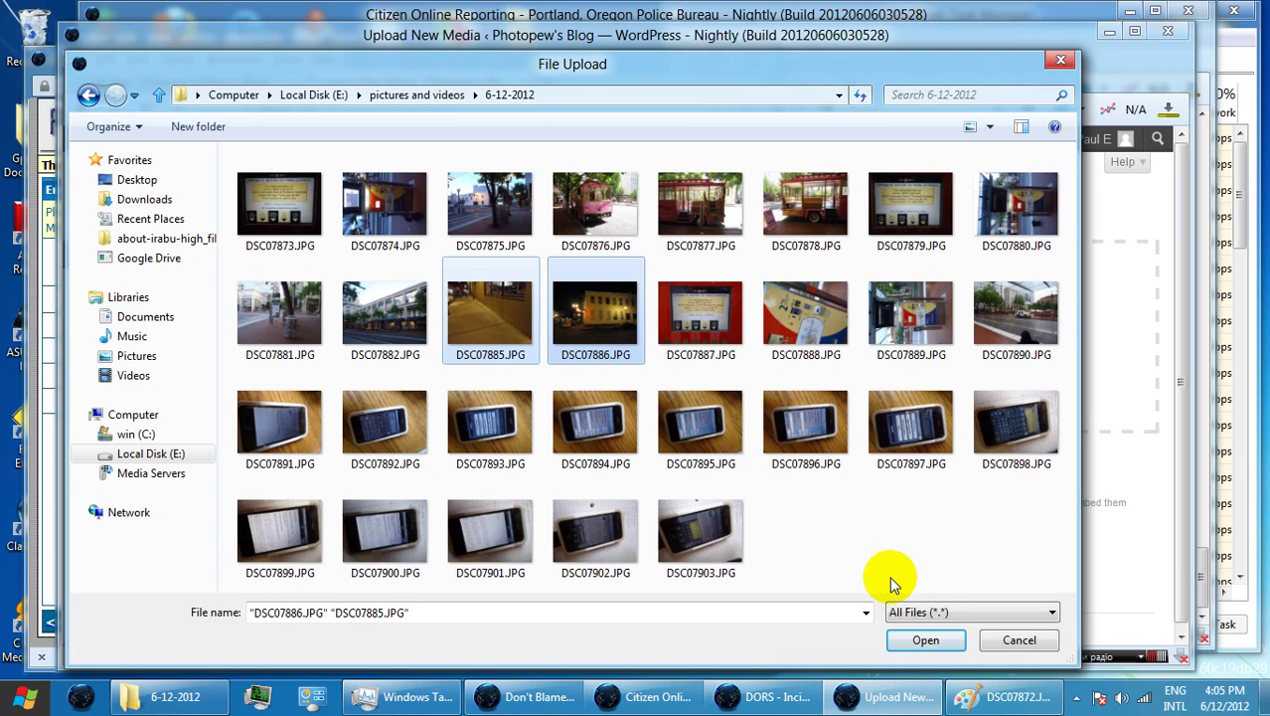
click(895, 640)
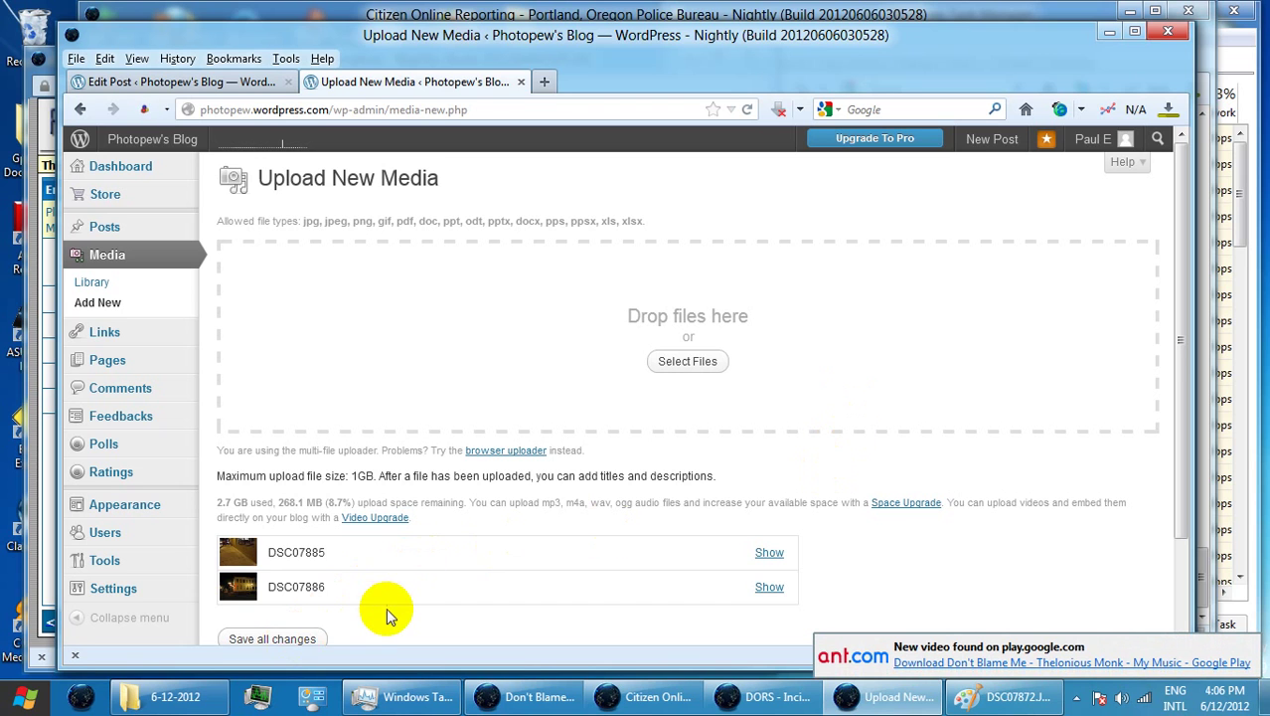
scroll(385, 607, down, 2)
click(316, 535)
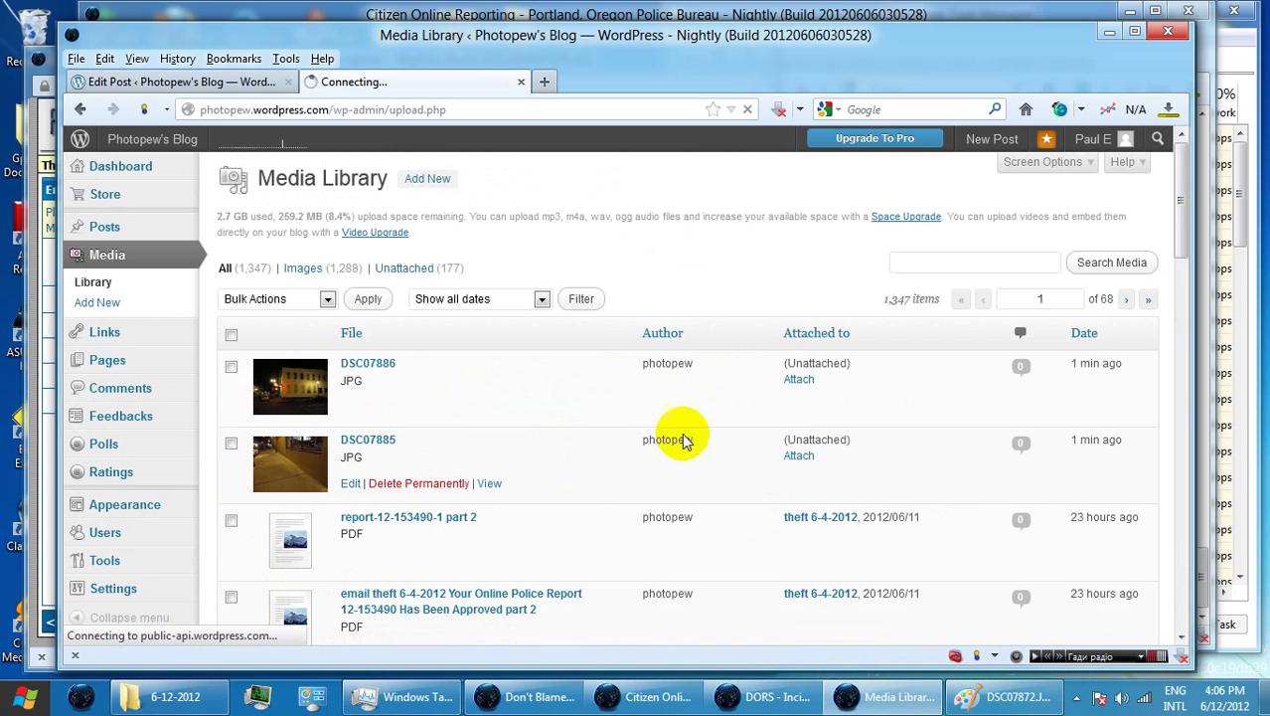
Start attaching DSC07886 to a post and search the posts for 6-12.
click(801, 380)
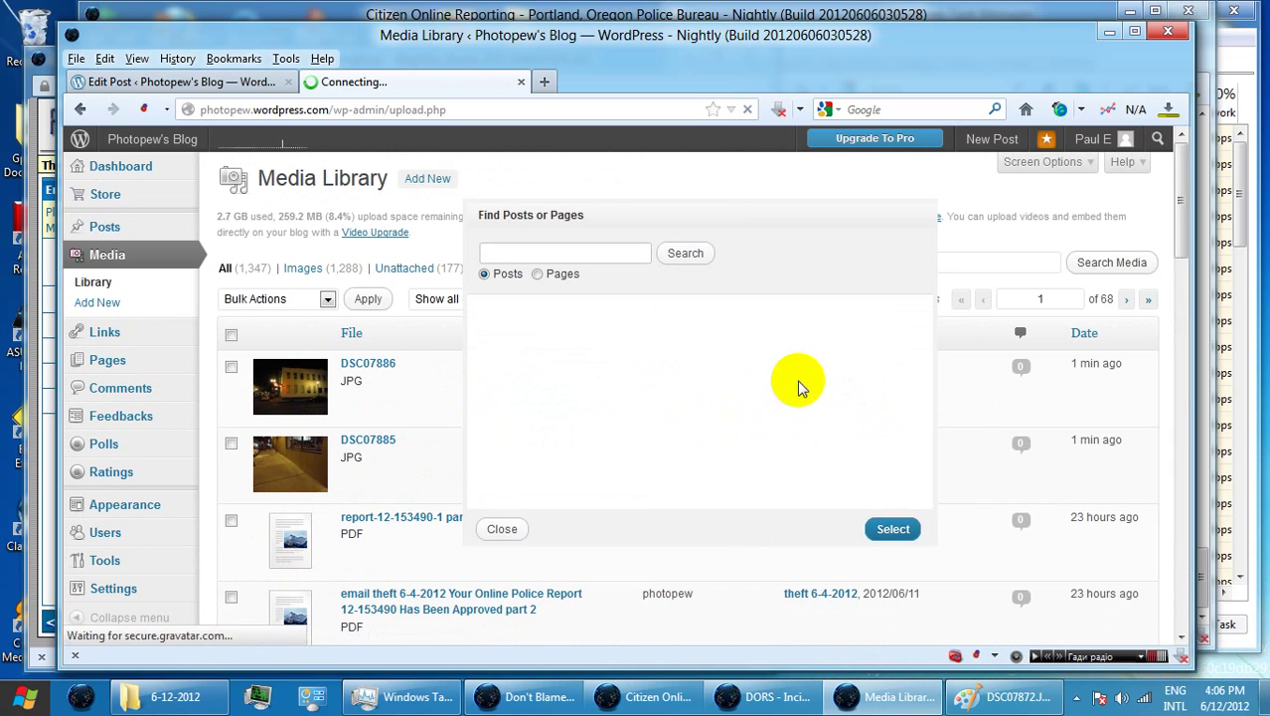
text(6-12)
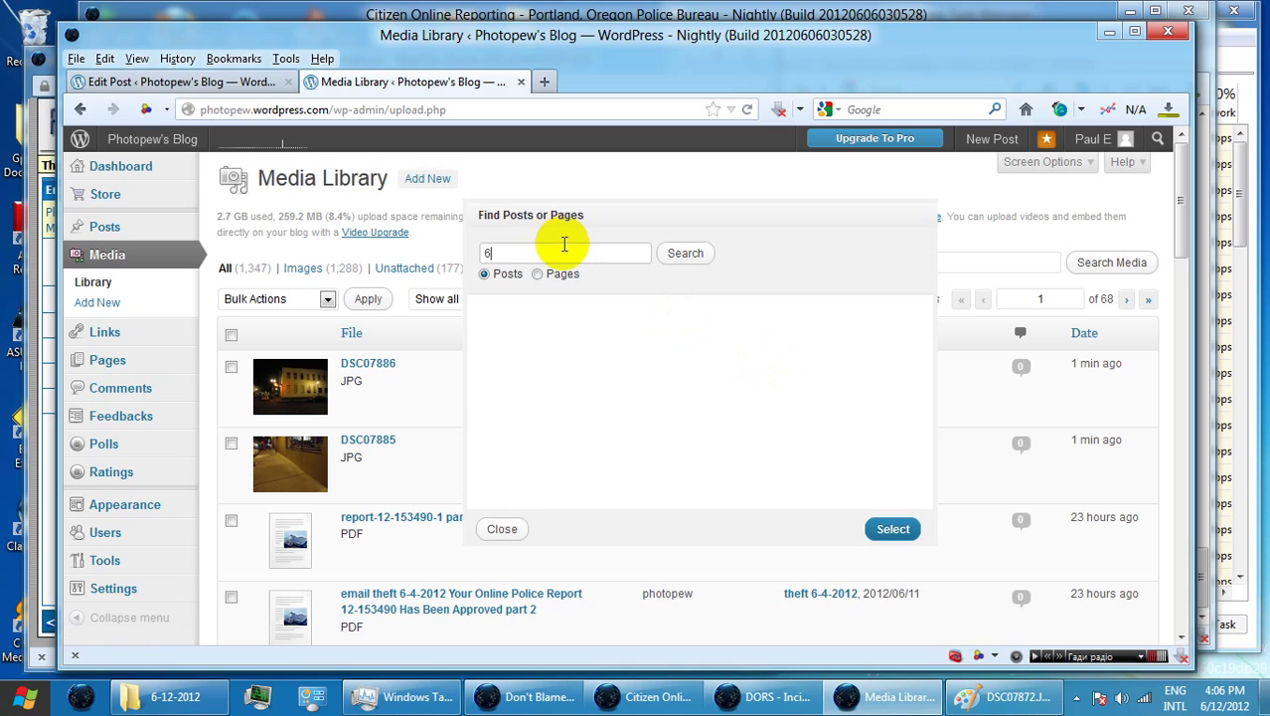
click(671, 257)
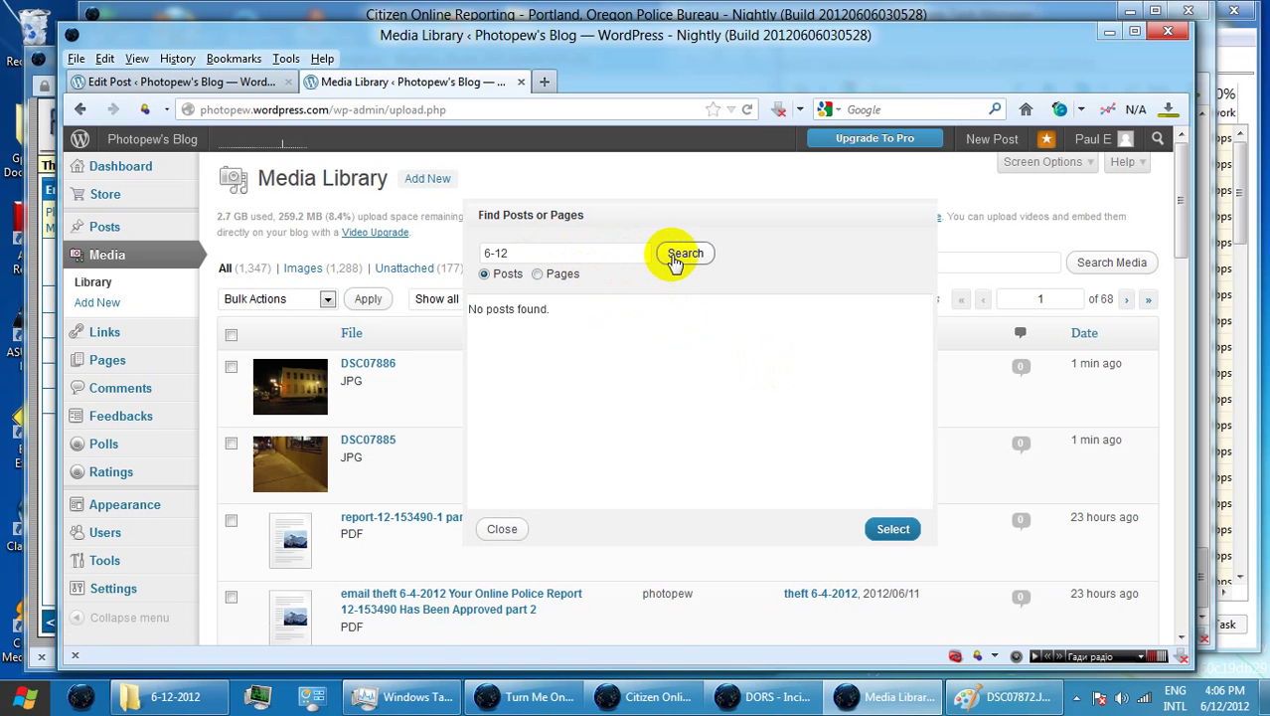
Change the post search to 6-11 and attach DSC07886 to the theft 6-11-2012 post.
click(624, 251)
key(BackSpace)
key(BackSpace)
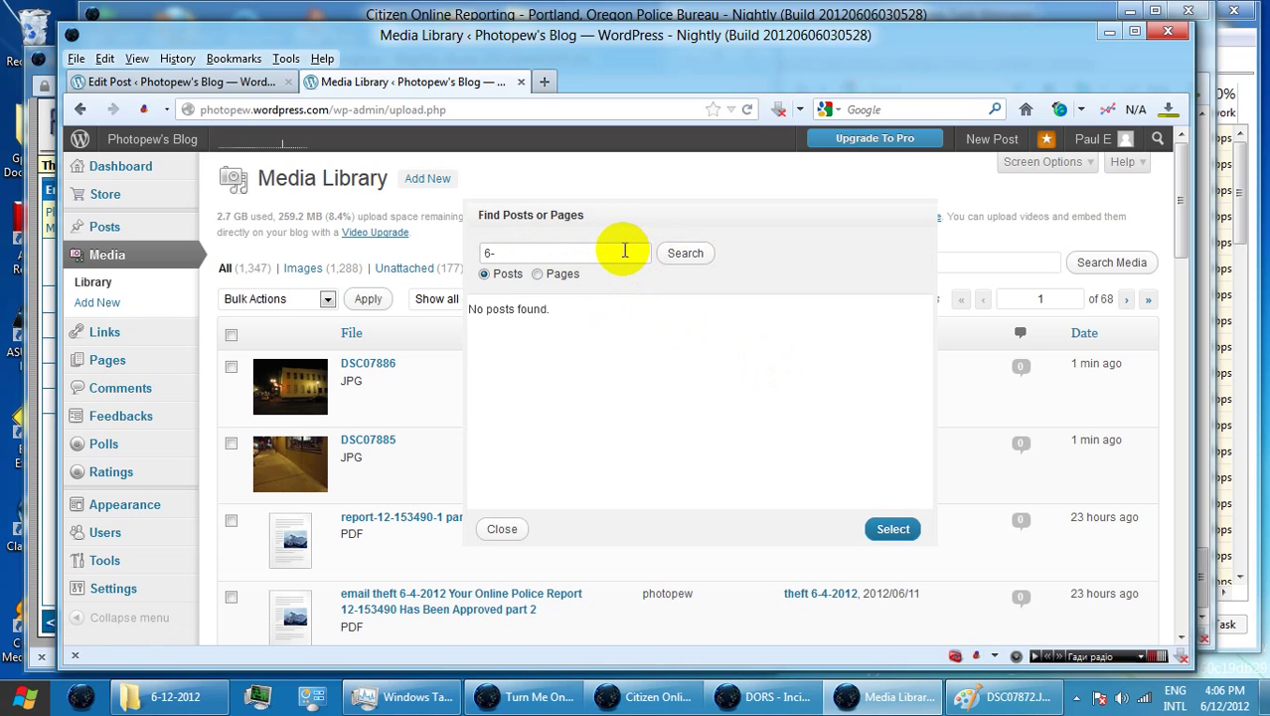
text(11)
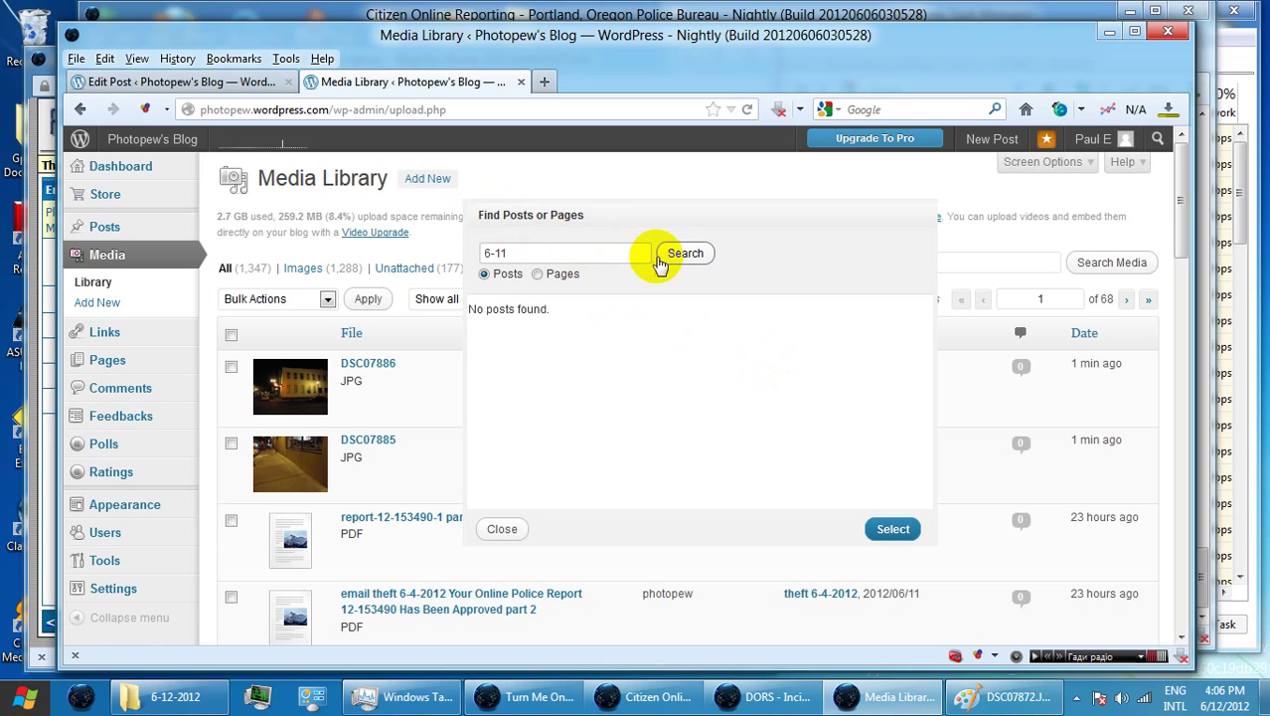
click(669, 259)
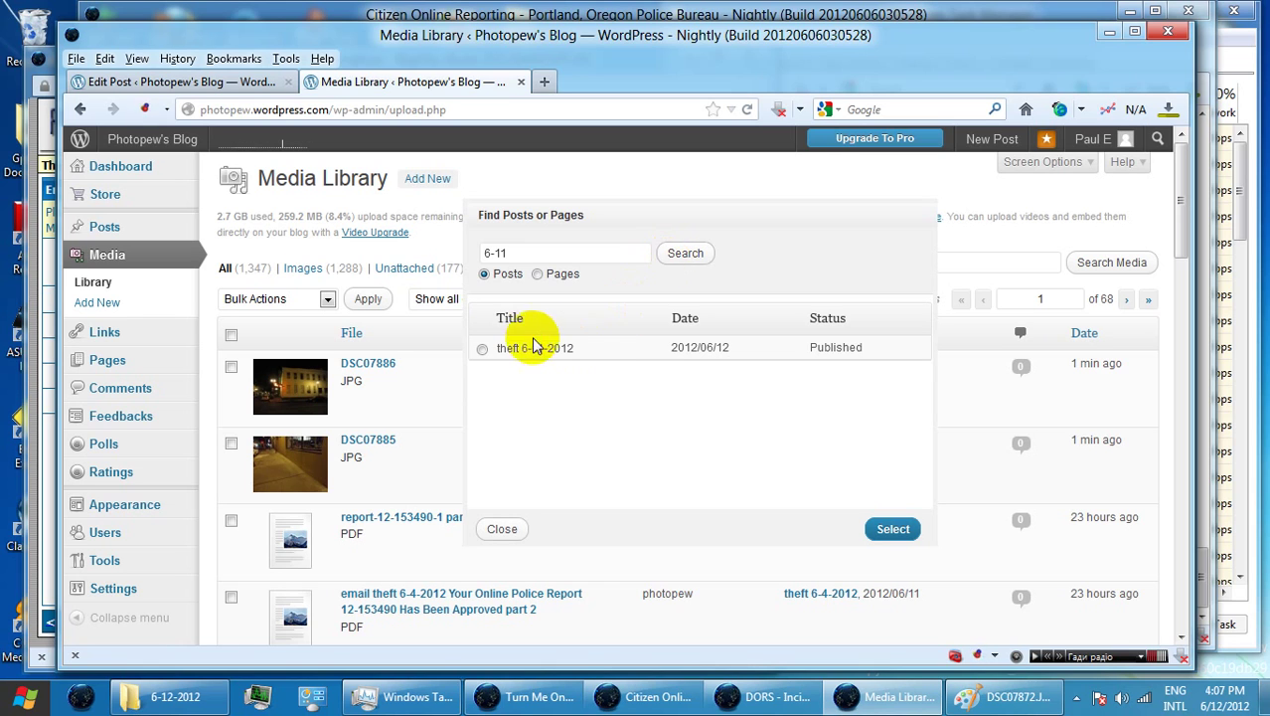
click(482, 347)
click(900, 530)
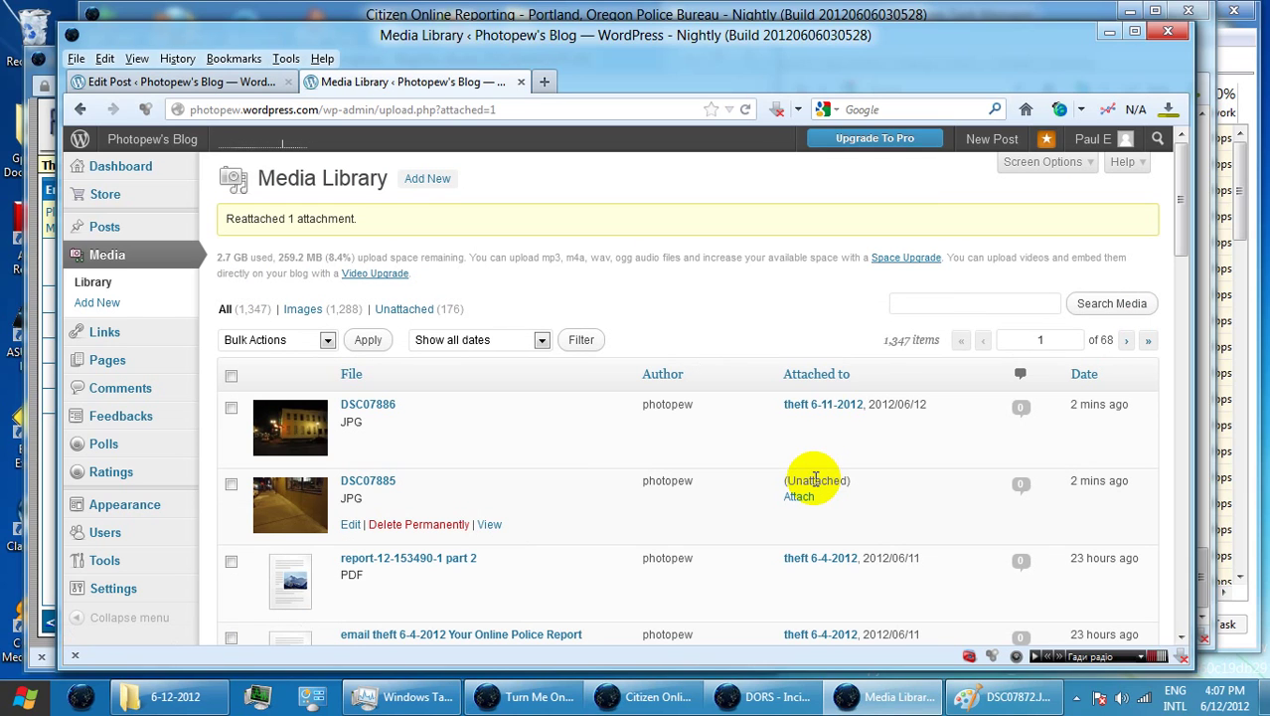
Attach DSC07885 to the theft 6-11-2012 post, finding the post by searching for 6-11.
click(797, 497)
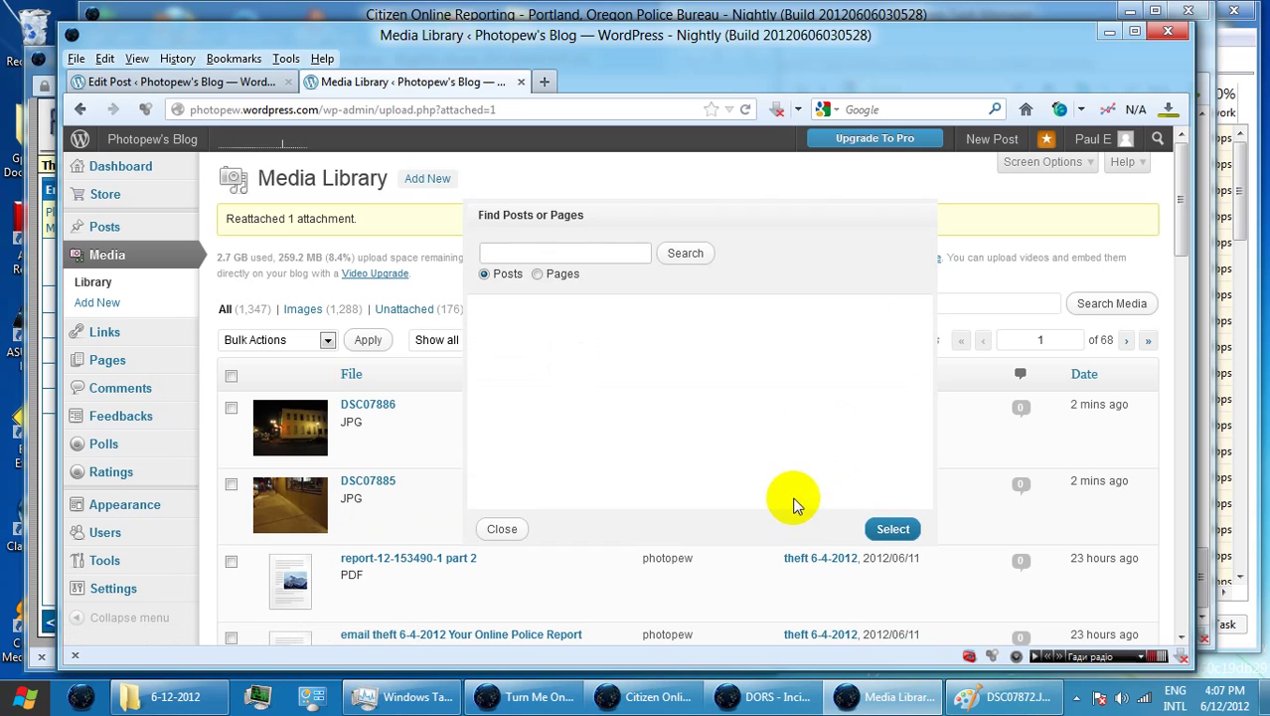
click(581, 249)
click(574, 307)
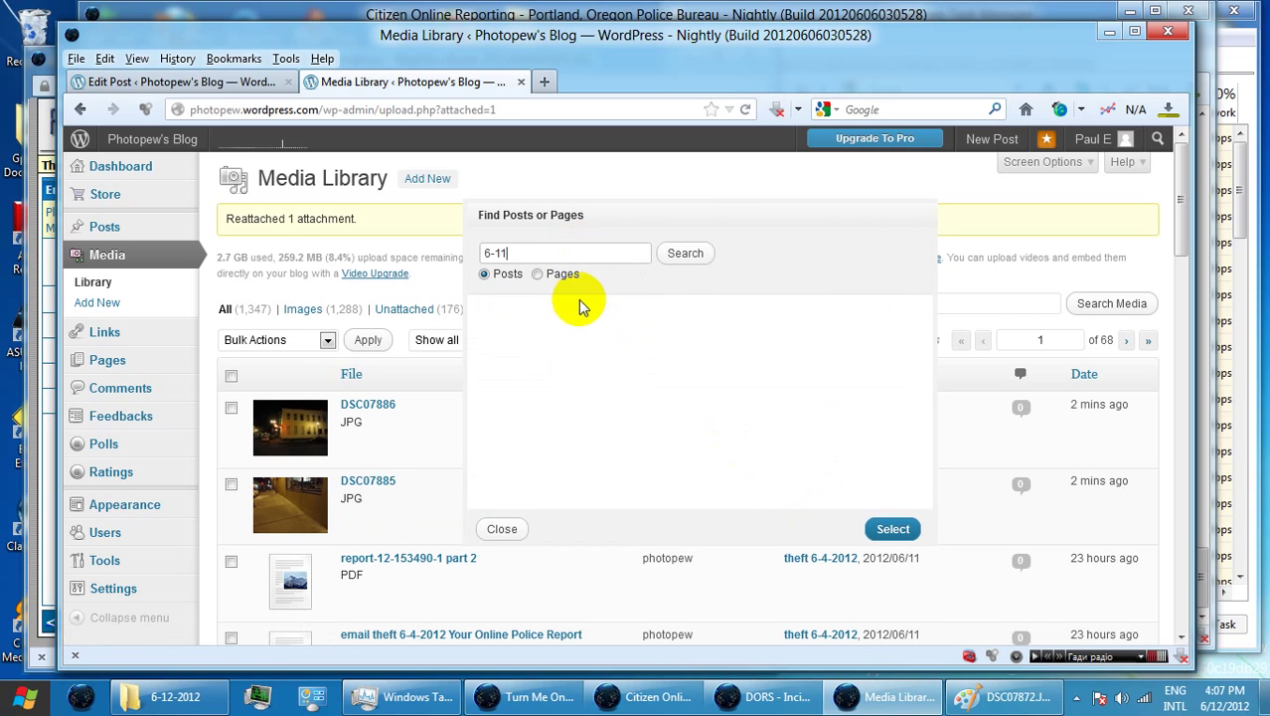
click(688, 254)
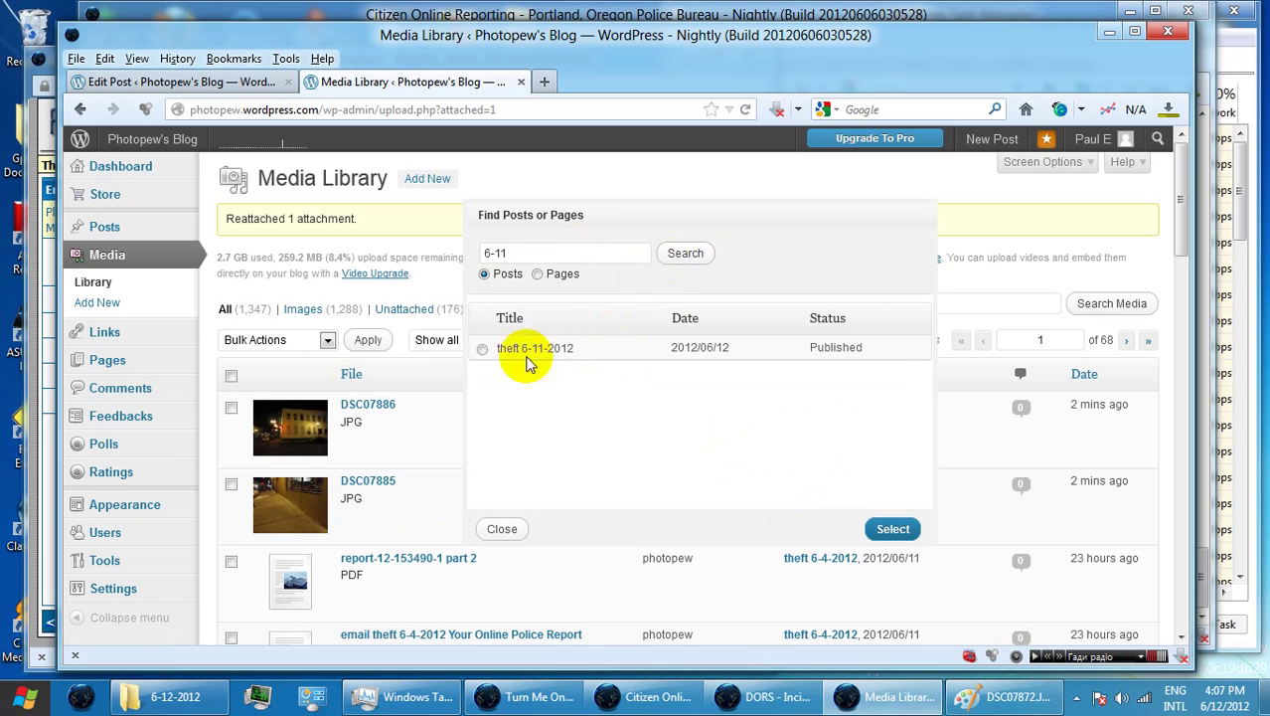
click(482, 348)
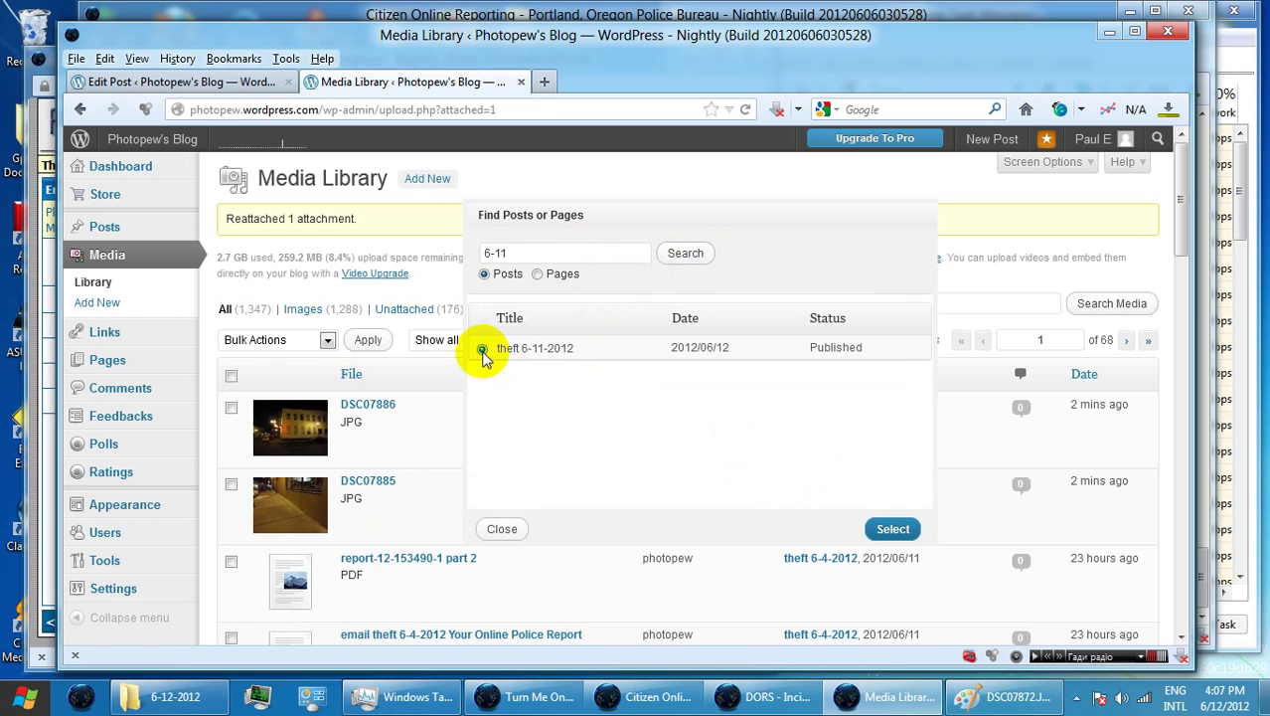
click(891, 532)
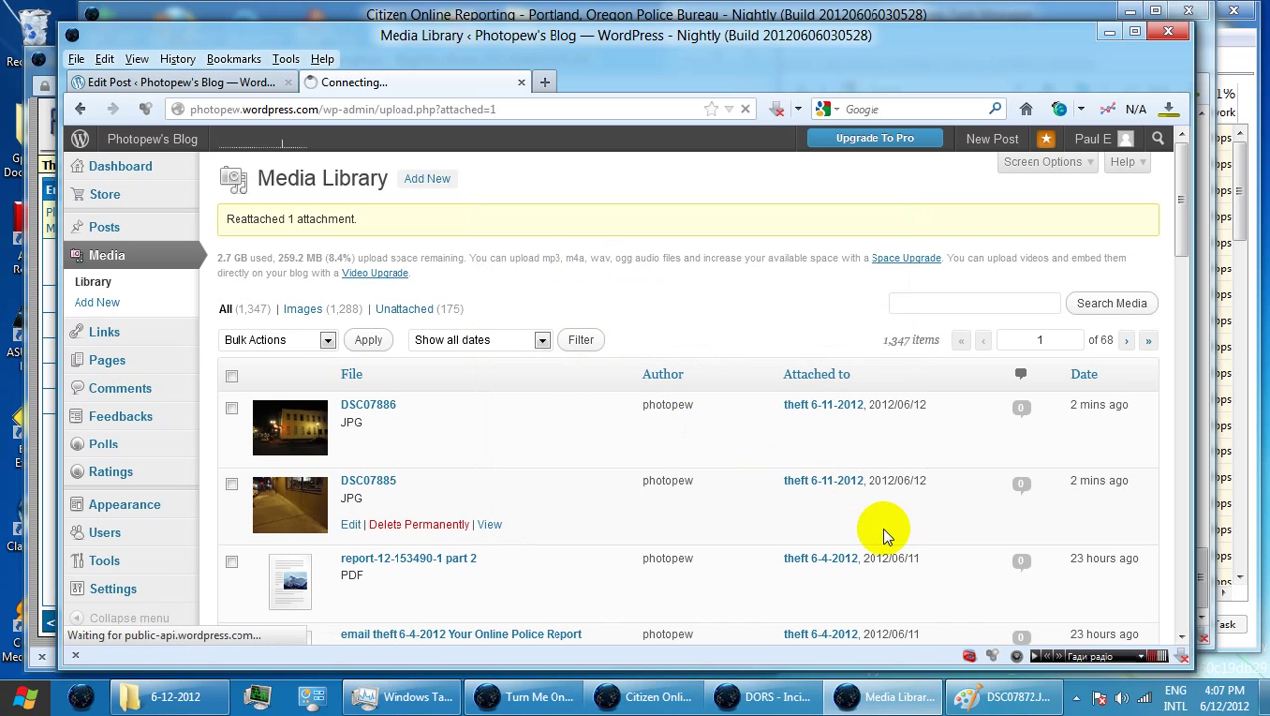
Insert the gallery of the two attached photos into the theft 6-11-2012 post and update the post.
click(234, 85)
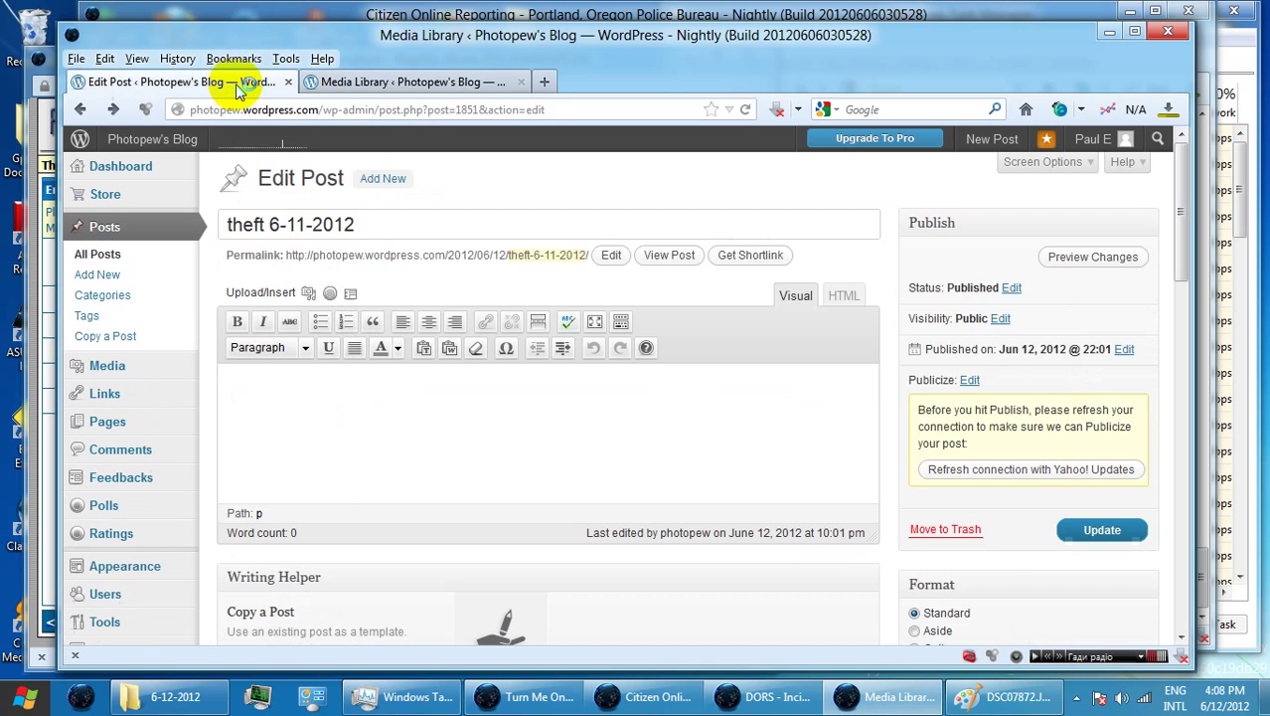
click(310, 291)
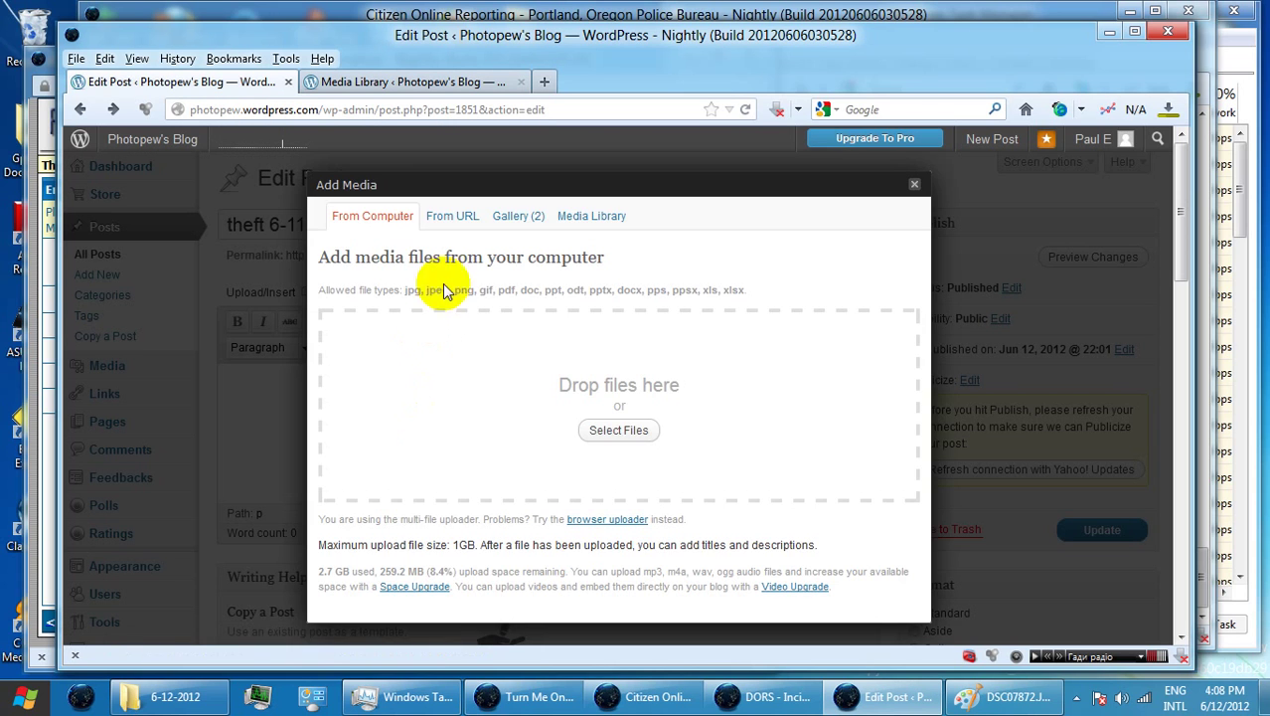
click(522, 218)
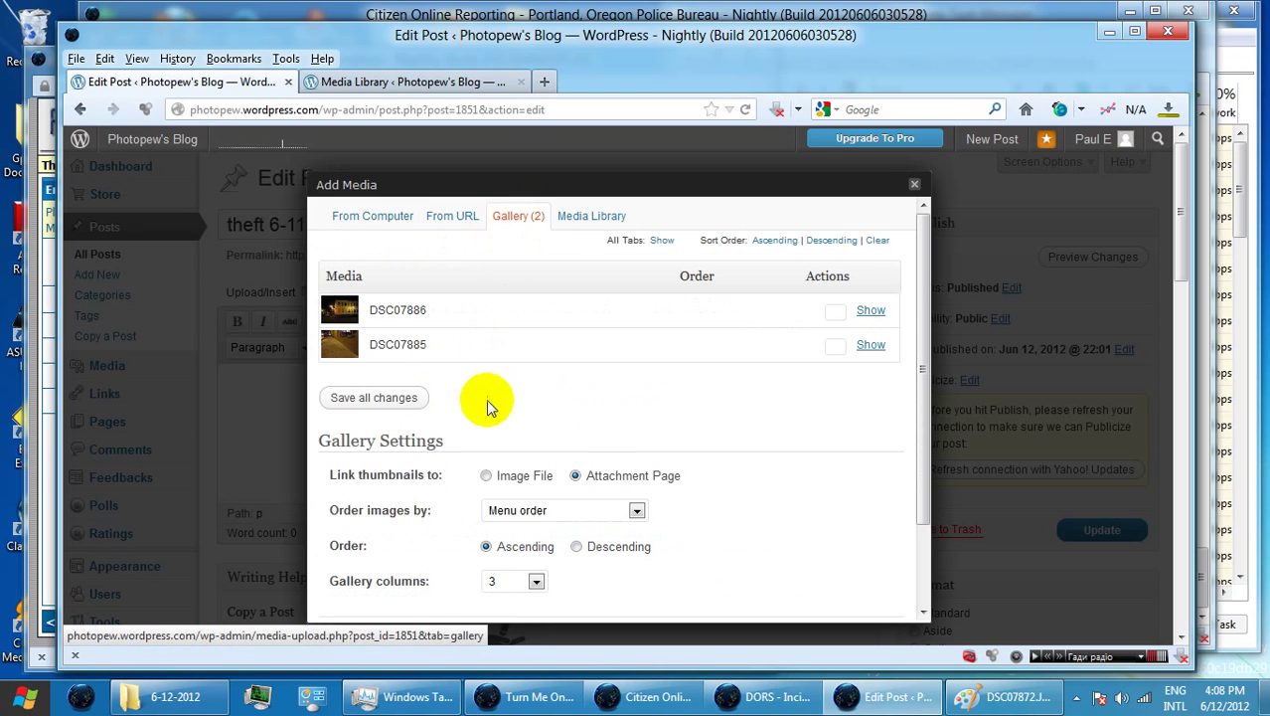
scroll(478, 407, down, 2)
click(366, 548)
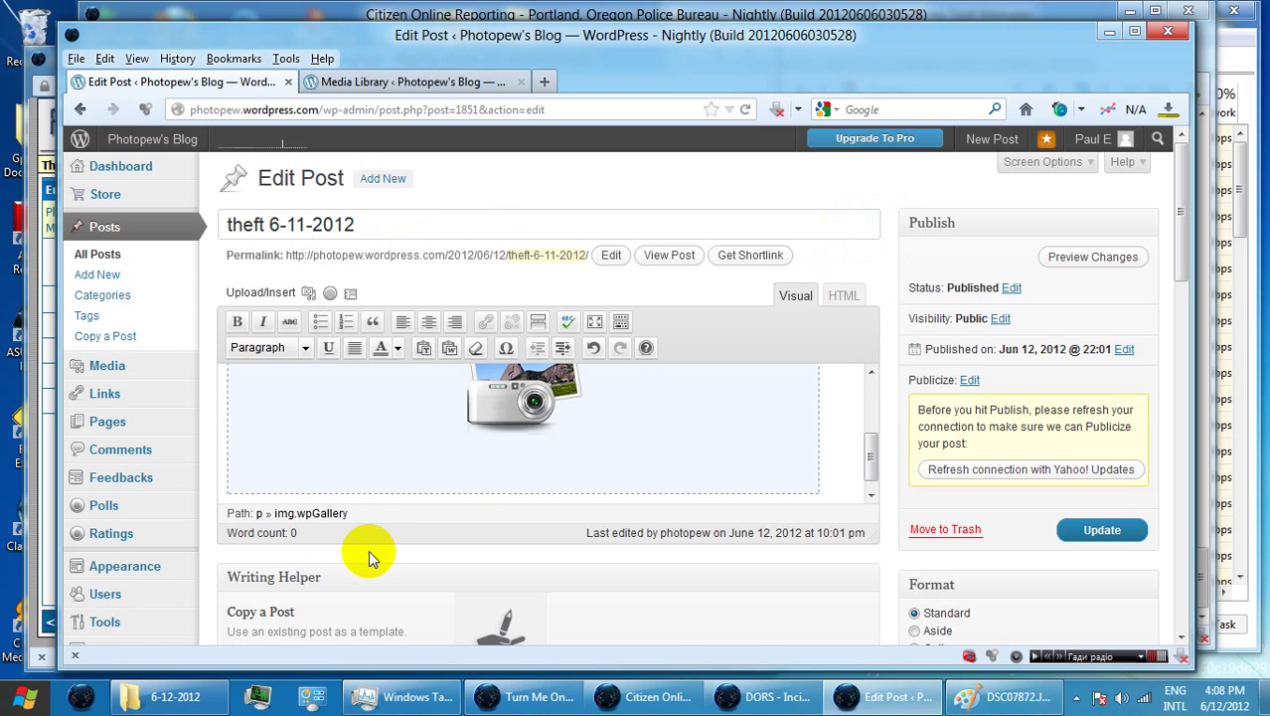
click(1101, 530)
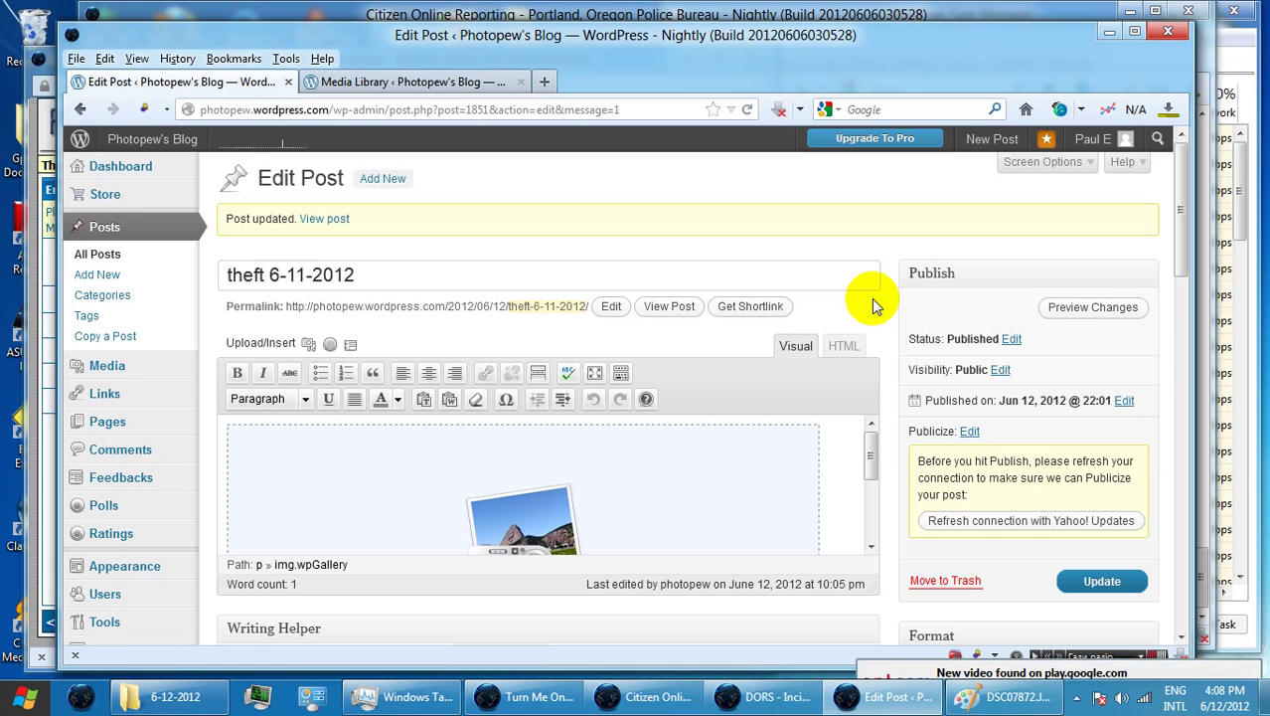
Open the updated post's public page and check its gallery photos and tags.
click(331, 220)
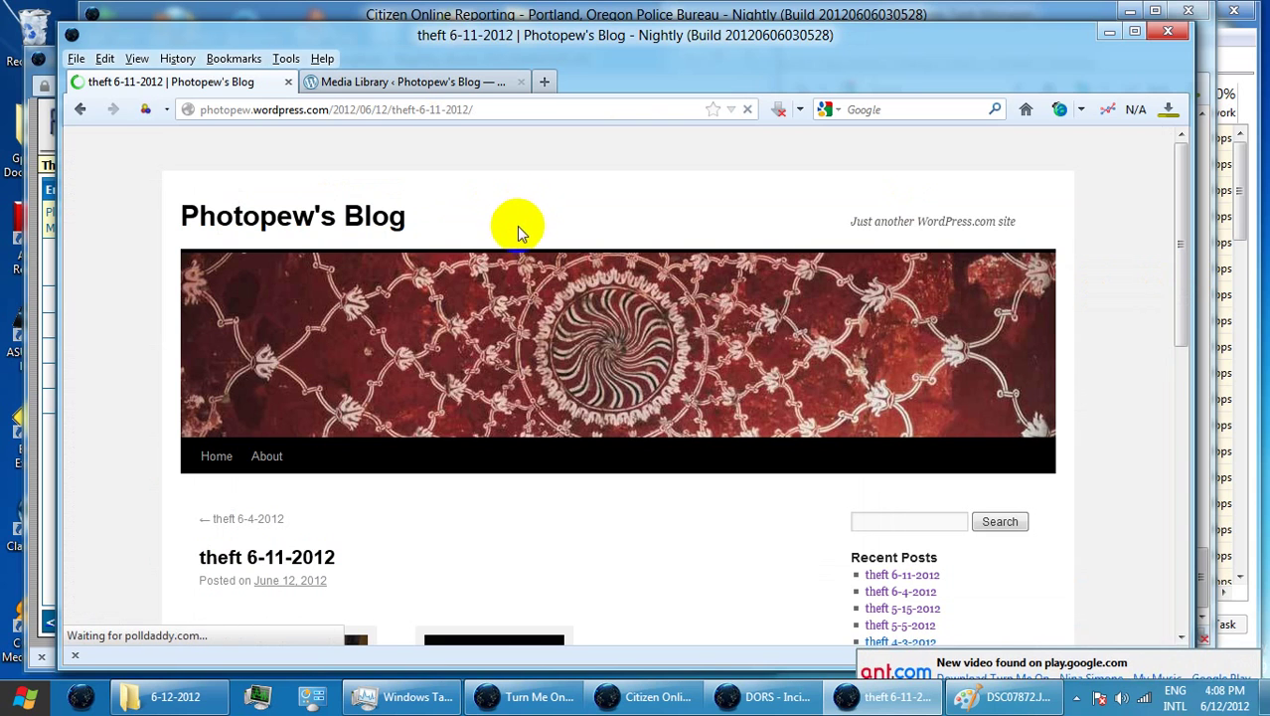
click(646, 320)
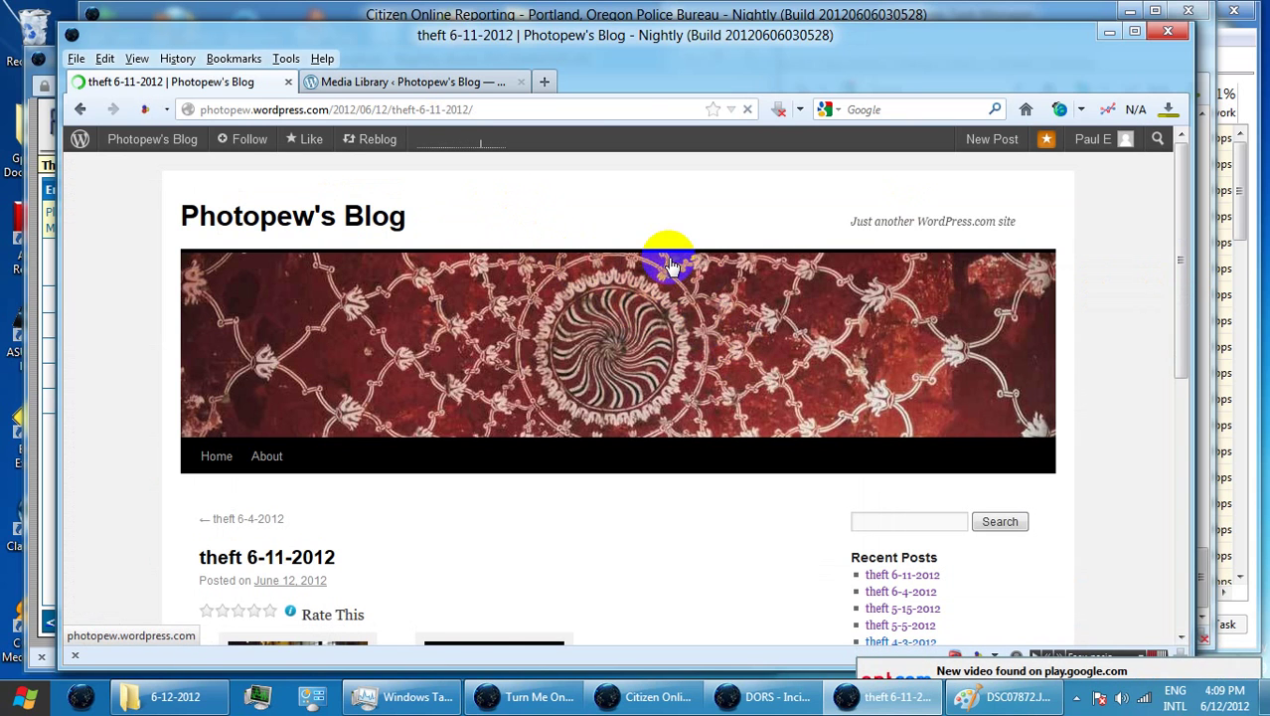
scroll(663, 276, down, 5)
scroll(664, 276, down, 3)
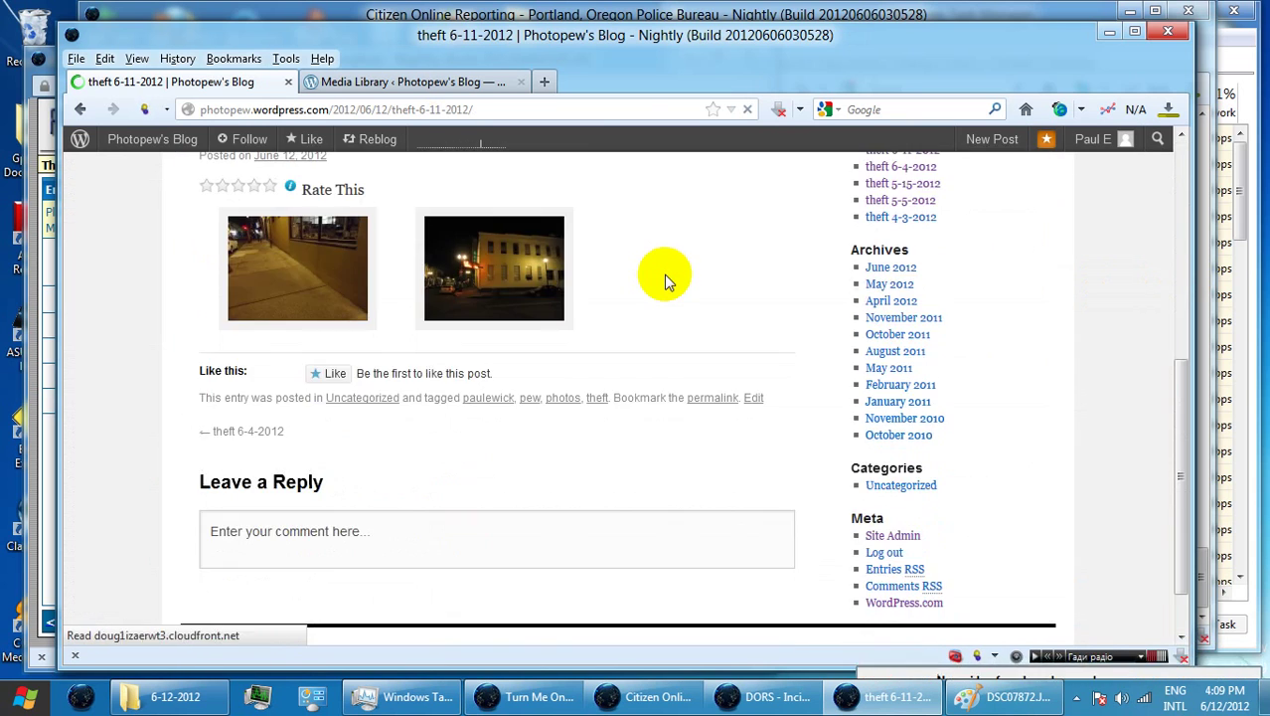
scroll(664, 278, up, 8)
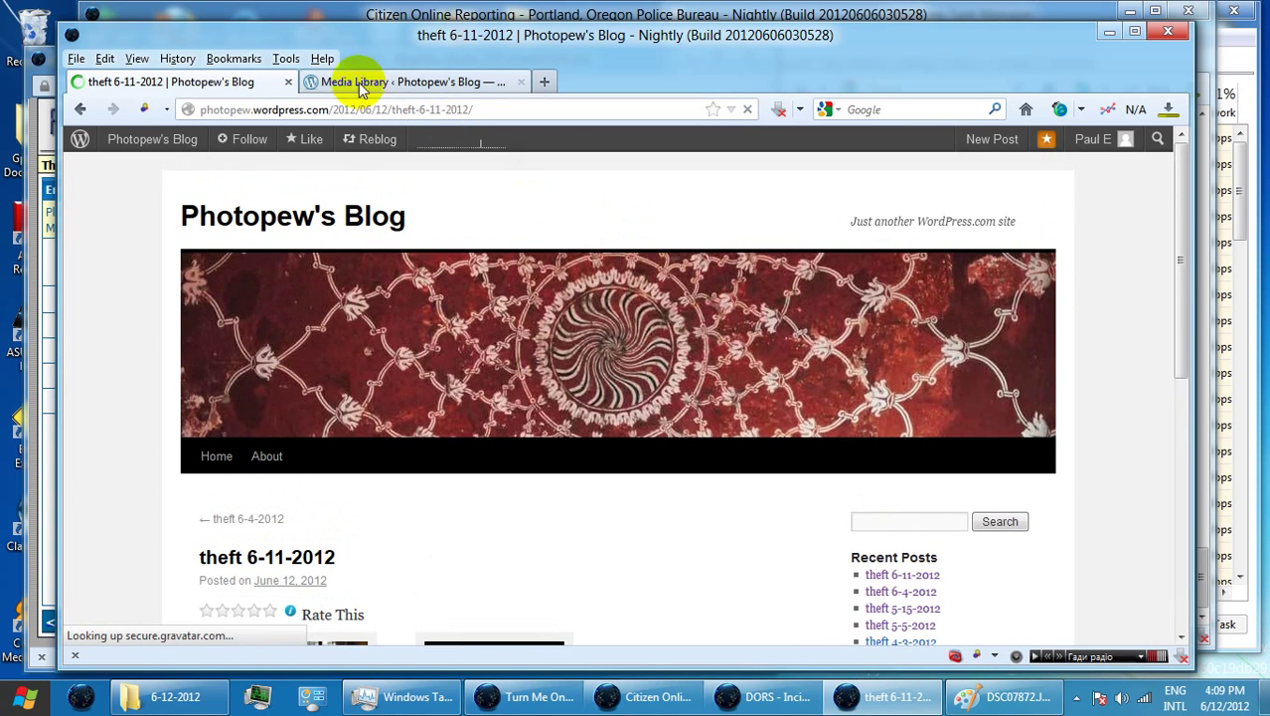
click(80, 110)
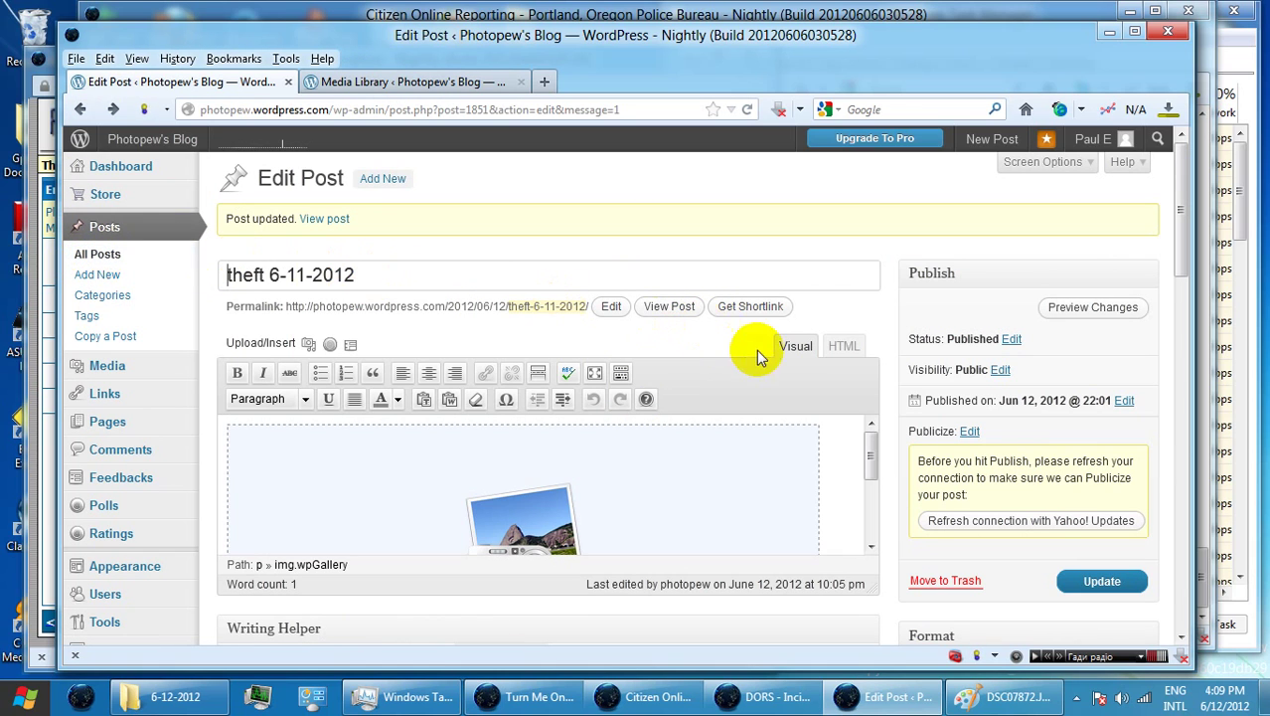
click(329, 221)
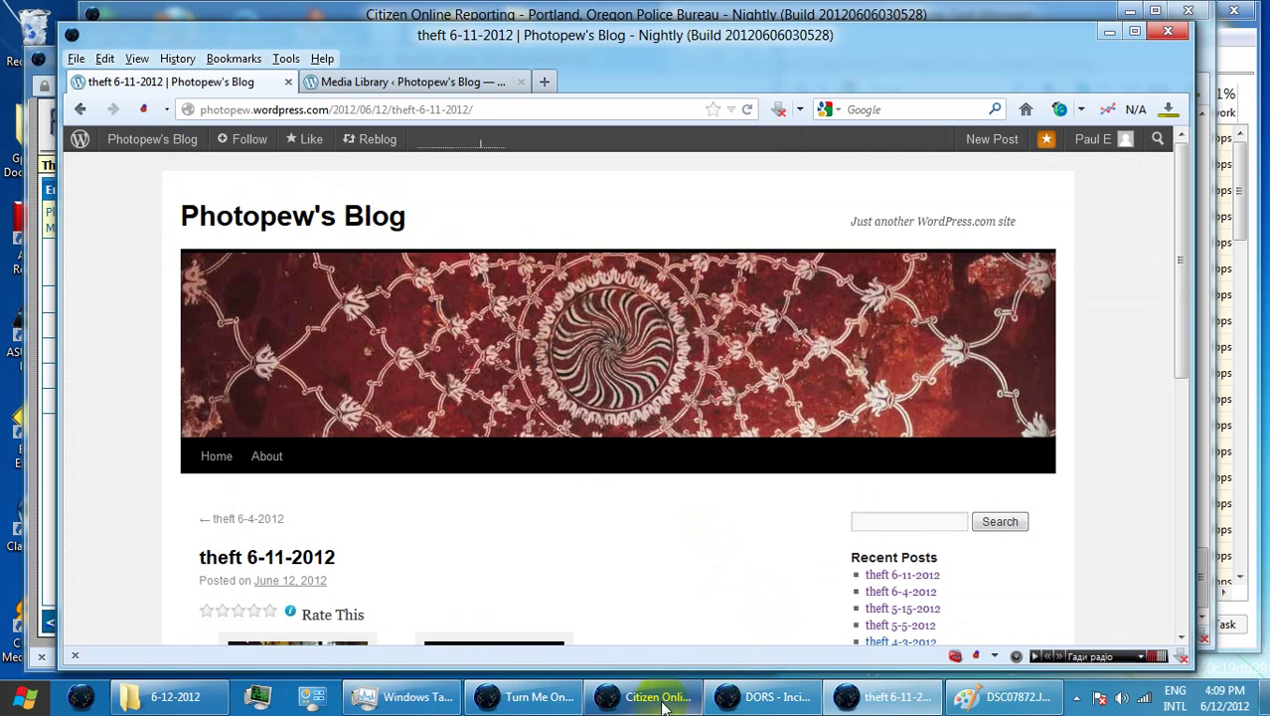
Switch to the Google Play music window and look through the songs of the Over The Rainbow Mix.
click(537, 697)
click(369, 378)
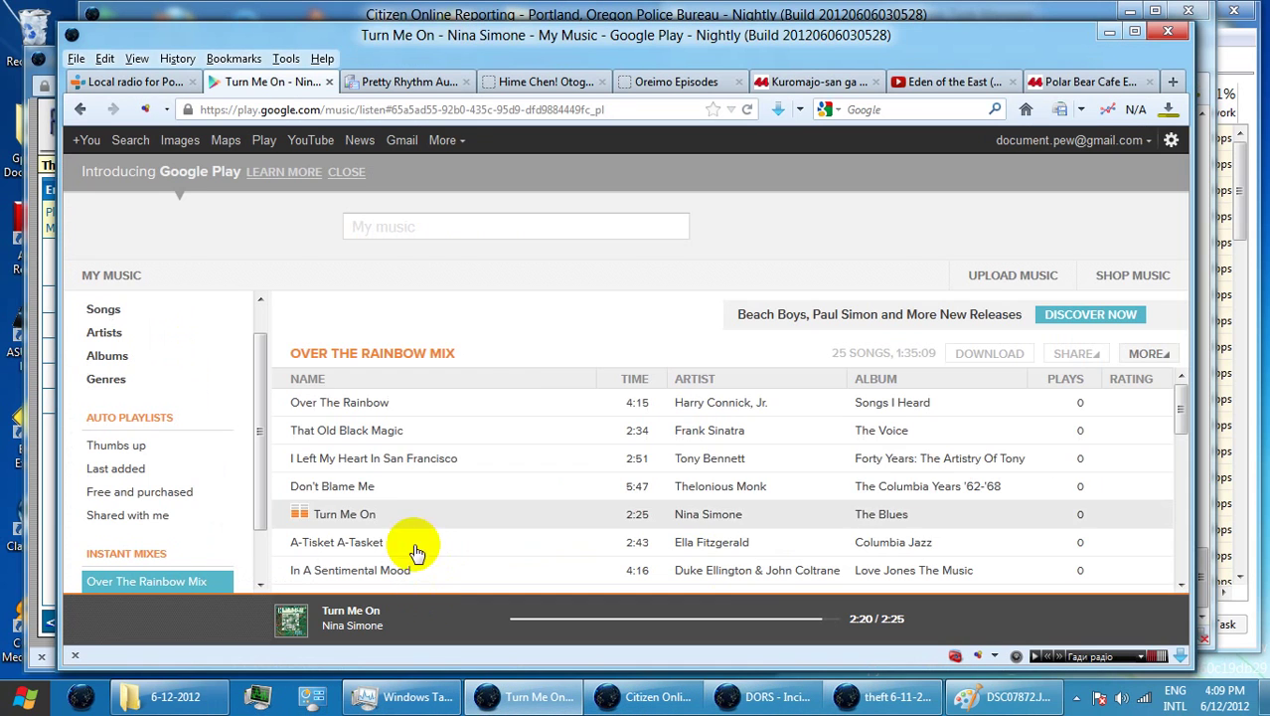
scroll(517, 387, down, 3)
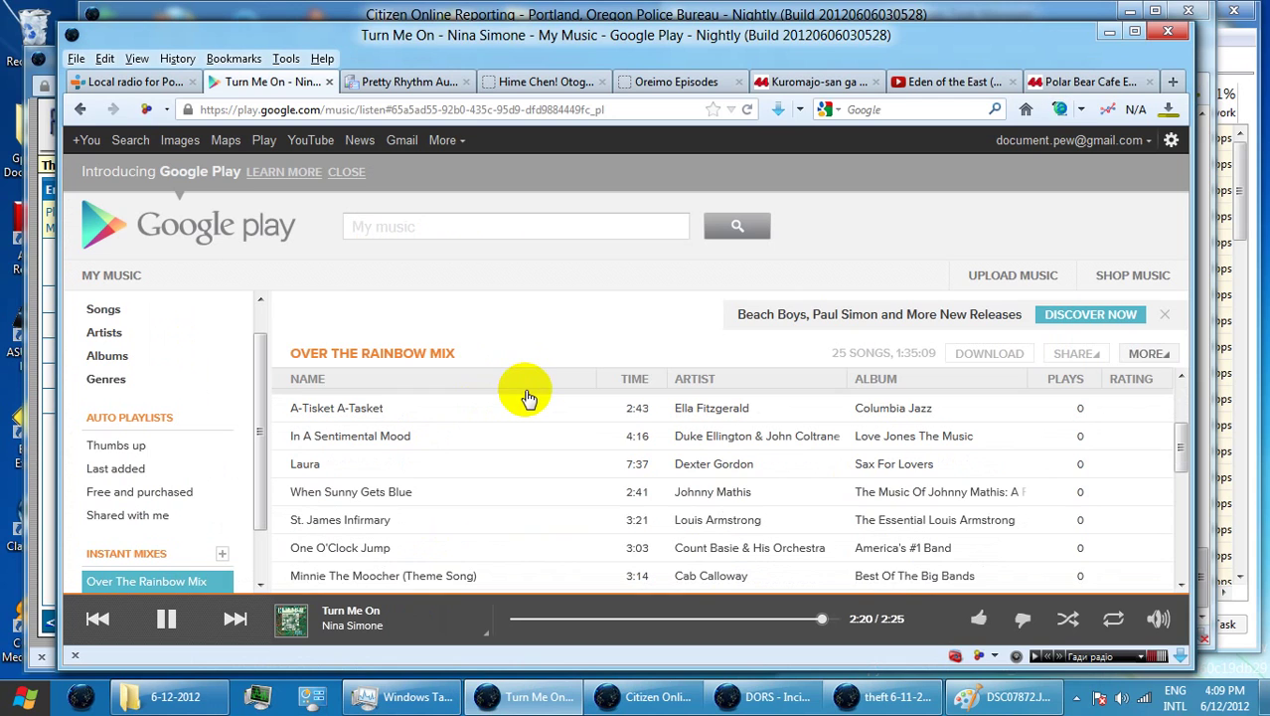
Show the now playing list of the Over The Rainbow Mix and look through its songs.
scroll(525, 393, up, 1)
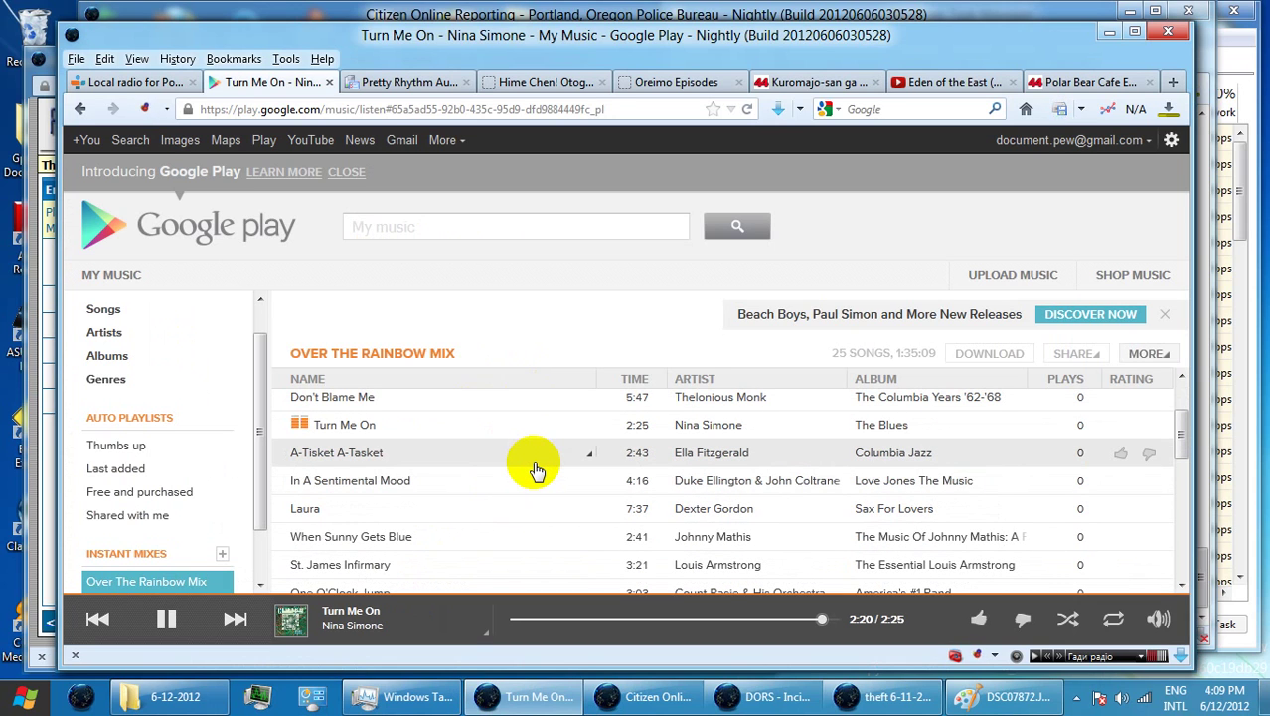
scroll(536, 470, up, 1)
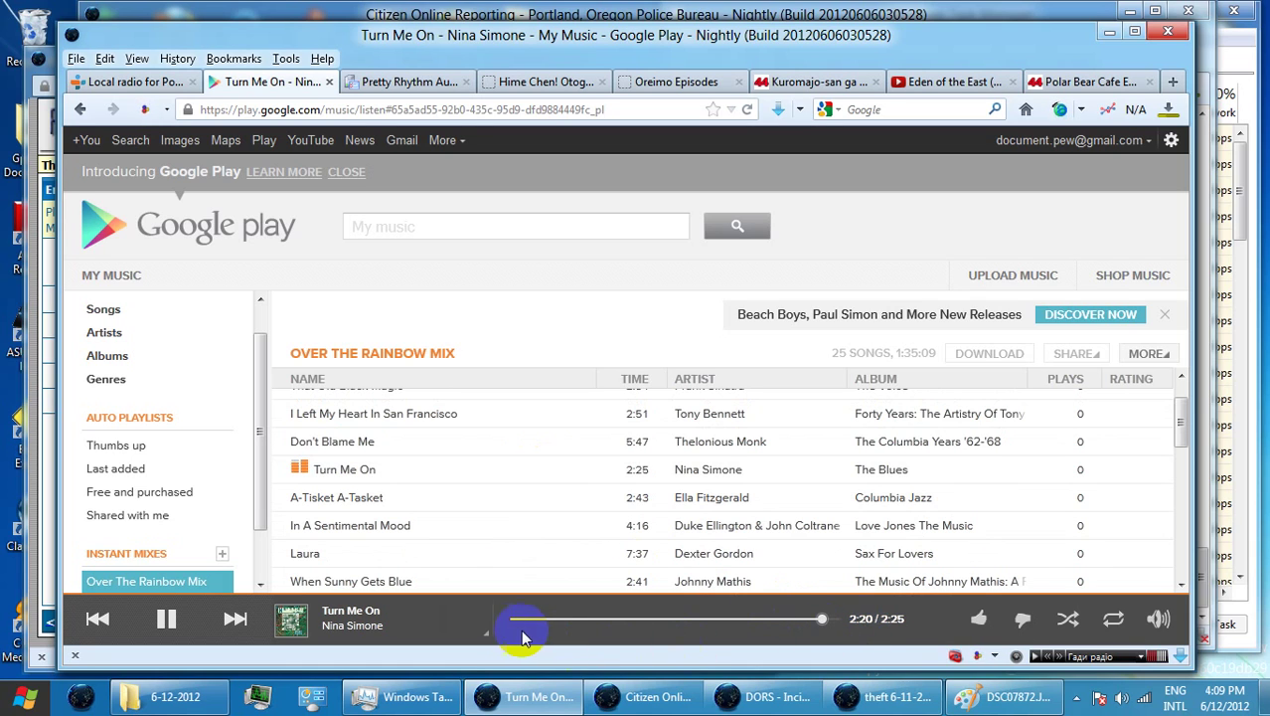
click(483, 636)
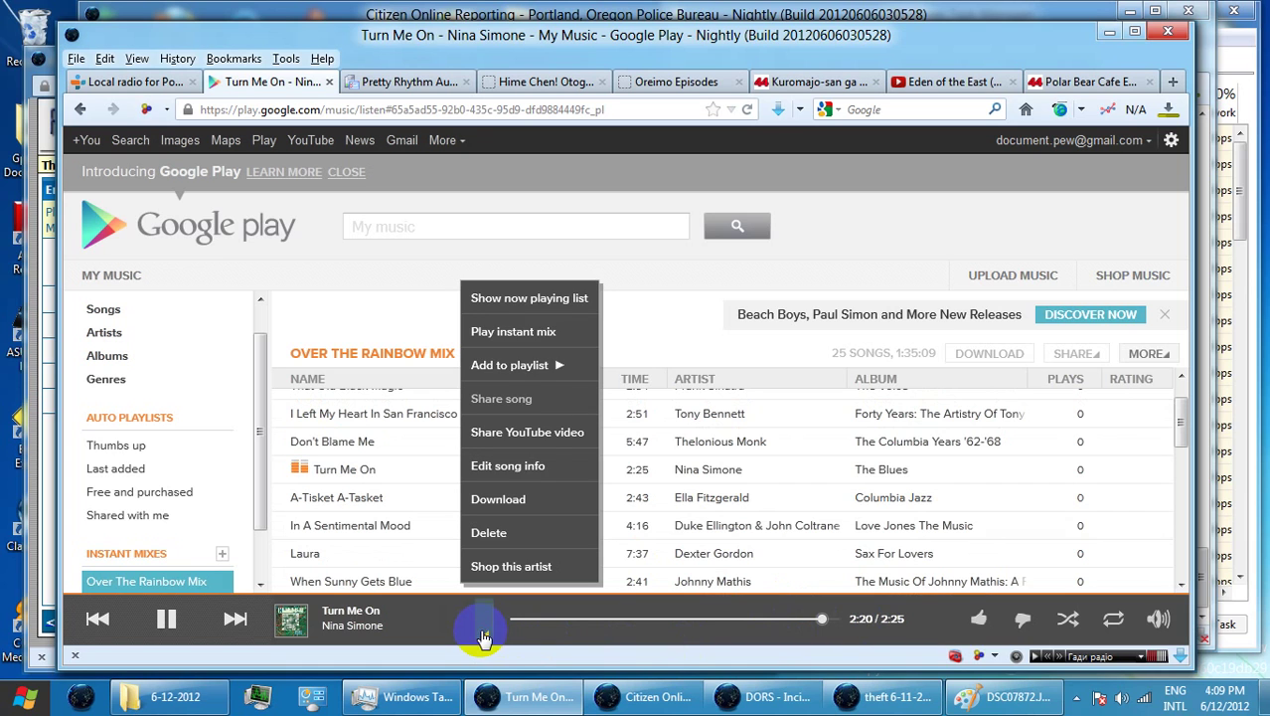
click(547, 300)
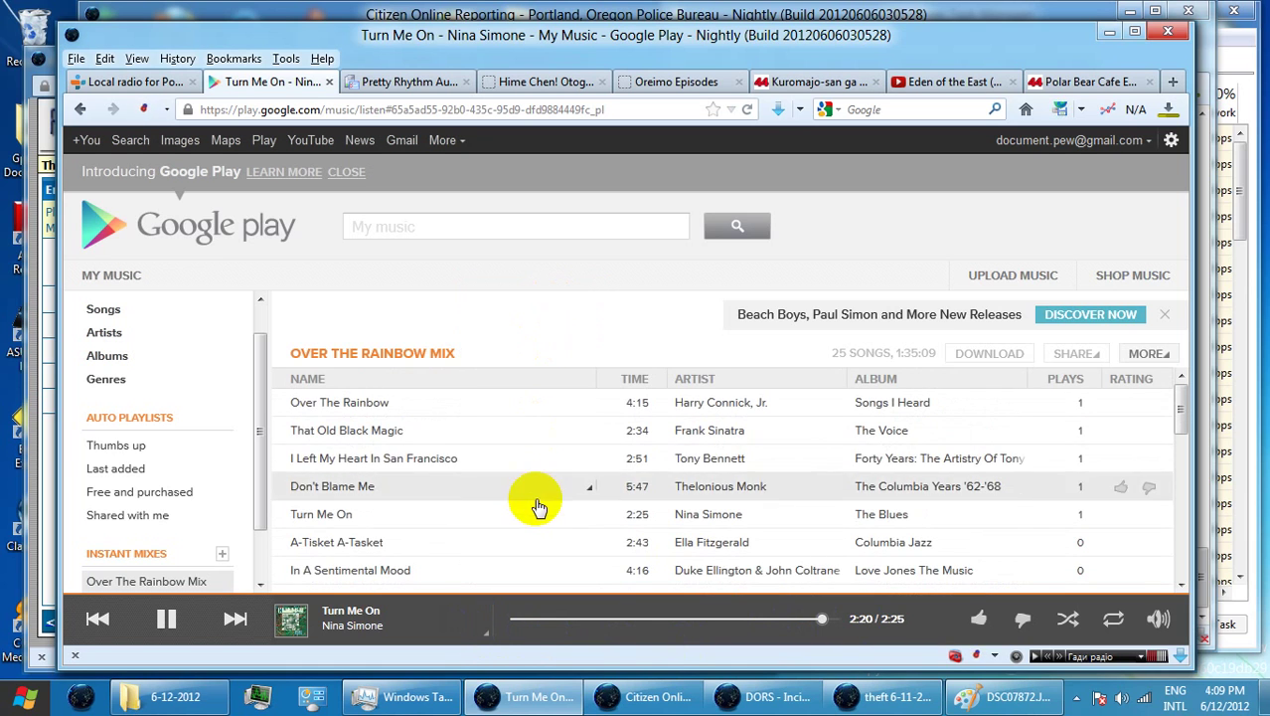
scroll(537, 506, down, 3)
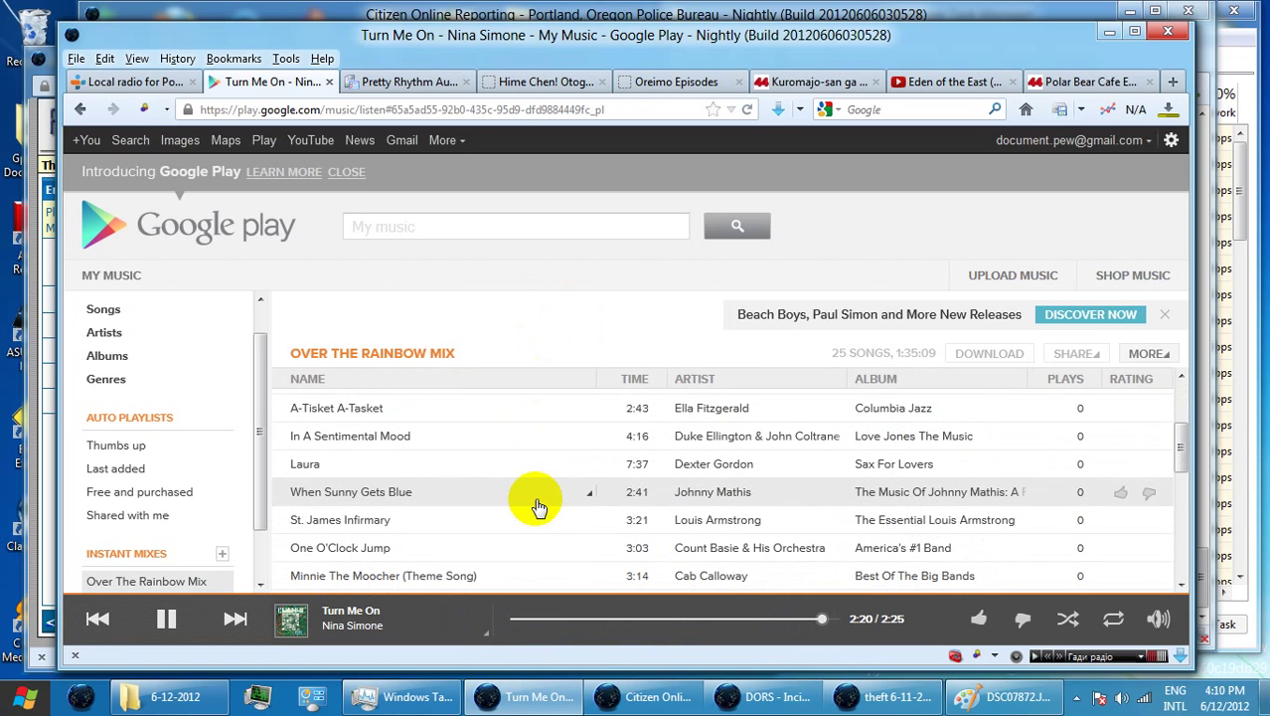
scroll(537, 507, up, 3)
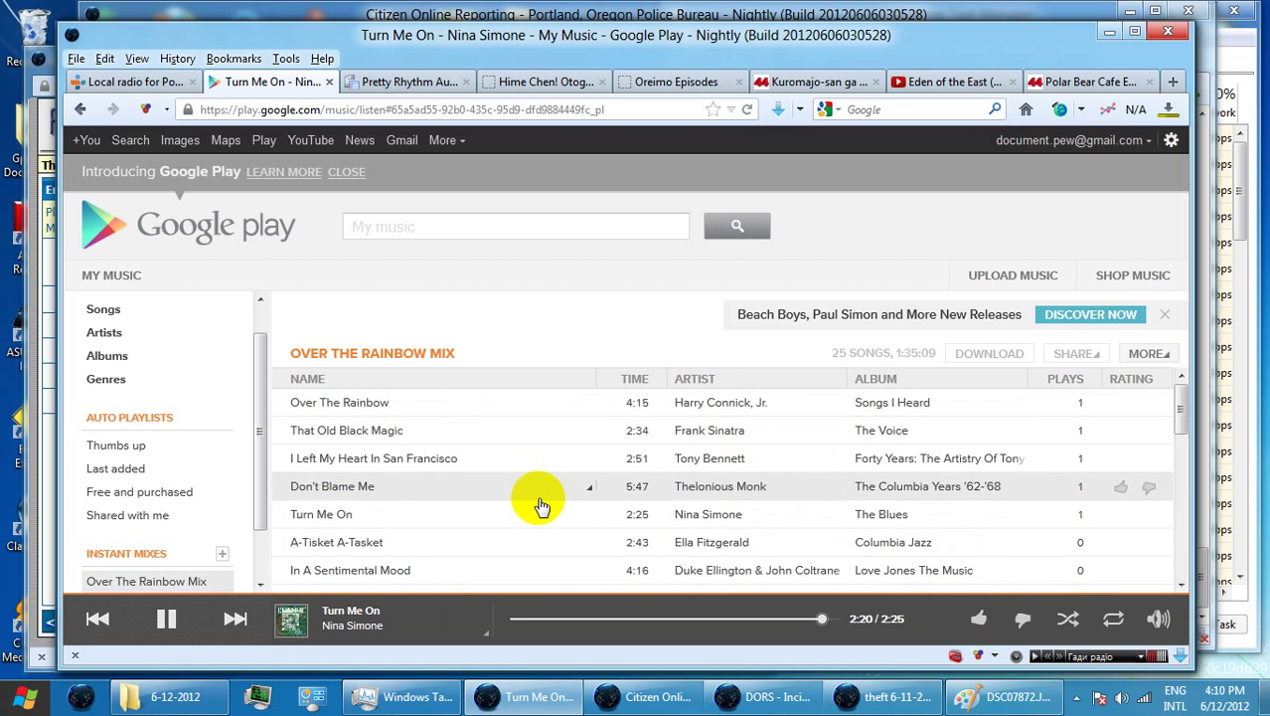
Play an instant mix based on That Old Black Magic and minimize the Google Play music window.
click(588, 435)
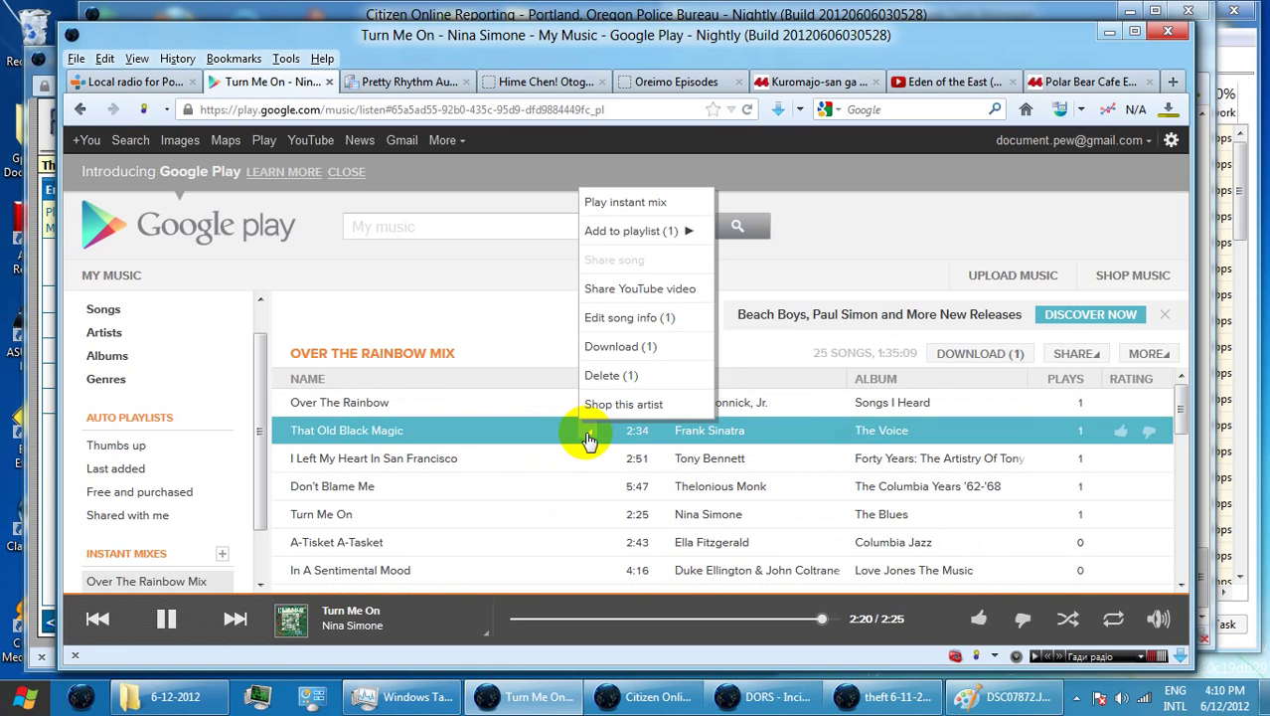
click(633, 207)
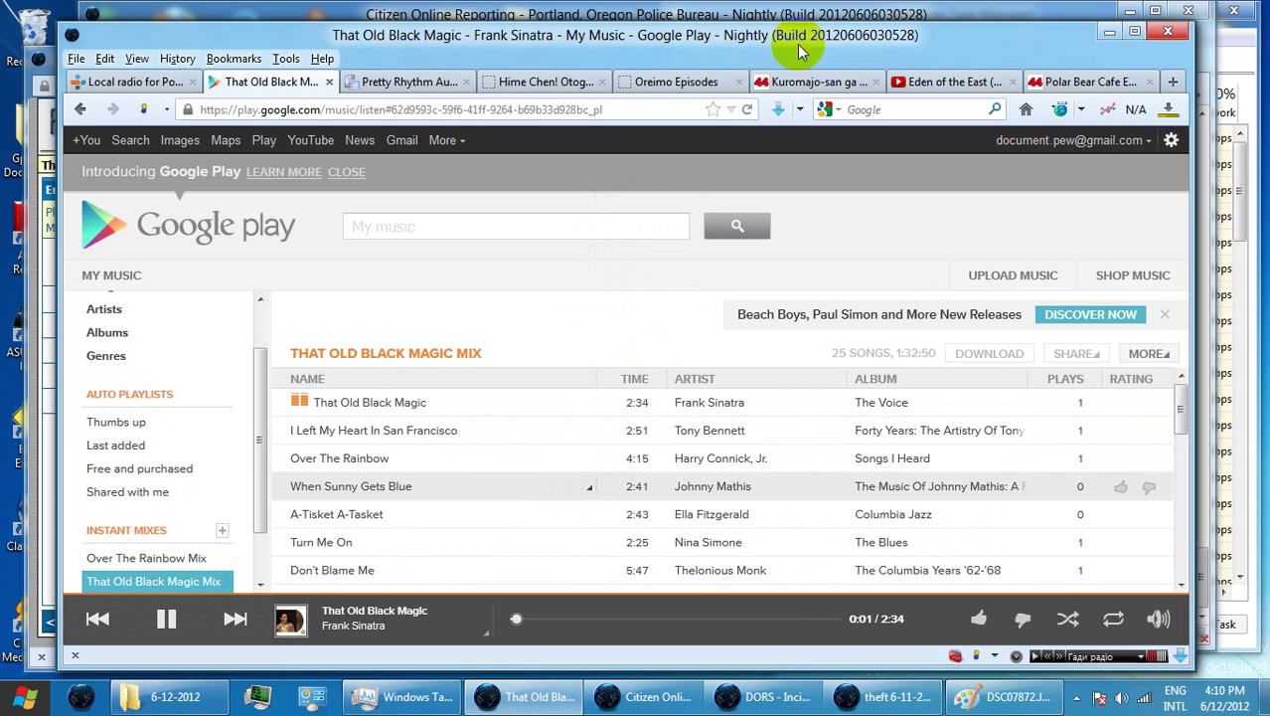
click(1111, 35)
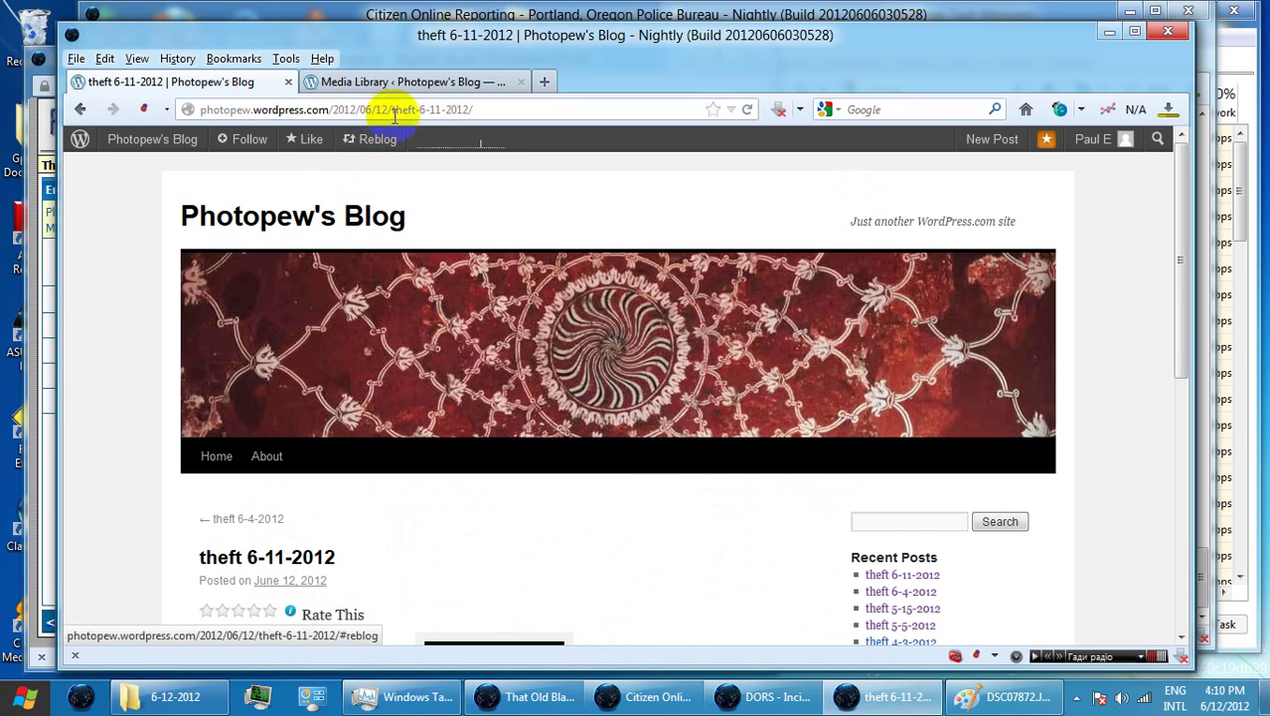
Copy the public theft 6-11-2012 post's address and add it to the police report's incident description below a "Blog:" line.
click(482, 106)
key(ctrl+c)
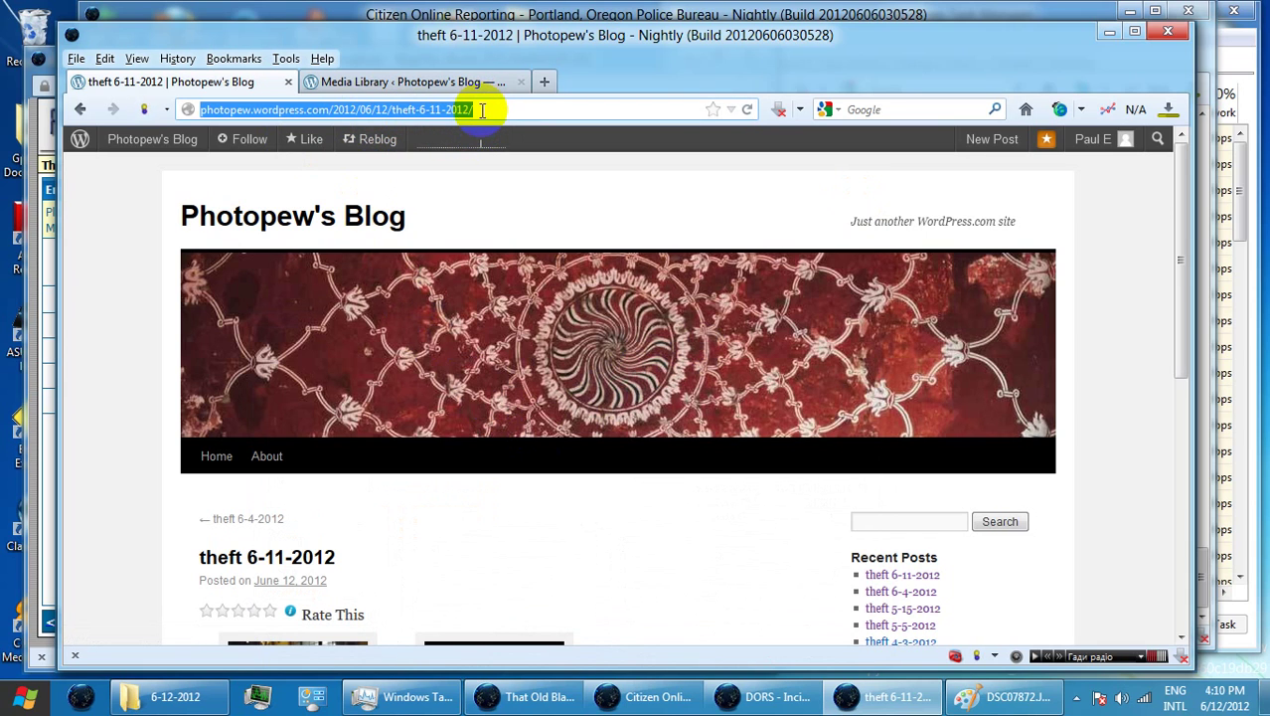
click(775, 695)
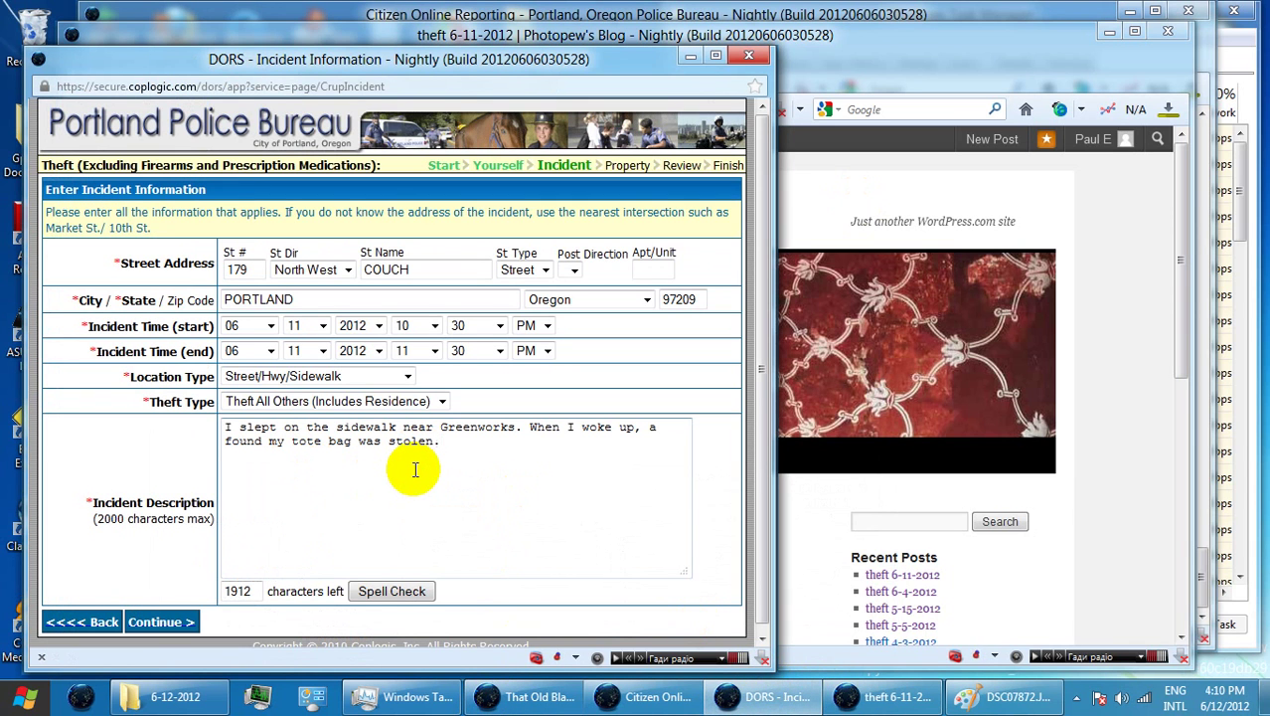
text(Blog:)
key(shift+Home)
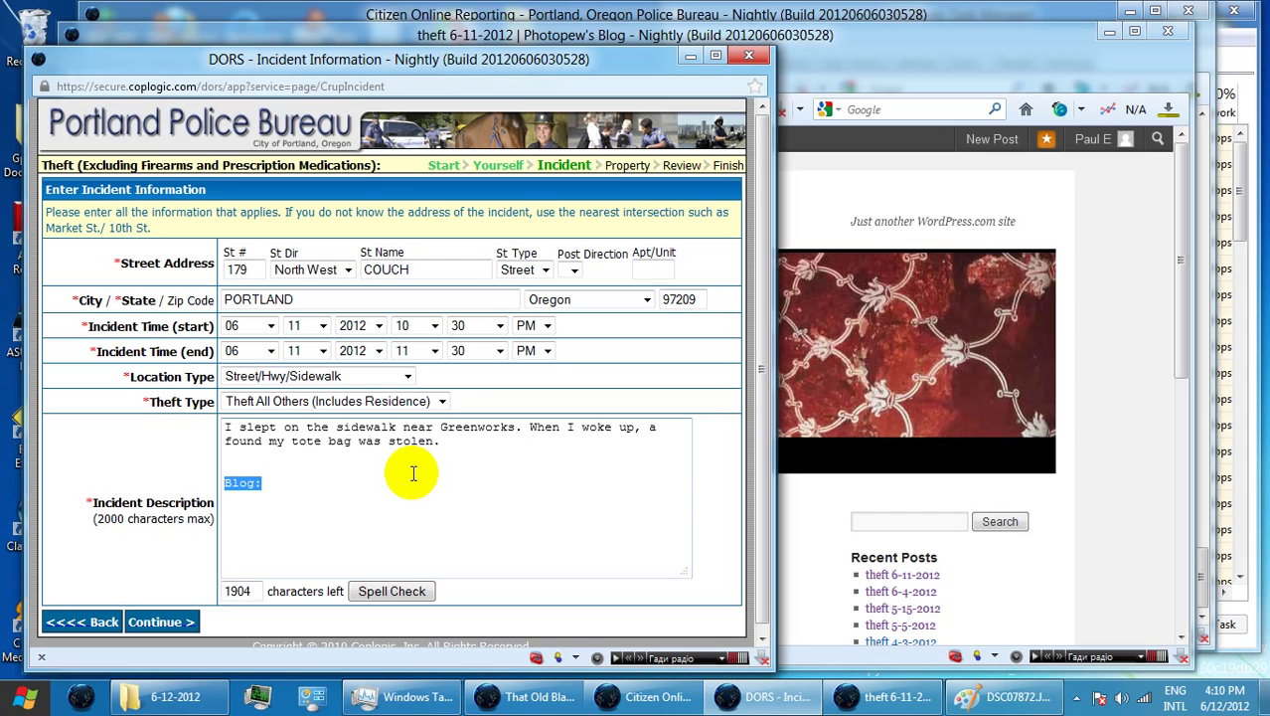
key(Left)
key(ctrl+v)
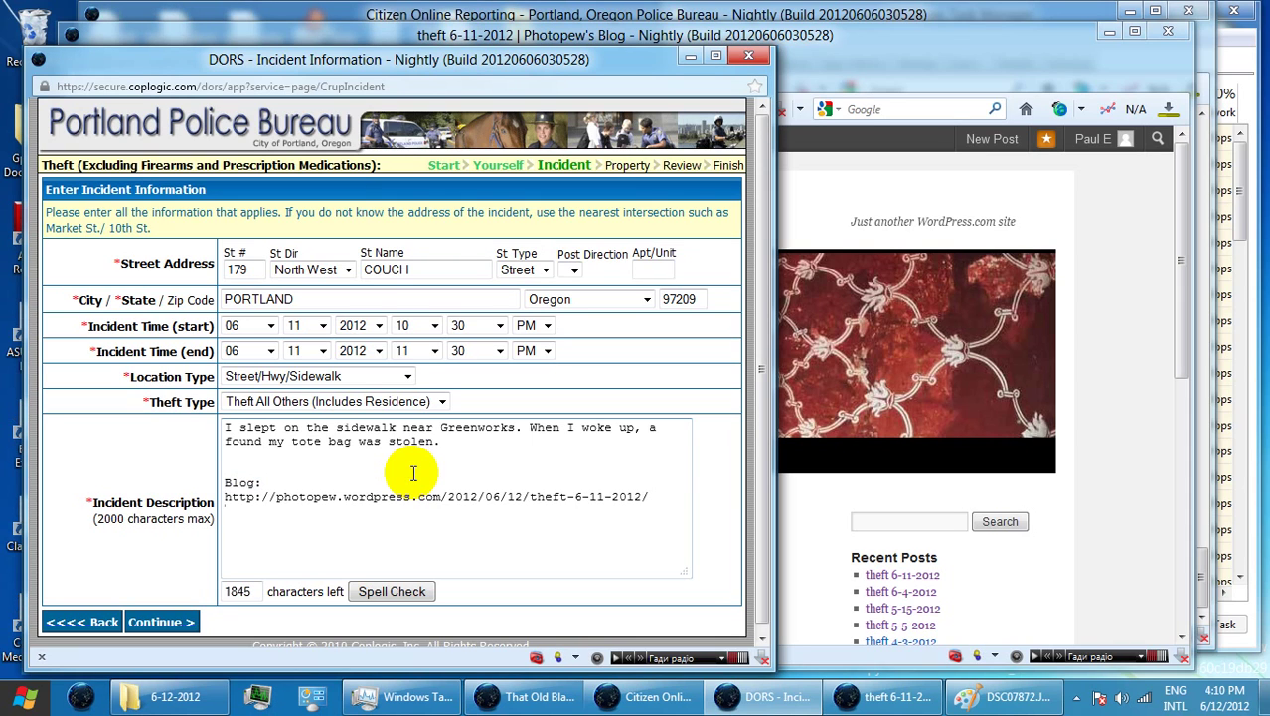
text(or)
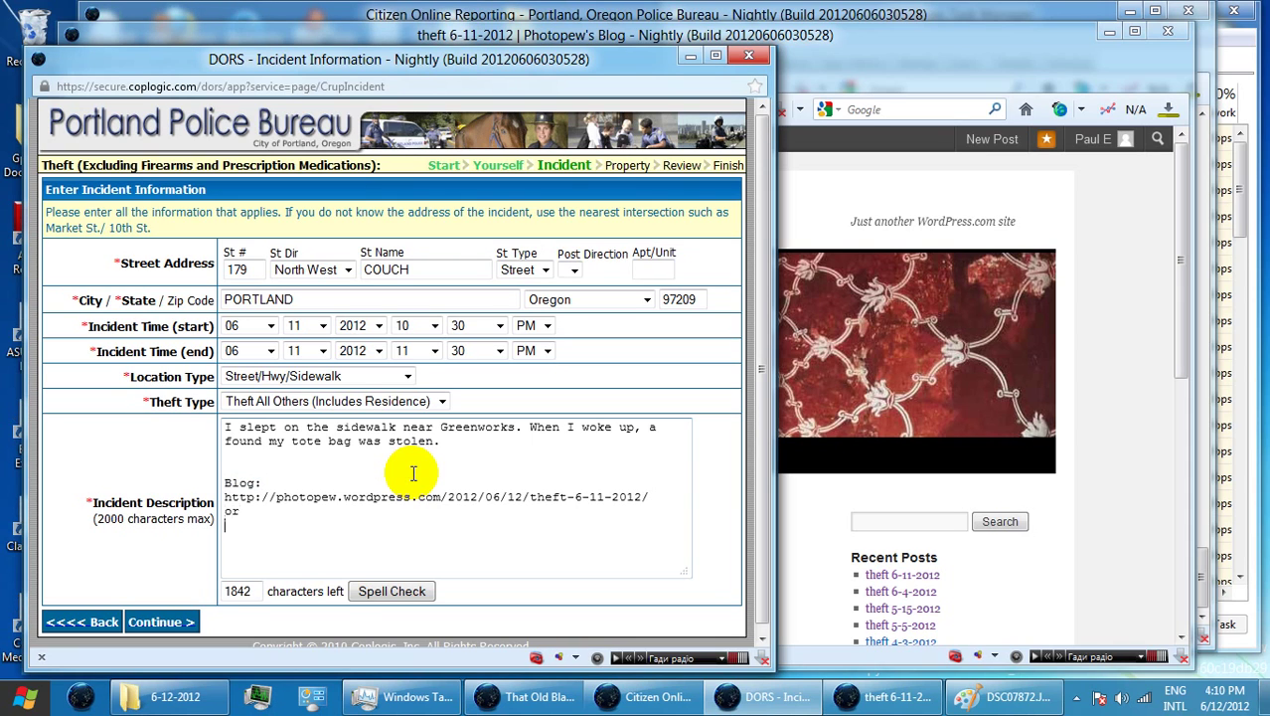
click(924, 70)
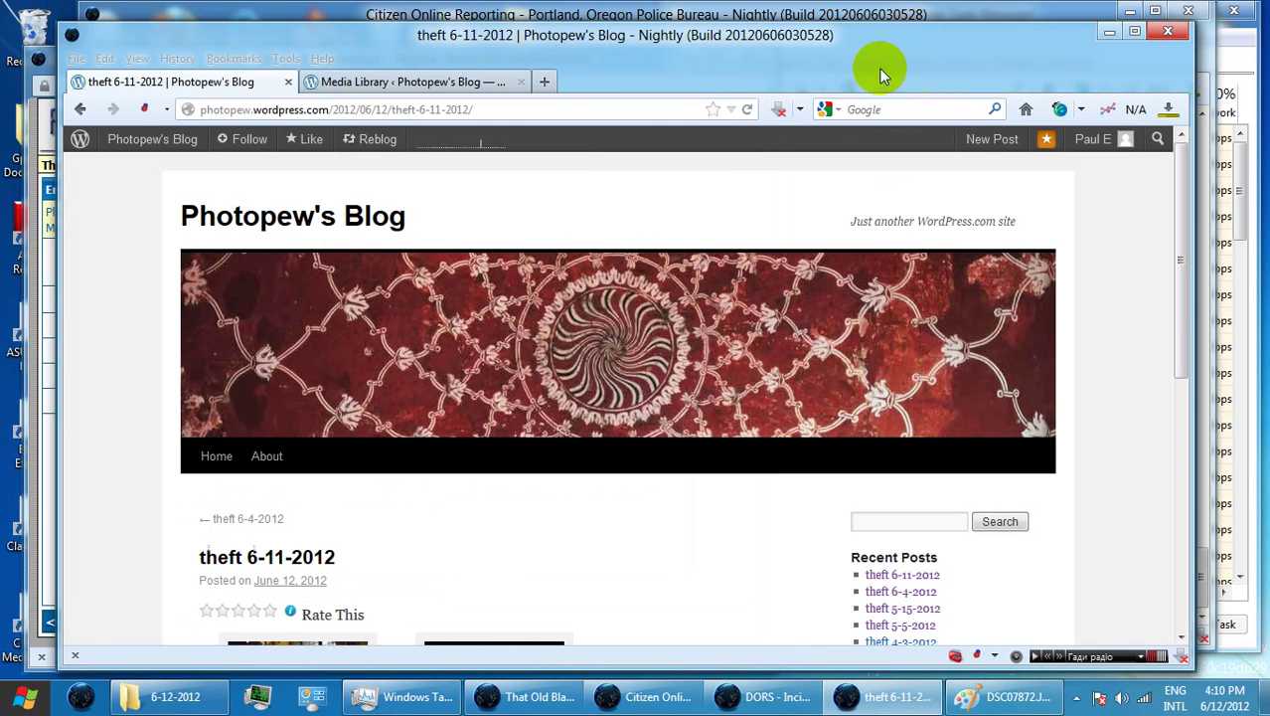
click(80, 109)
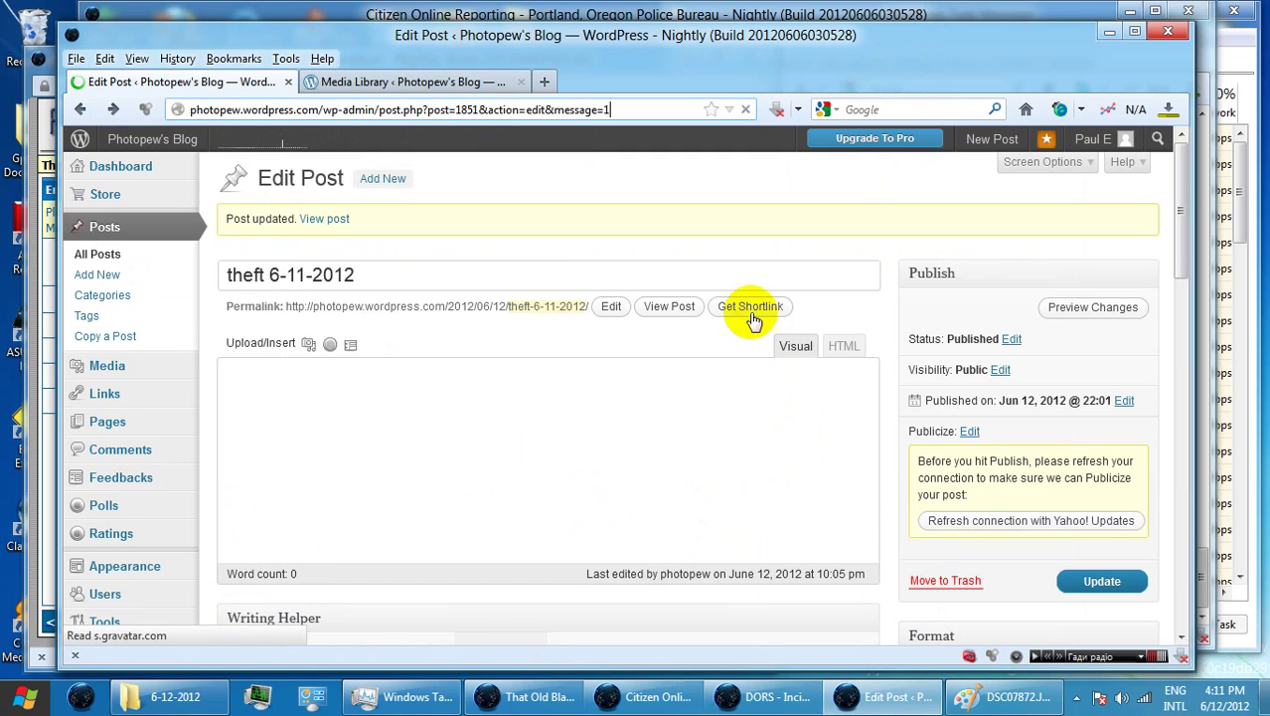
click(750, 312)
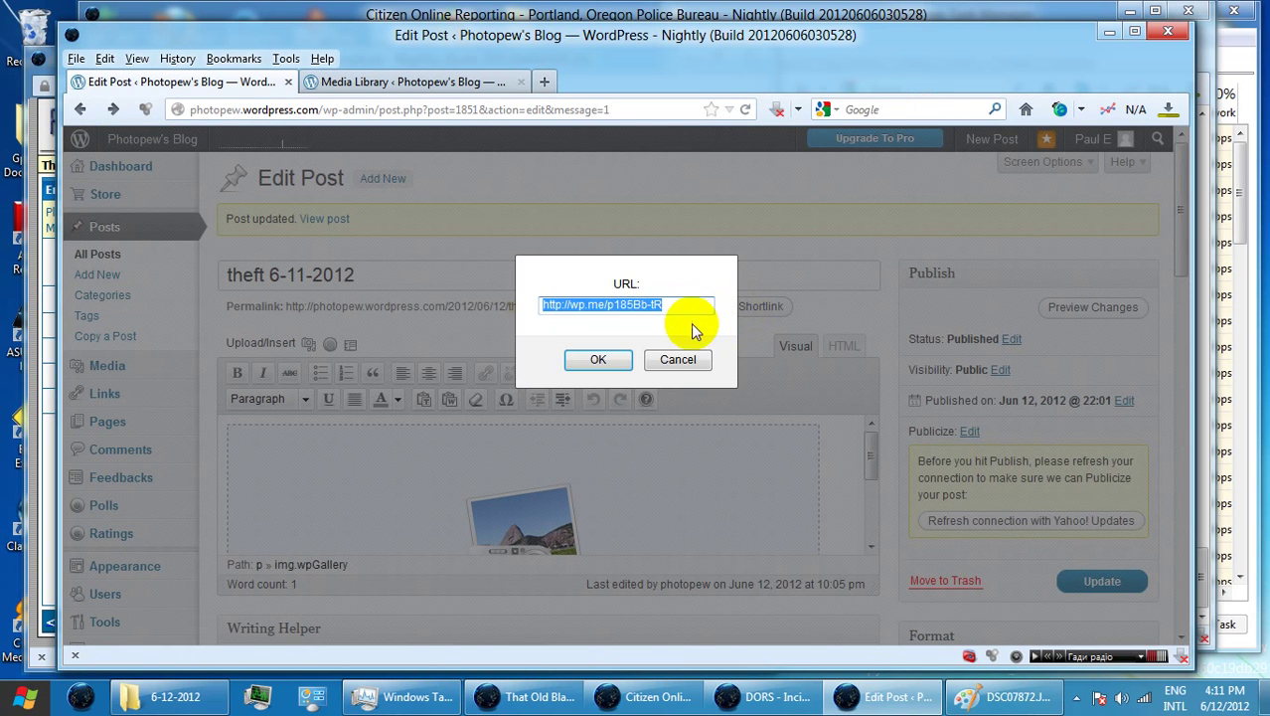
double_click(692, 306)
drag(692, 306, 503, 294)
key(ctrl+c)
click(624, 360)
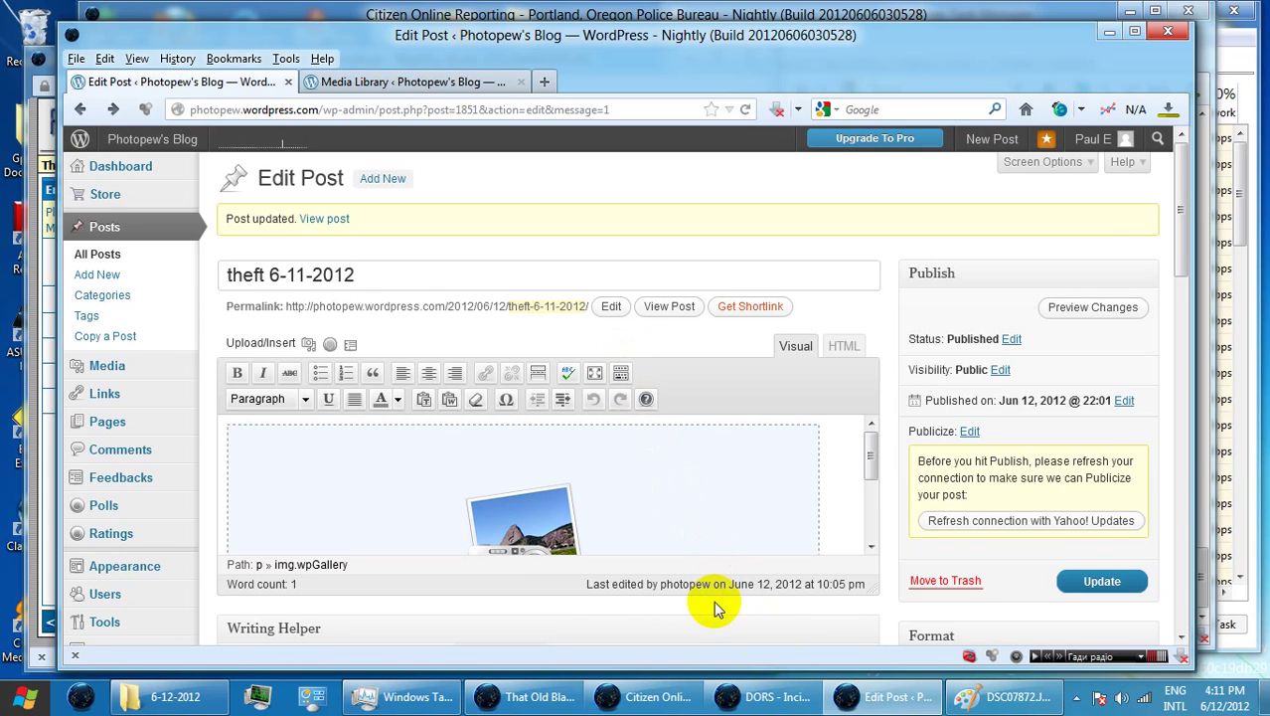
click(780, 700)
key(ctrl+v)
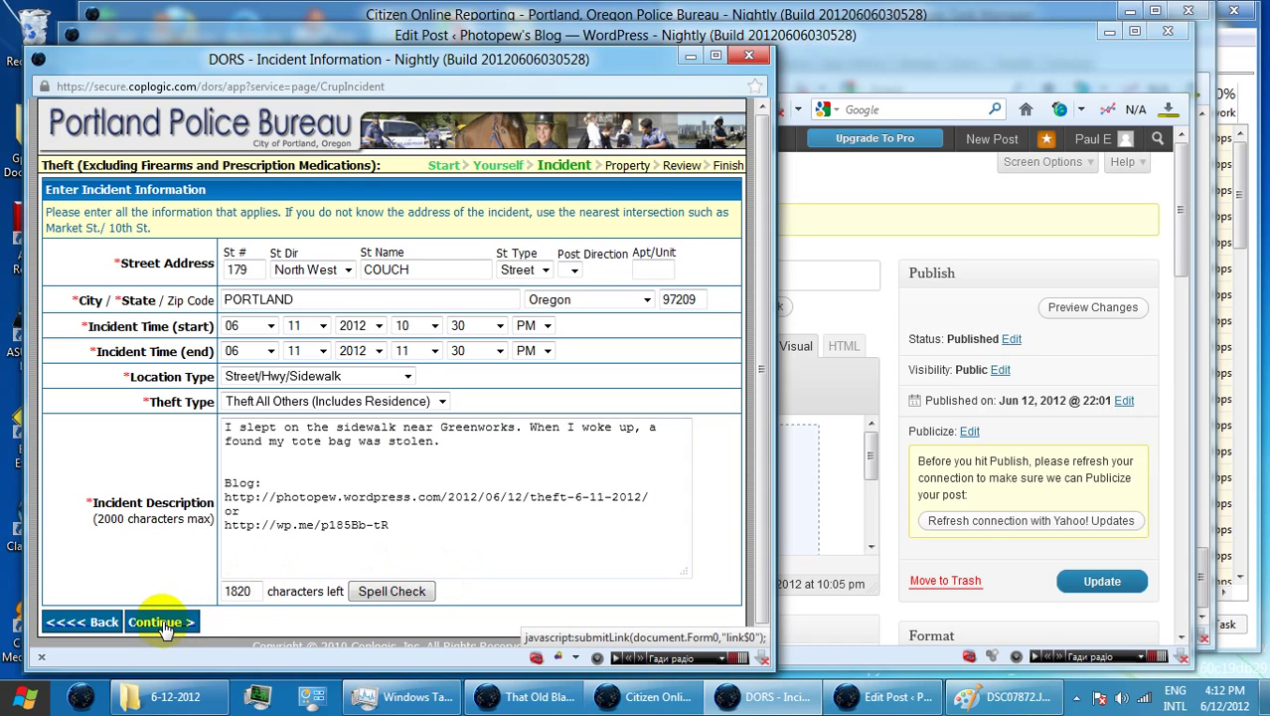
Correct the stray "a" after "When I woke up," to "I" in the incident description and continue to the property information.
click(651, 427)
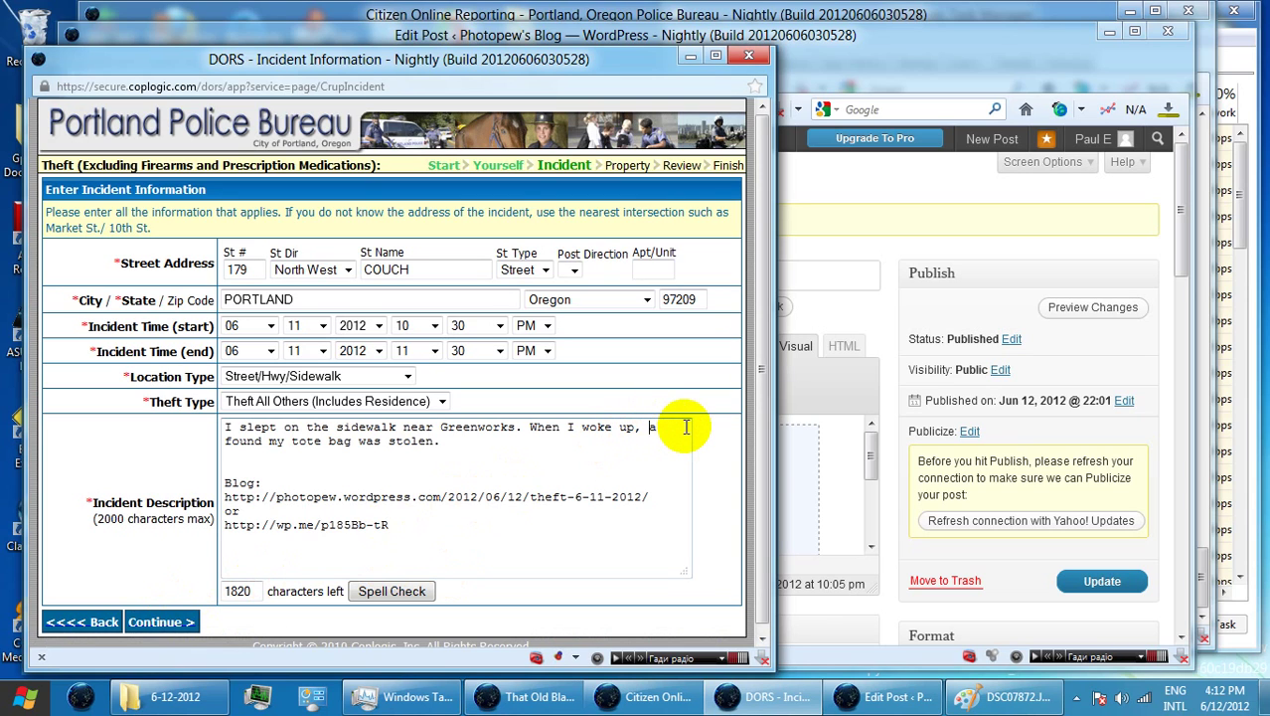
key(Delete)
text(I)
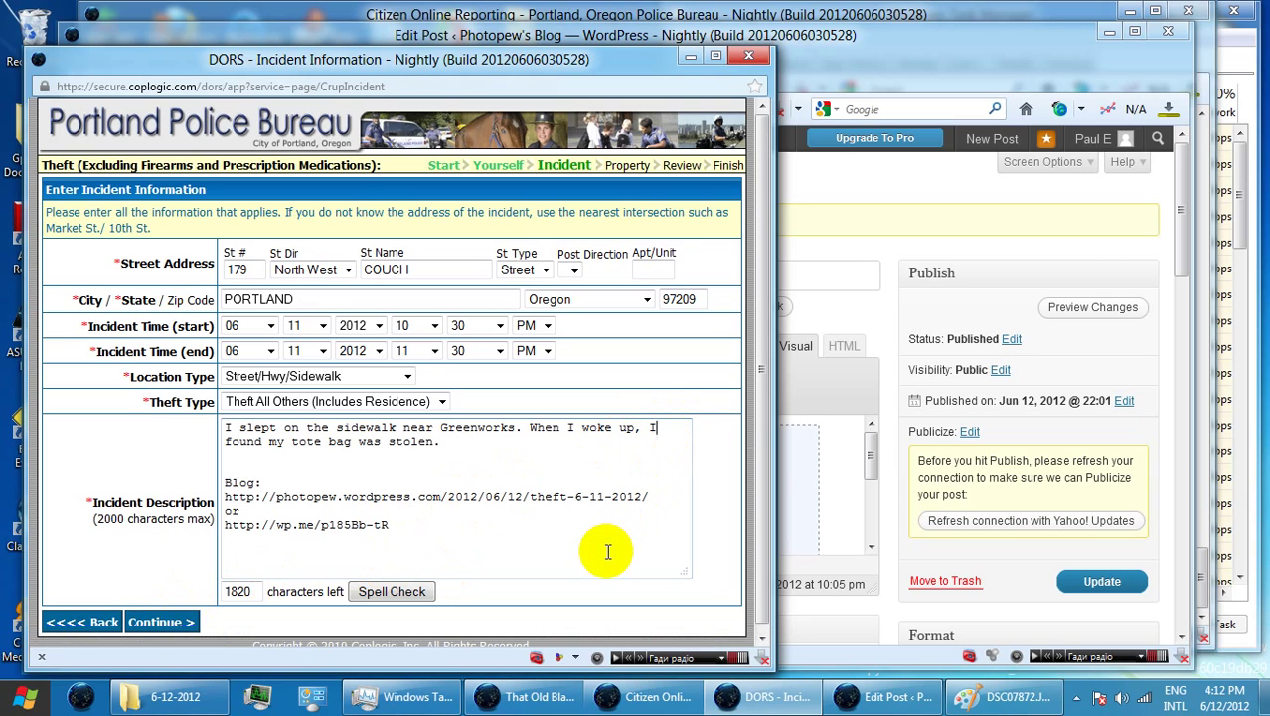
click(151, 625)
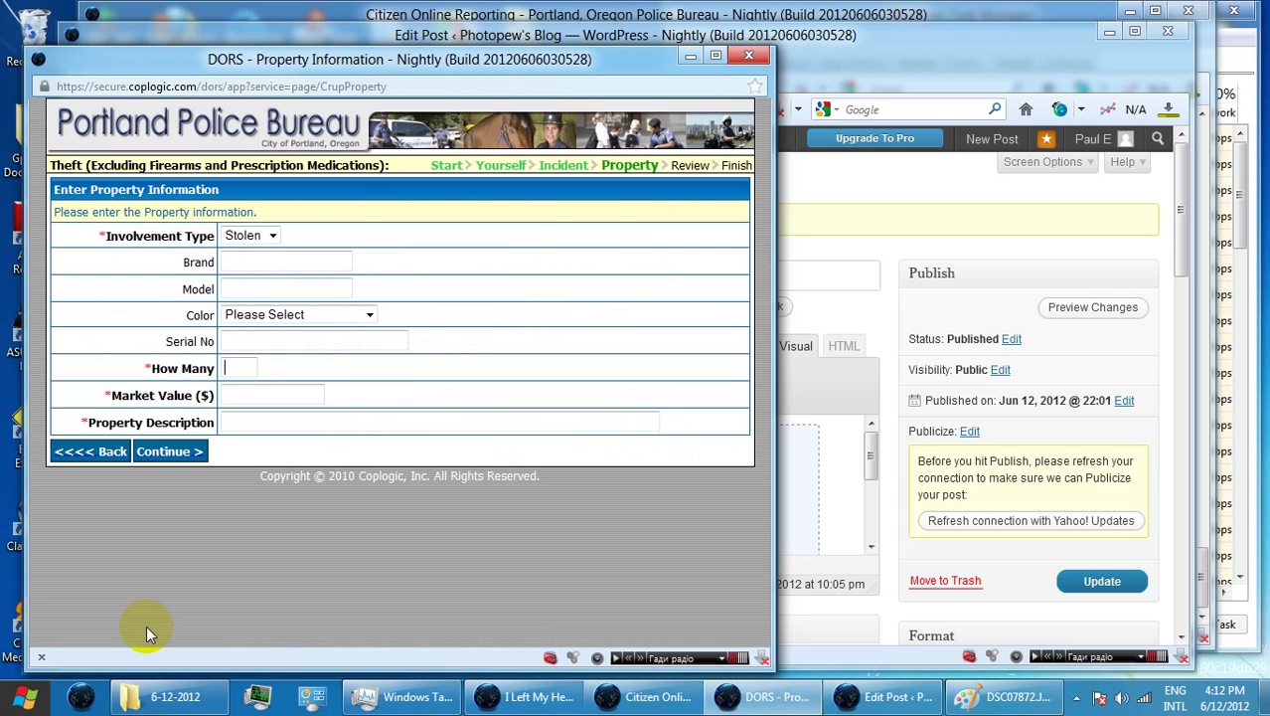
Enter Mentos as the brand and Pure as the model of the stolen property.
click(282, 265)
text(M)
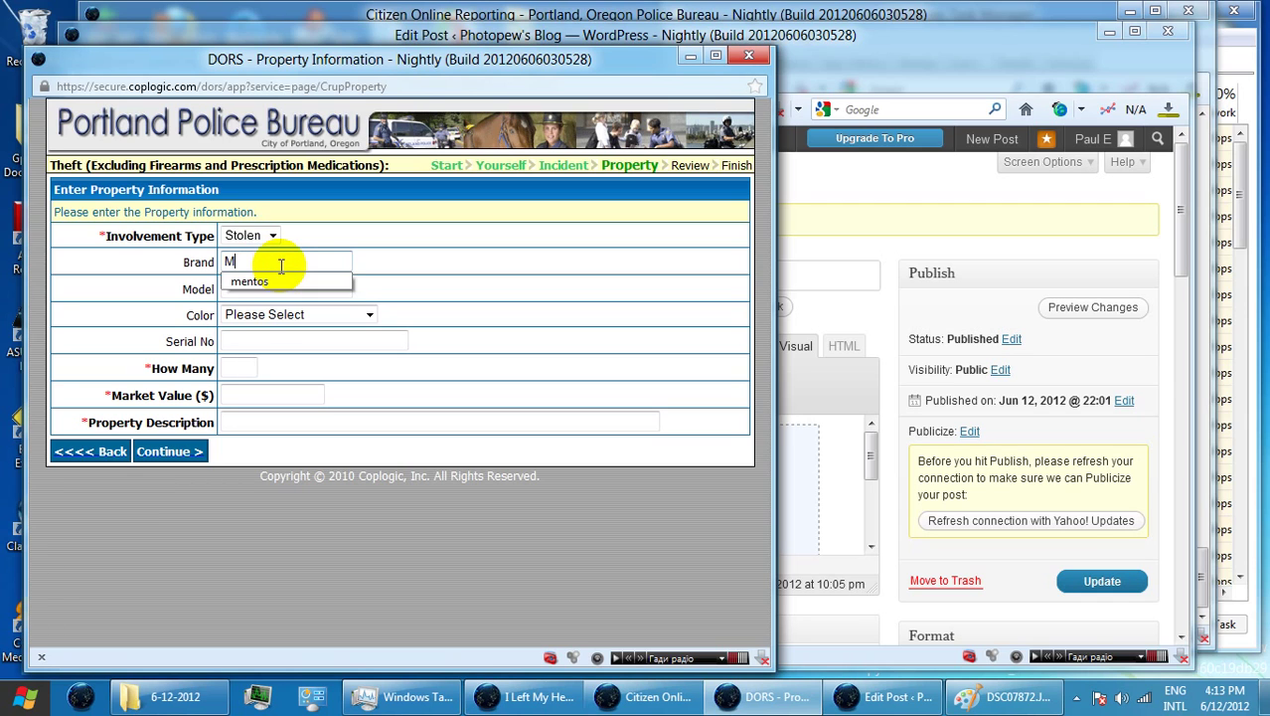
text(entos)
click(329, 285)
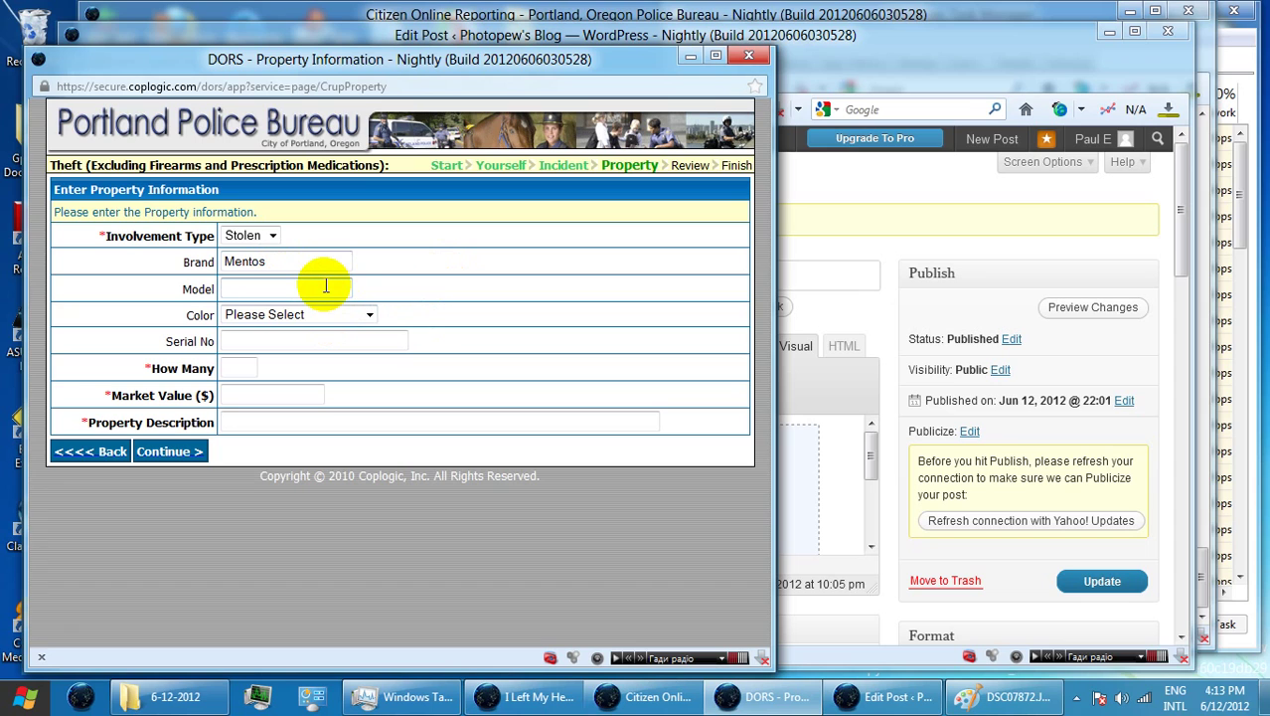
text(Pure)
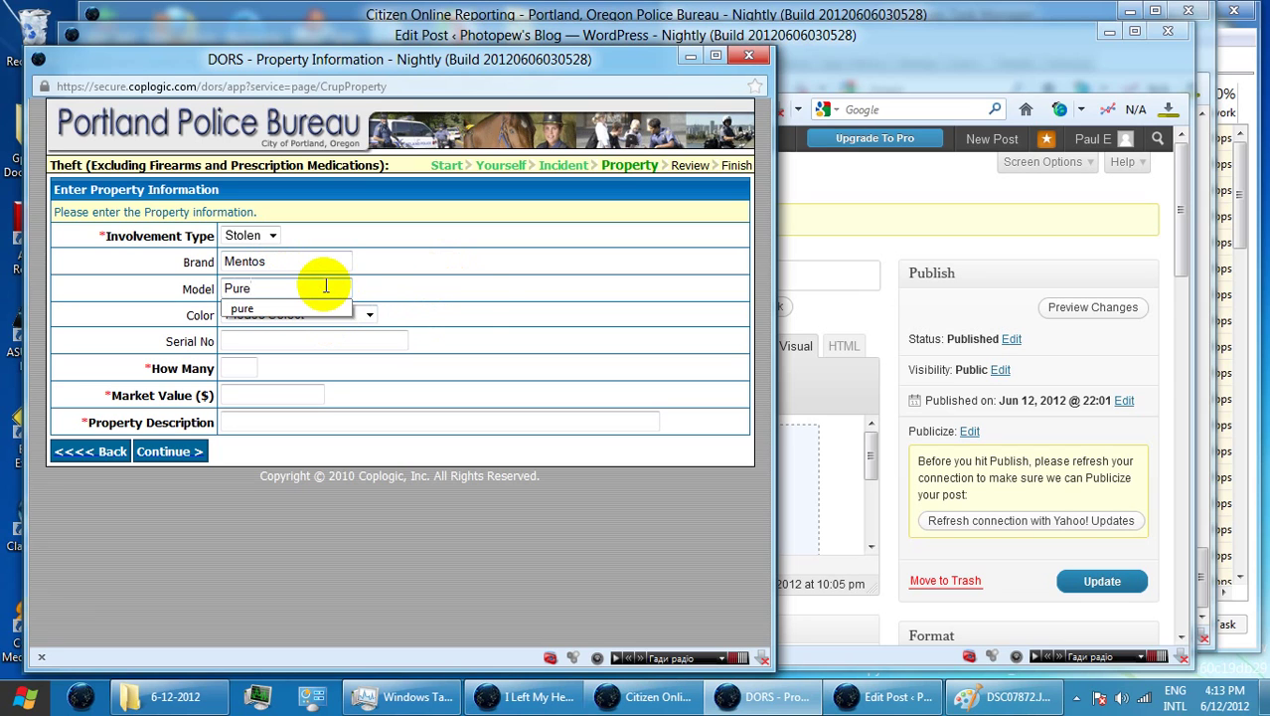
key(Tab)
Set the quantity to 2, the market value to 2.00 and the description to "Mentos mint gum.", and submit the item.
click(225, 370)
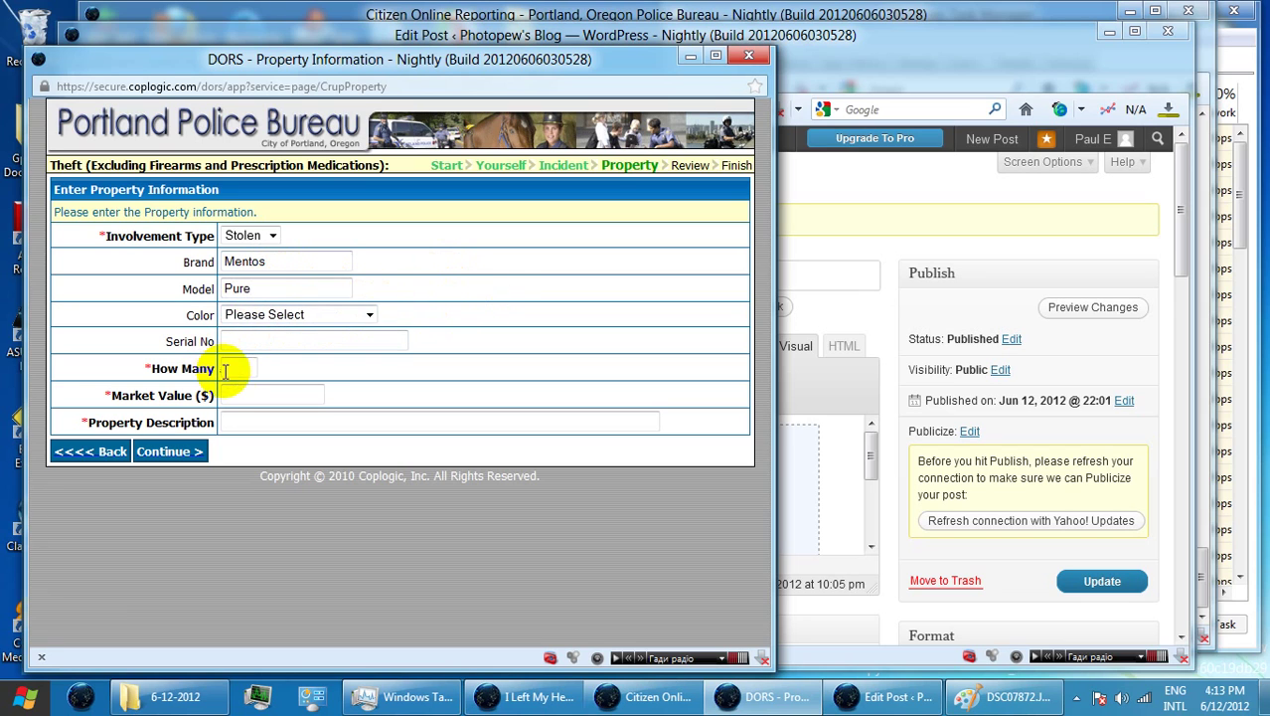
text(2)
key(Tab)
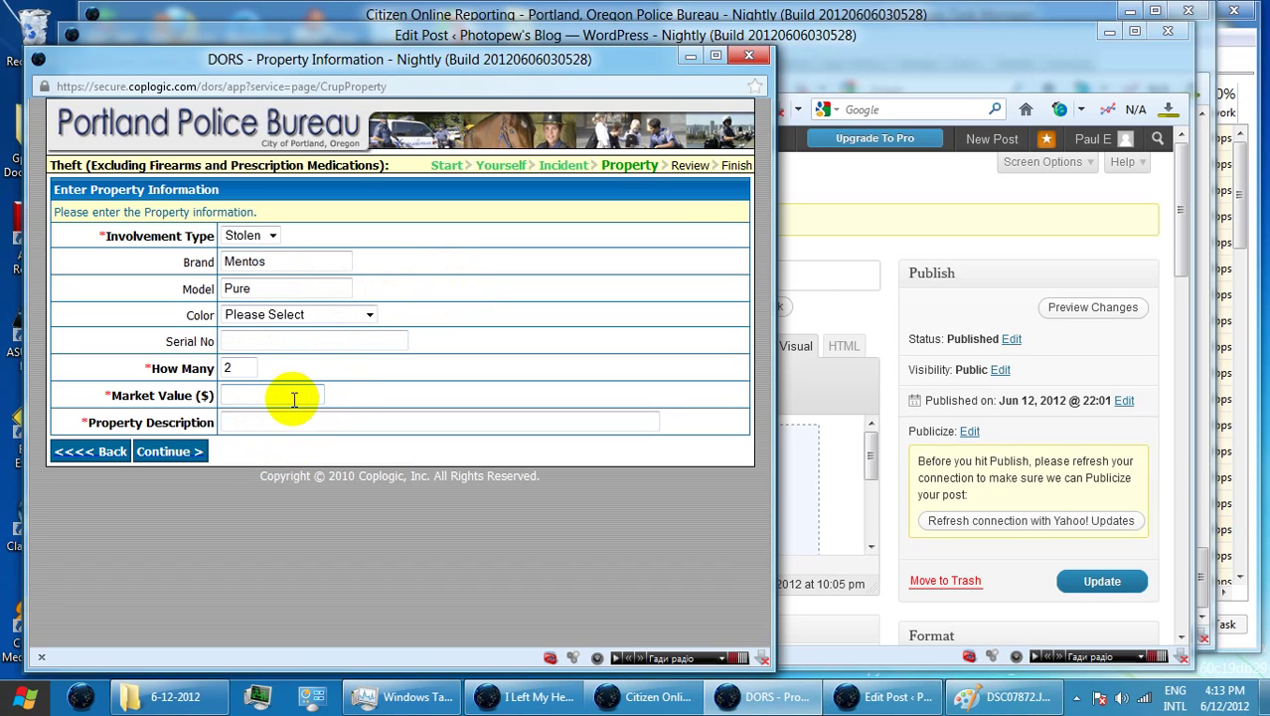
text(2.00)
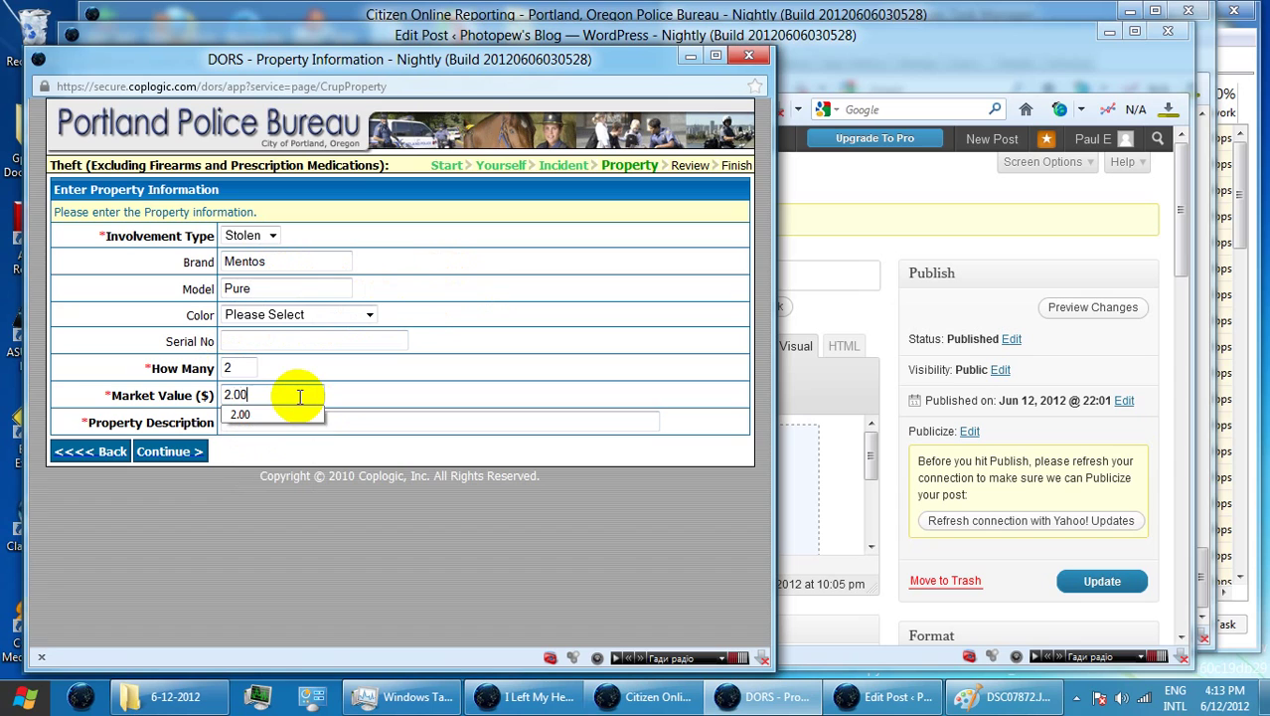
click(379, 425)
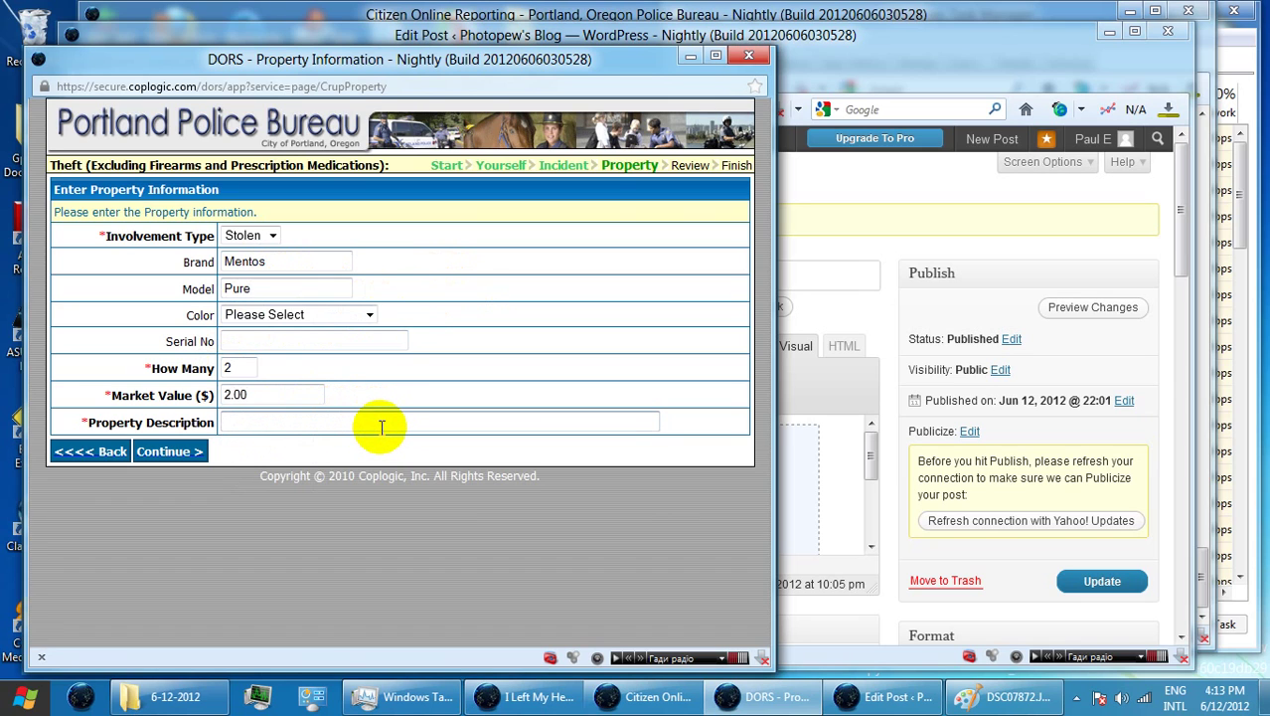
text(Mentos mi)
double_click(381, 428)
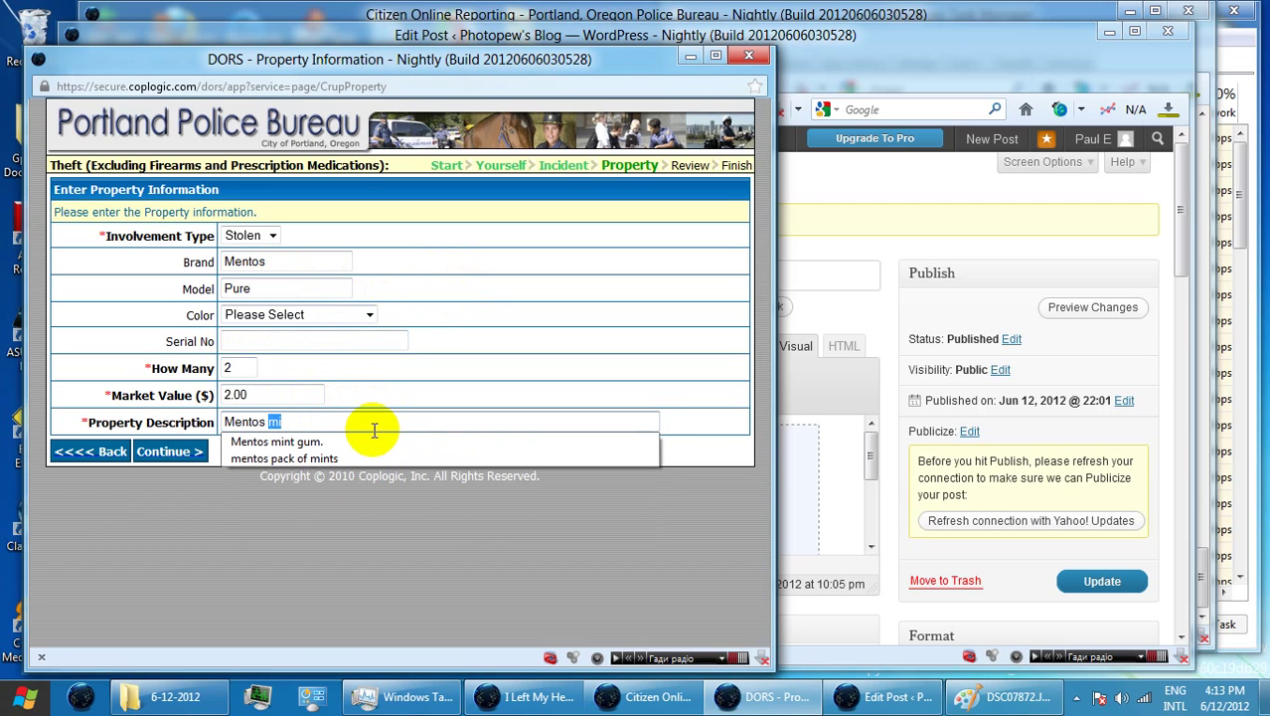
click(370, 439)
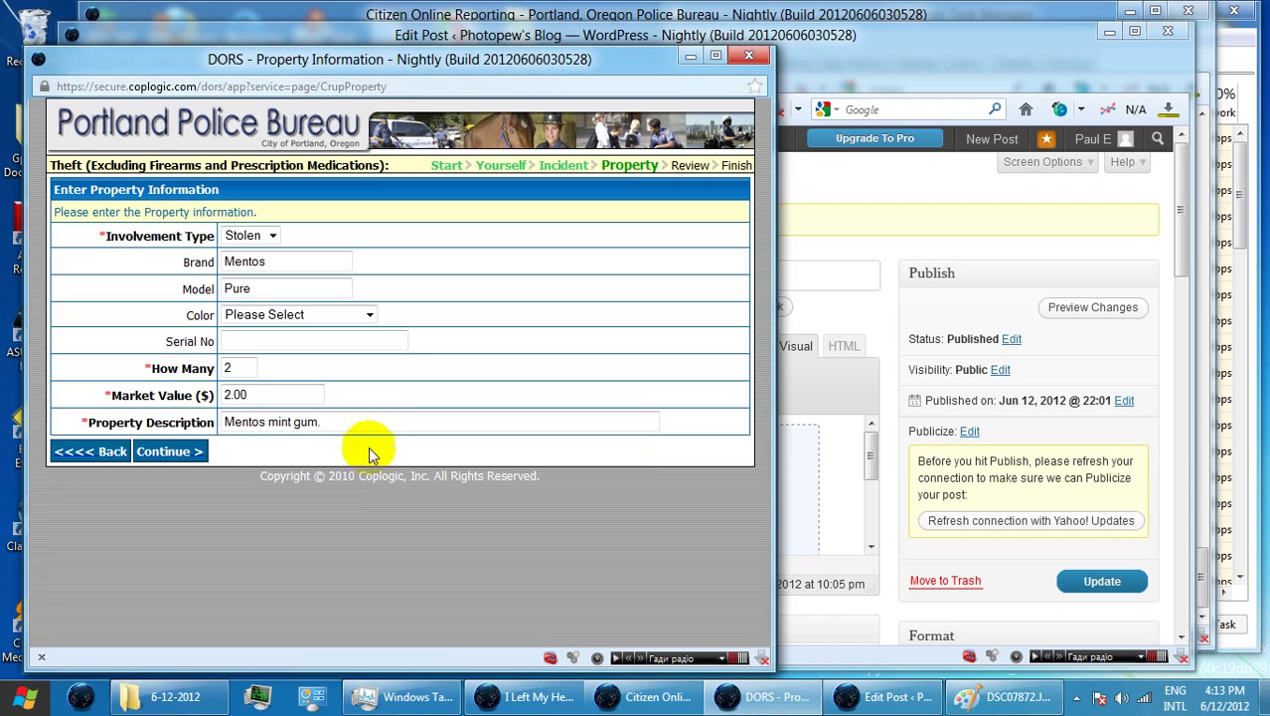
click(188, 456)
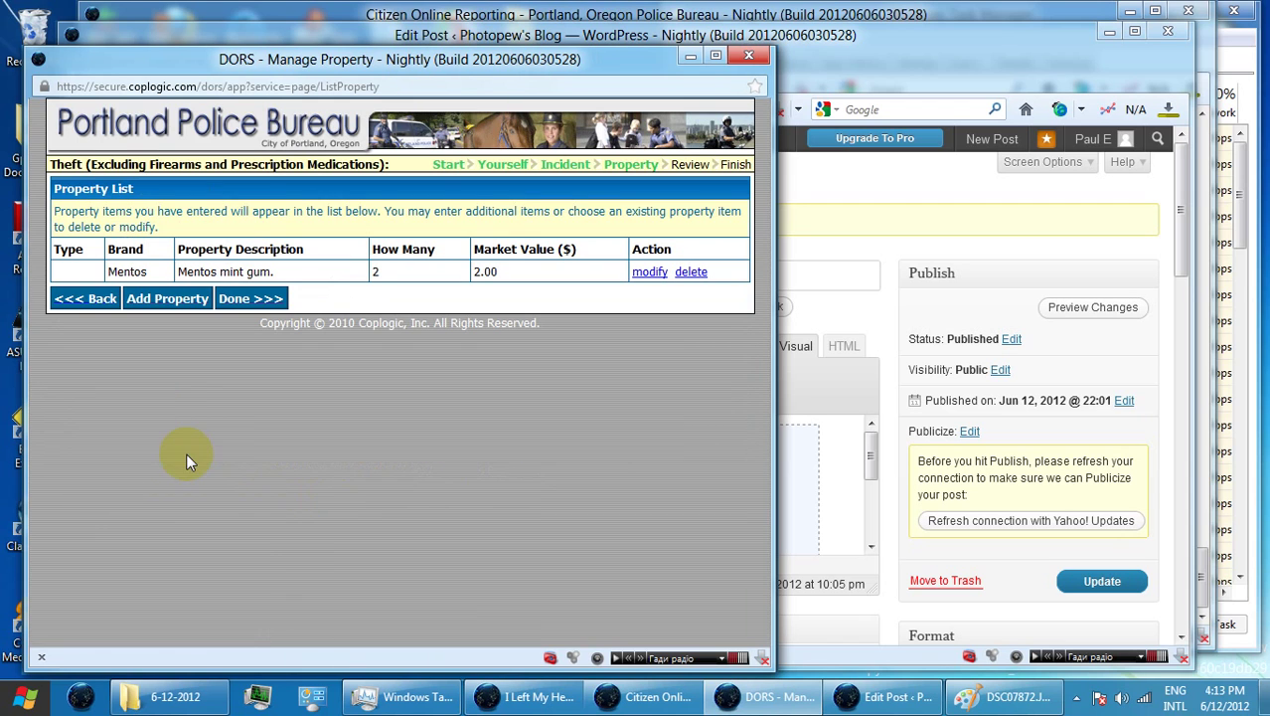
Add another stolen property item with top ramen as the brand and 120 sheet as the model.
click(191, 303)
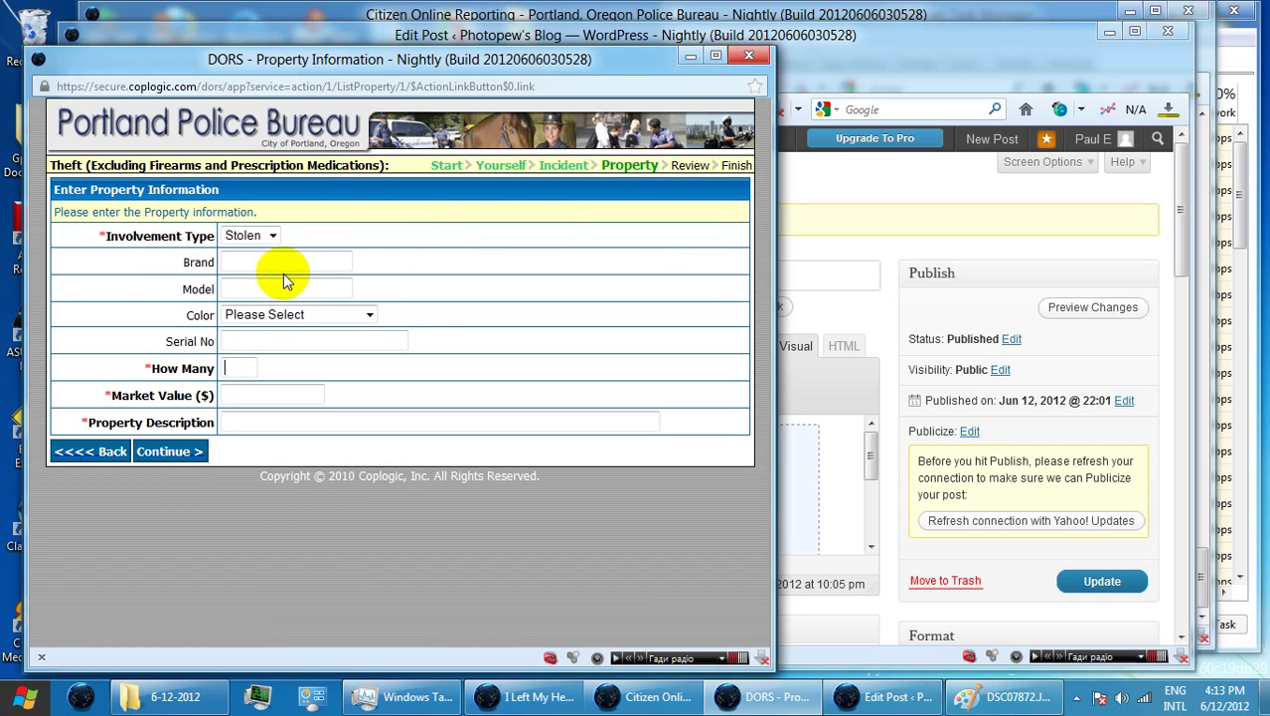
click(283, 263)
click(283, 263)
text(t)
click(290, 315)
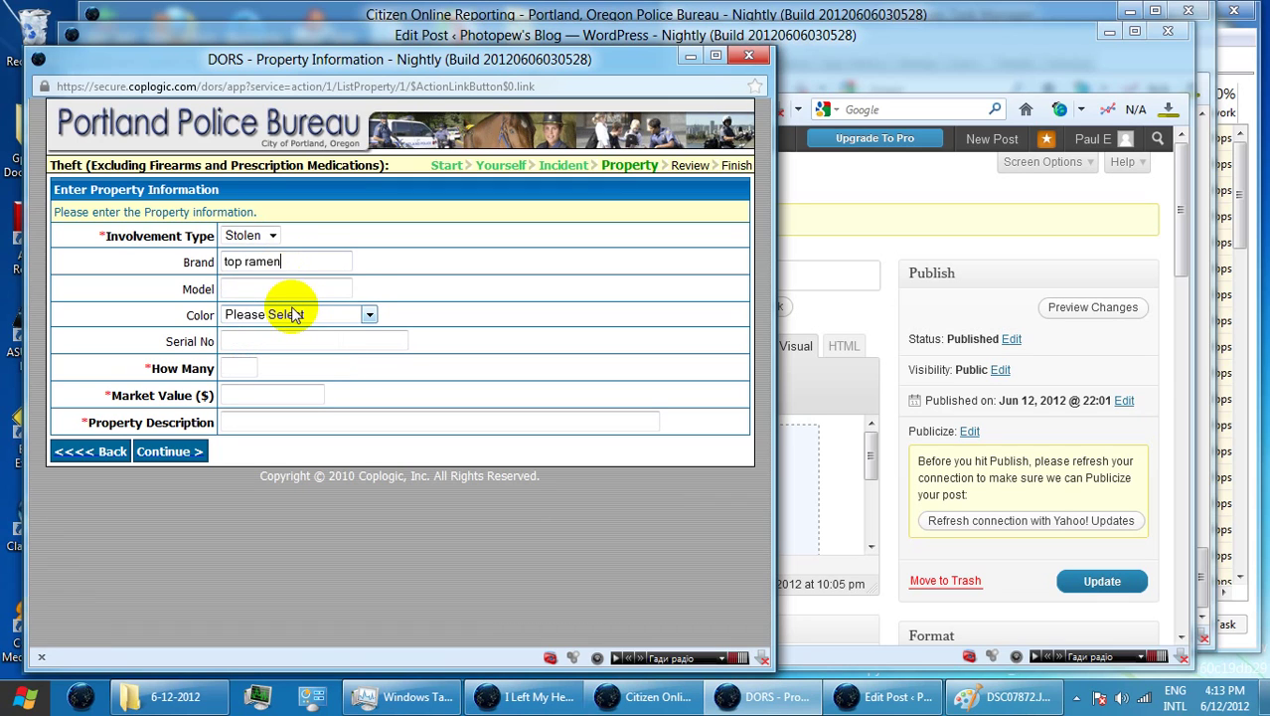
click(277, 288)
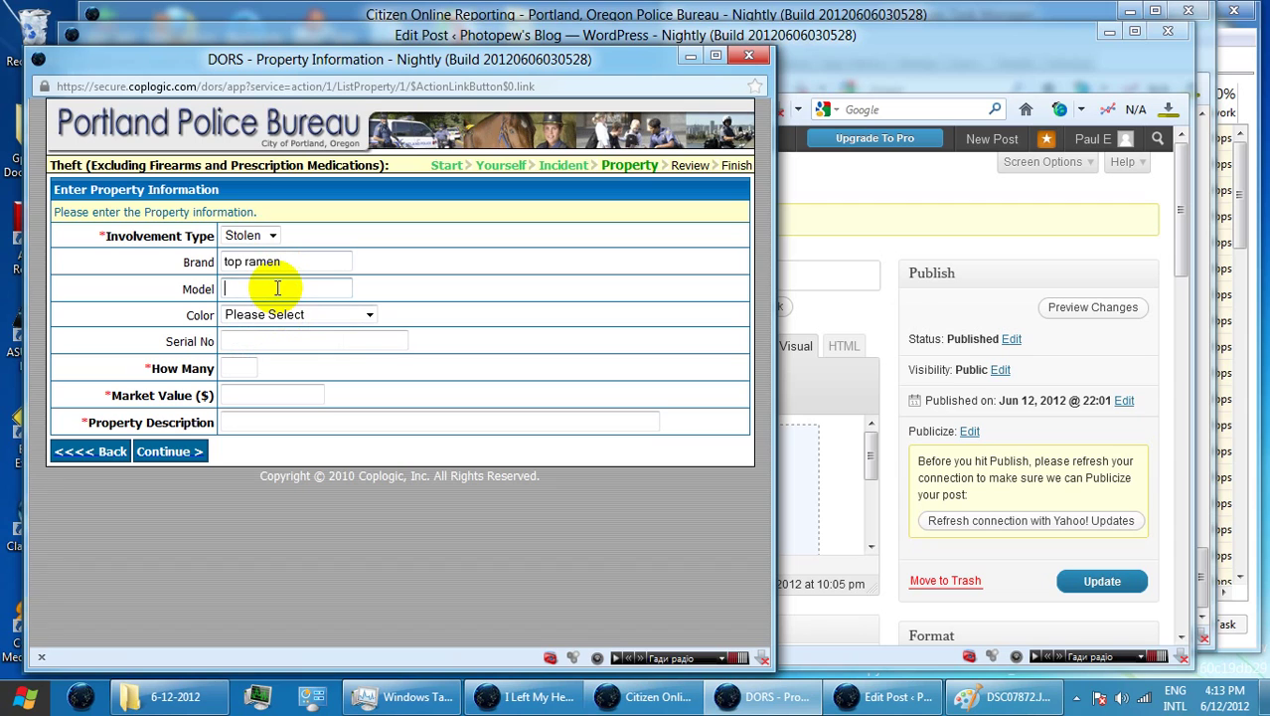
text(12)
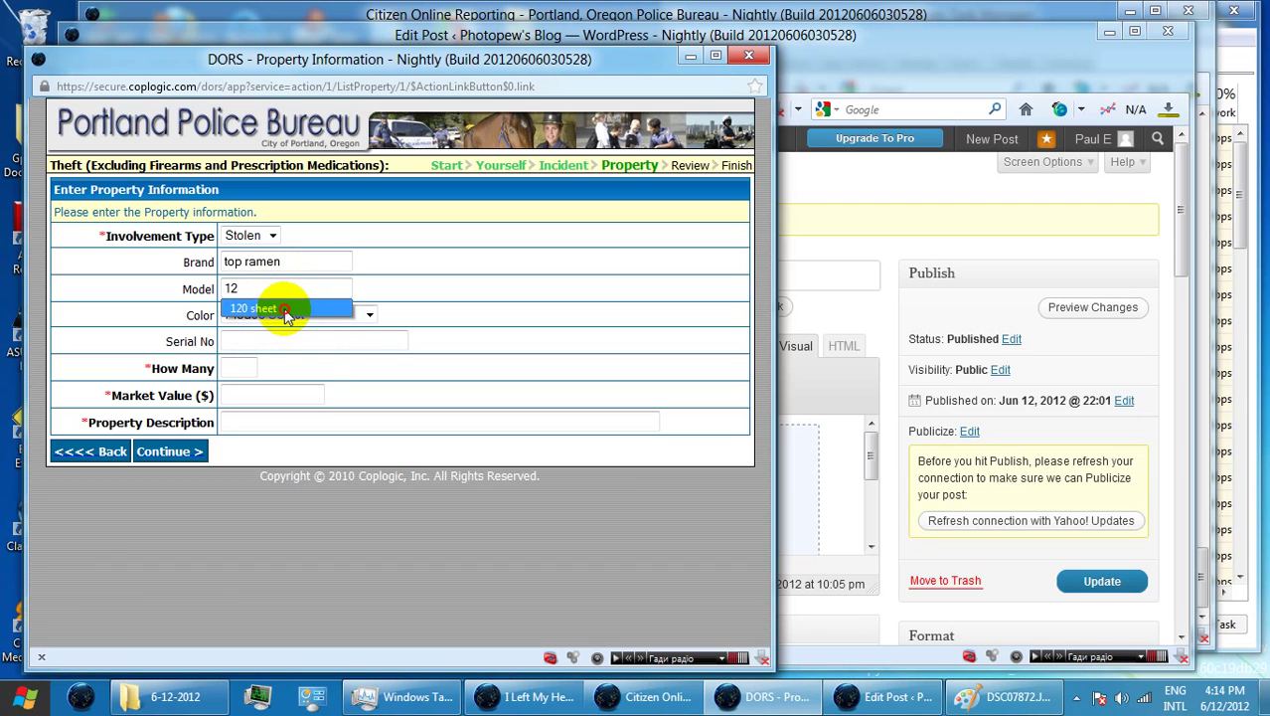
click(273, 310)
Set the quantity to 1, the market value to 6000.00 and the description to "my notebook with my notes.", and submit the item.
click(257, 368)
text(1)
click(297, 396)
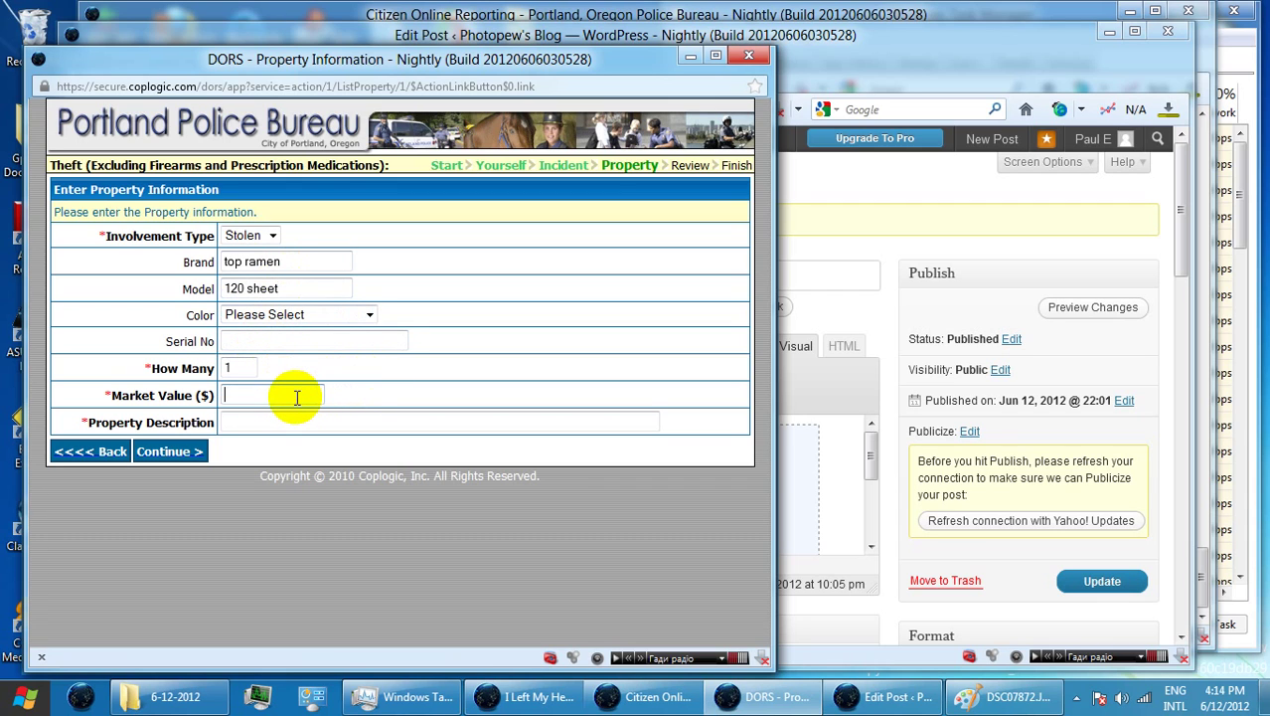
text(6000)
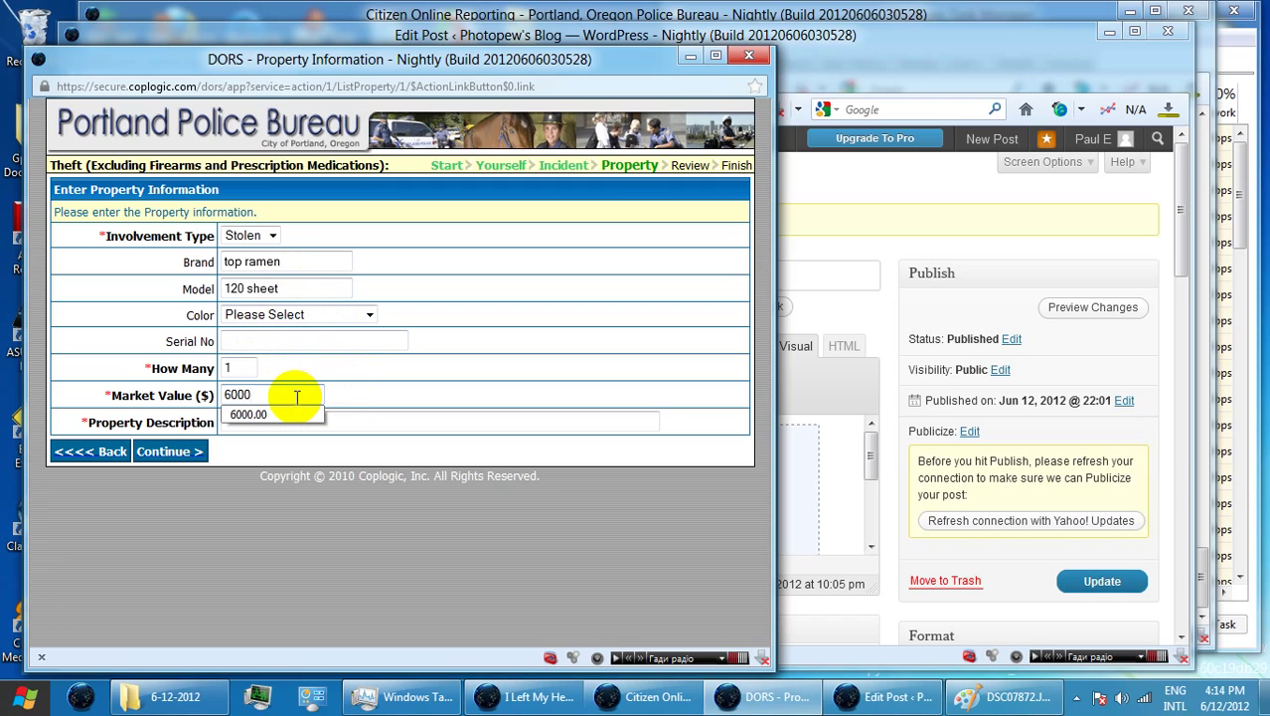
text(.00)
click(433, 419)
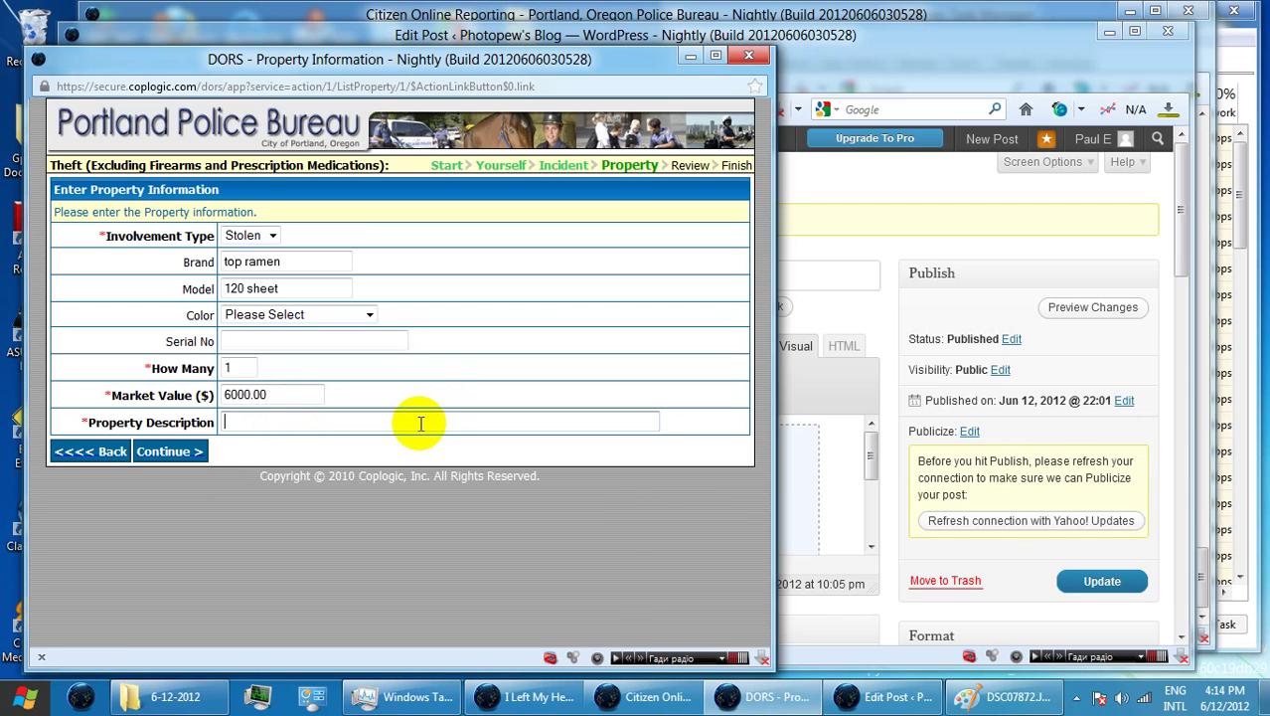
text(My)
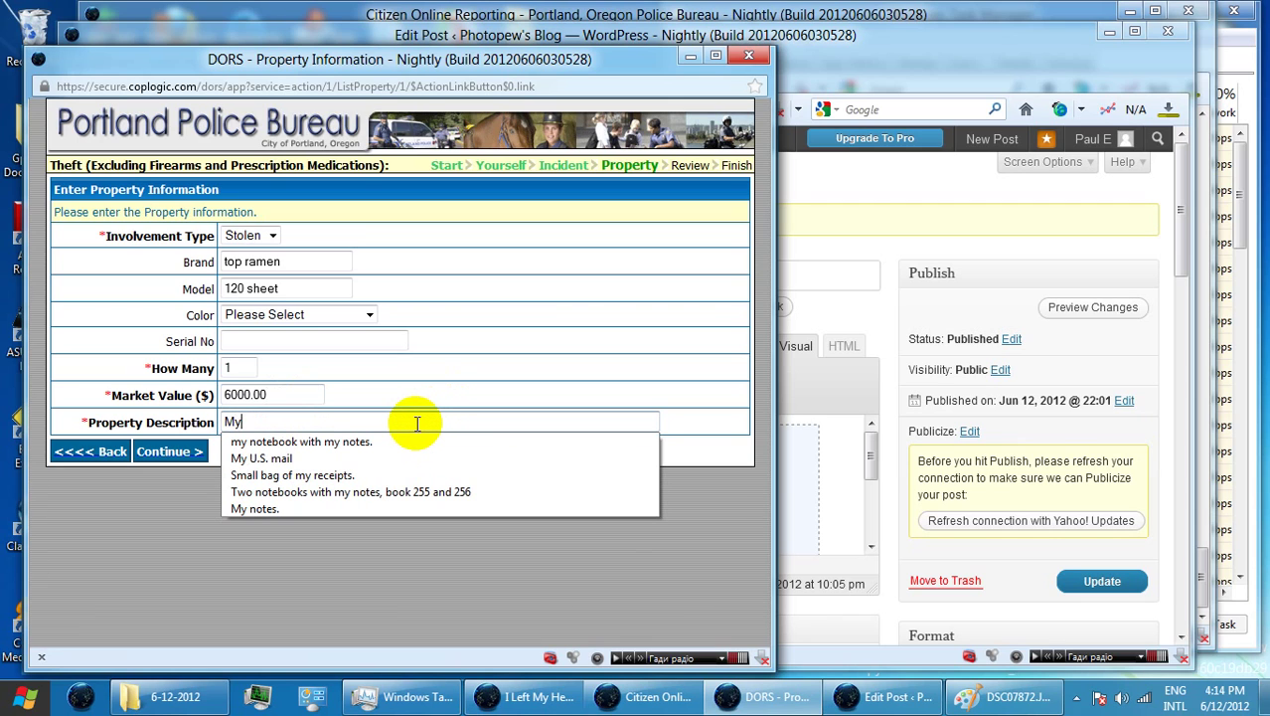
click(391, 442)
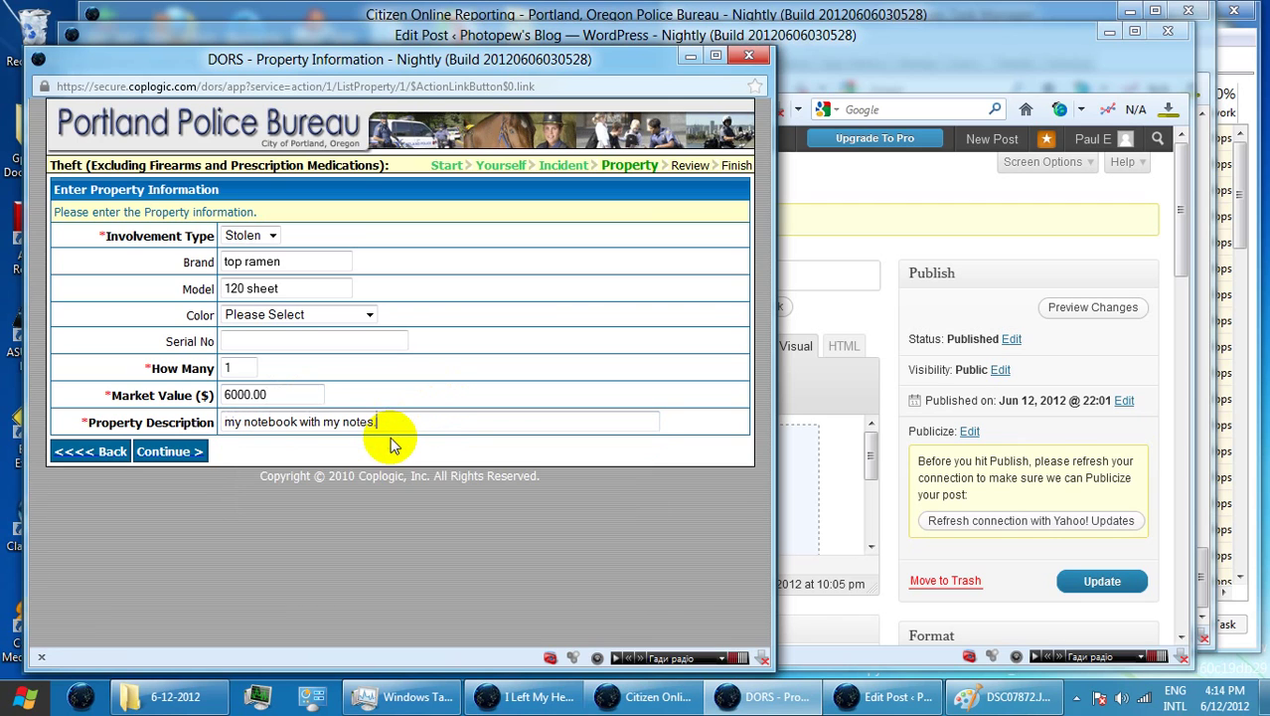
click(171, 452)
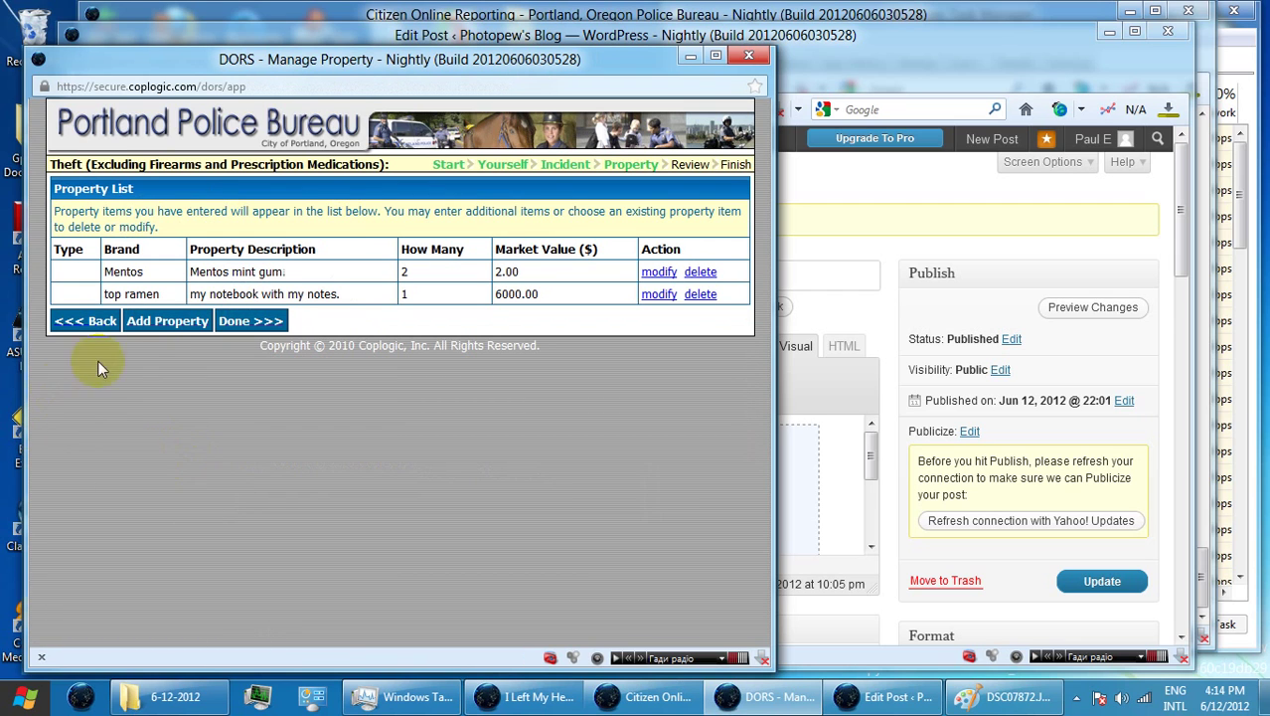
Add another stolen property item without a brand, with quantity 1 and market value 0.00.
click(162, 328)
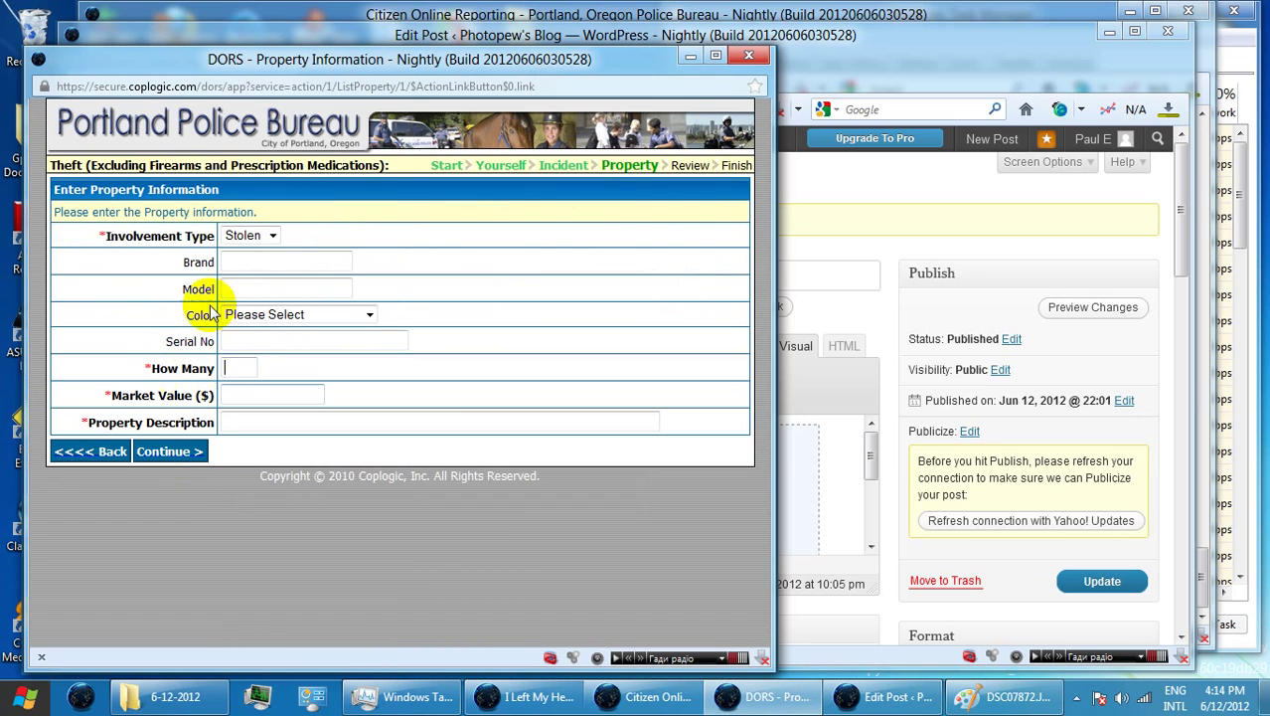
click(262, 259)
click(263, 259)
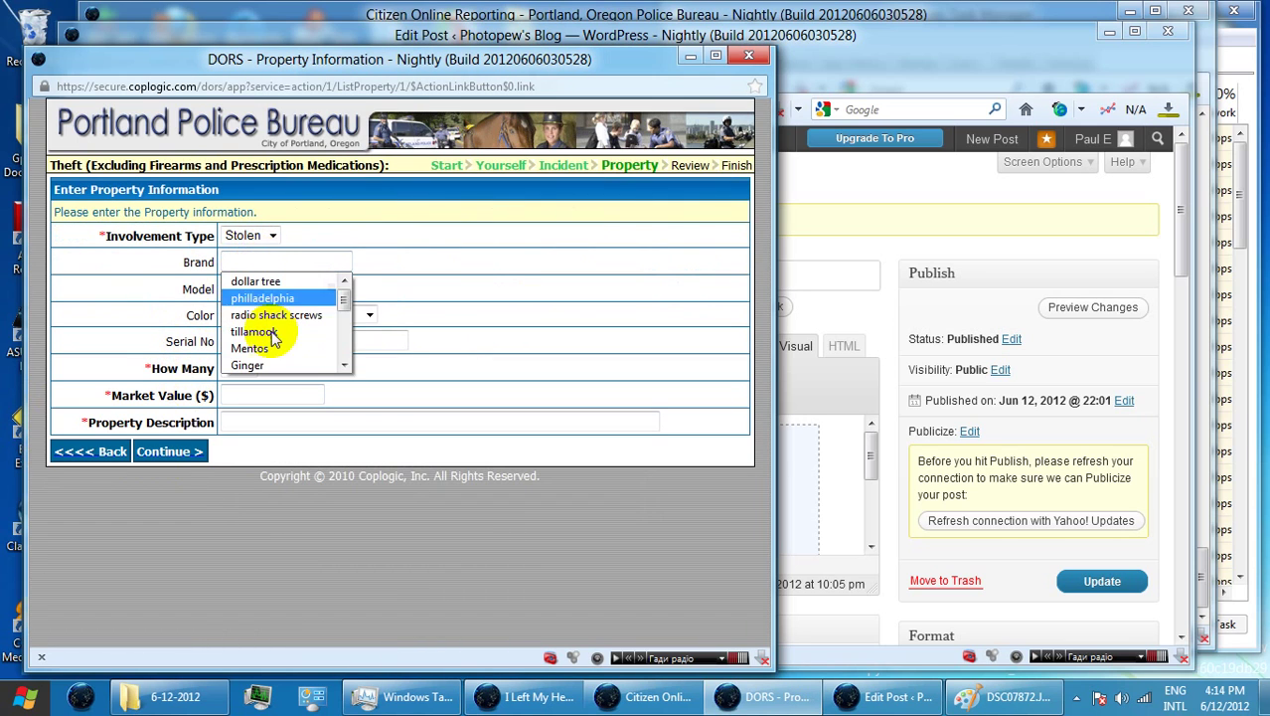
click(456, 259)
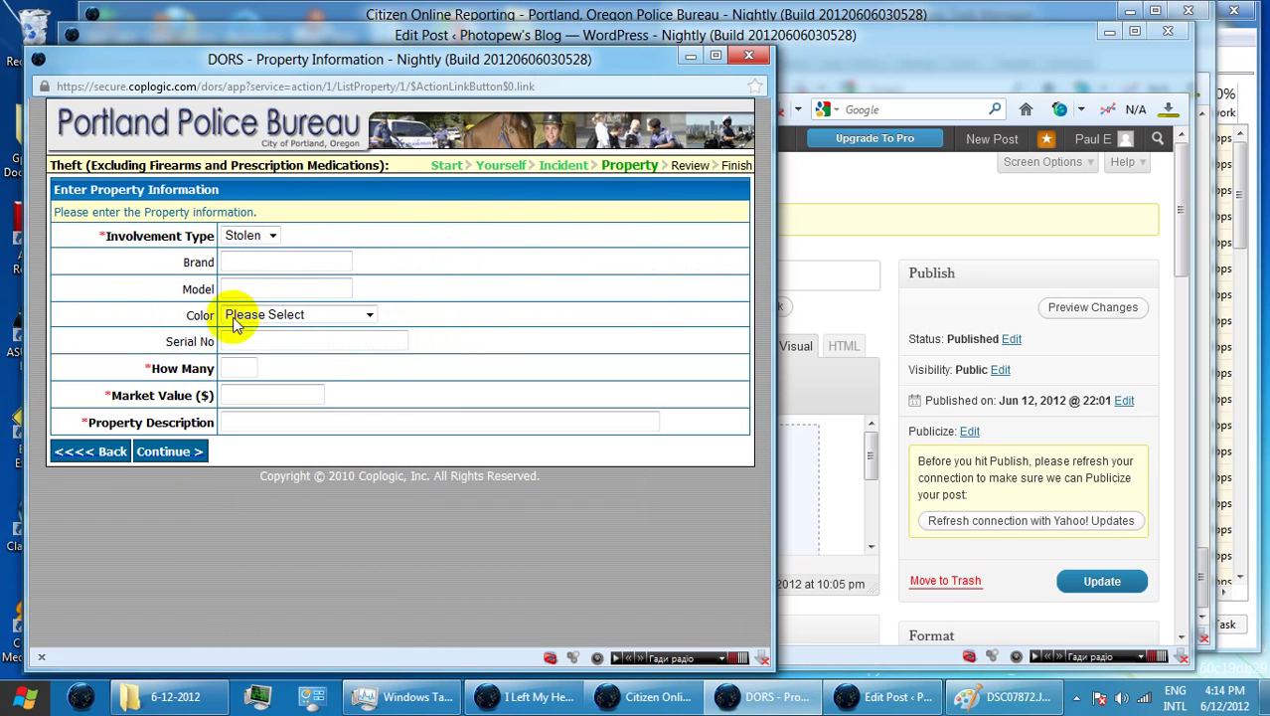
click(243, 369)
text(1)
click(300, 397)
click(312, 401)
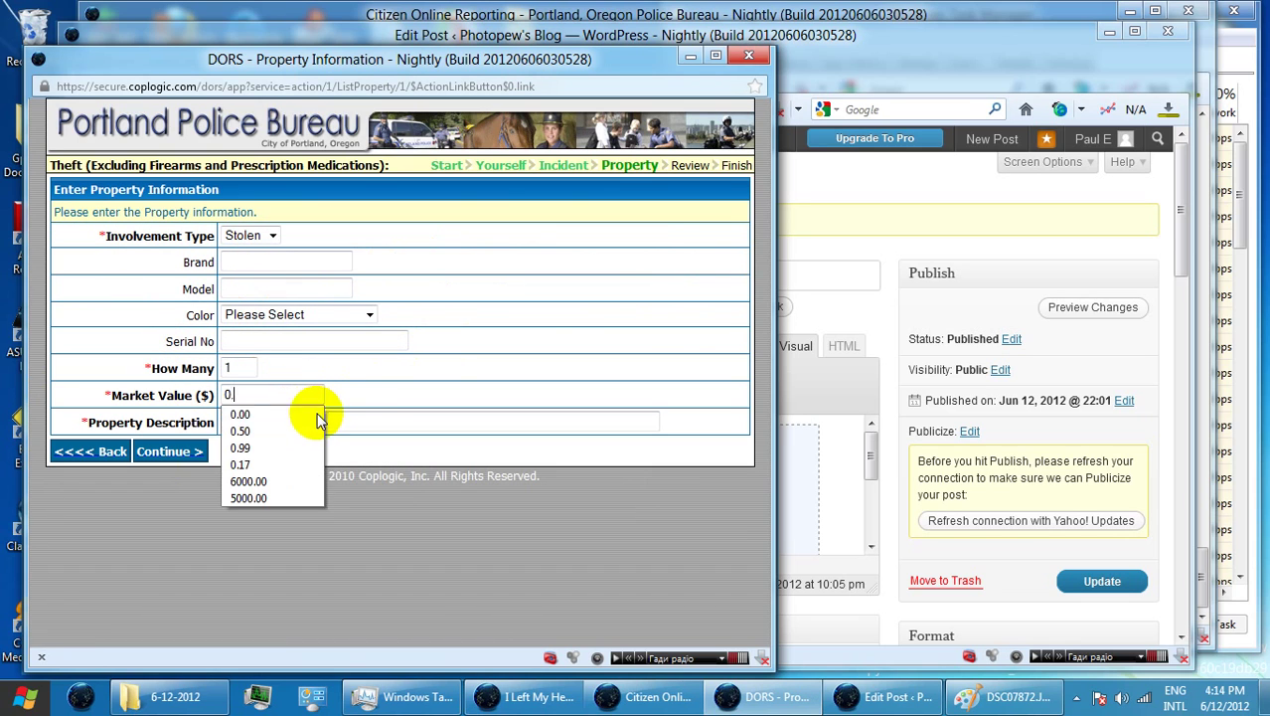
click(320, 411)
Describe the item as "A small bag with my receipts." and submit it to the property list.
click(362, 422)
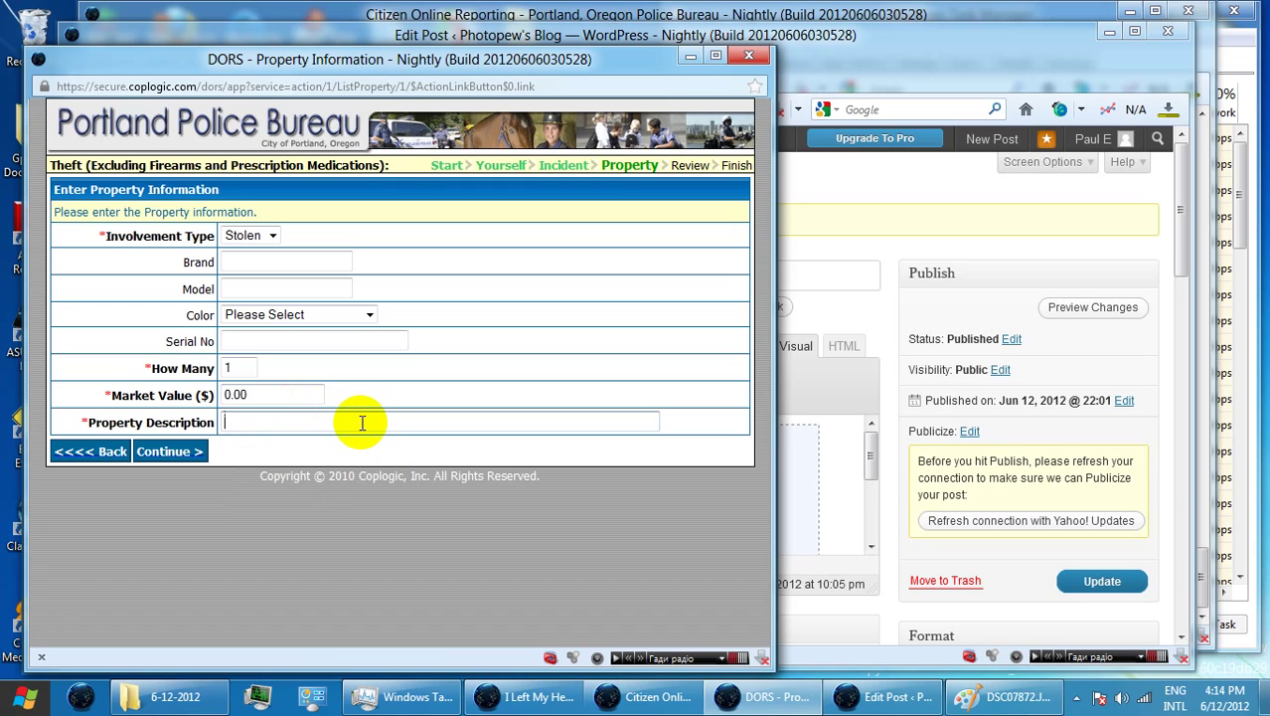
text(A small )
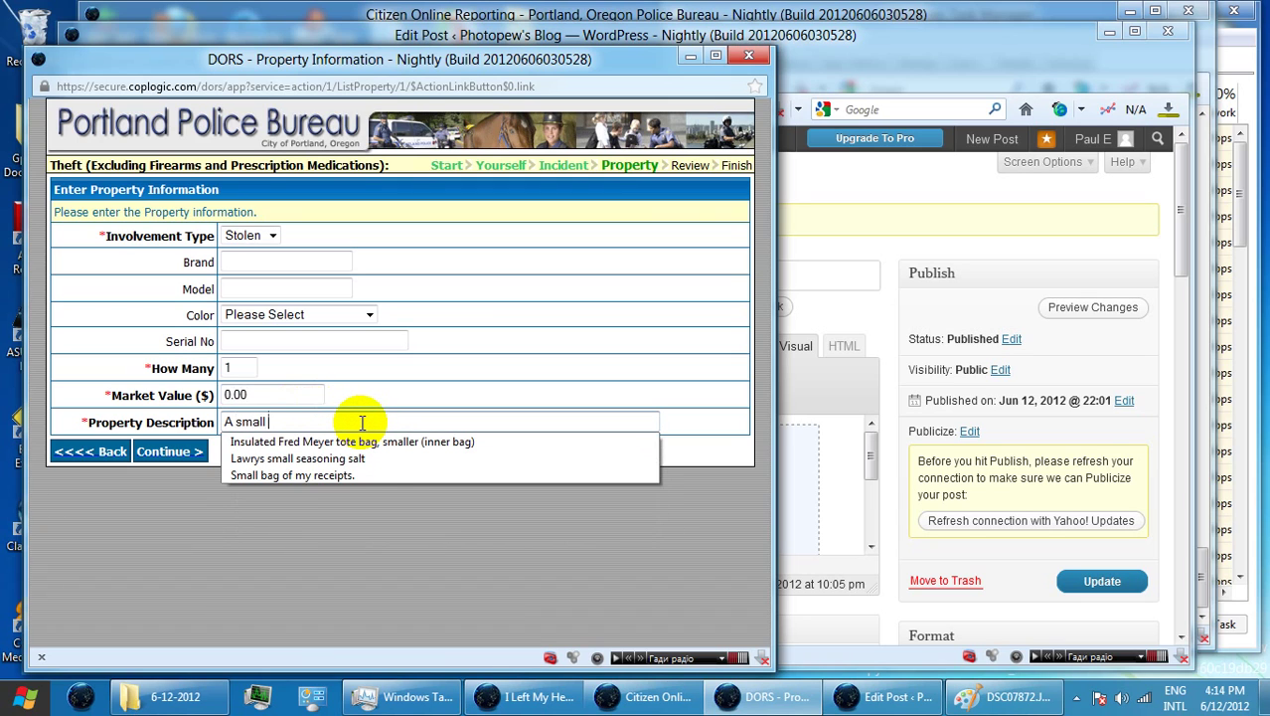
text(bag with )
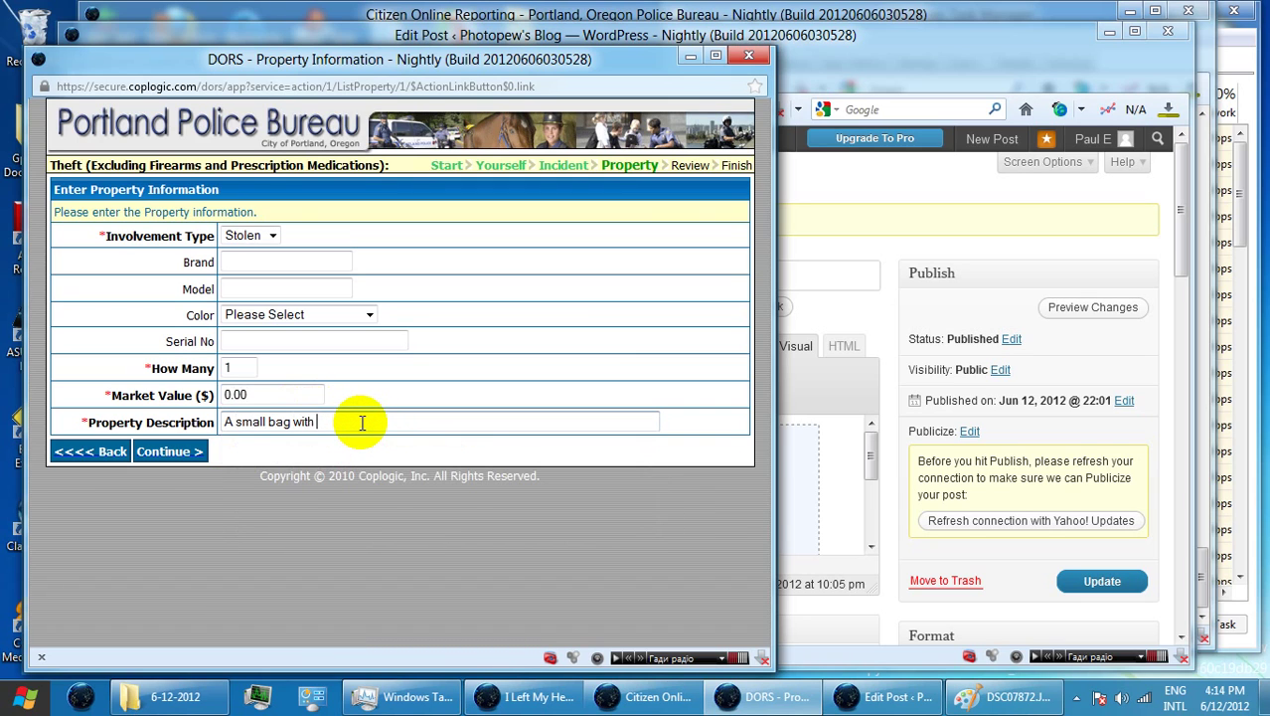
text(my receipt)
key(BackSpace)
key(BackSpace)
key(BackSpace)
key(BackSpace)
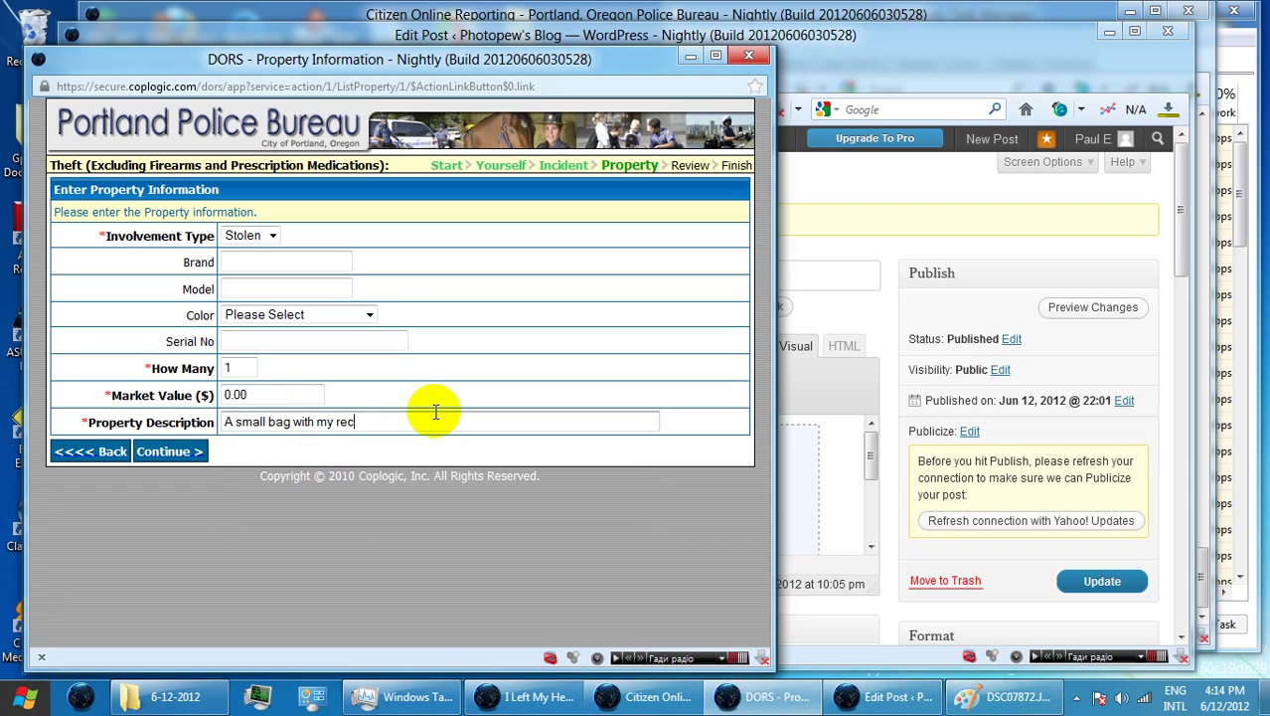
text(ei)
key(BackSpace)
text(ipt)
key(BackSpace)
key(BackSpace)
key(BackSpace)
key(BackSpace)
key(BackSpace)
key(BackSpace)
key(BackSpace)
text(s)
key(BackSpace)
text(receipt)
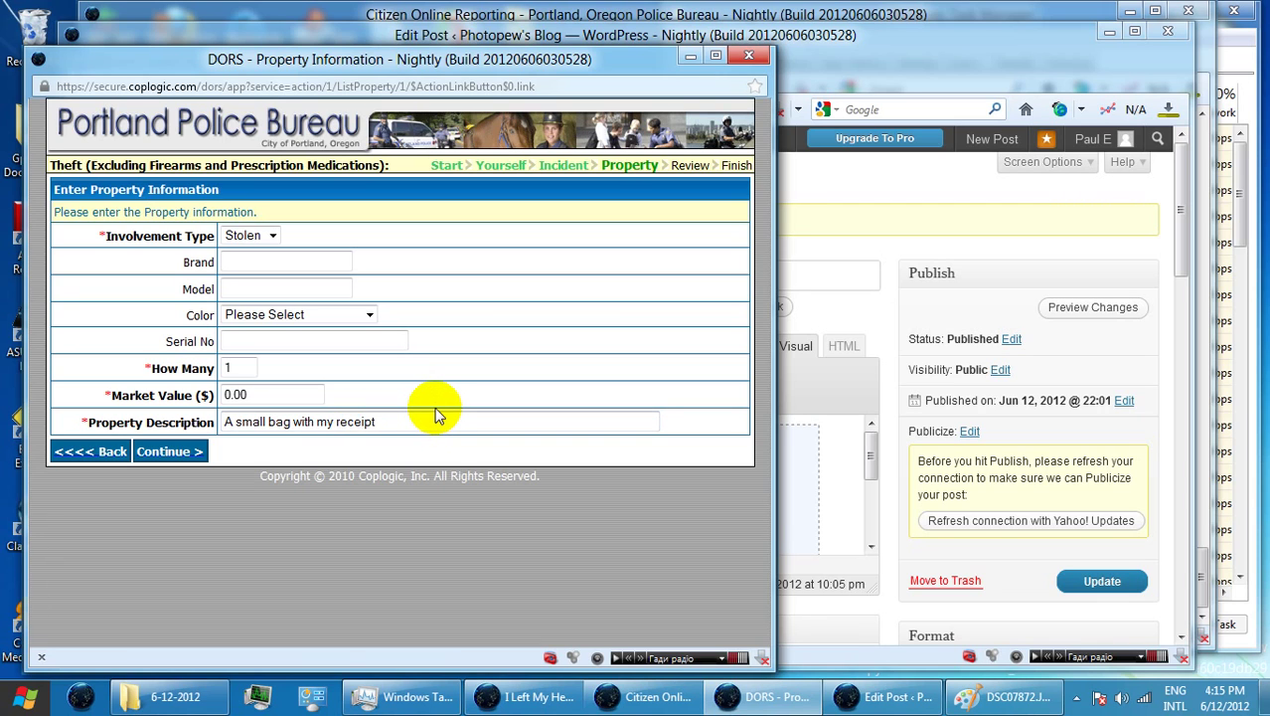
click(518, 423)
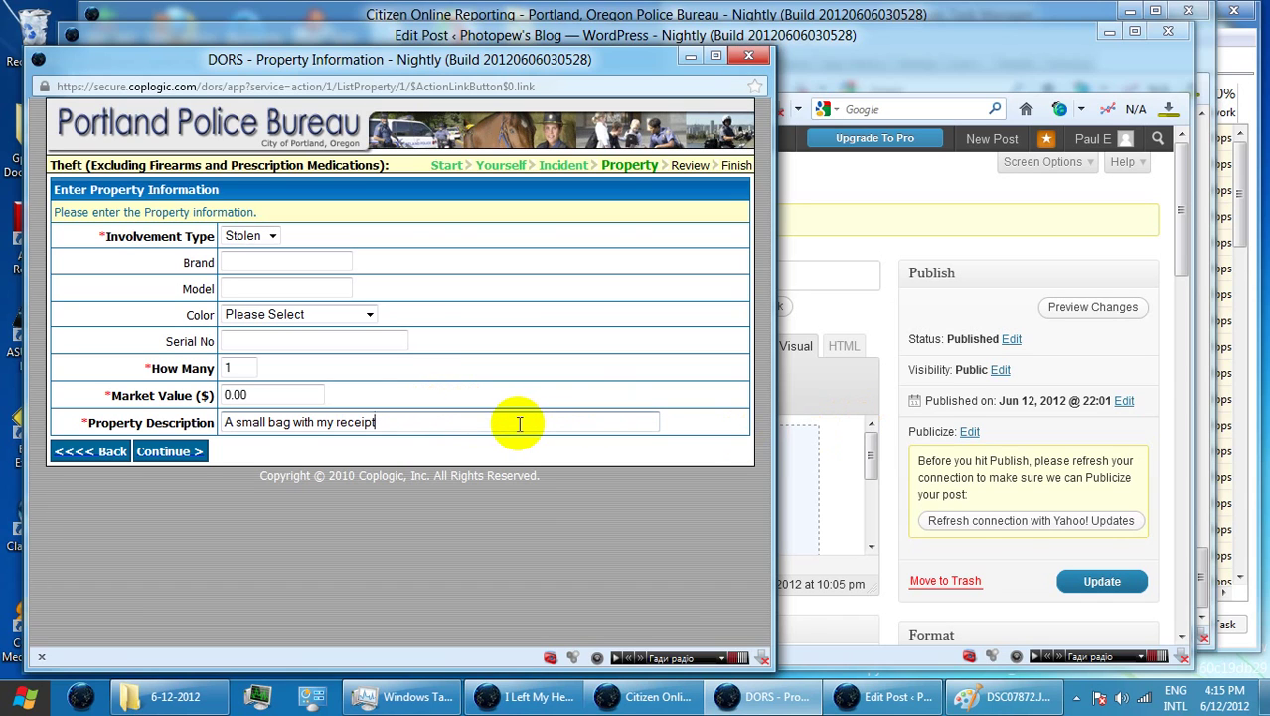
text(s)
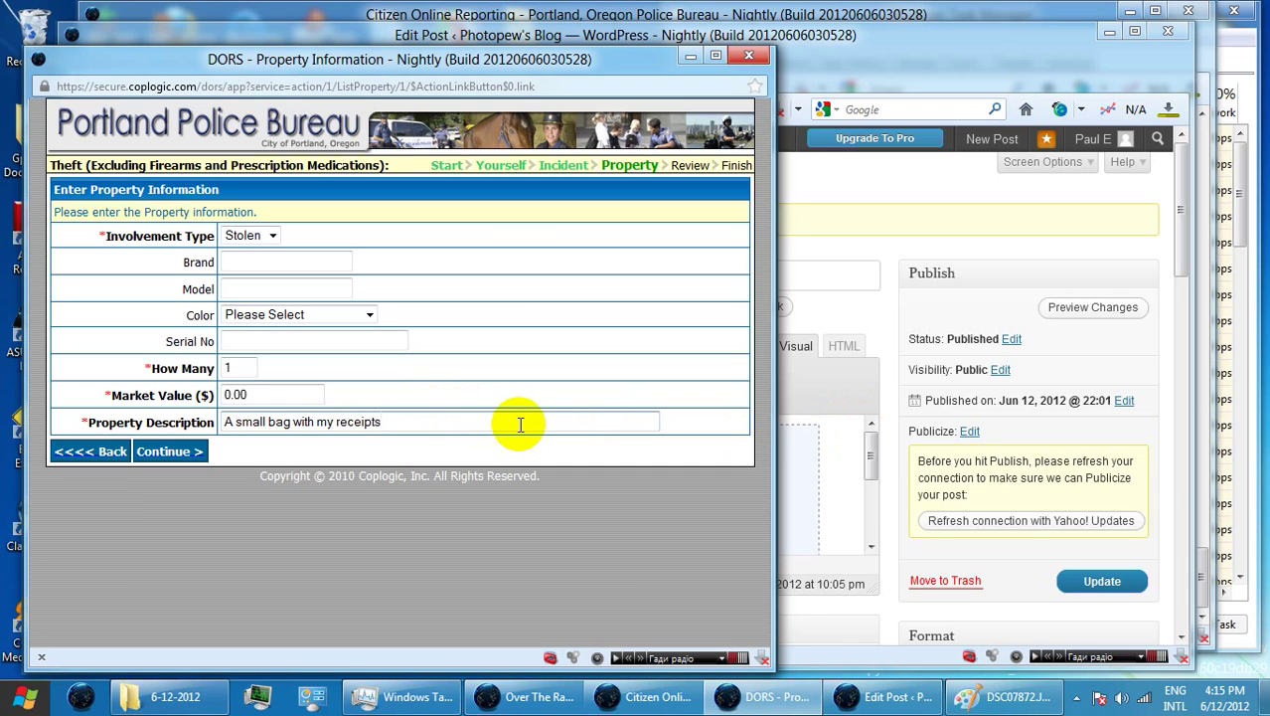
click(171, 451)
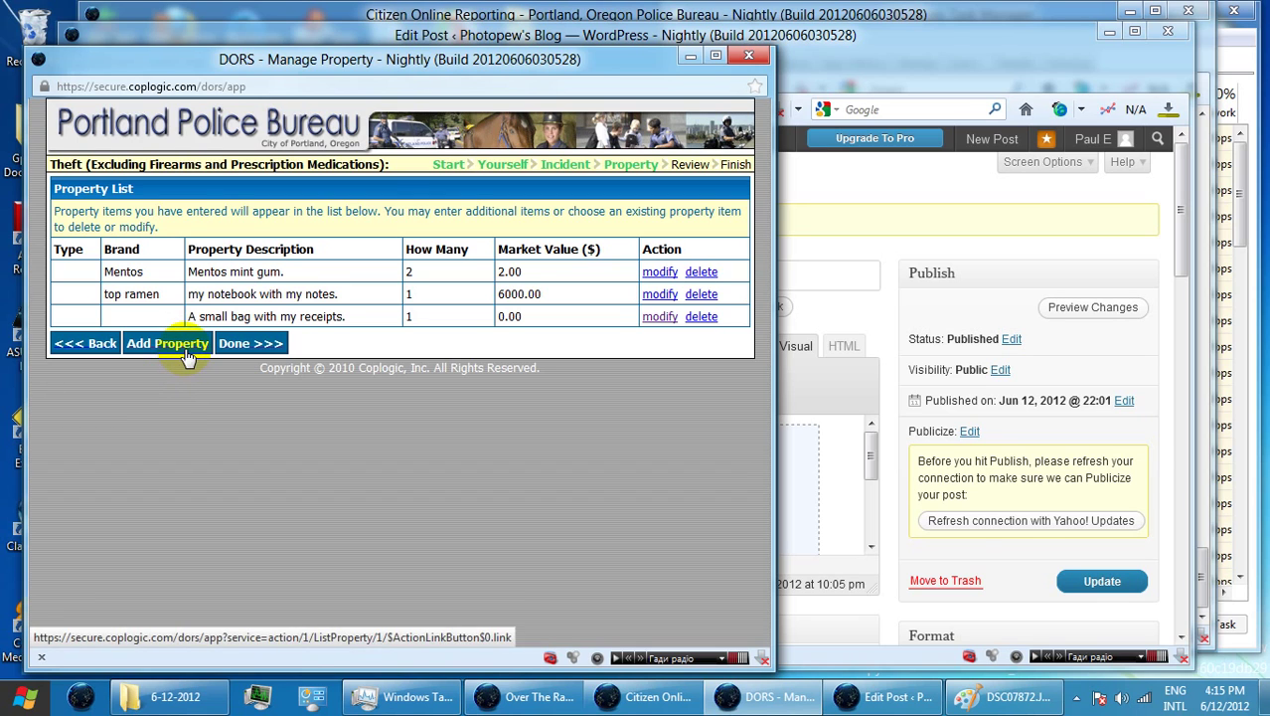
Add another stolen property item with top ramen as the brand and oriental as the model.
click(189, 353)
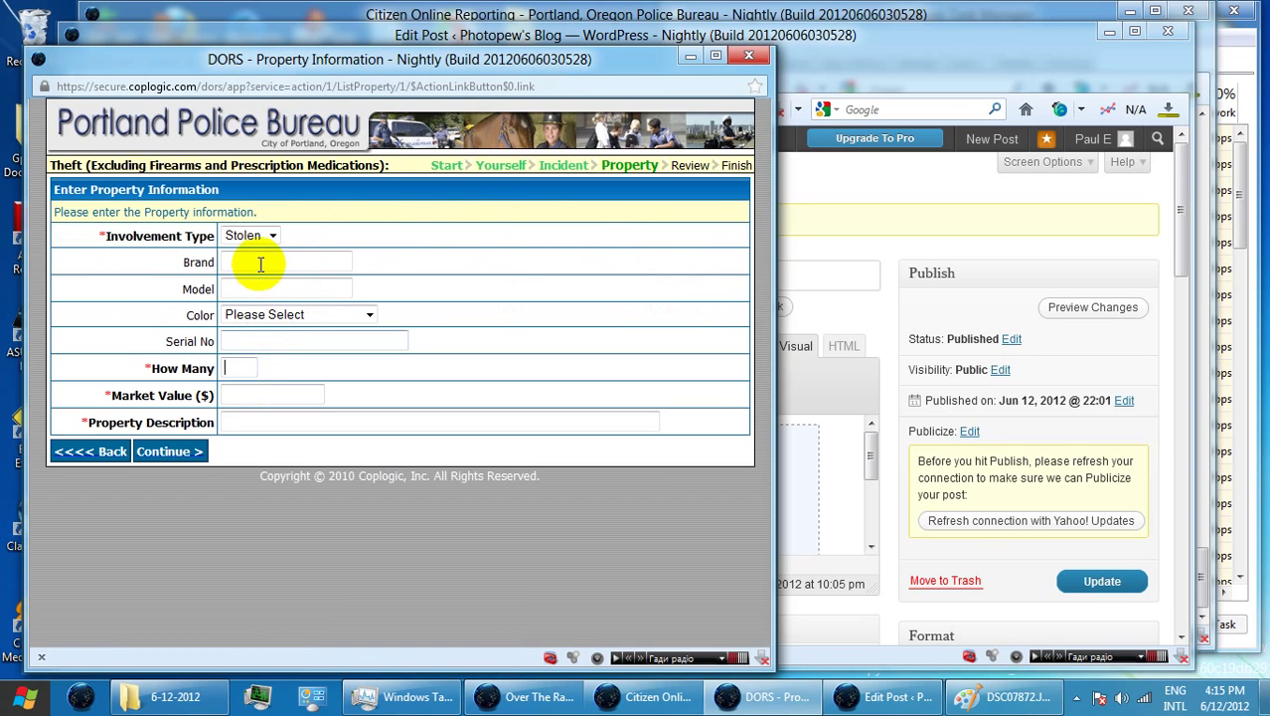
double_click(263, 261)
text(t)
click(279, 298)
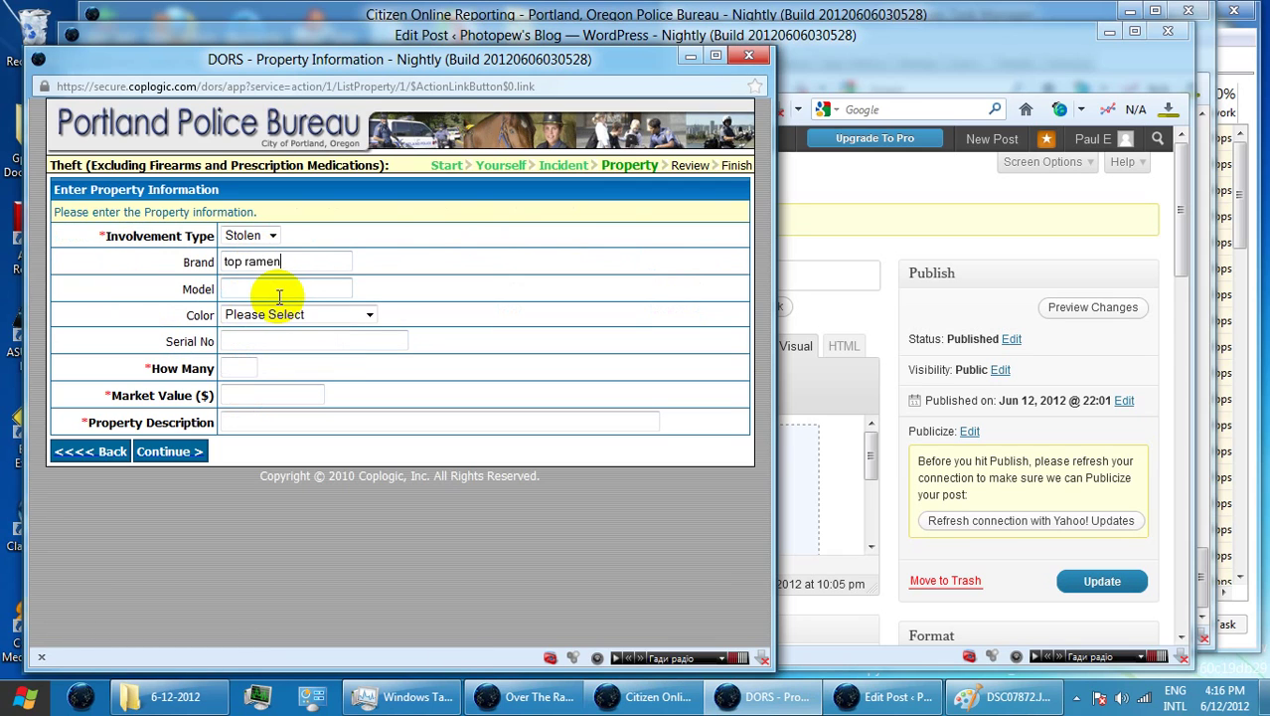
click(244, 289)
text(Ore)
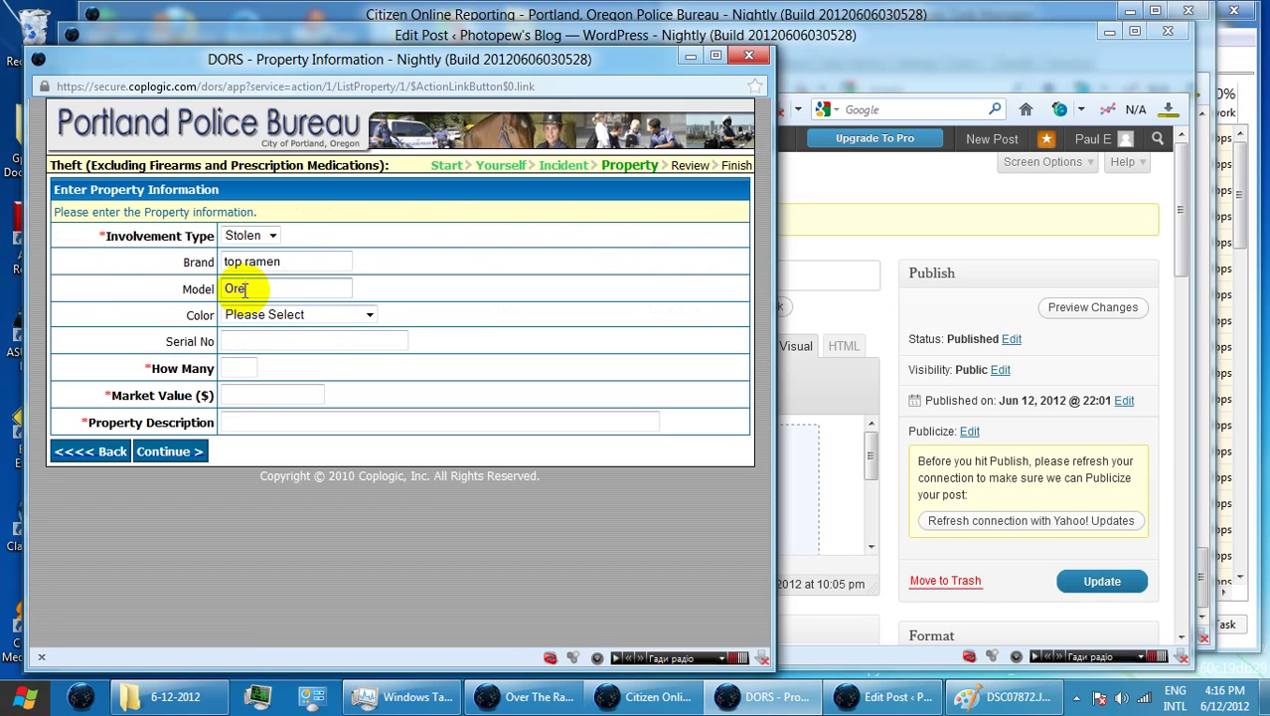
text(intal)
click(246, 288)
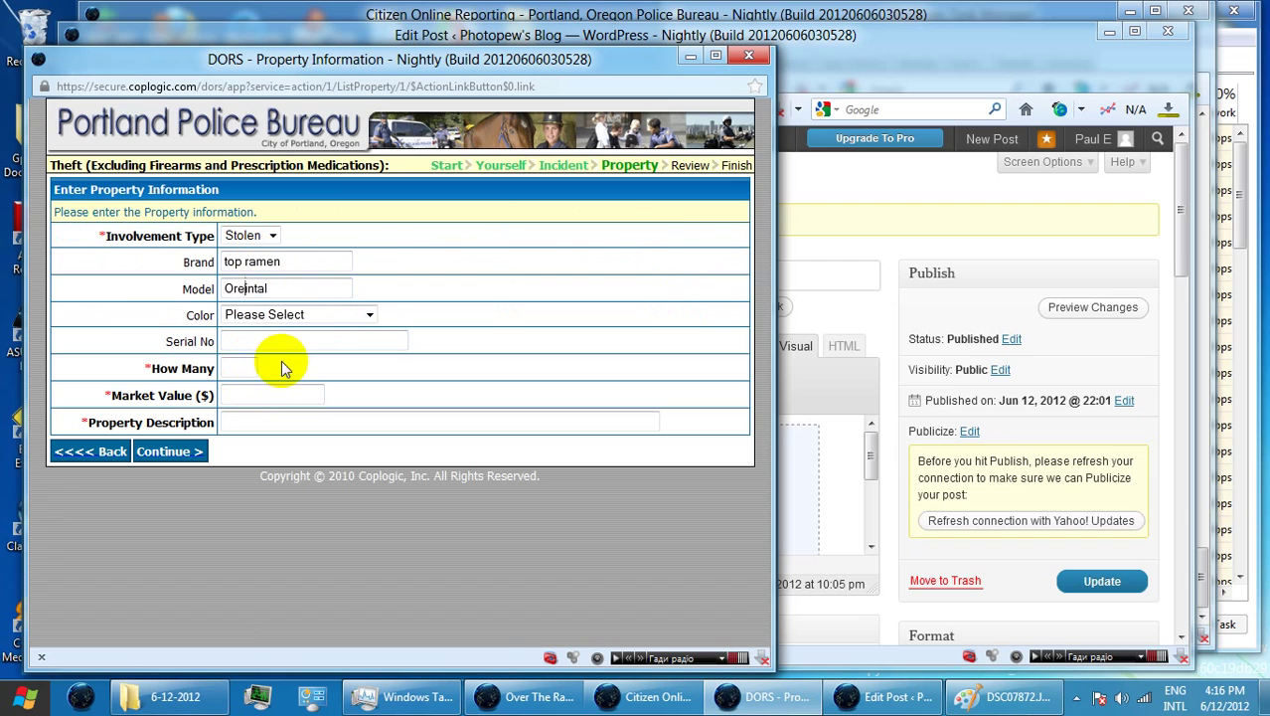
key(BackSpace)
key(BackSpace)
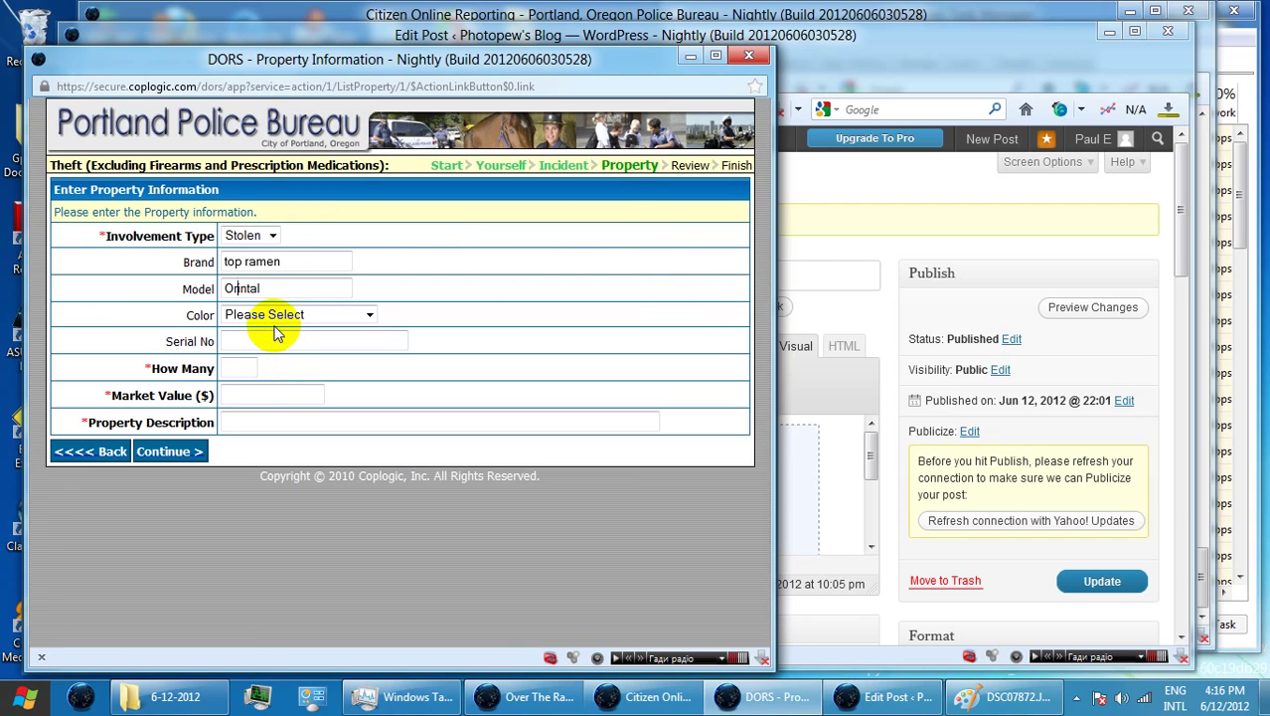
text(ie)
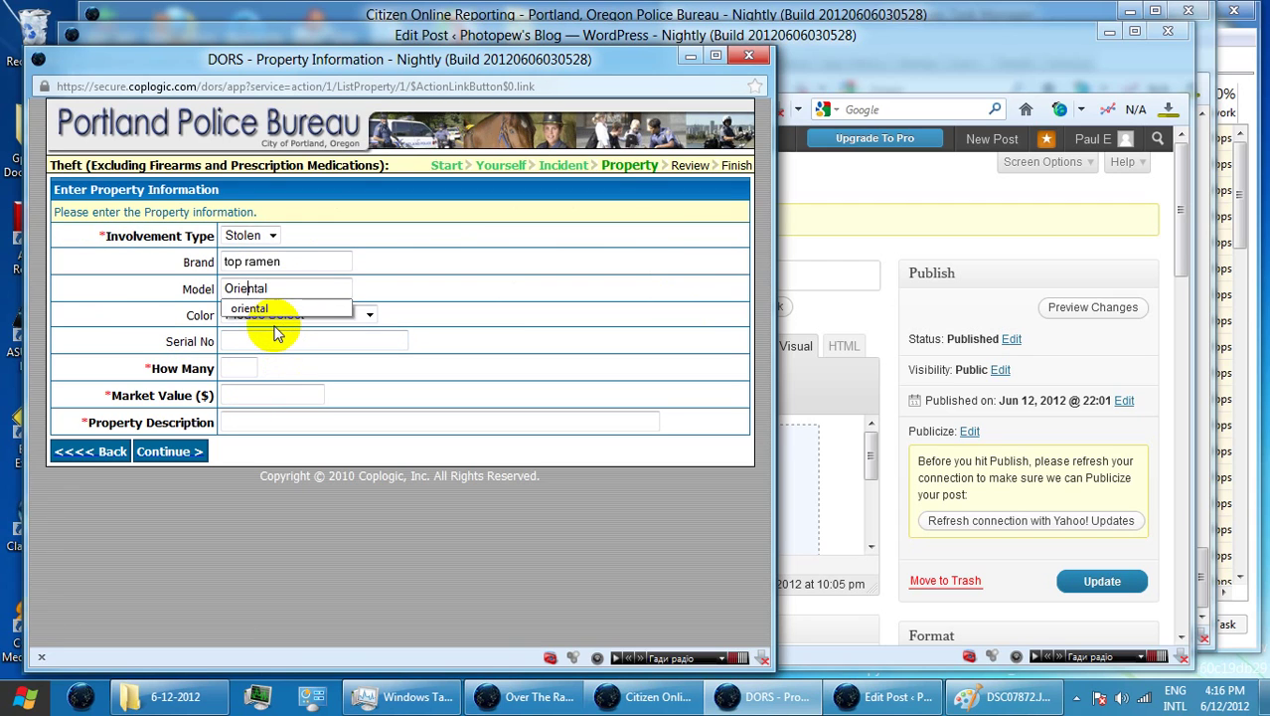
click(260, 309)
Set the top ramen oriental item's quantity to 2 and its market value to 0.17.
click(249, 365)
text(2)
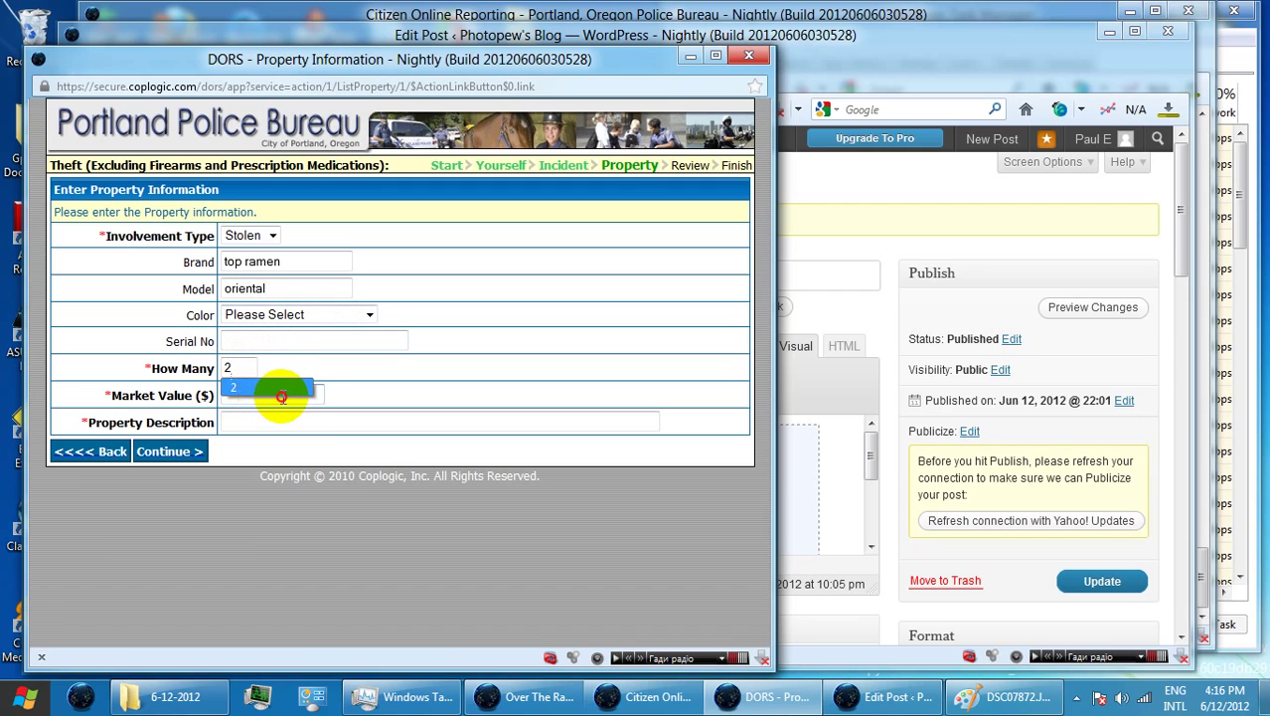
click(282, 395)
text(0)
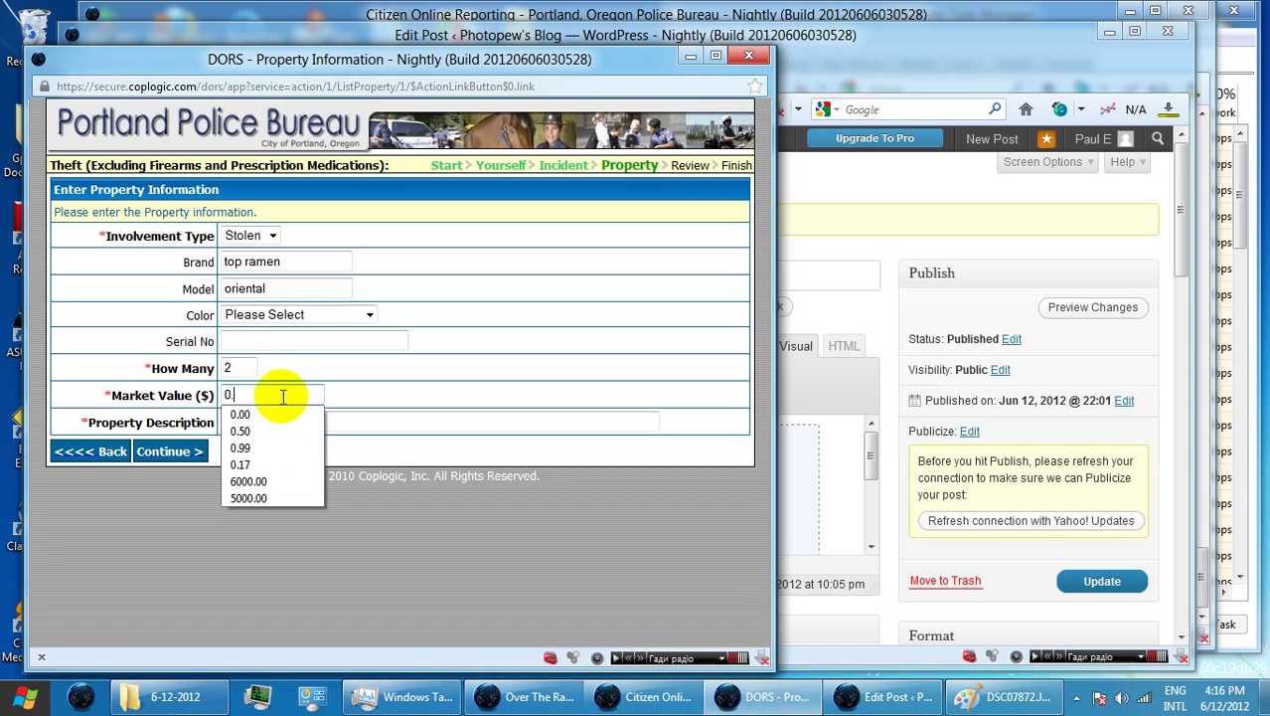
text(.17)
Describe the item as "top ramen instant noodles - oriental." and submit it to the property list.
click(353, 415)
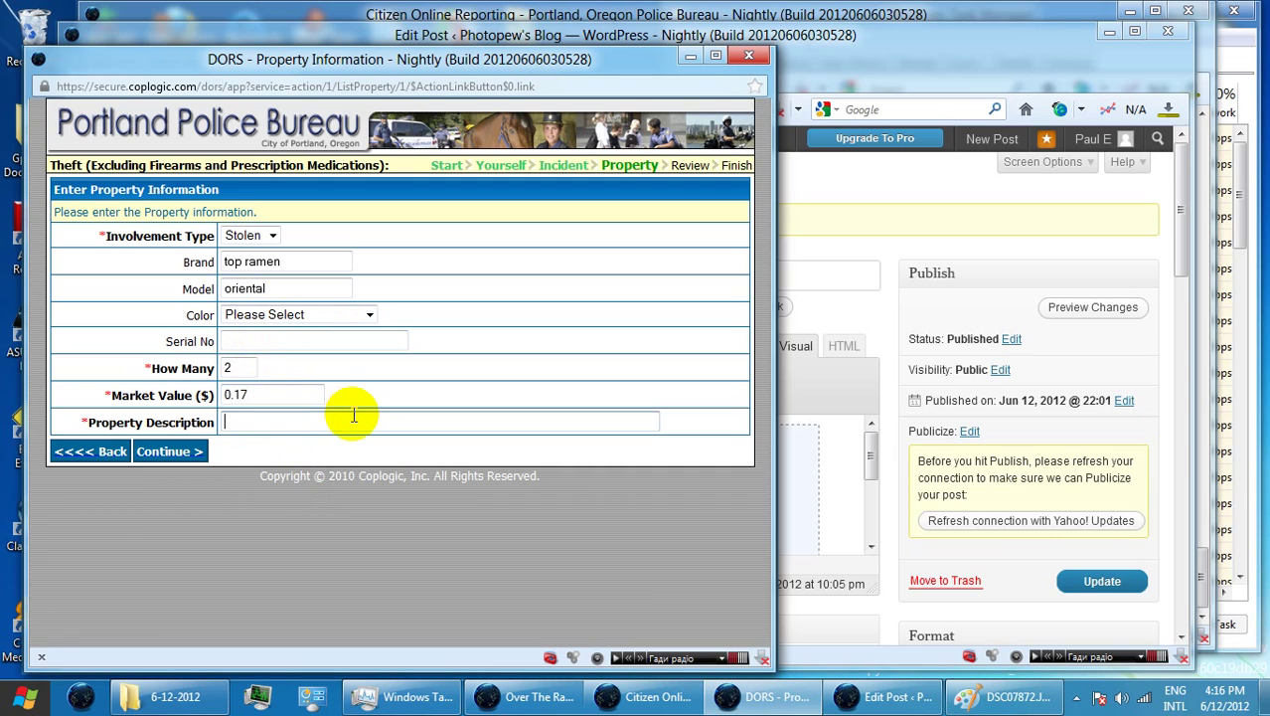
click(348, 405)
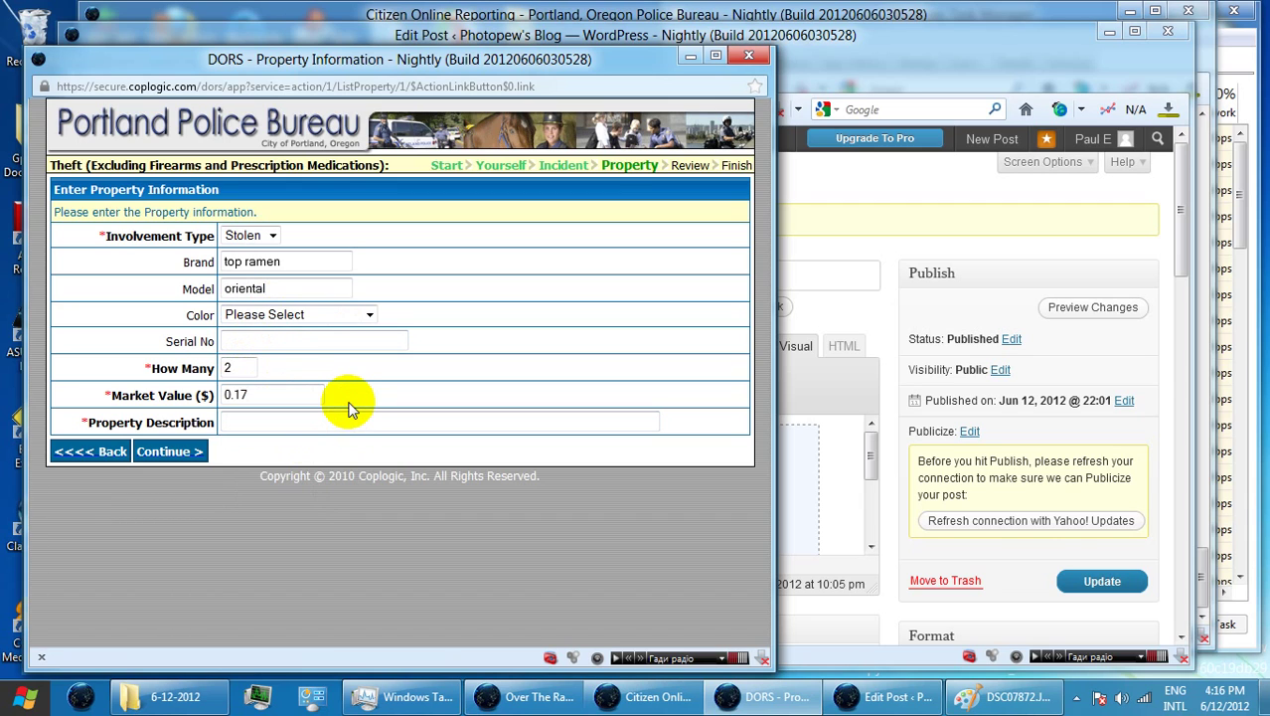
click(382, 422)
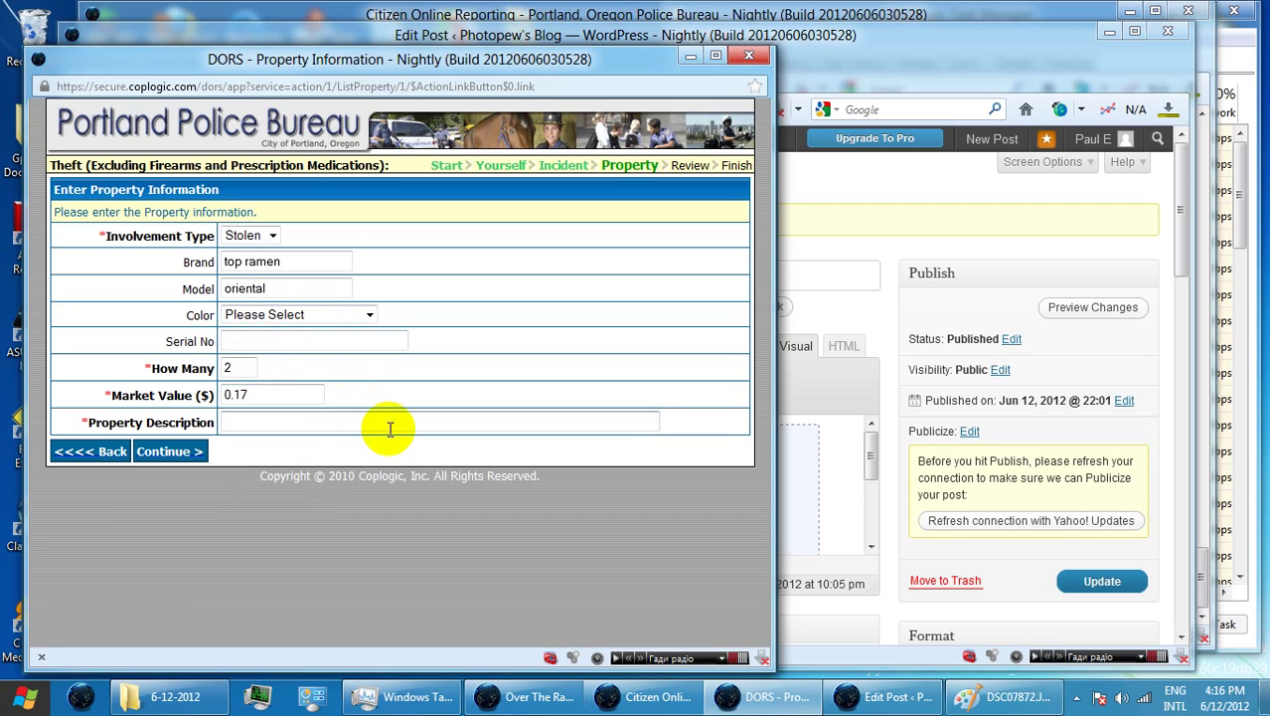
click(390, 430)
text(In)
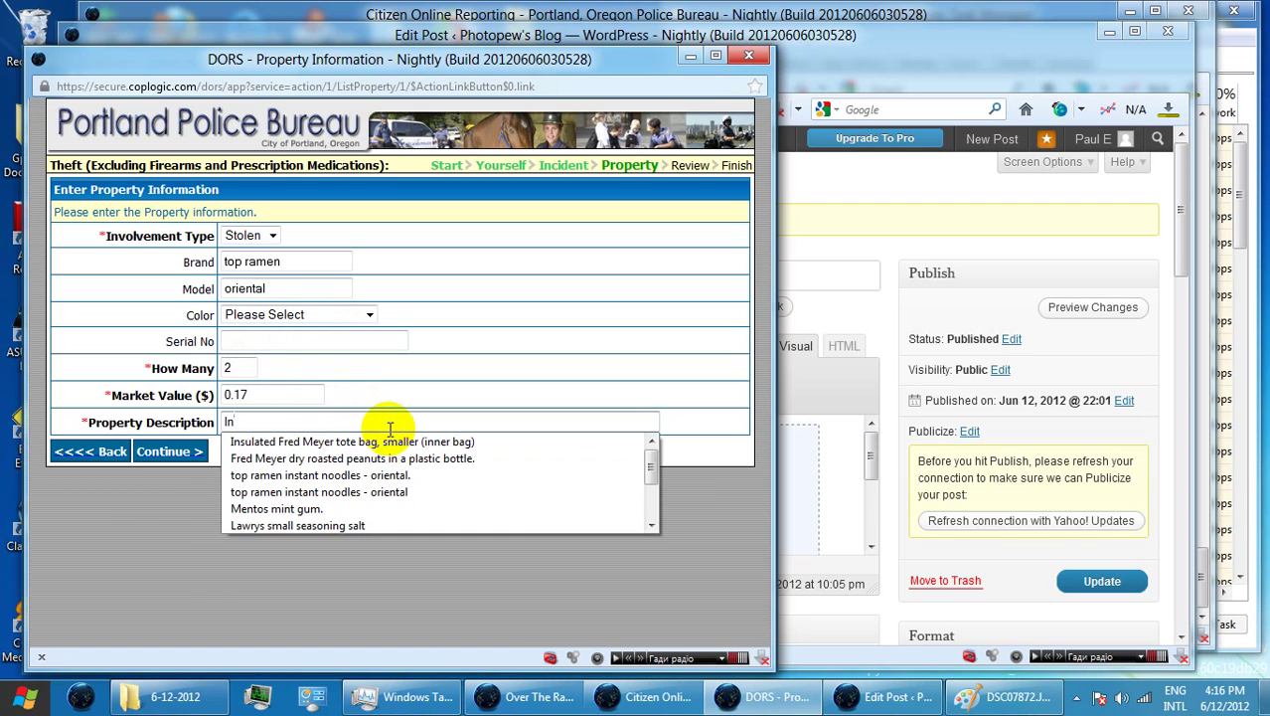
text(st)
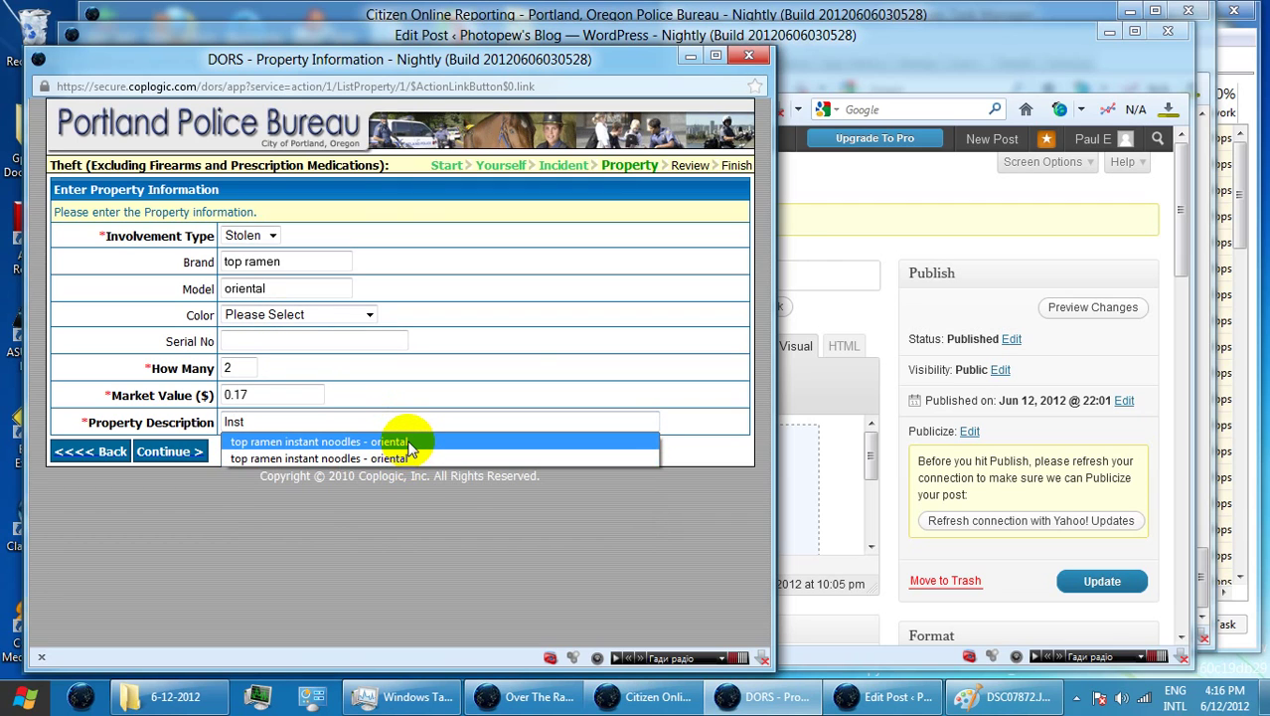
click(410, 443)
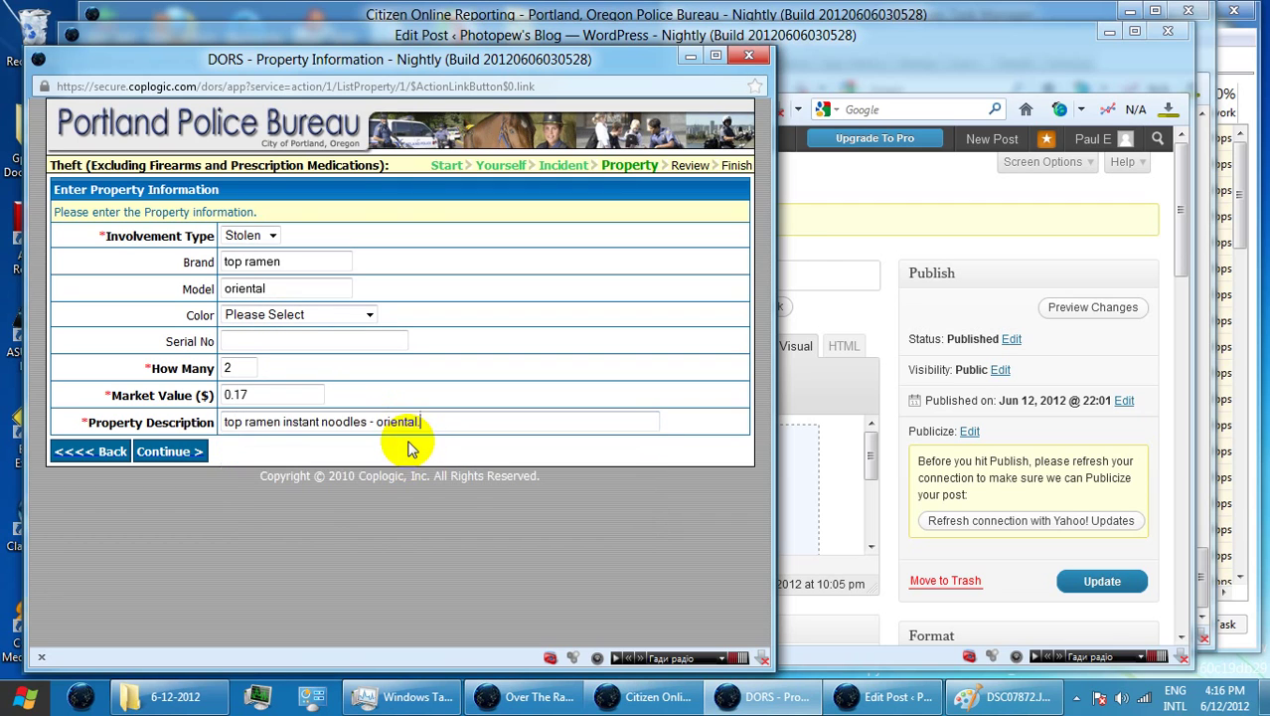
click(186, 454)
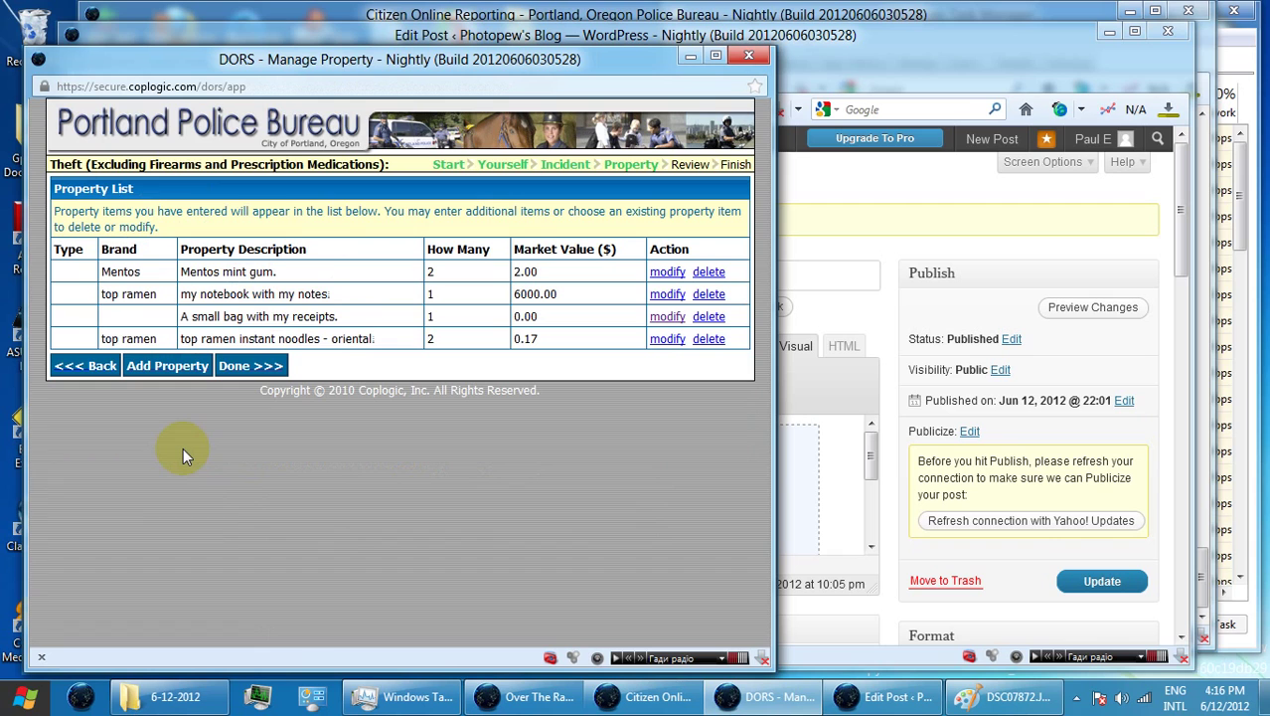
Add another stolen property item without a brand, with quantity 1 and market value 1.50.
click(173, 376)
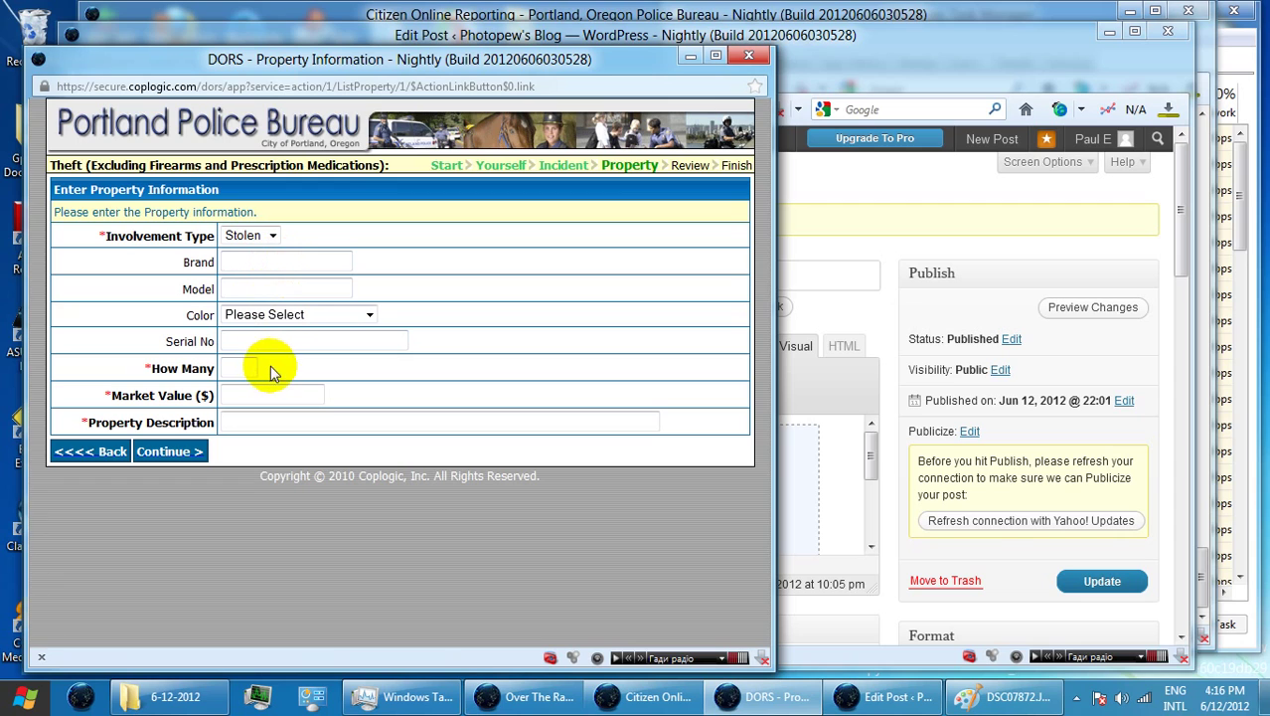
text(1)
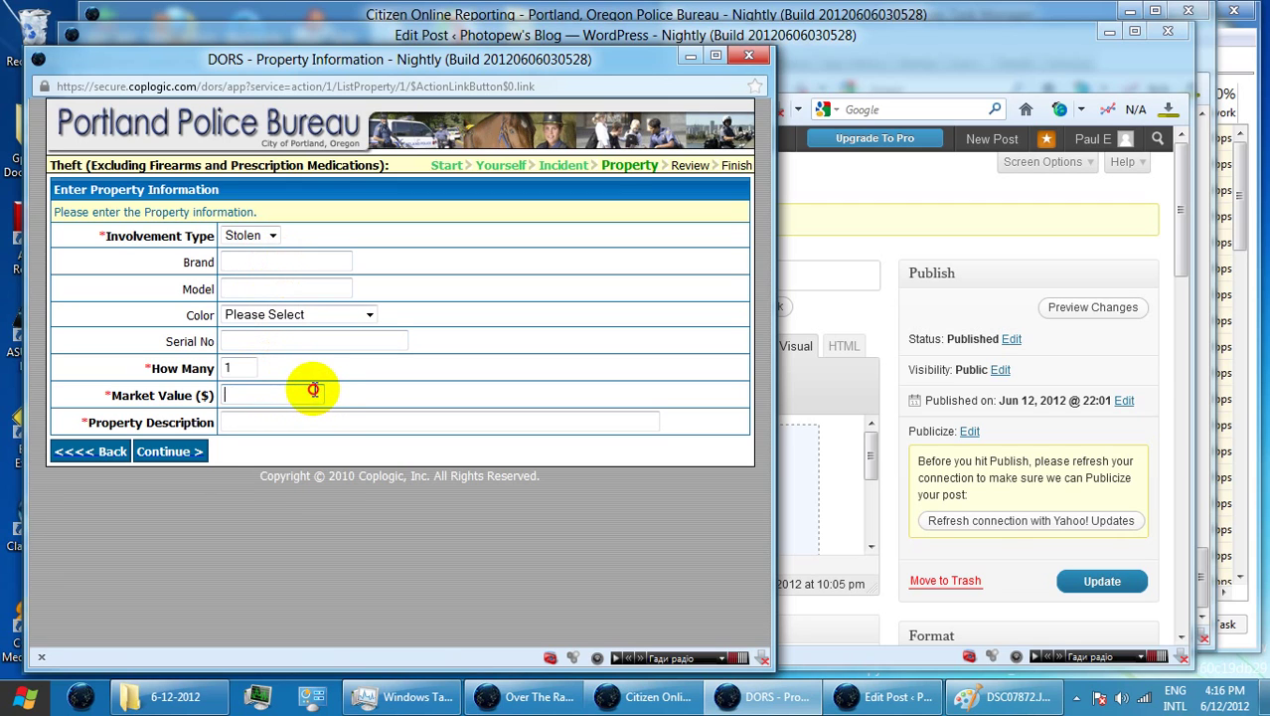
click(314, 395)
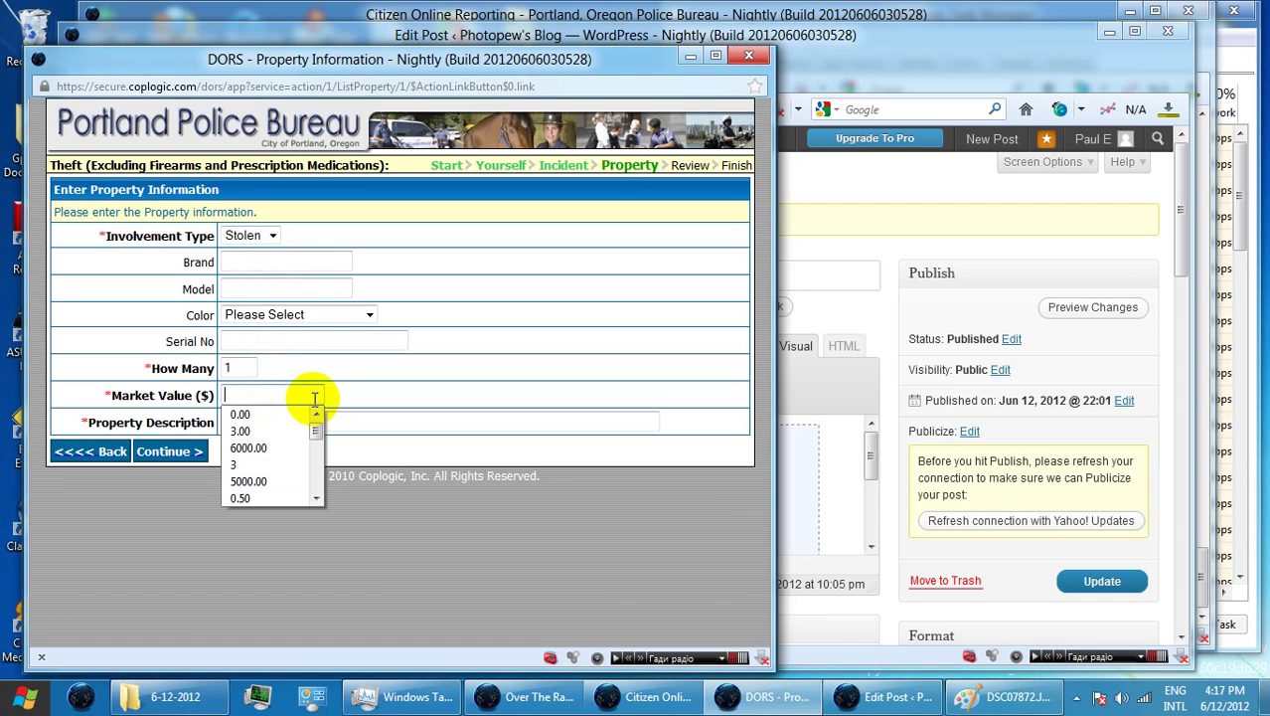
text(1.50)
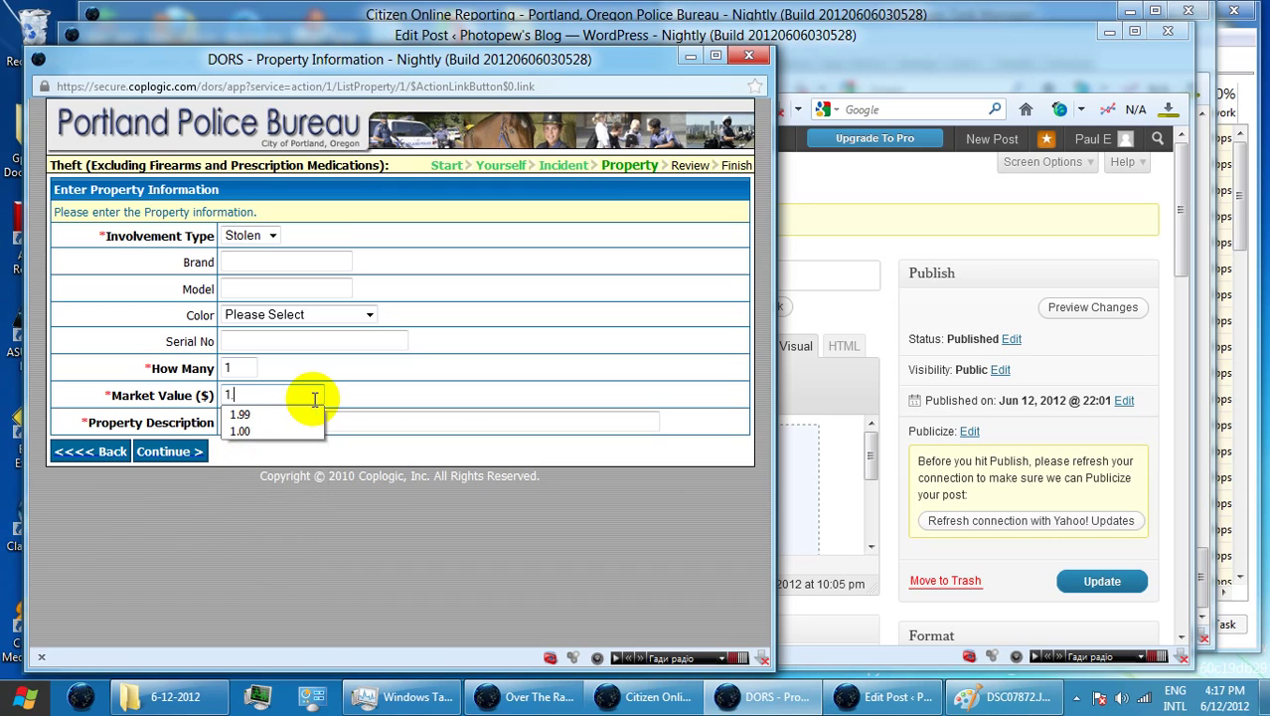
Describe the item as "potato chips from Fred Meyer" and submit it to the property list.
click(375, 423)
text(pot)
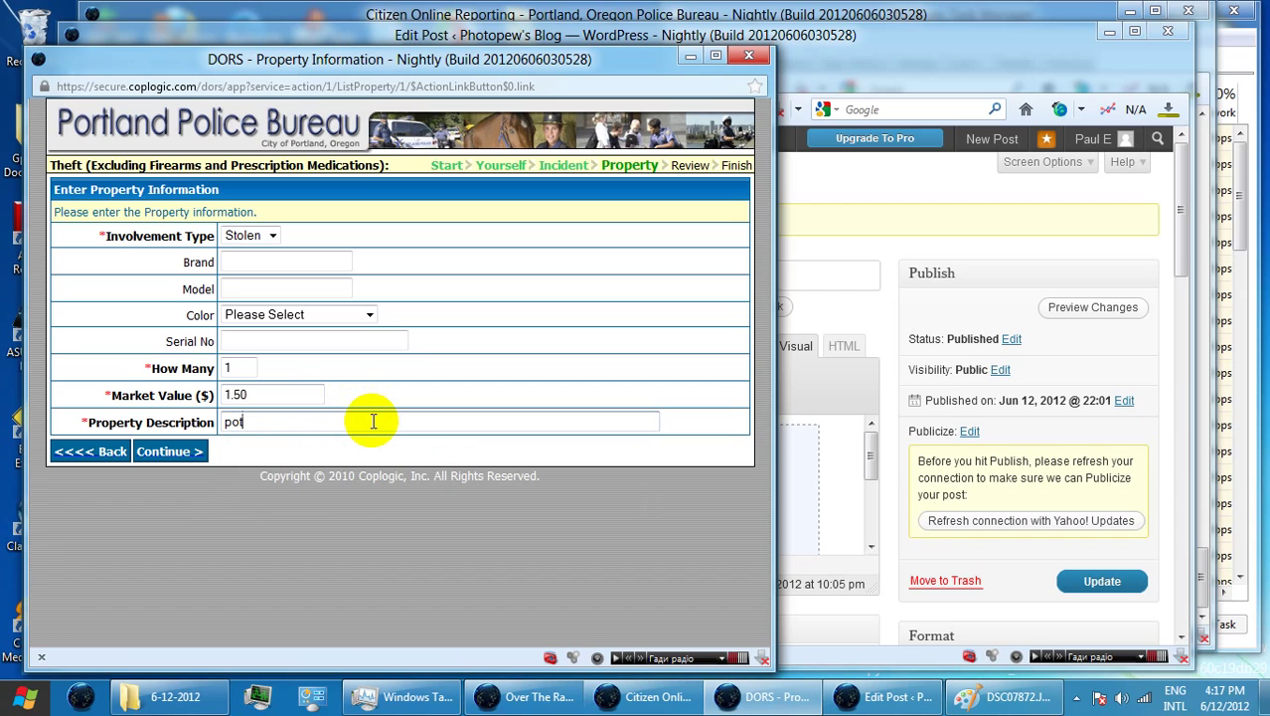
text(ato chips from )
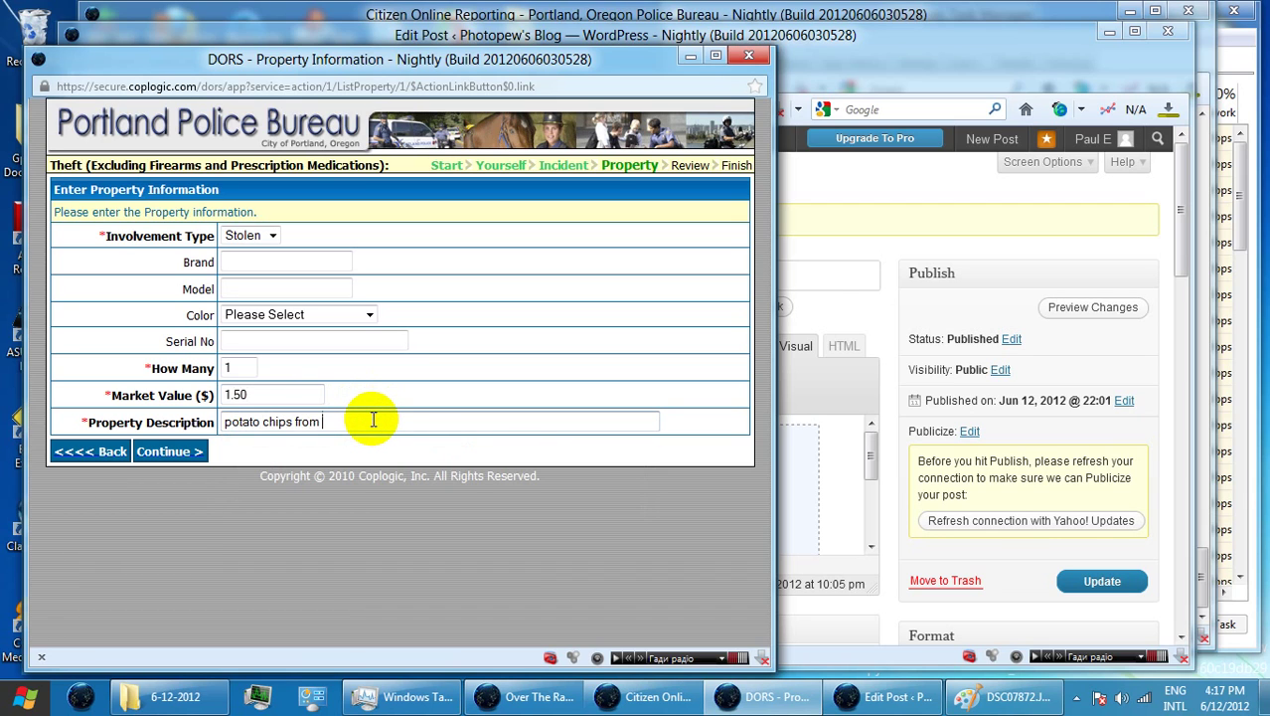
text(Fred Meyer)
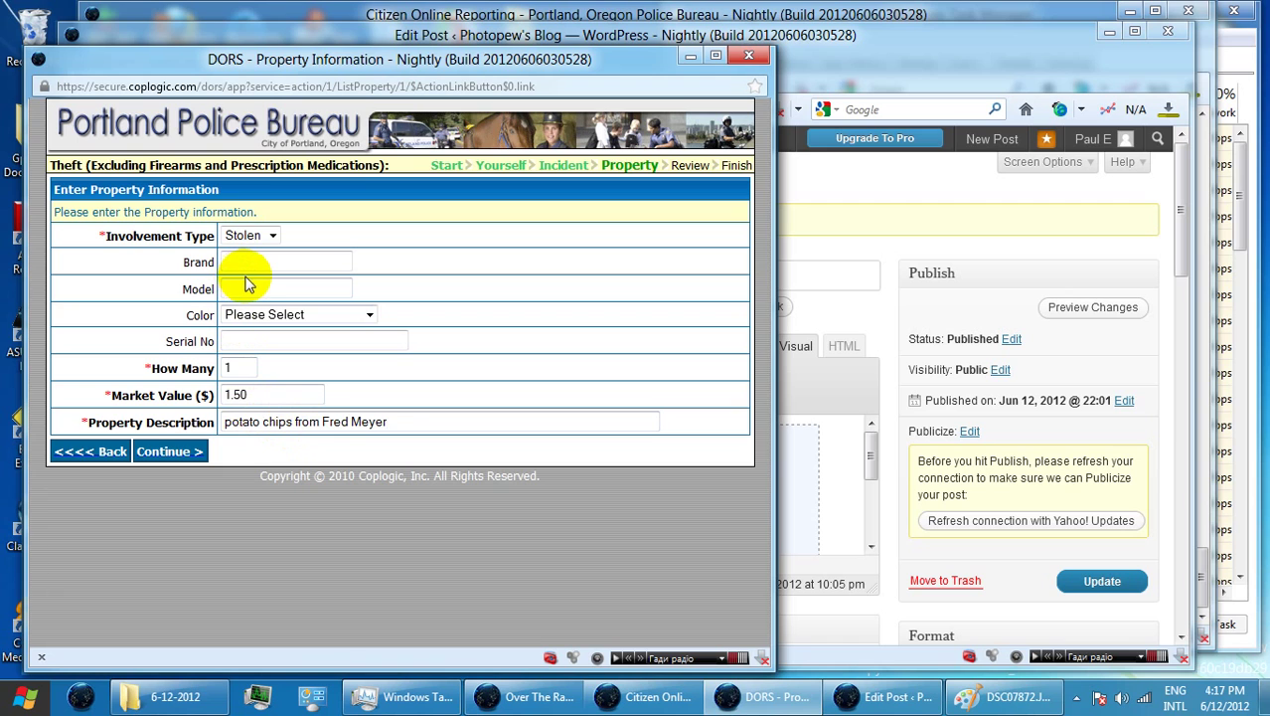
click(180, 455)
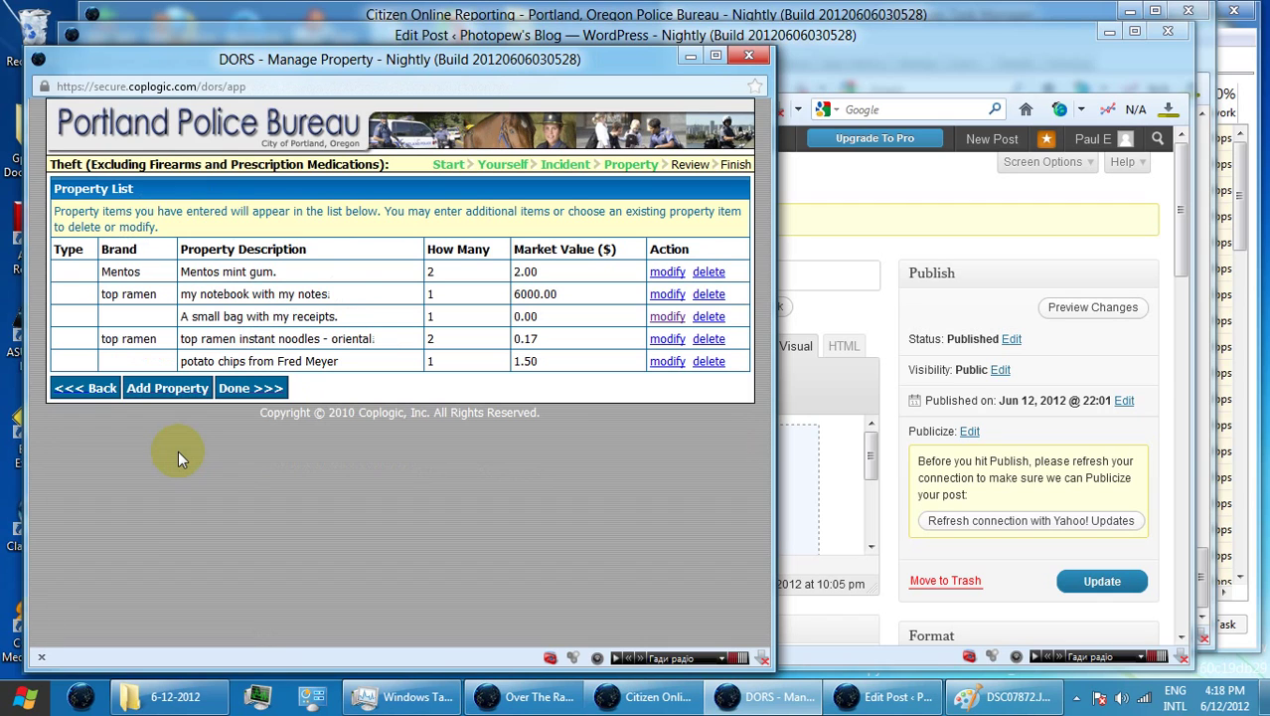
Modify the potato chips item's description to "potato chips from Fred Meyer. more tomorrow." and save the change.
click(667, 362)
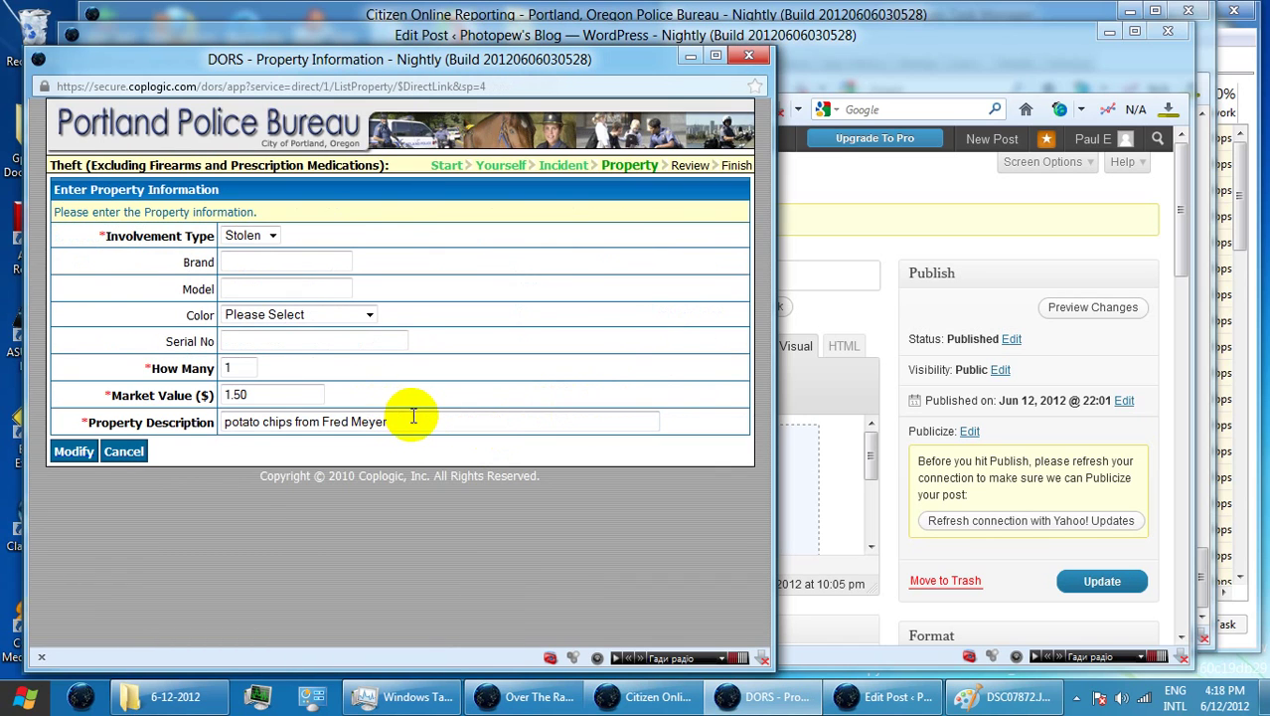
click(420, 421)
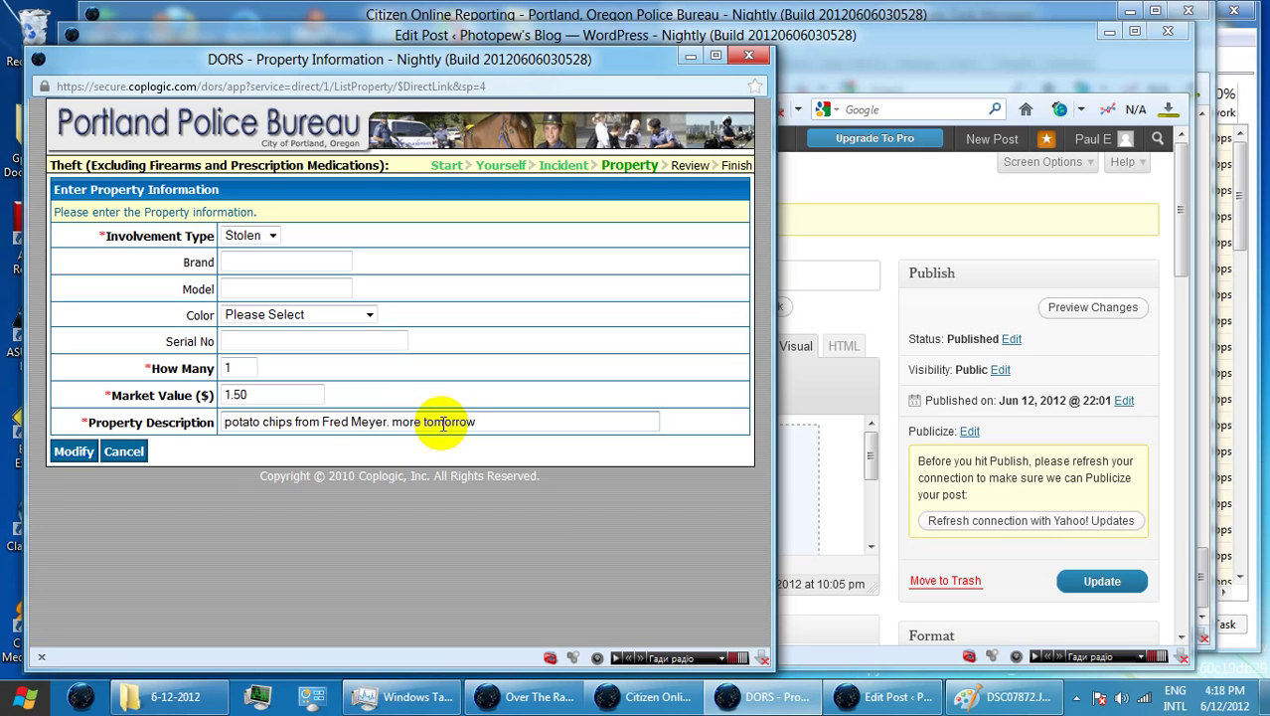
text(.)
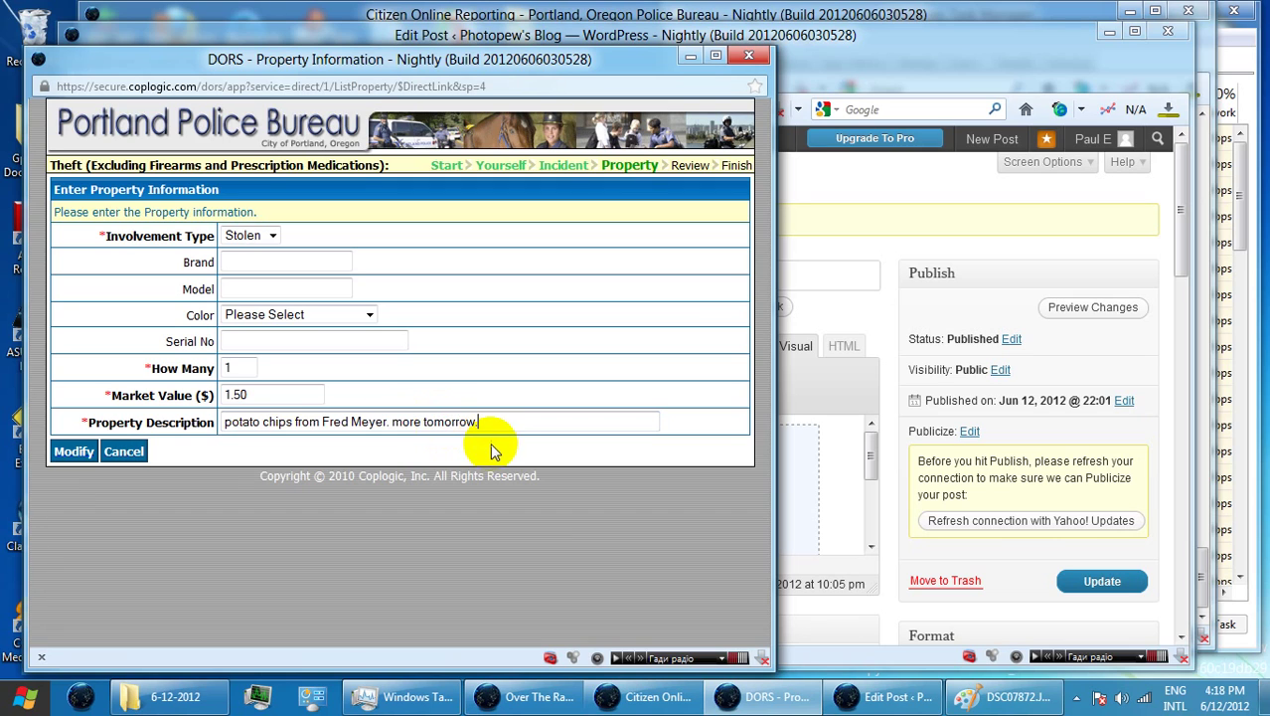
click(76, 453)
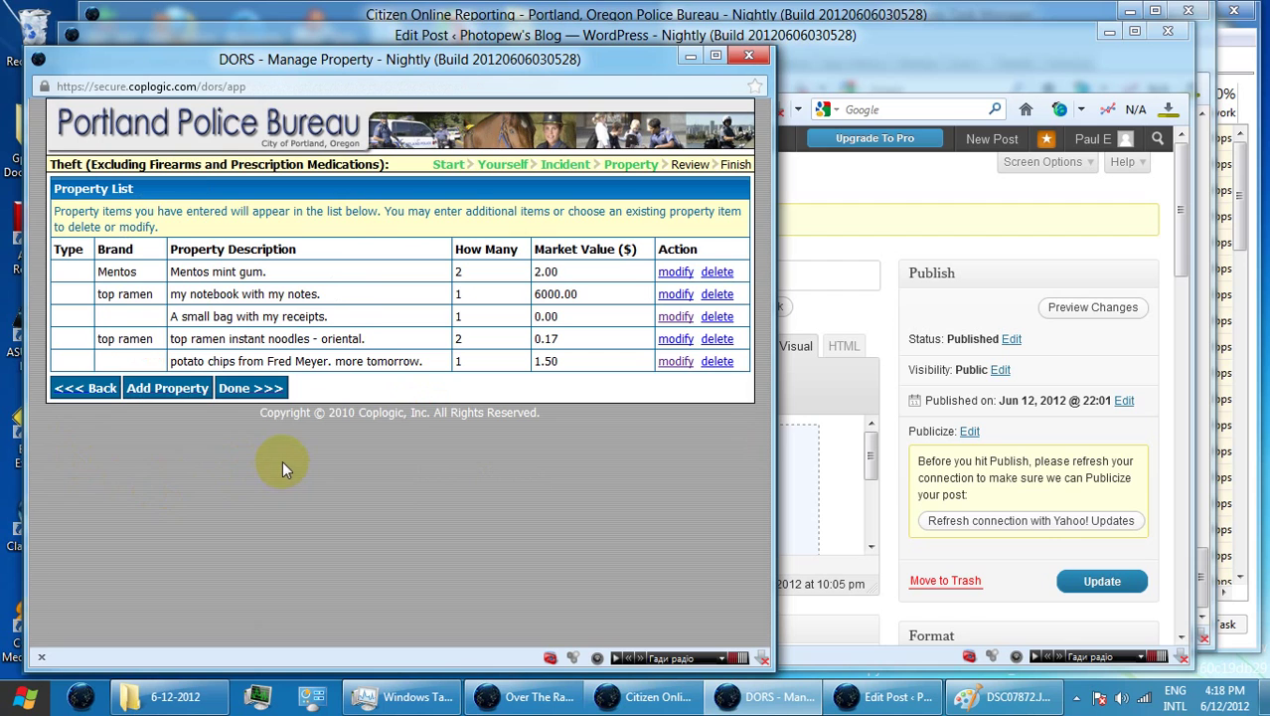
Finish the property list and print all pages of the report review with Microsoft XPS Document Writer.
click(240, 393)
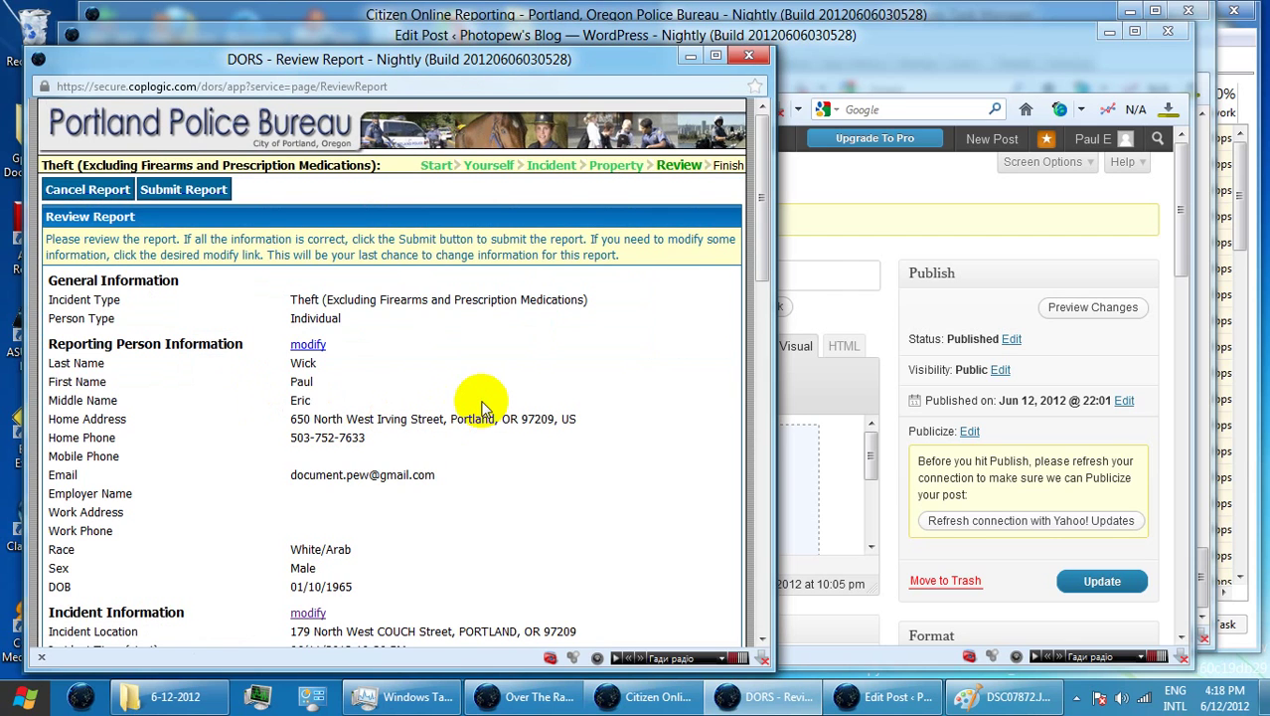
key(ctrl+p)
drag(308, 142, 569, 164)
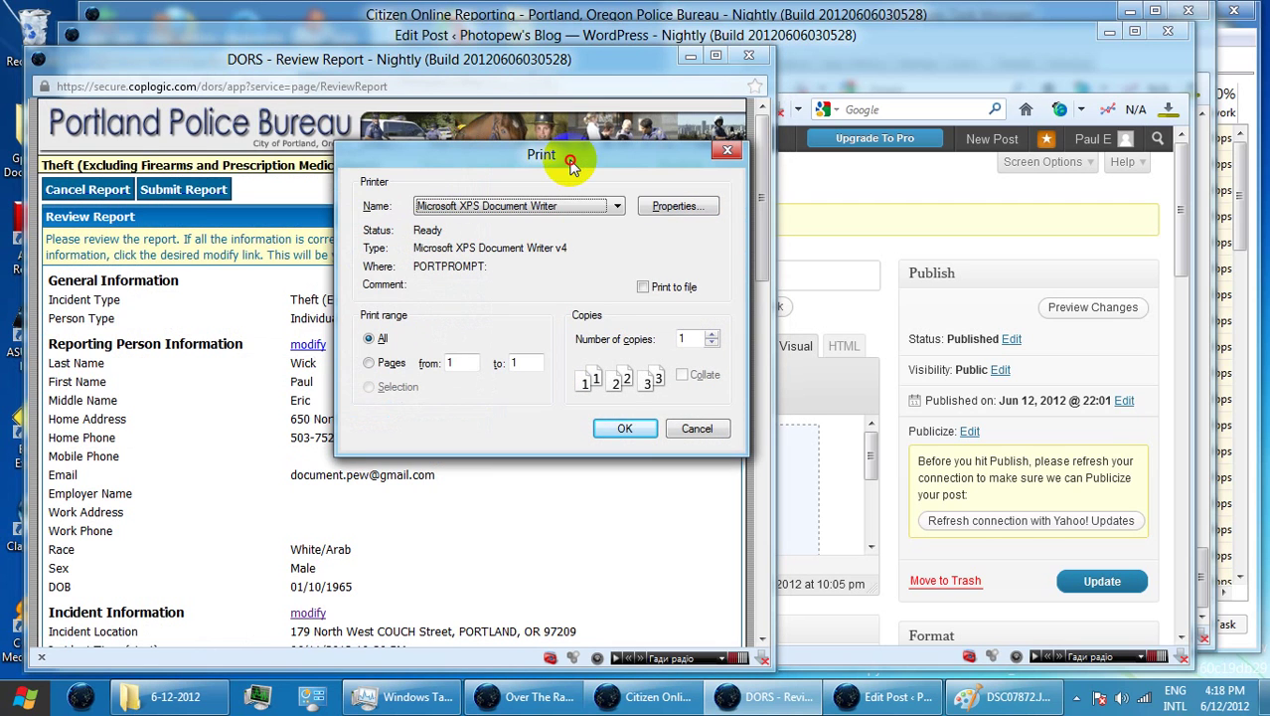
click(638, 427)
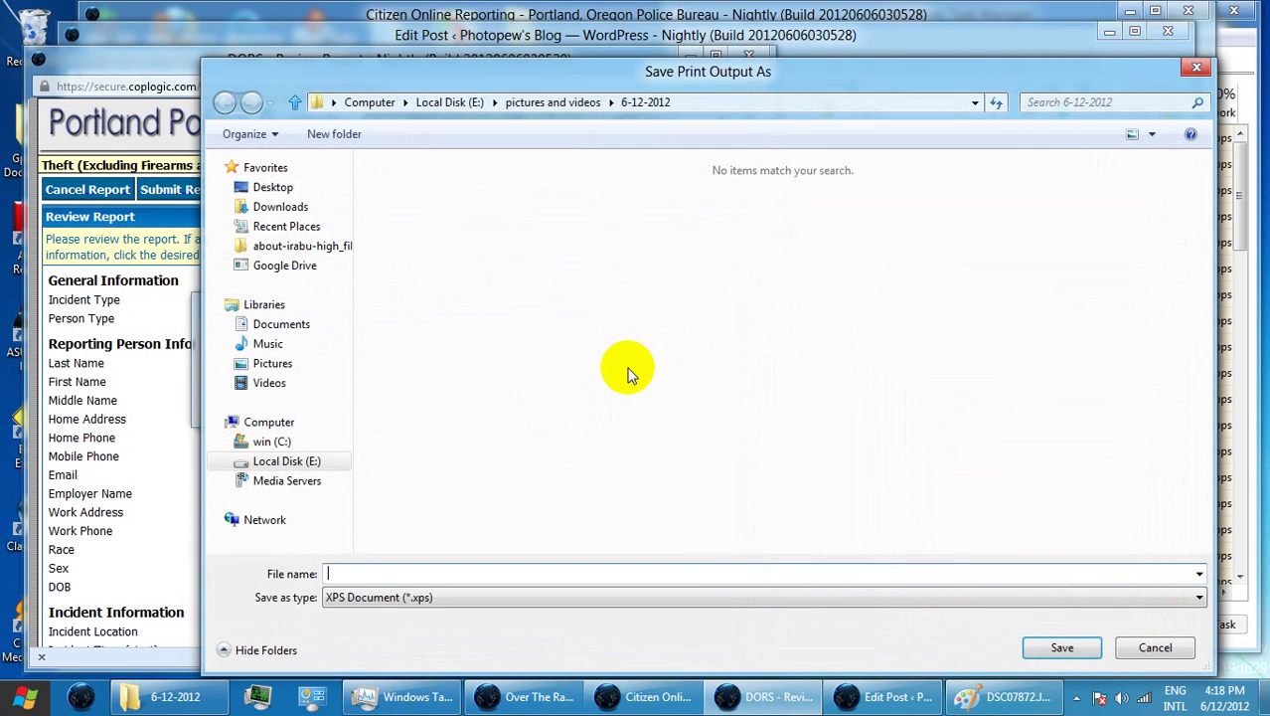
Name the XPS print output file "theft 6-11-2012 - DORS - Review Report".
click(411, 76)
drag(410, 77, 657, 29)
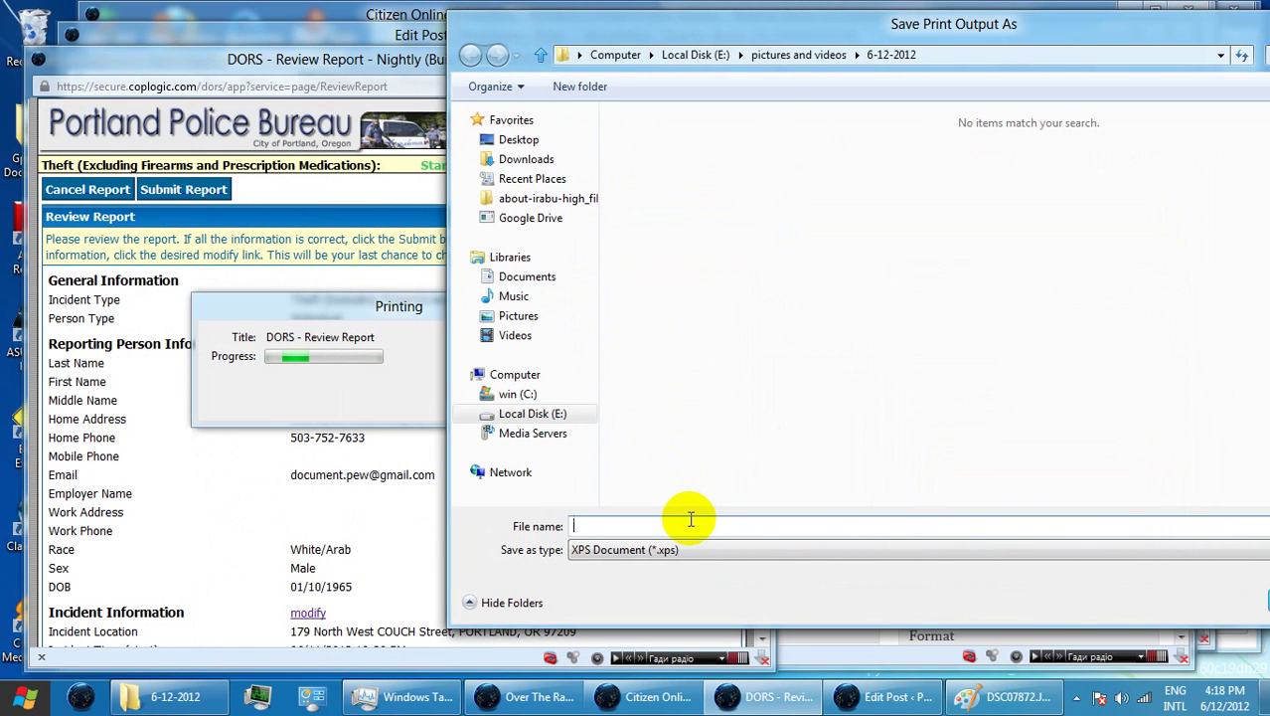
text(theft 6-11)
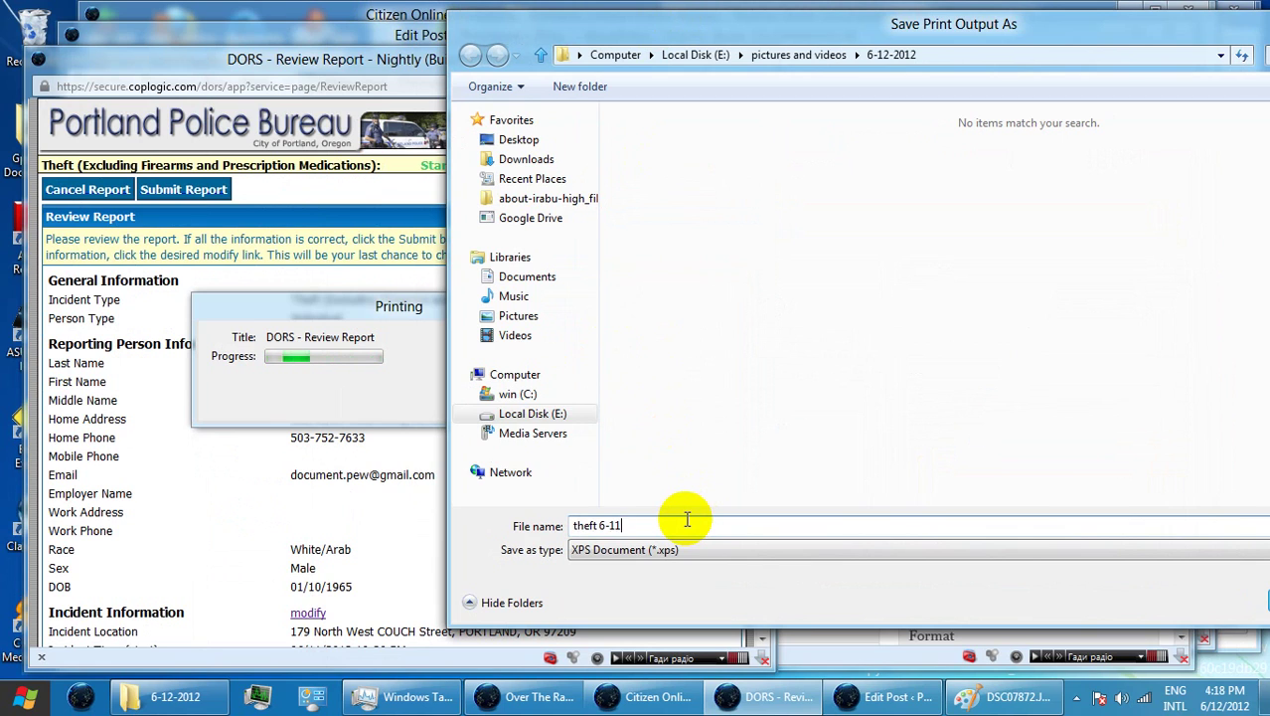
text(-2012 - DPORS)
key(Left)
key(Left)
key(Left)
key(BackSpace)
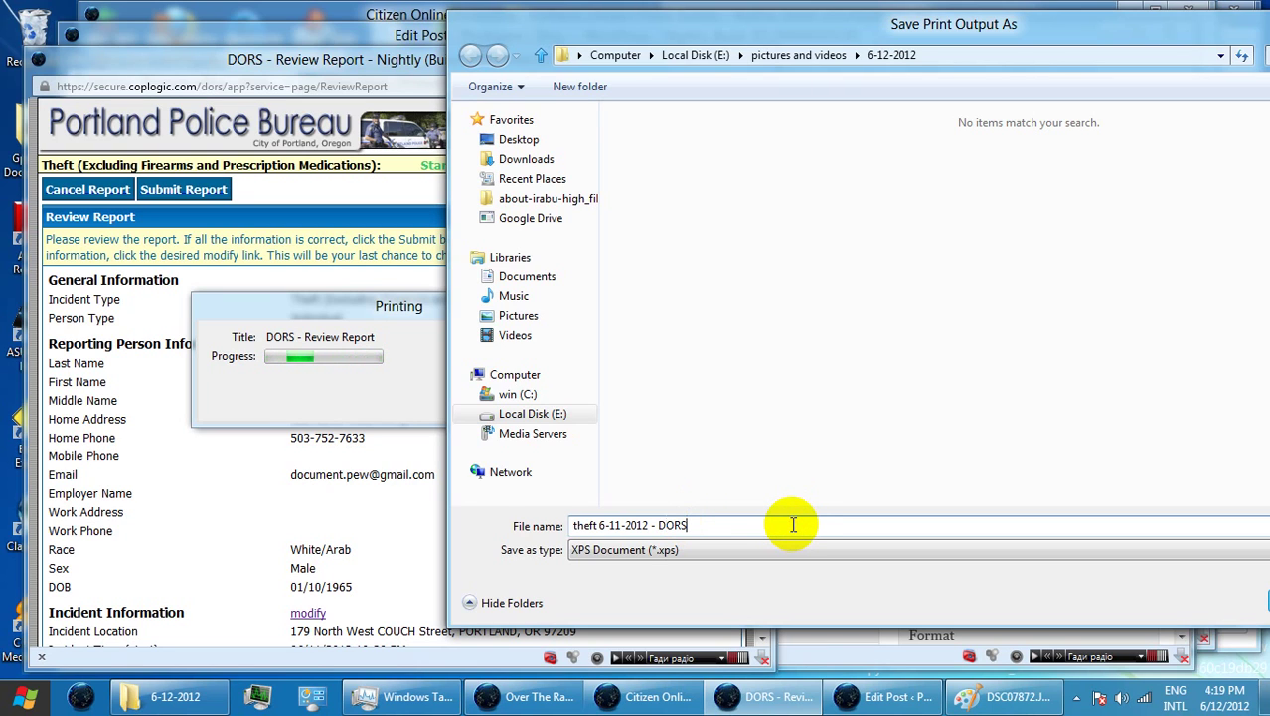
text(- eview)
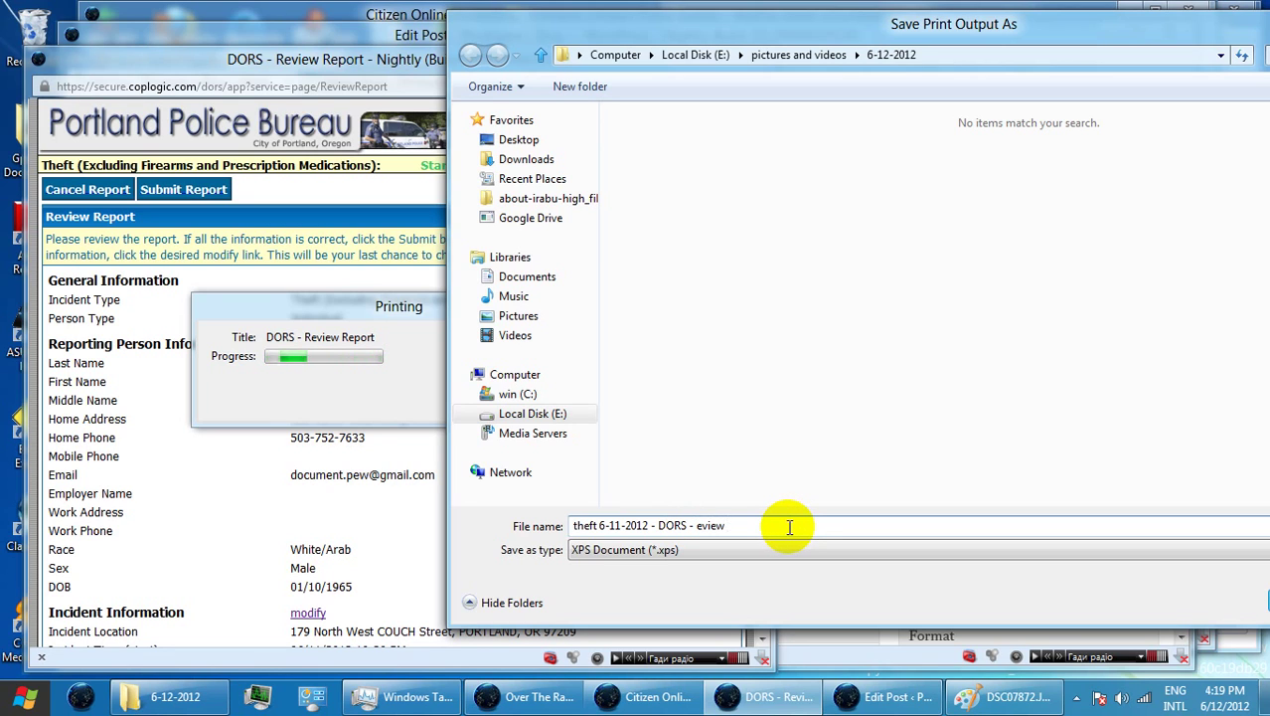
key(Left)
key(Left)
key(Left)
key(Left)
key(Left)
key(Left)
text(R)
key(End)
text(R)
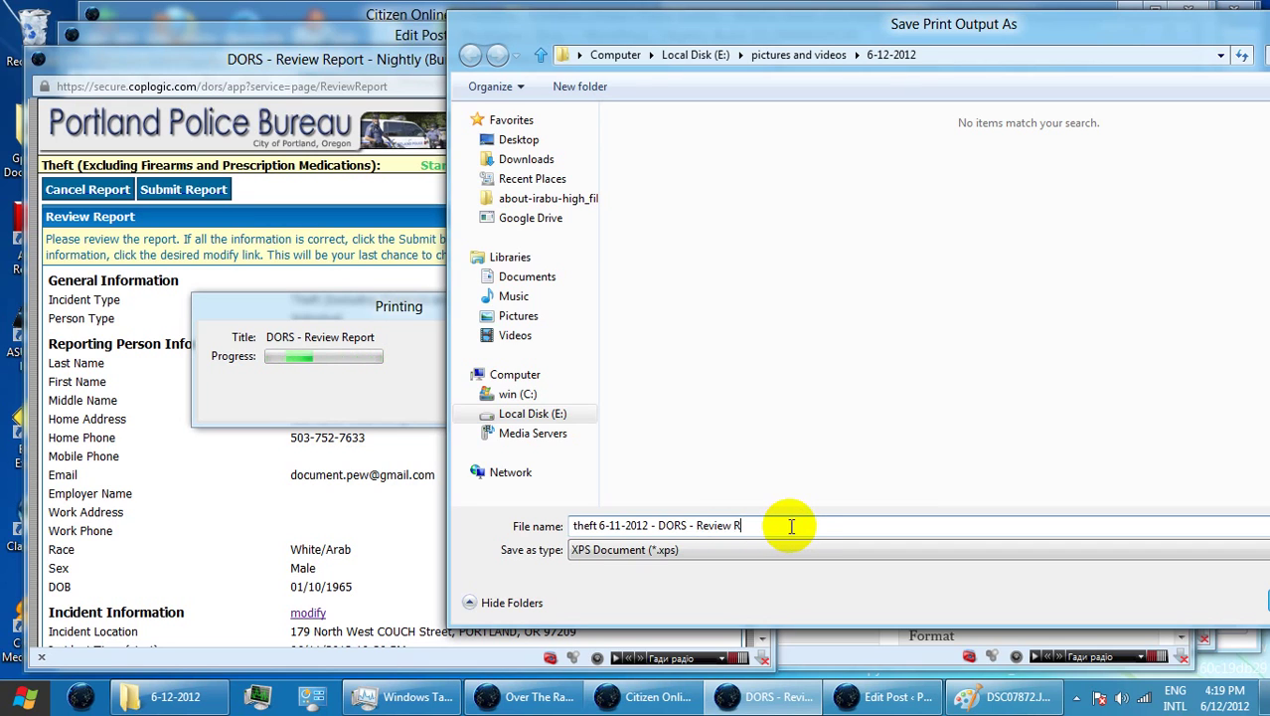
text(ep)
key(ctrl+shift+Left)
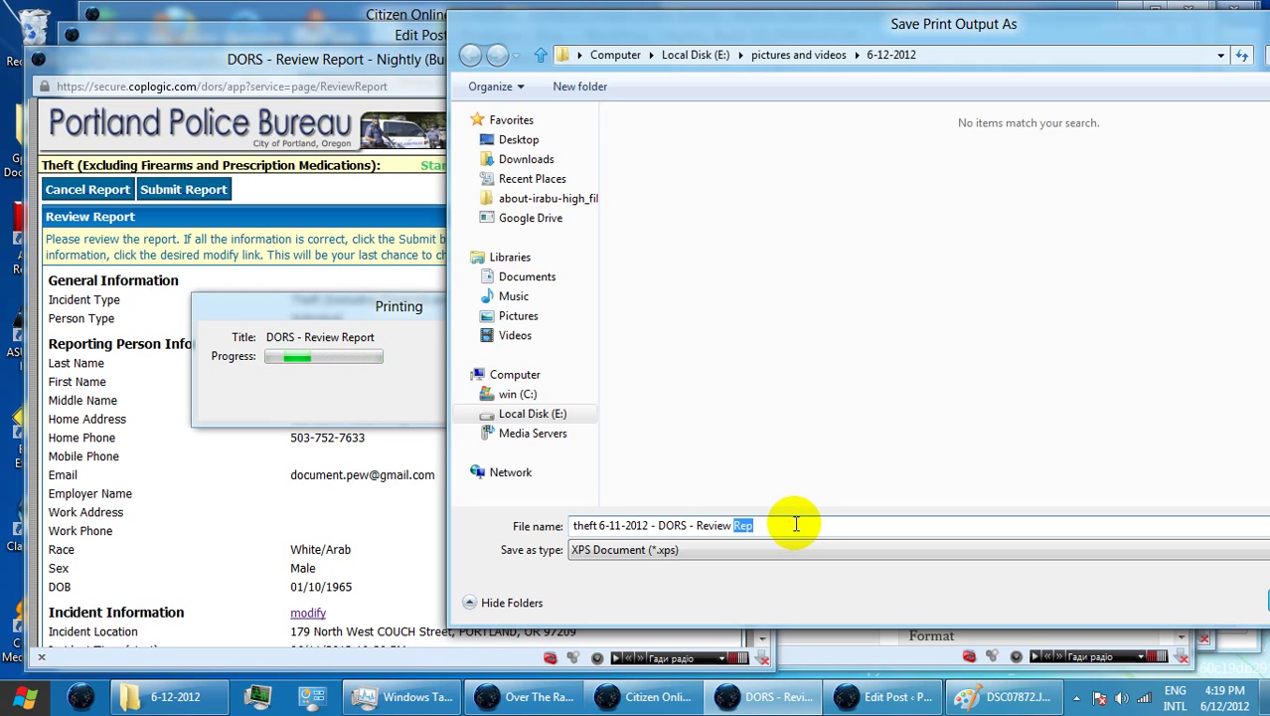
key(End)
text(ort)
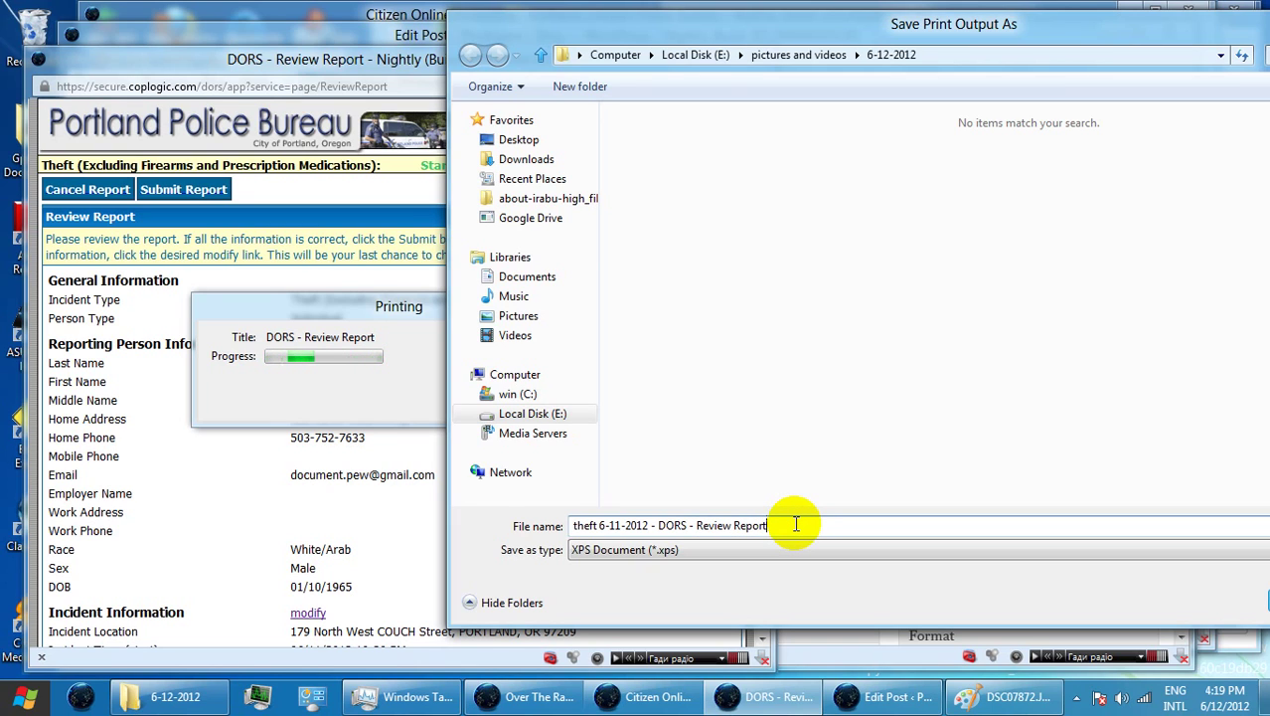
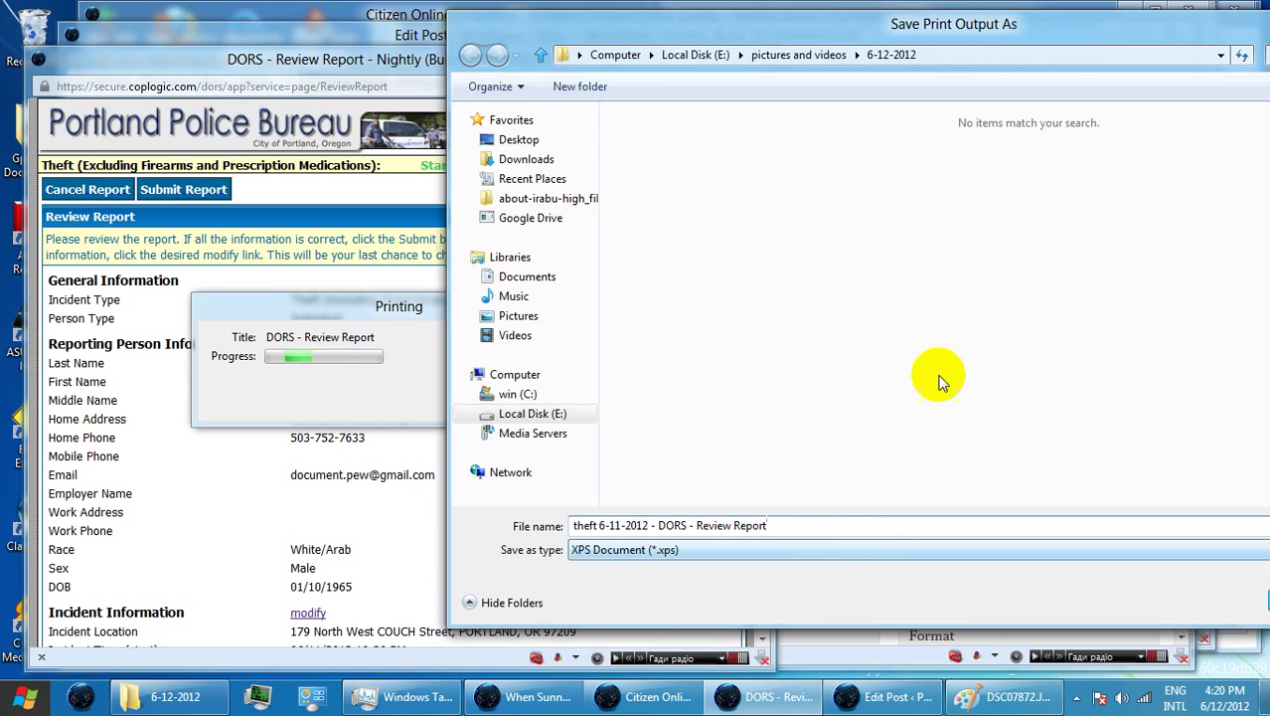
Create a folder named 6-12-2012 inside the log folder on Local Disk (E:) and save the XPS printout in it.
click(913, 32)
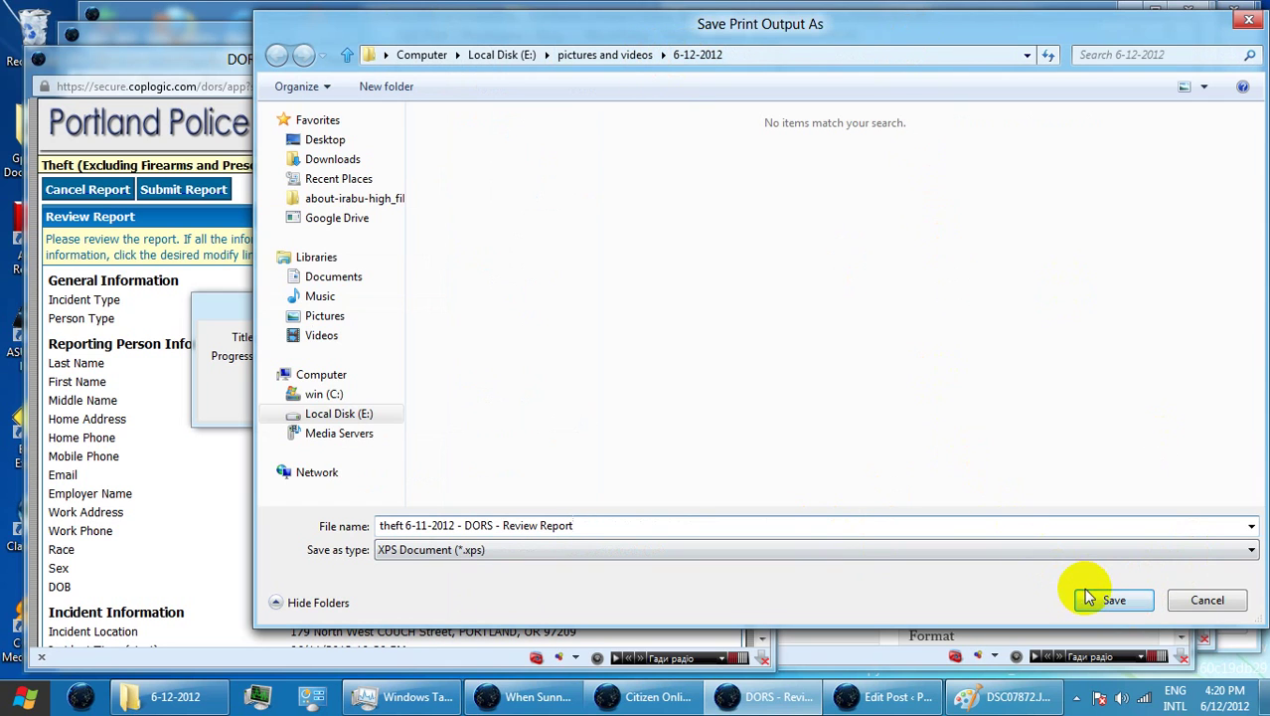
click(497, 54)
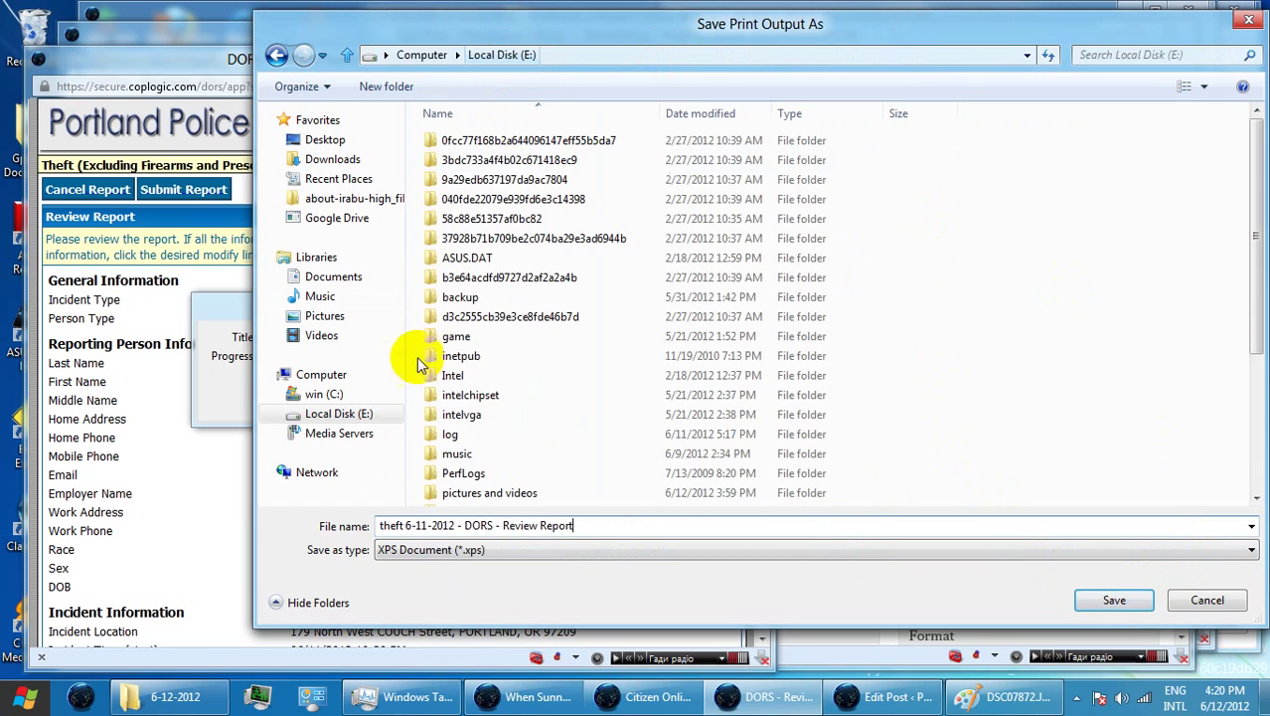
scroll(524, 487, down, 1)
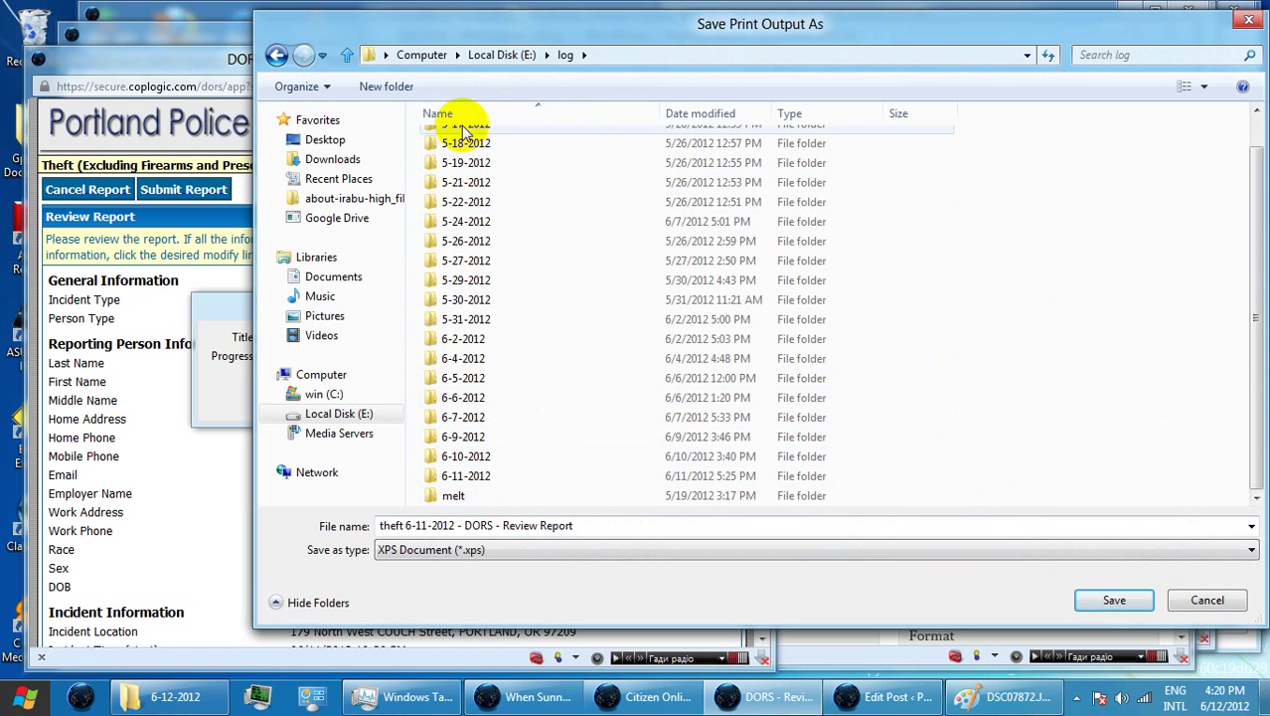
click(415, 87)
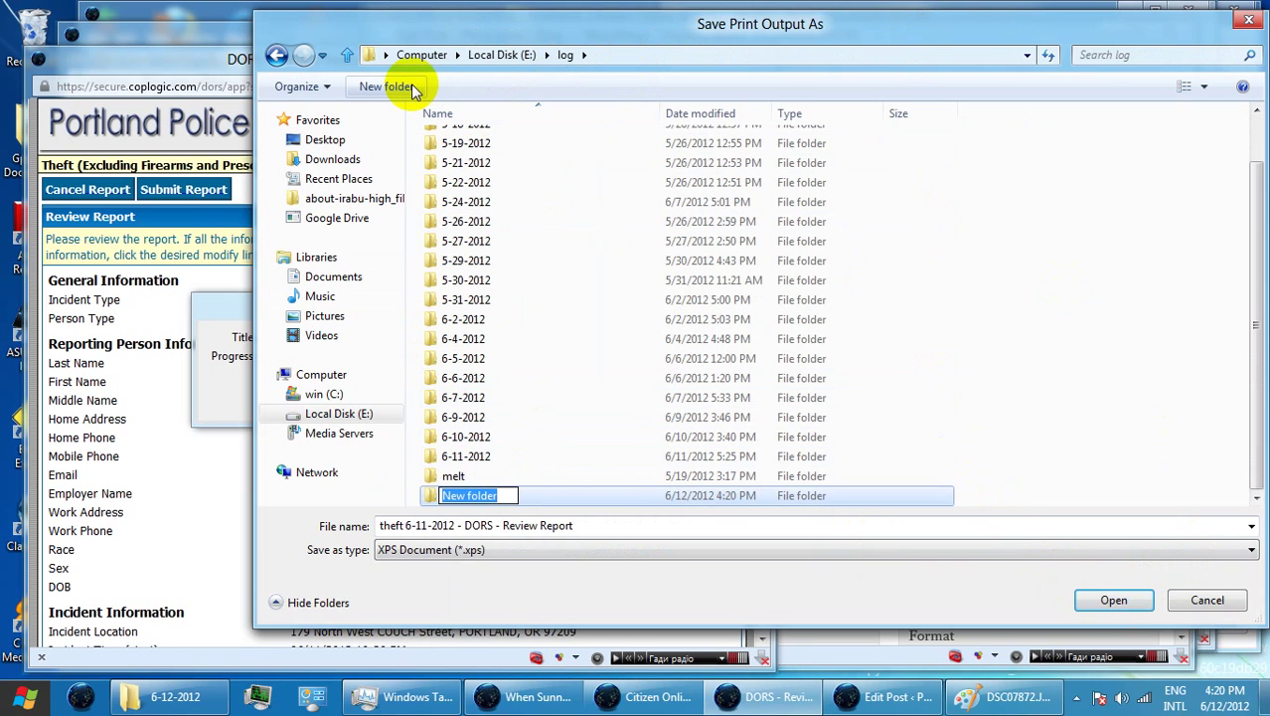
text(6-12-1)
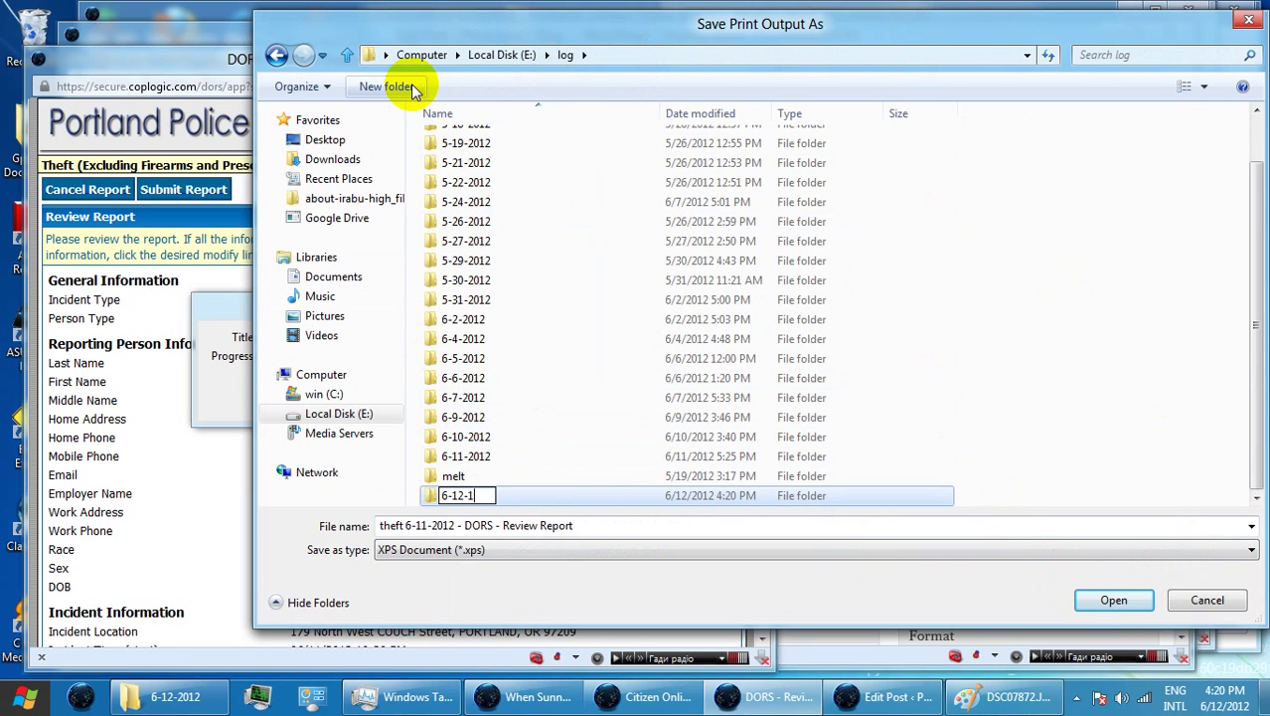
key(BackSpace)
text(2012)
key(Return)
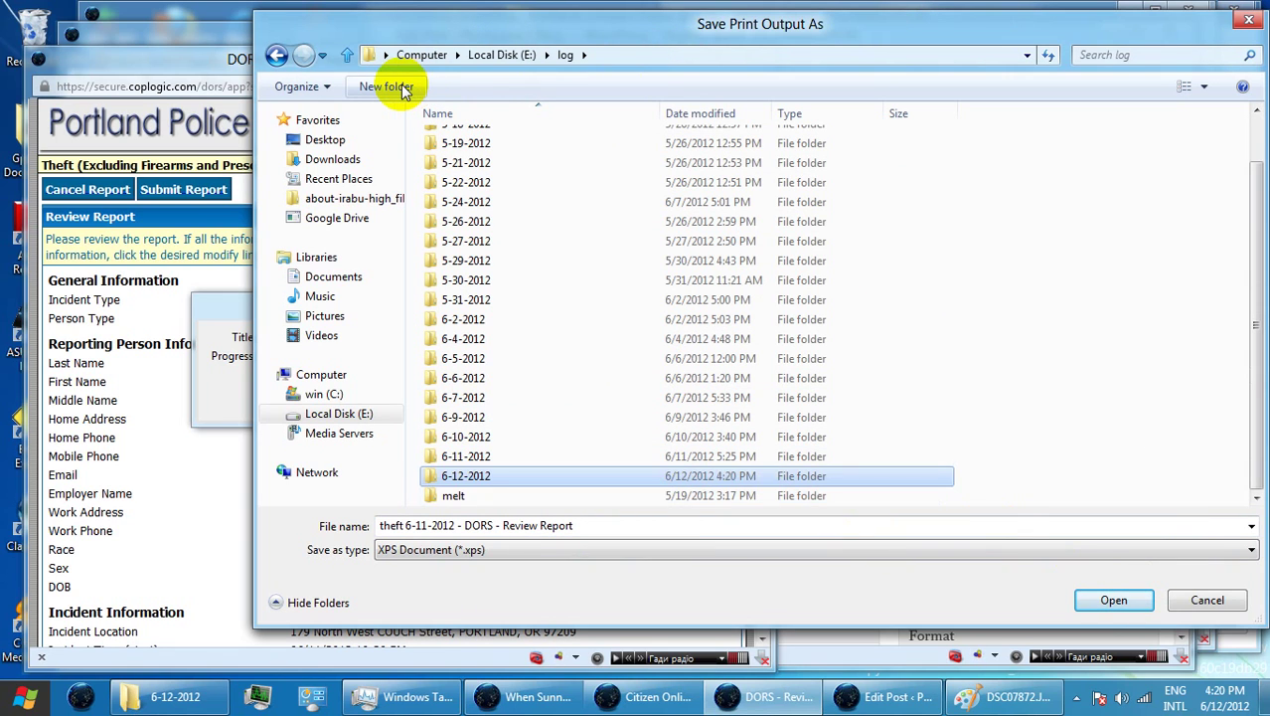
key(Return)
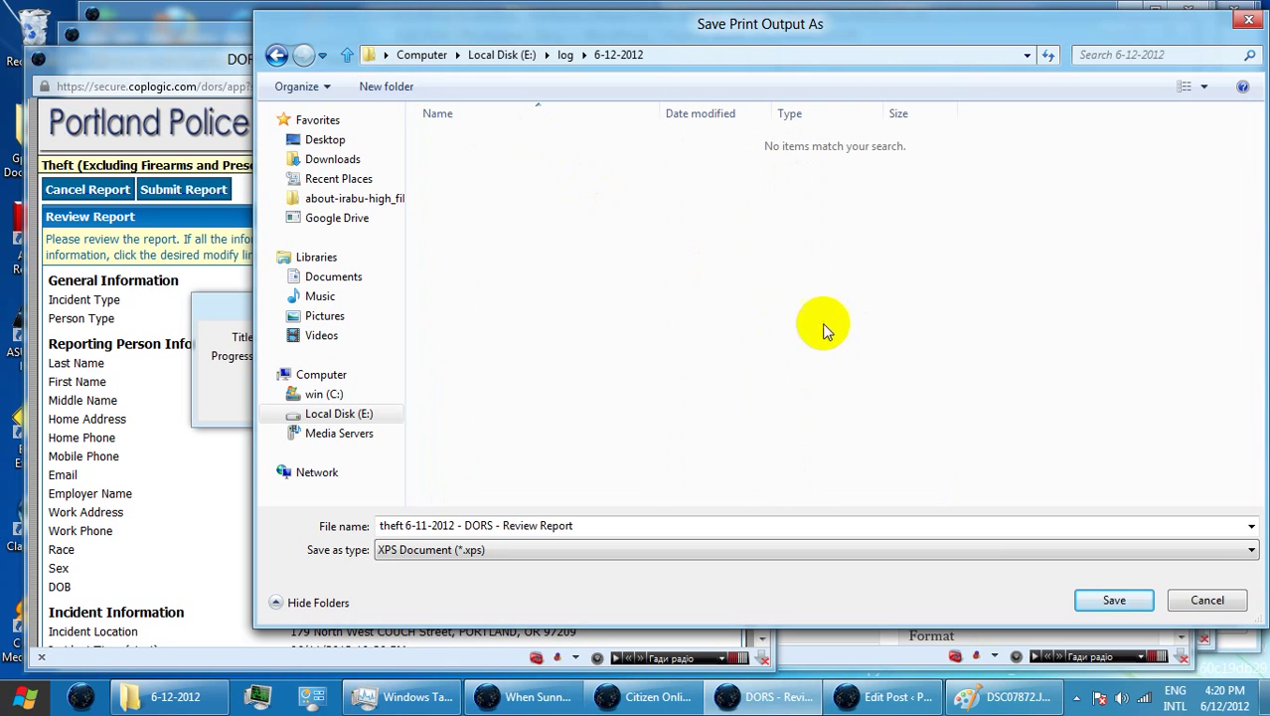
click(1112, 601)
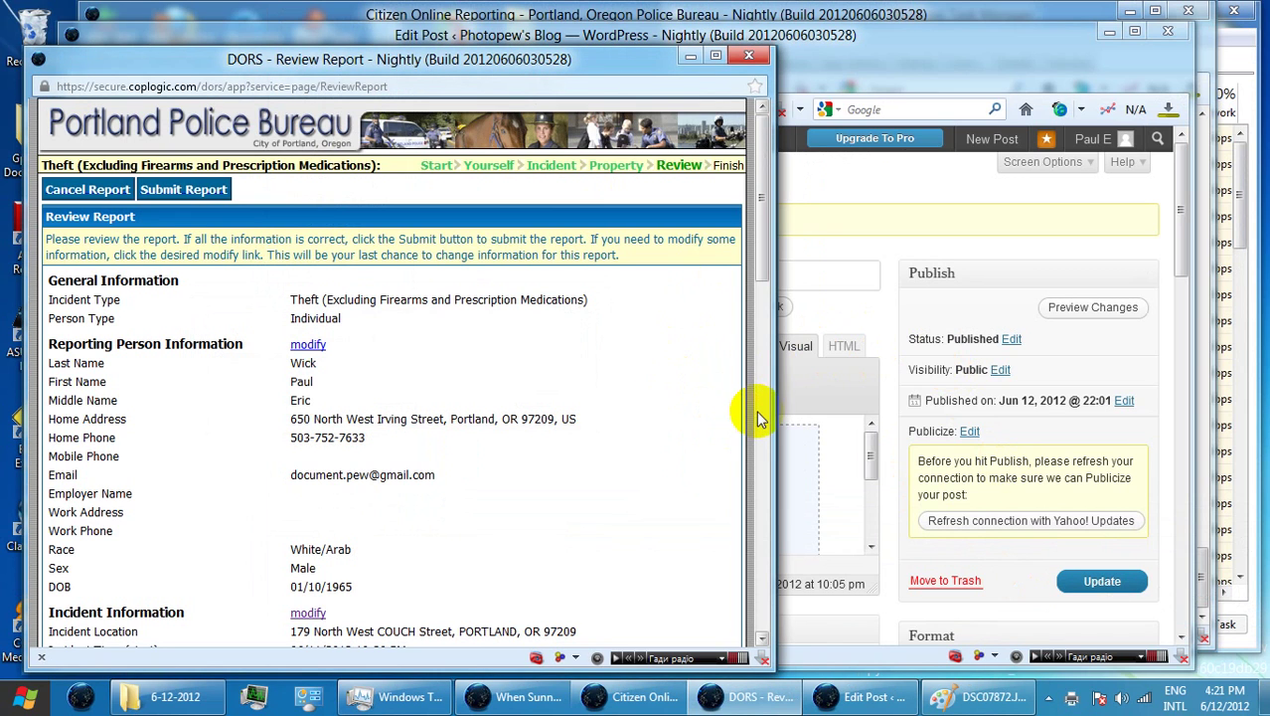
Modify Property 2, the notebook, in the report review by changing its brand to "top flight", and save the change.
drag(764, 272, 770, 354)
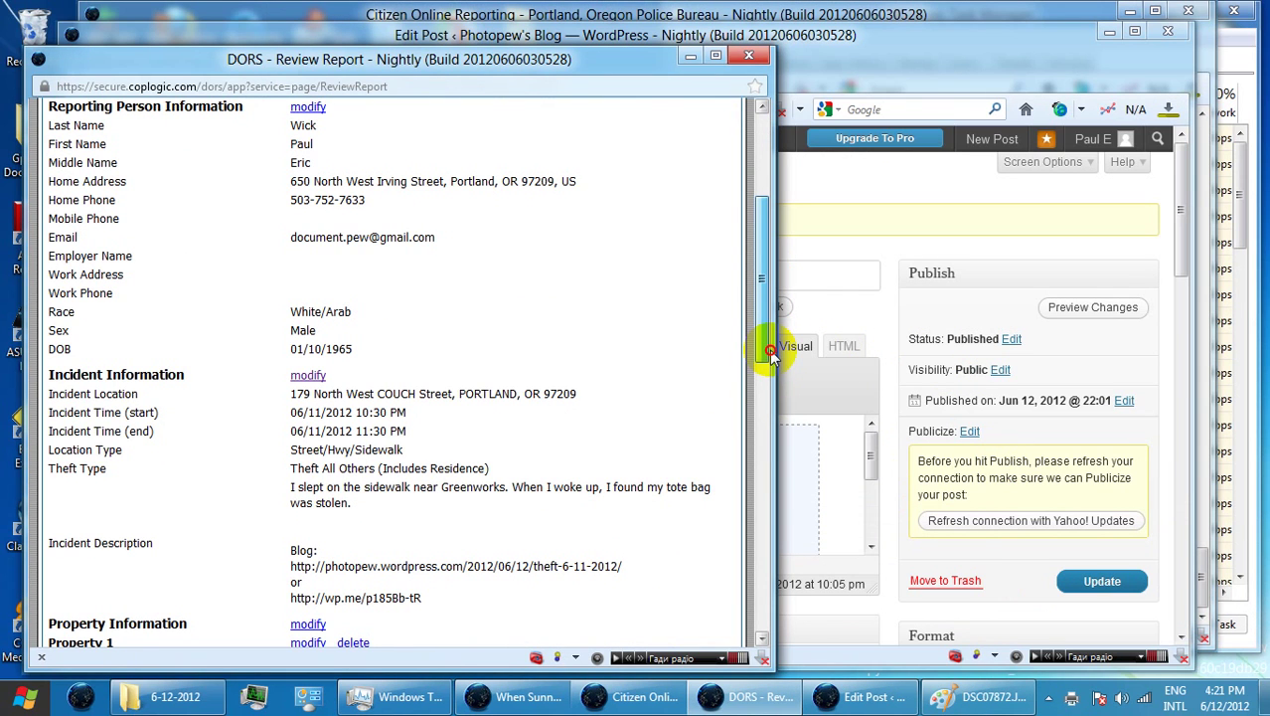
drag(771, 350, 780, 392)
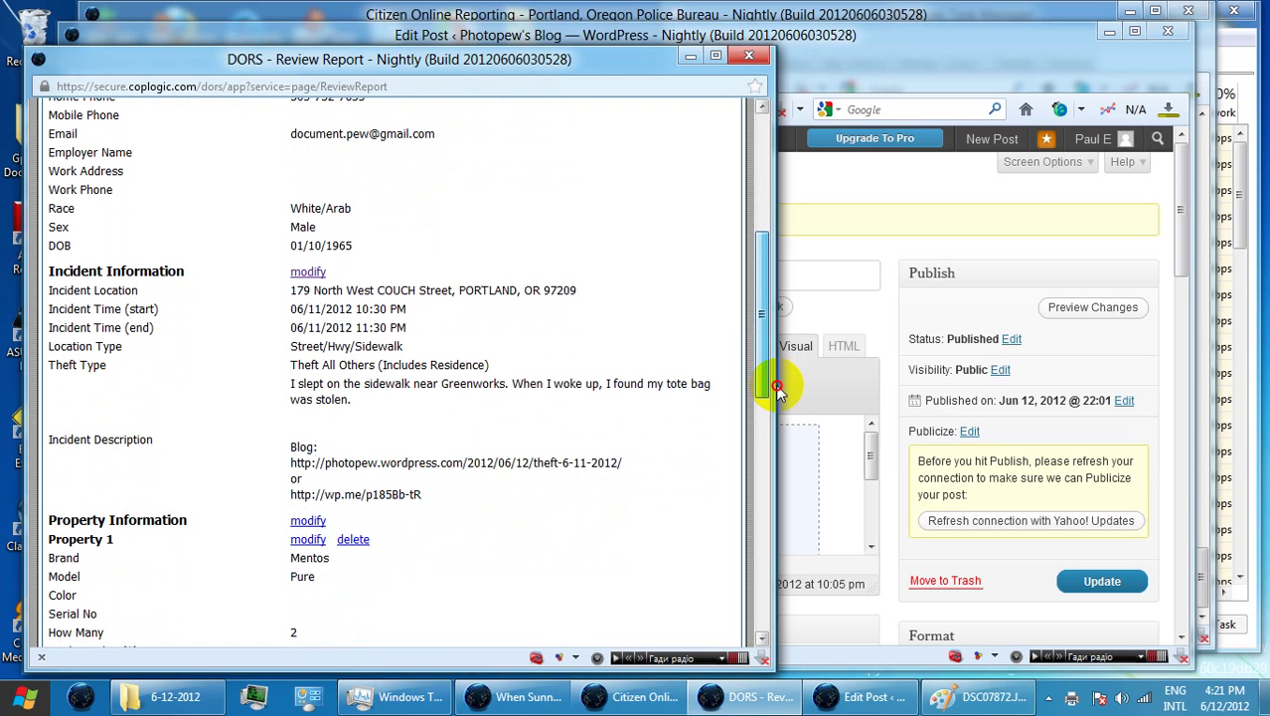
drag(780, 392, 803, 505)
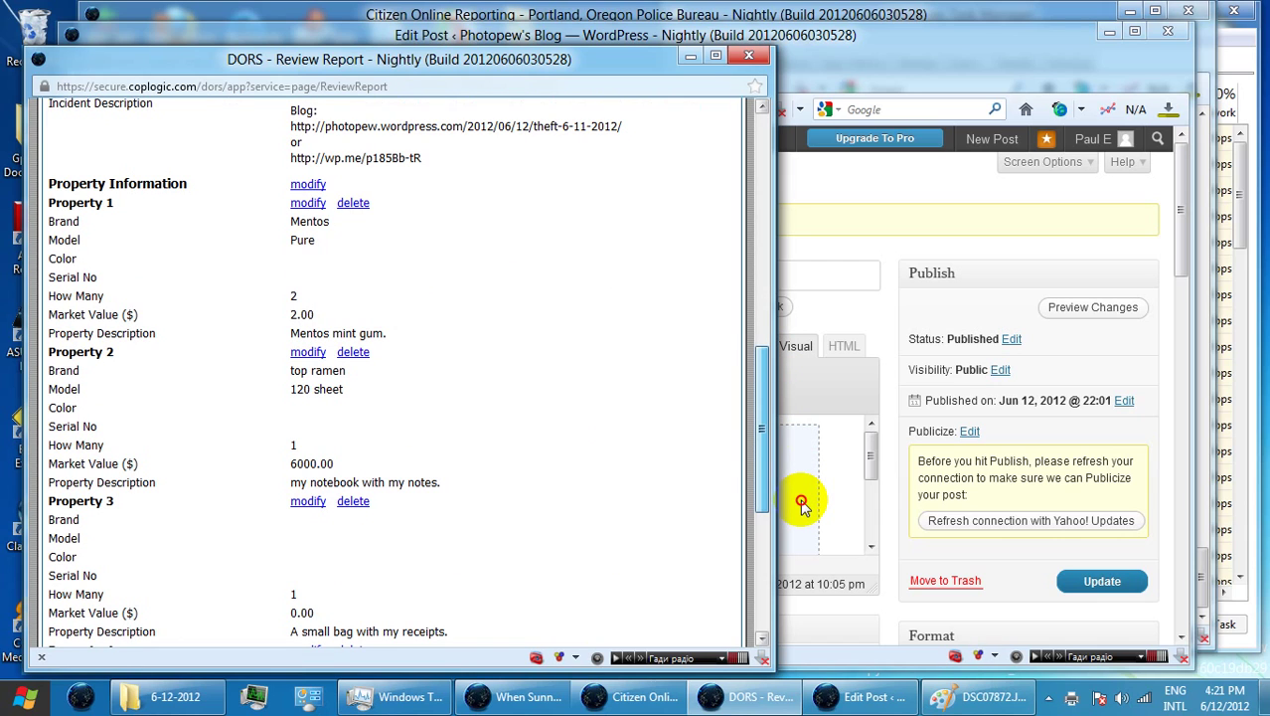
click(308, 354)
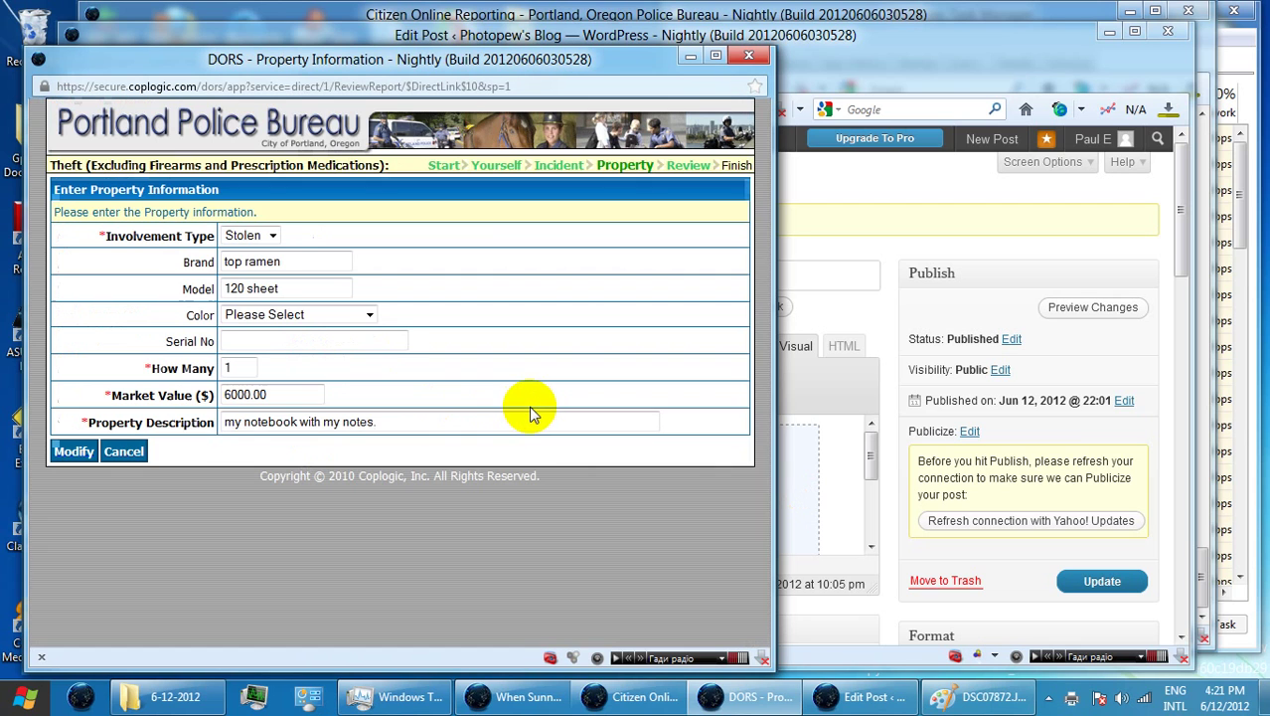
click(304, 265)
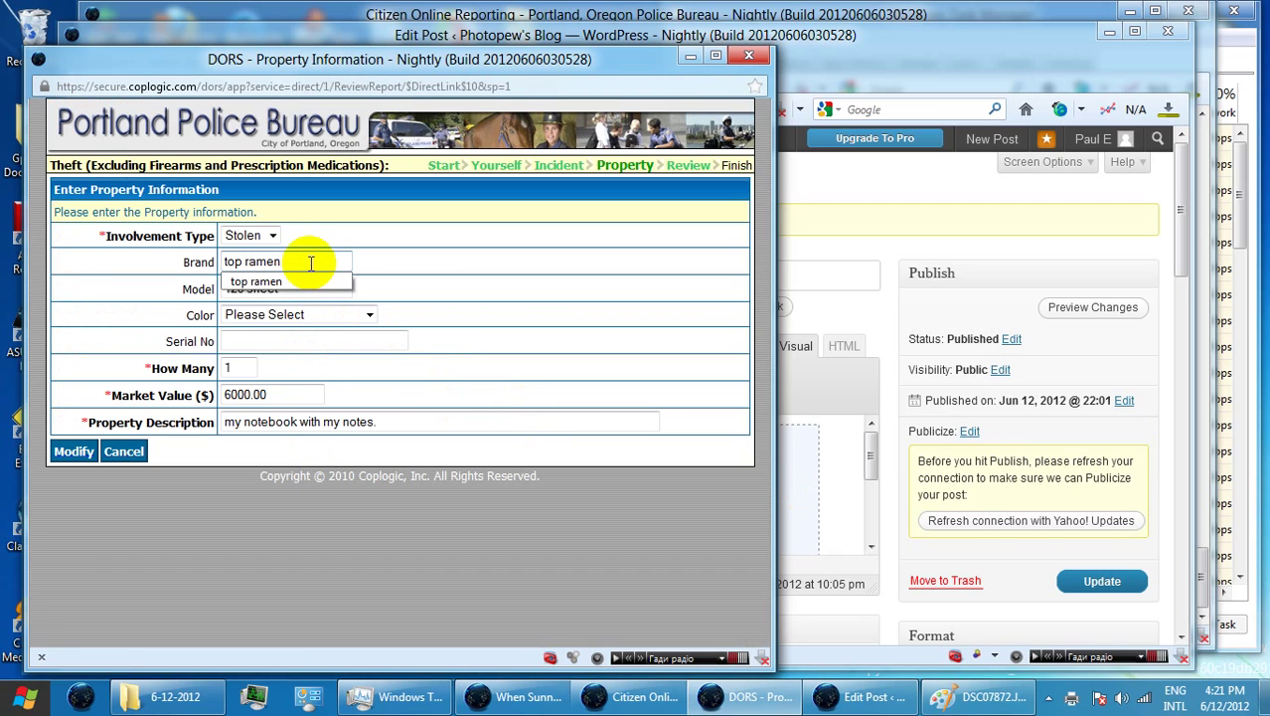
key(BackSpace)
key(BackSpace)
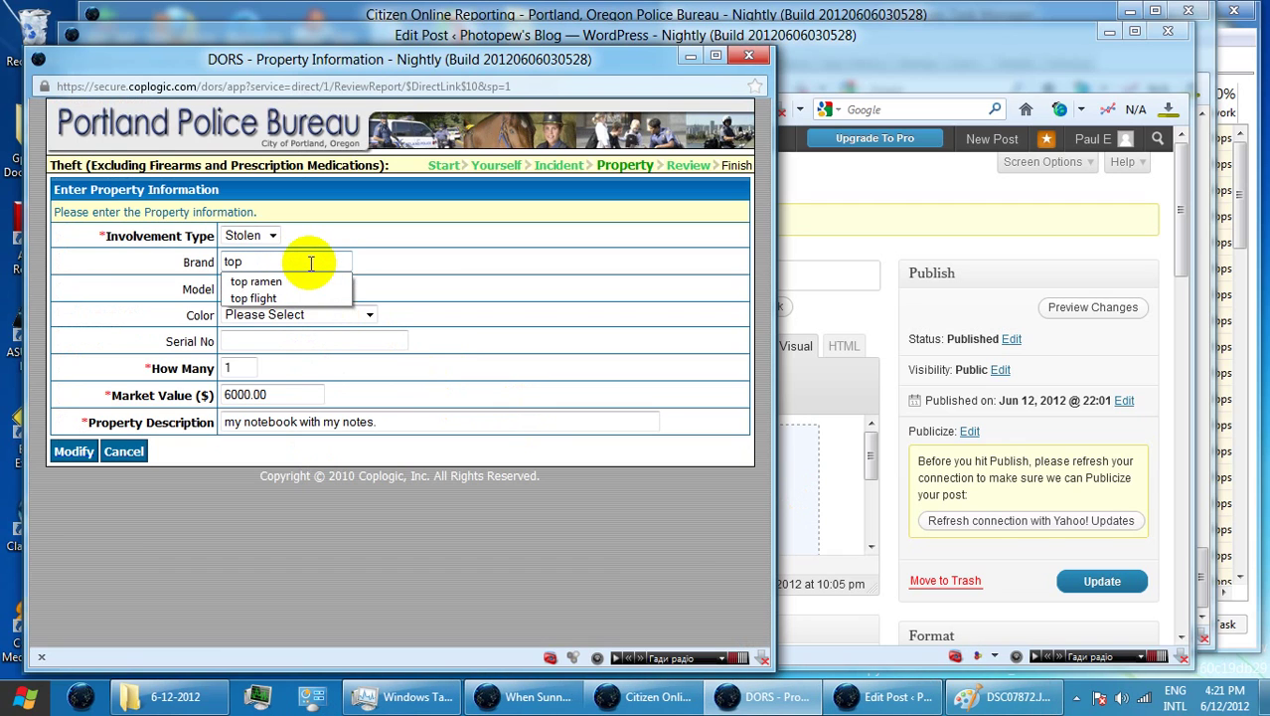
click(253, 297)
click(259, 289)
text(120 sheet)
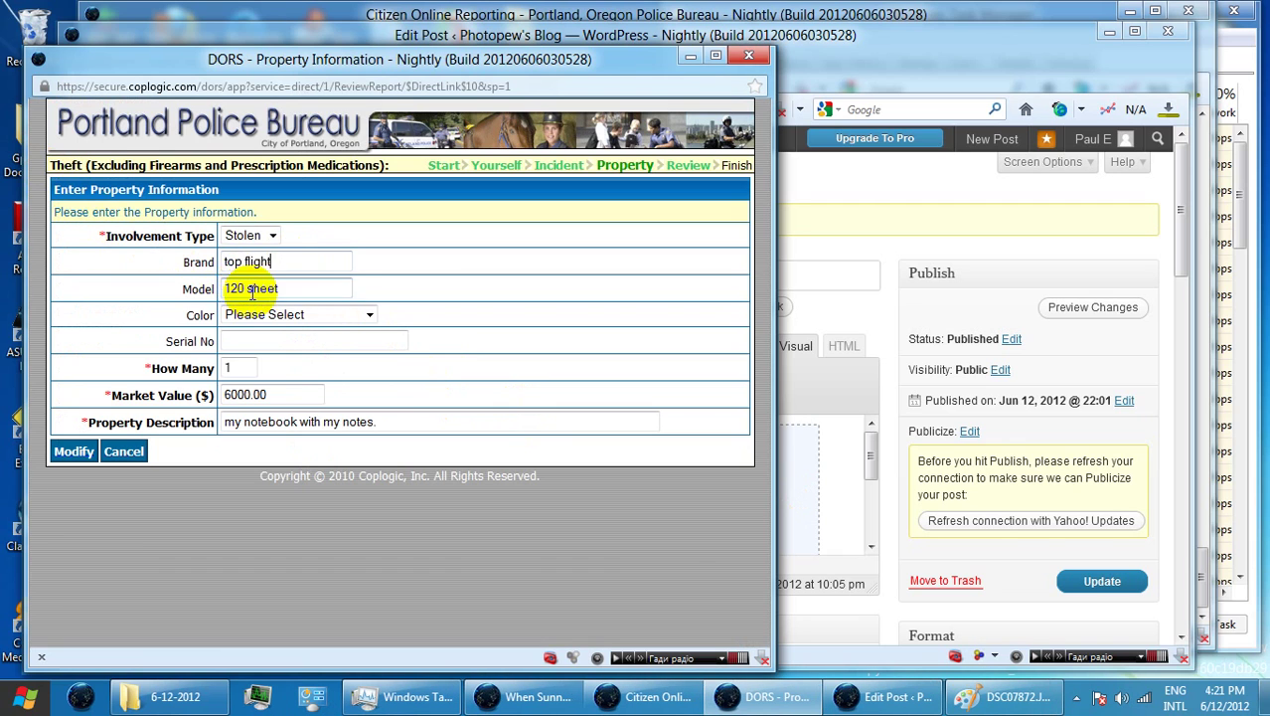
click(74, 451)
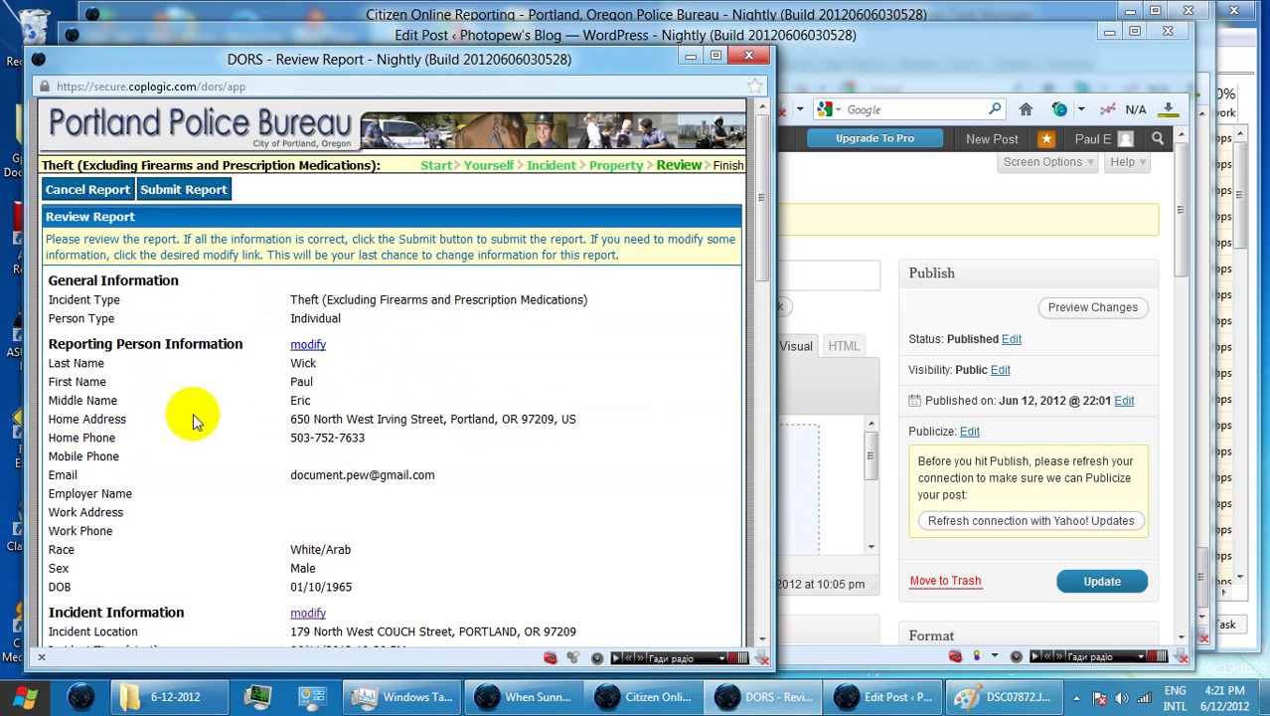
Print all pages of the updated report review with Microsoft XPS Document Writer.
drag(760, 266, 790, 589)
key(ctrl+p)
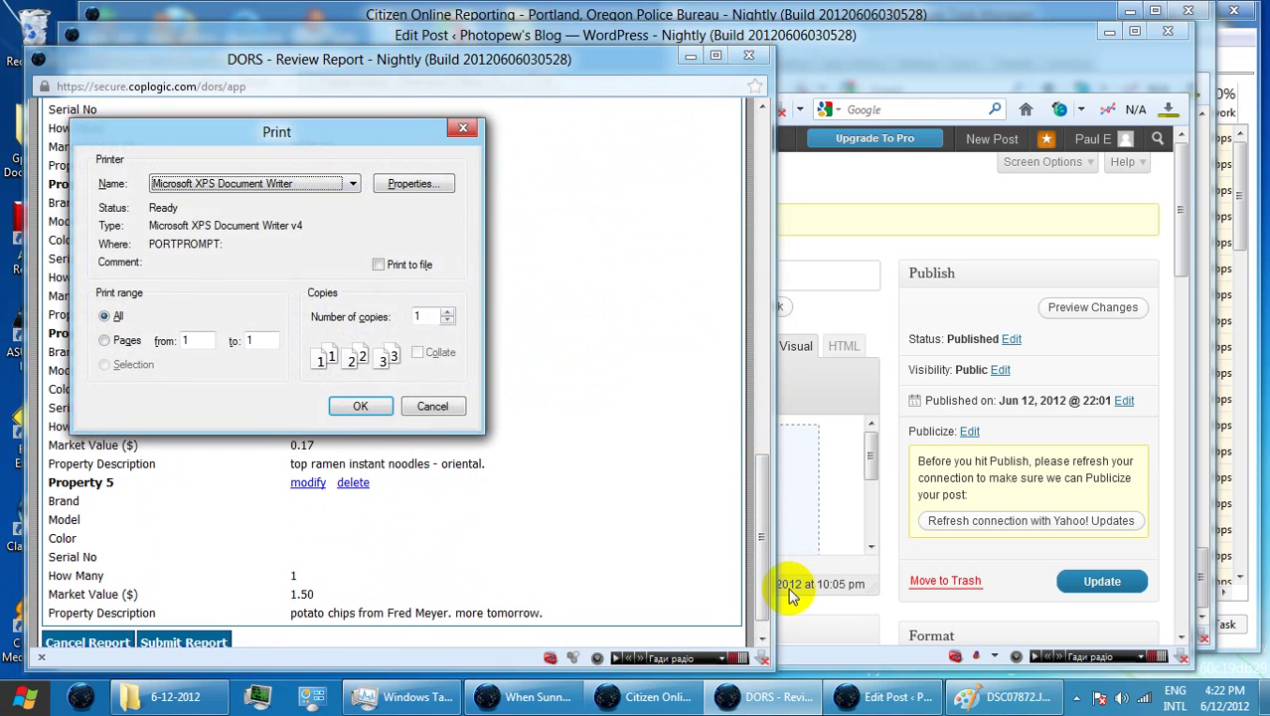
click(368, 407)
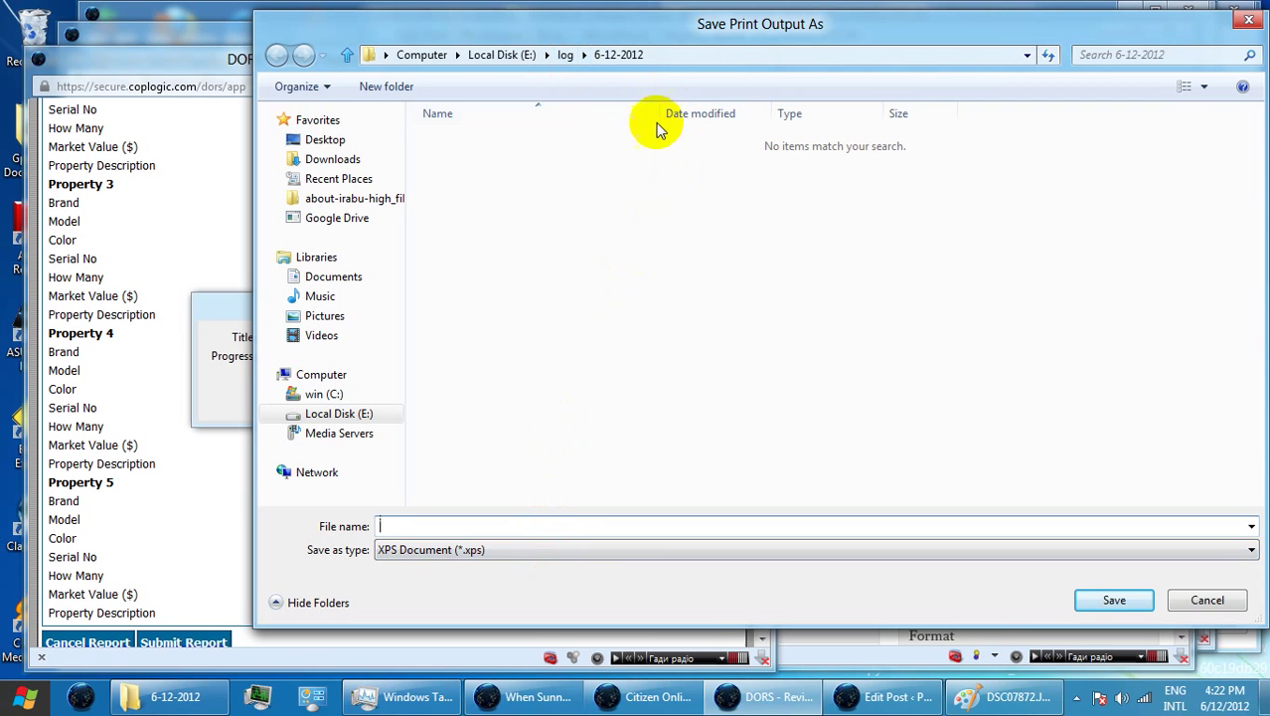
Switch to File Explorer, open the log\6-12-2012 folder on Local Disk (E:) and copy the existing XPS printout's file name without its extension.
click(196, 700)
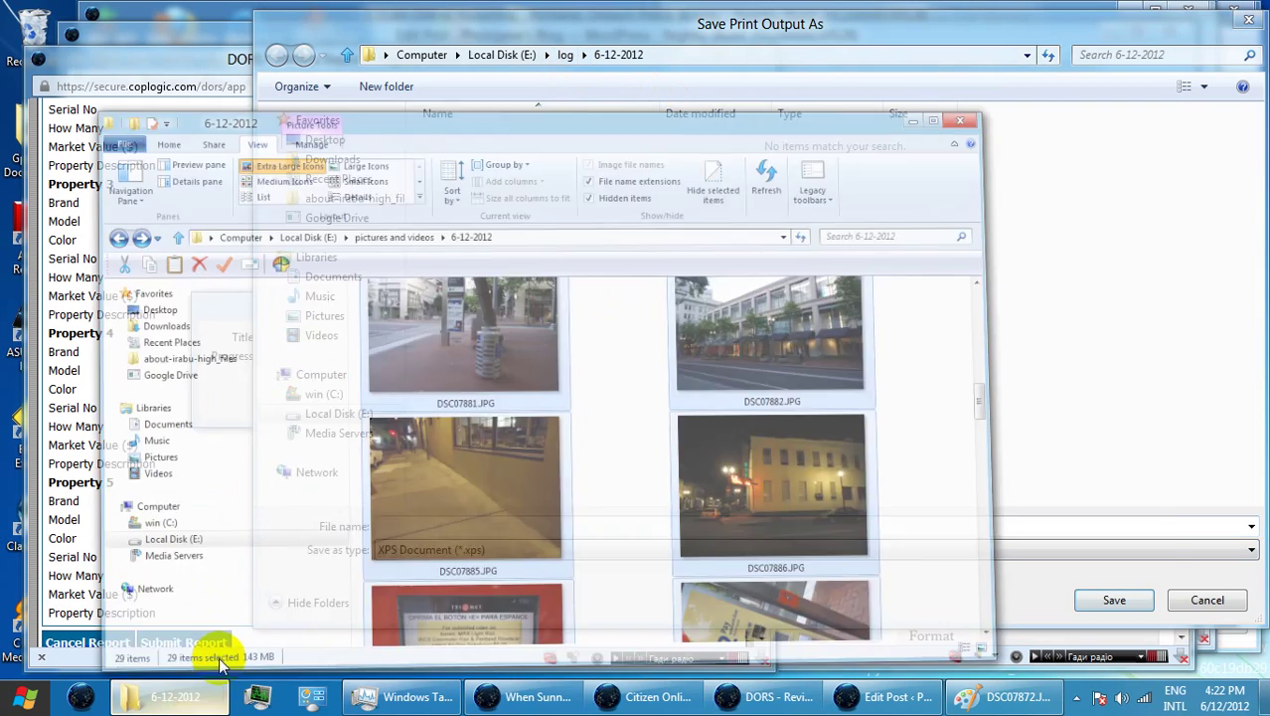
click(326, 154)
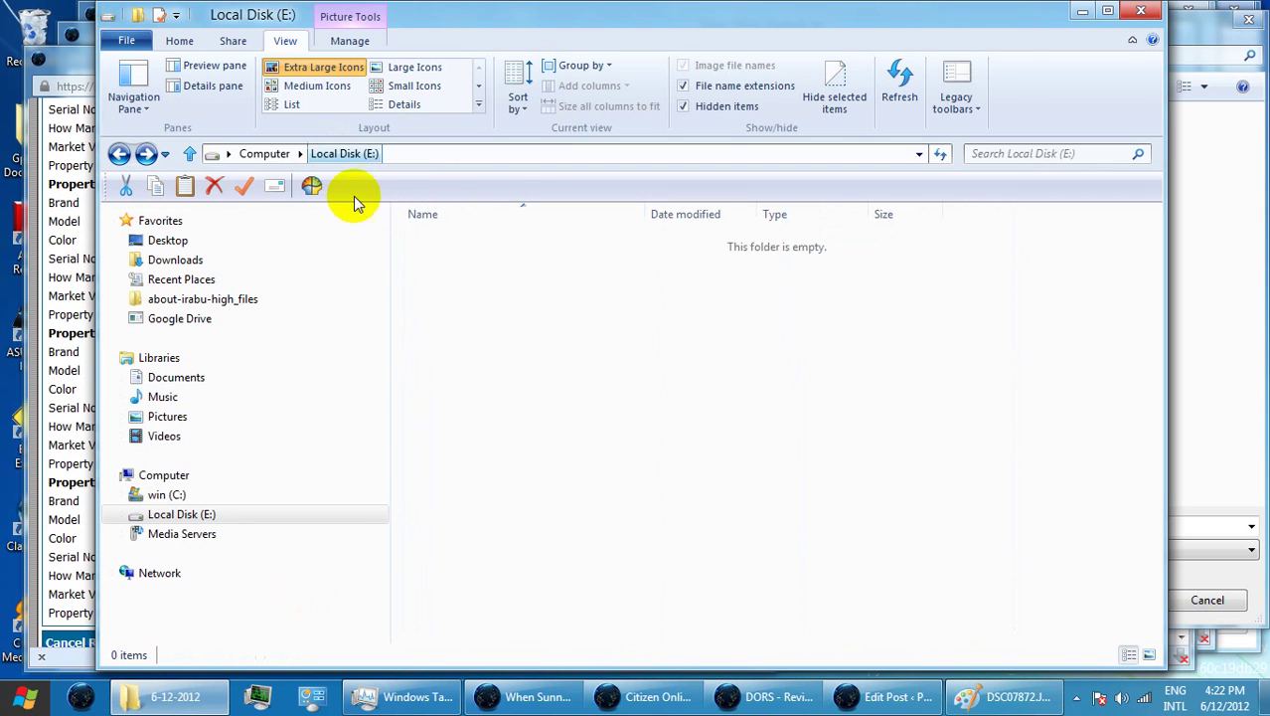
double_click(453, 534)
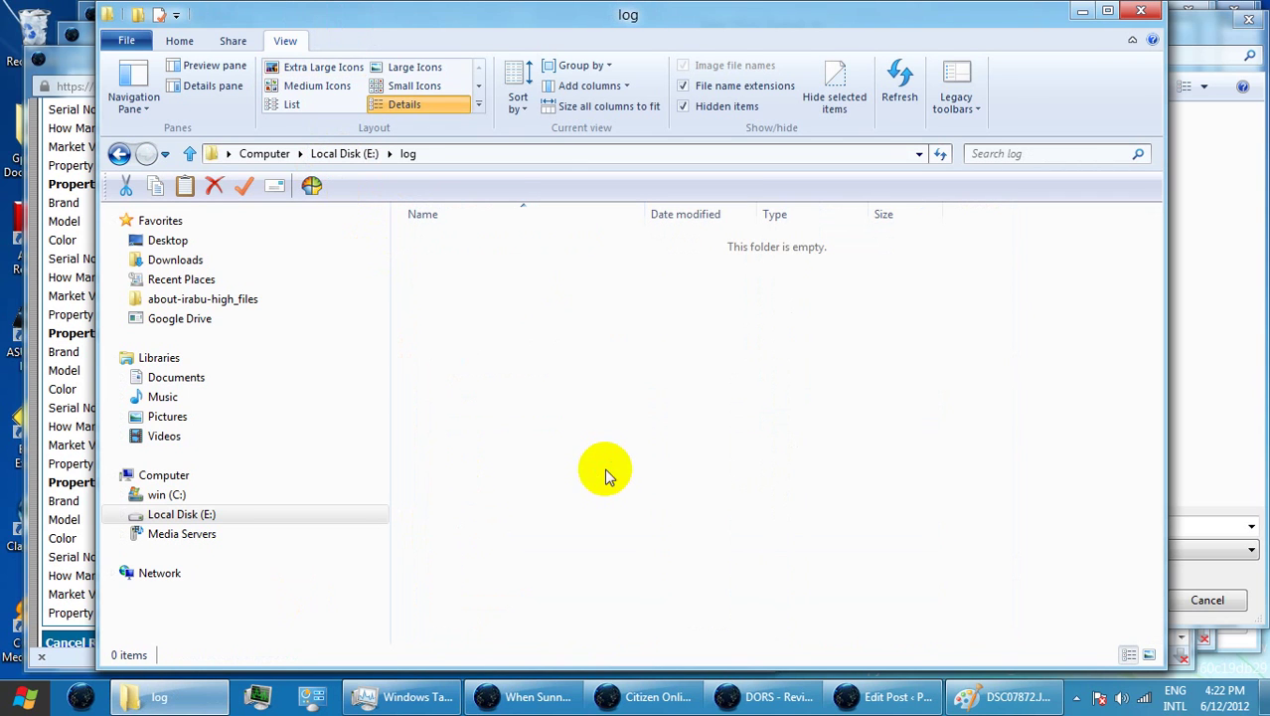
double_click(522, 537)
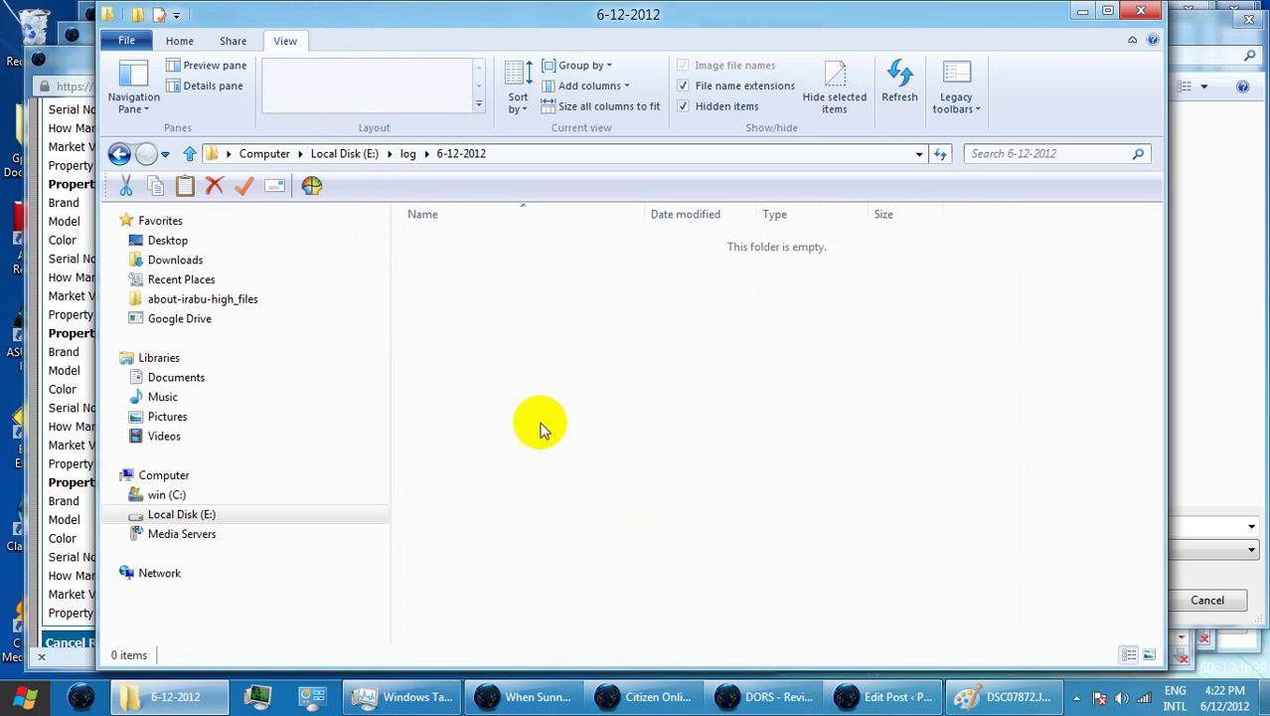
drag(644, 212, 893, 230)
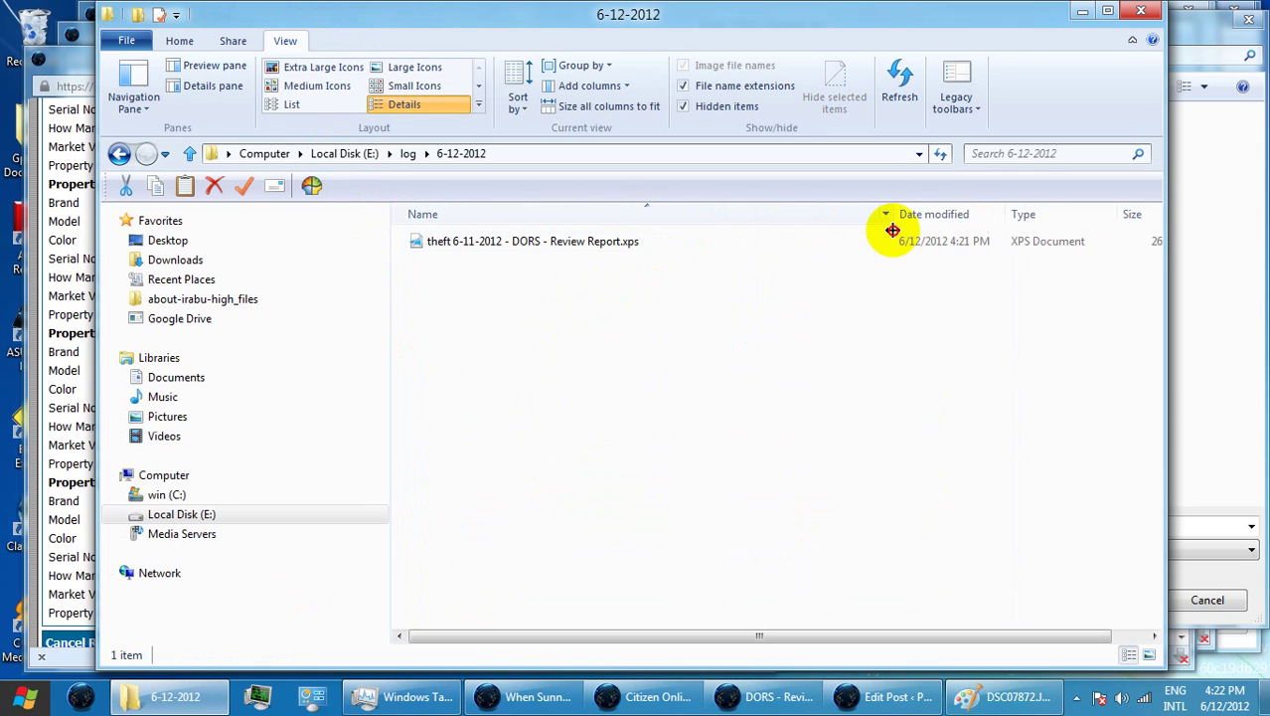
click(499, 241)
click(529, 243)
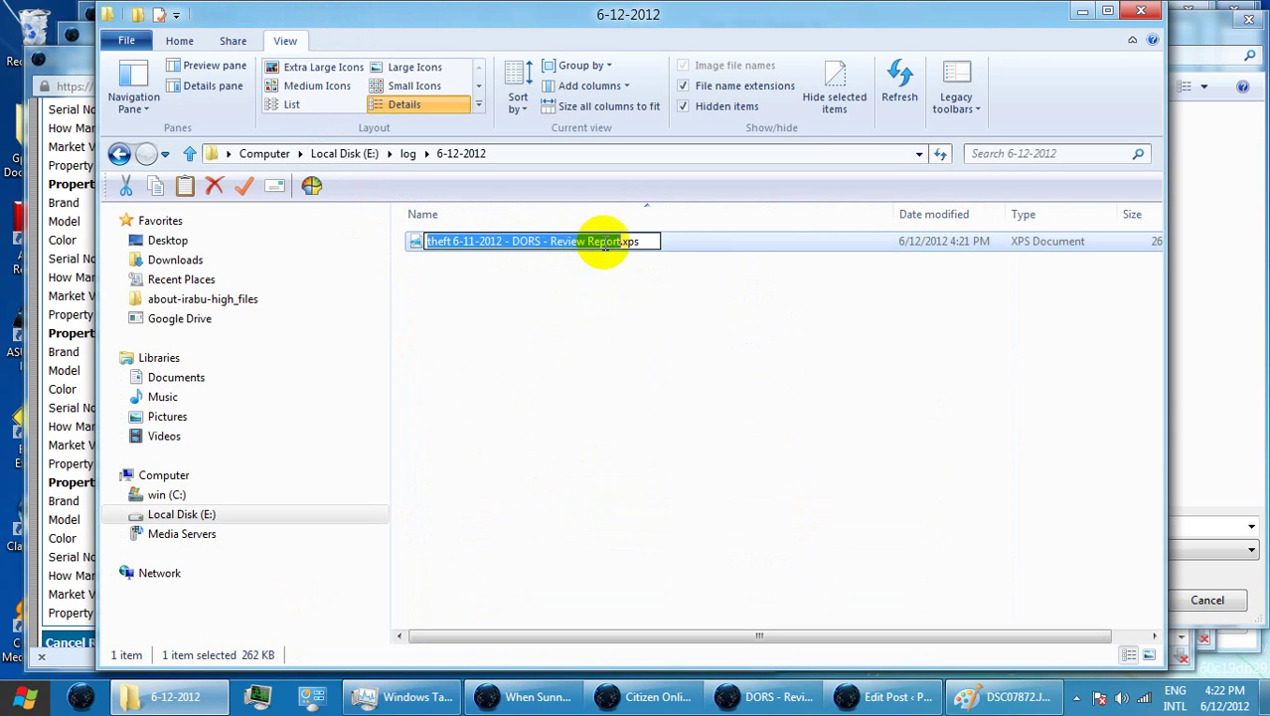
drag(577, 242, 444, 257)
key(ctrl+c)
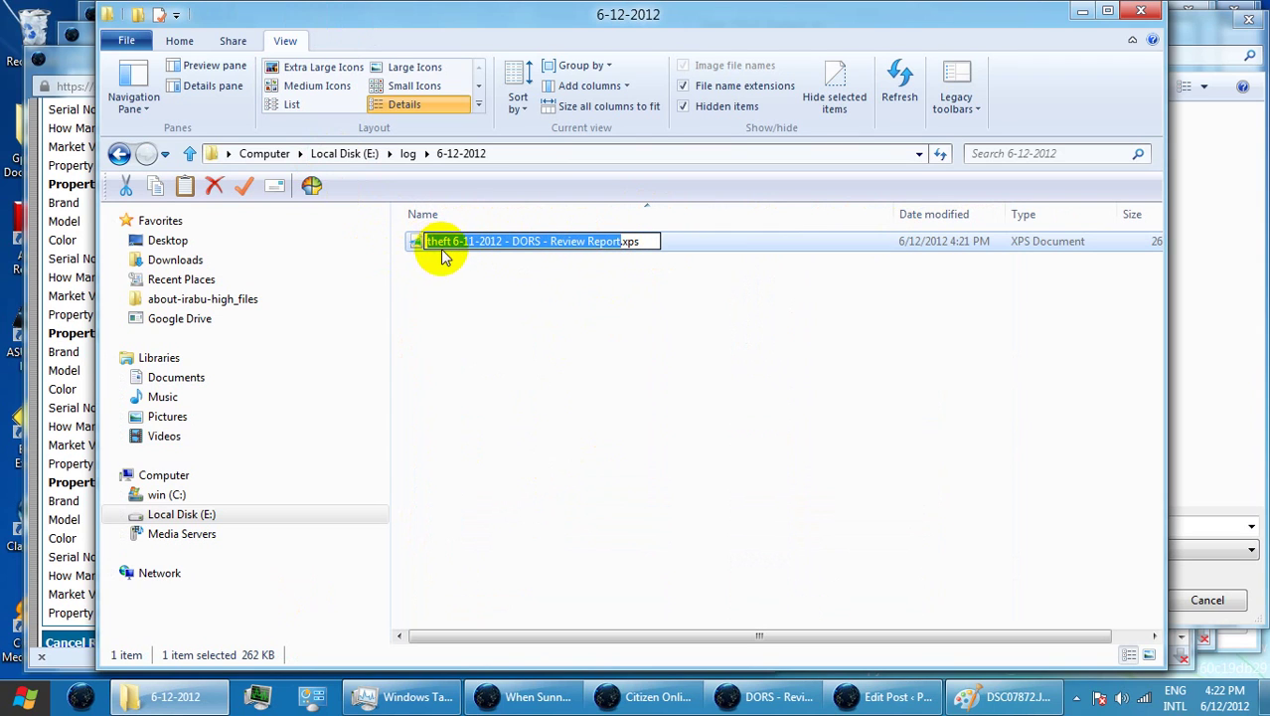
Save the new print output as "theft 6-11-2012 - DORS - Review Report again" in the log\6-12-2012 folder.
click(1084, 14)
click(560, 524)
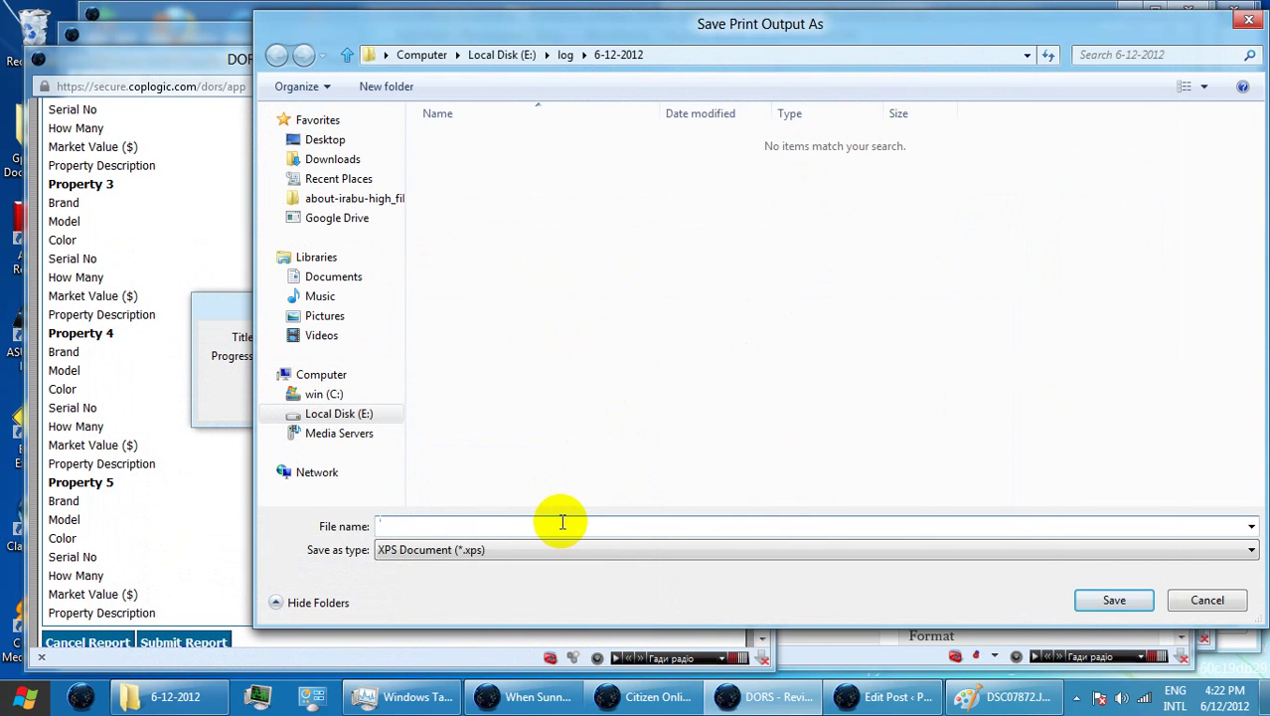
key(ctrl+v)
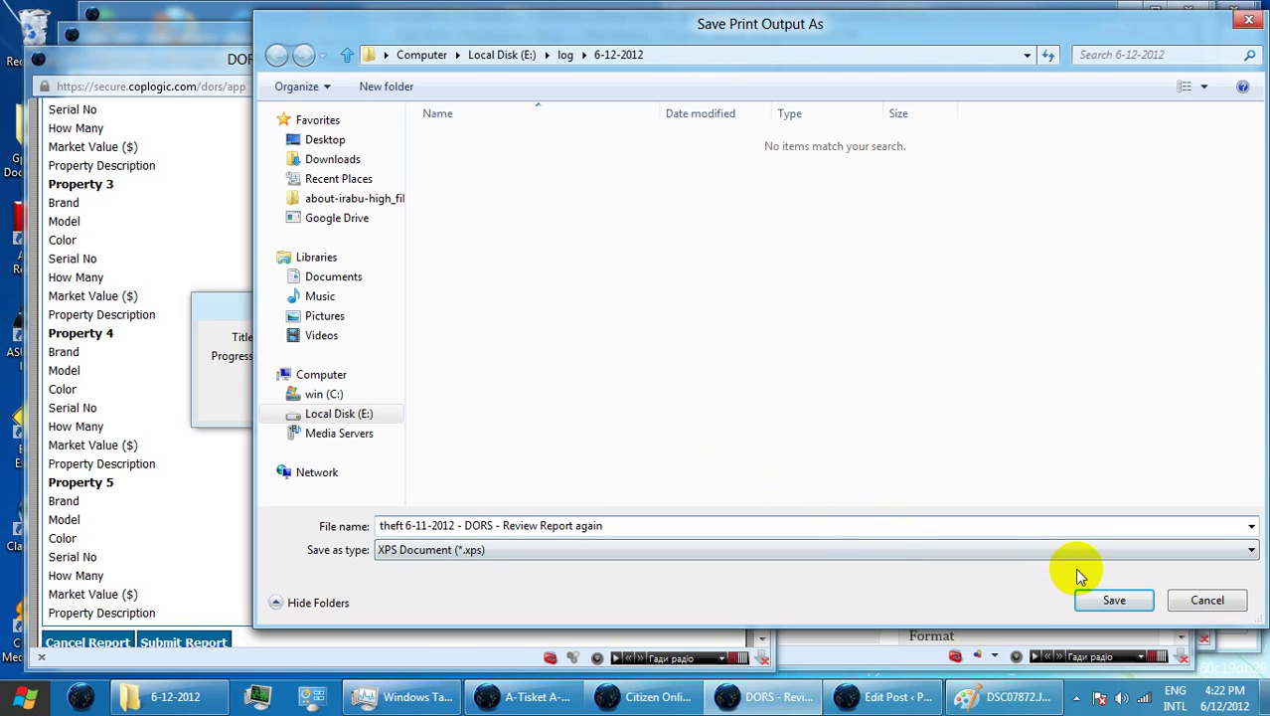
click(1111, 599)
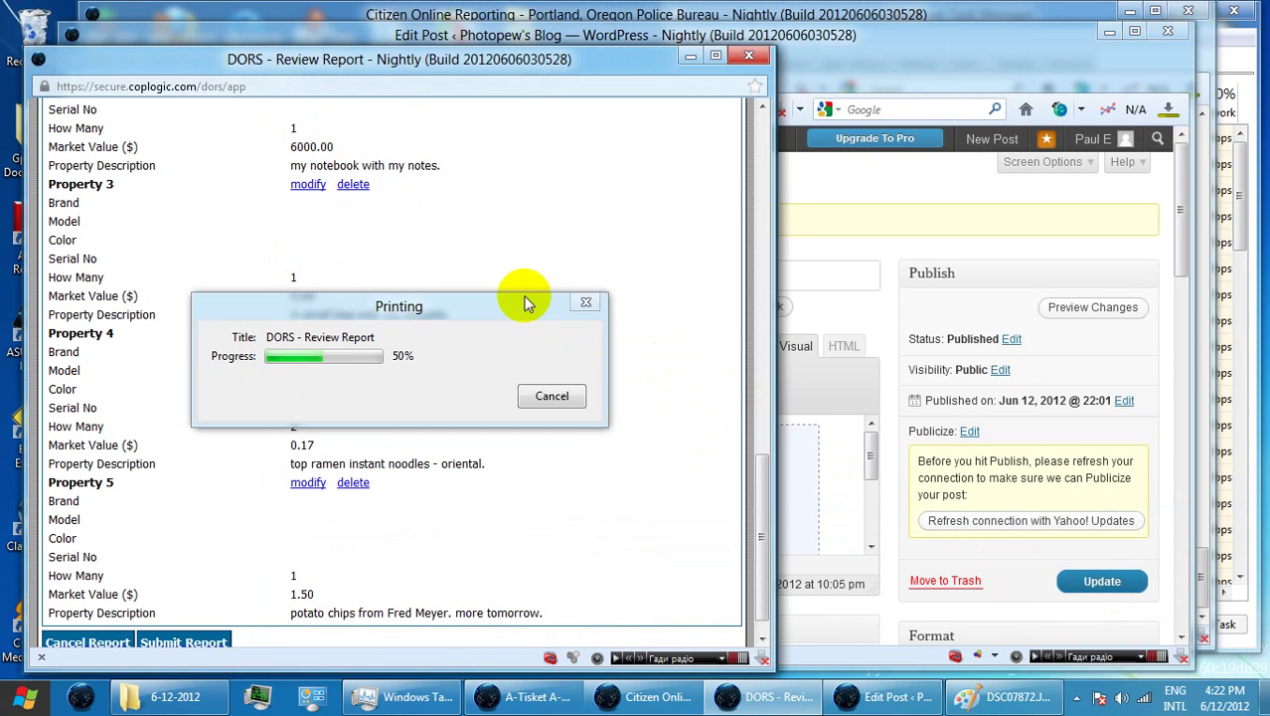
Open the "theft 6-11-2012 - DORS - Review Report again" printout from the 6-12-2012 folder and check its report details and property entries.
drag(752, 545, 748, 604)
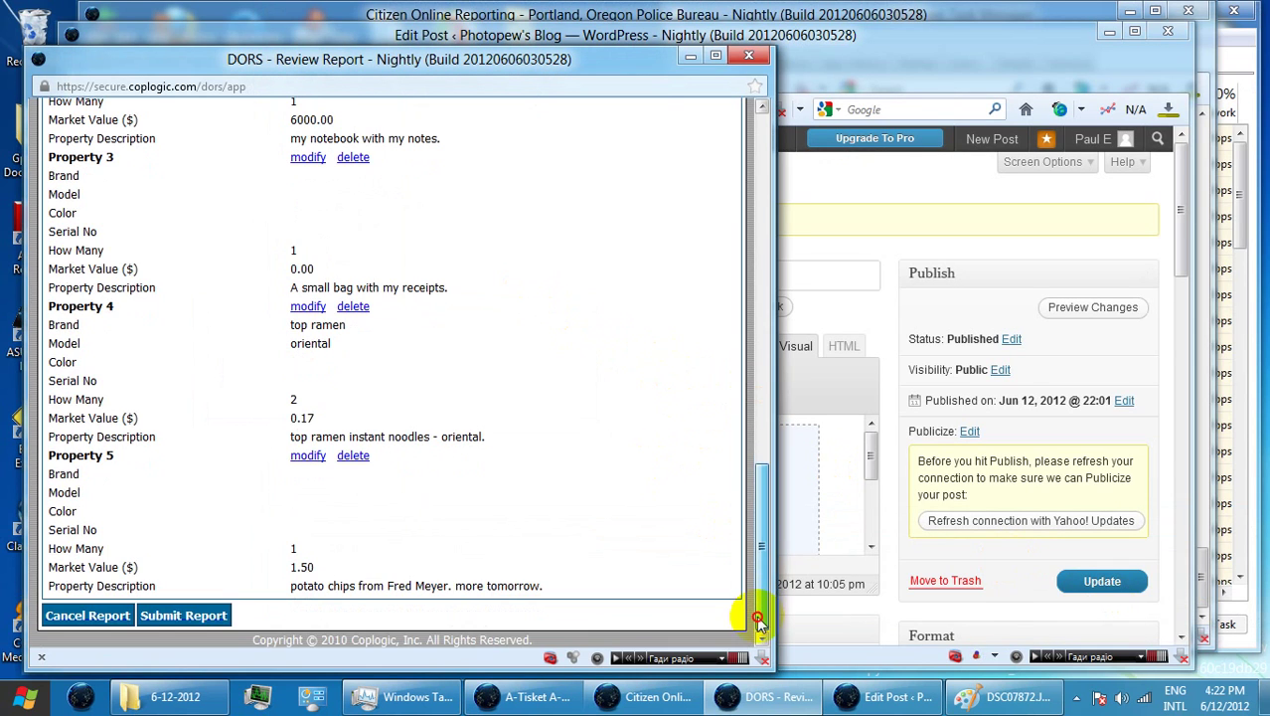
click(149, 696)
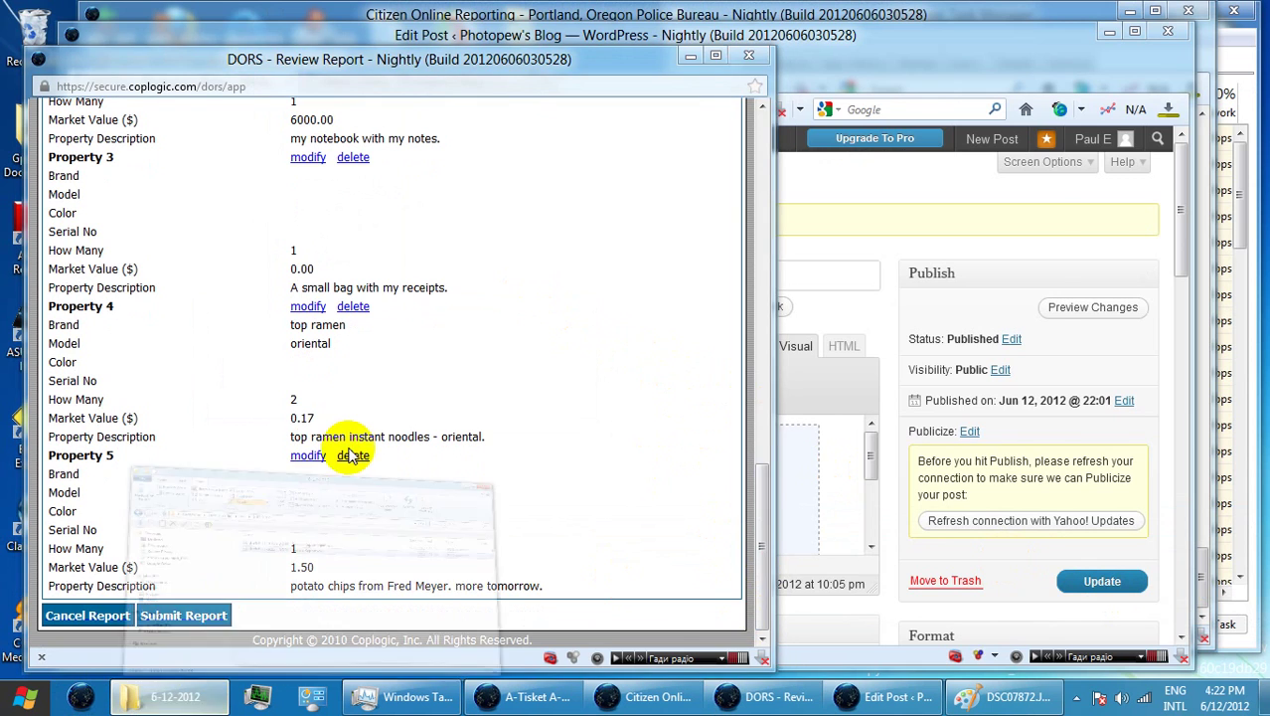
double_click(635, 242)
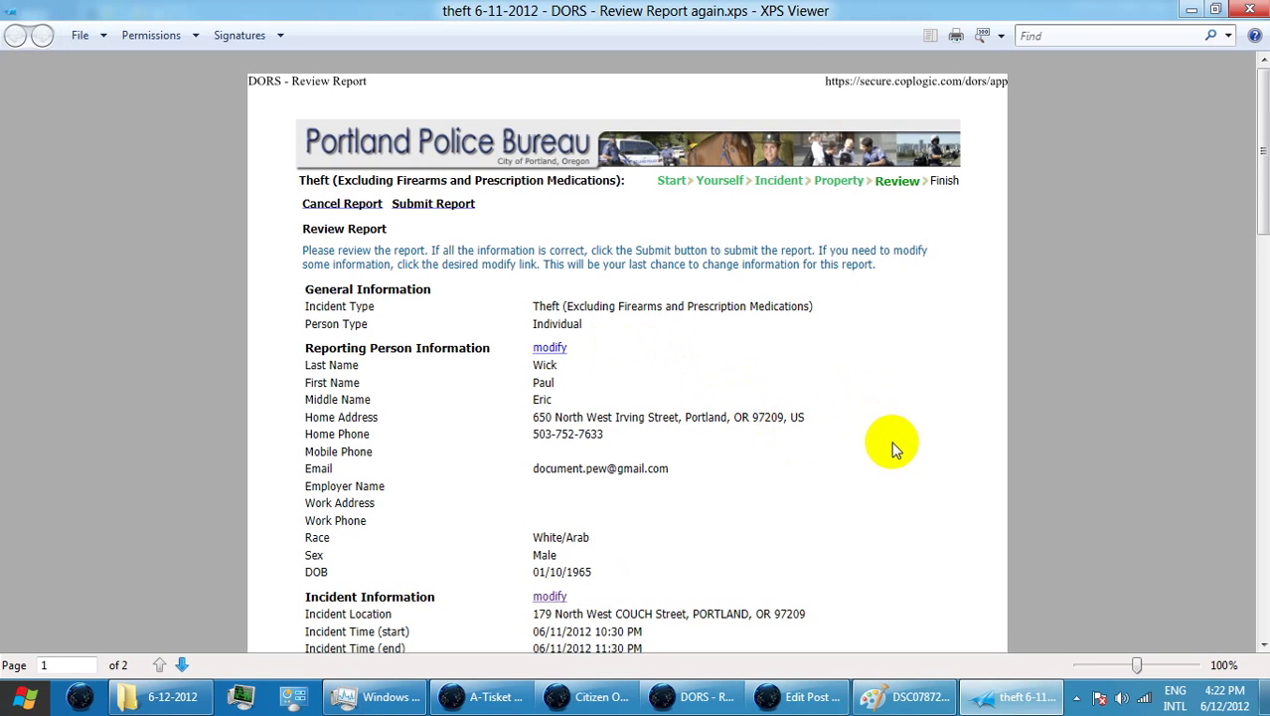
scroll(892, 449, down, 5)
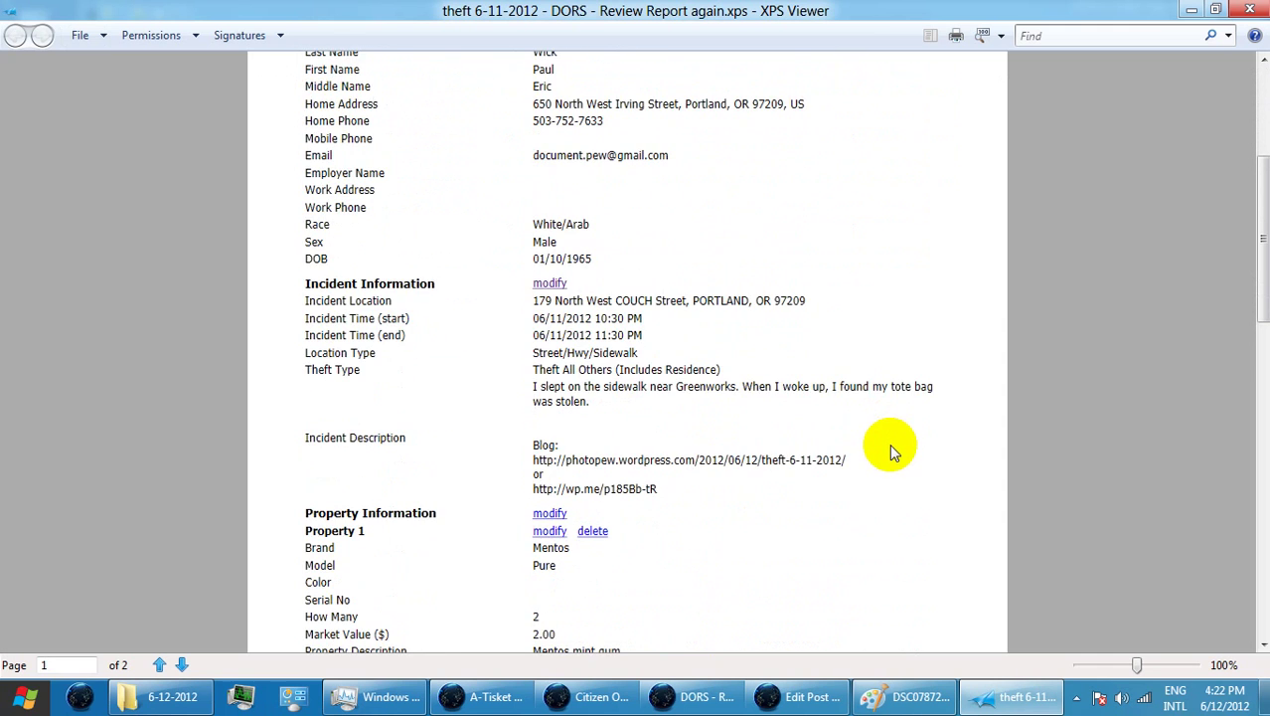
scroll(889, 443, down, 13)
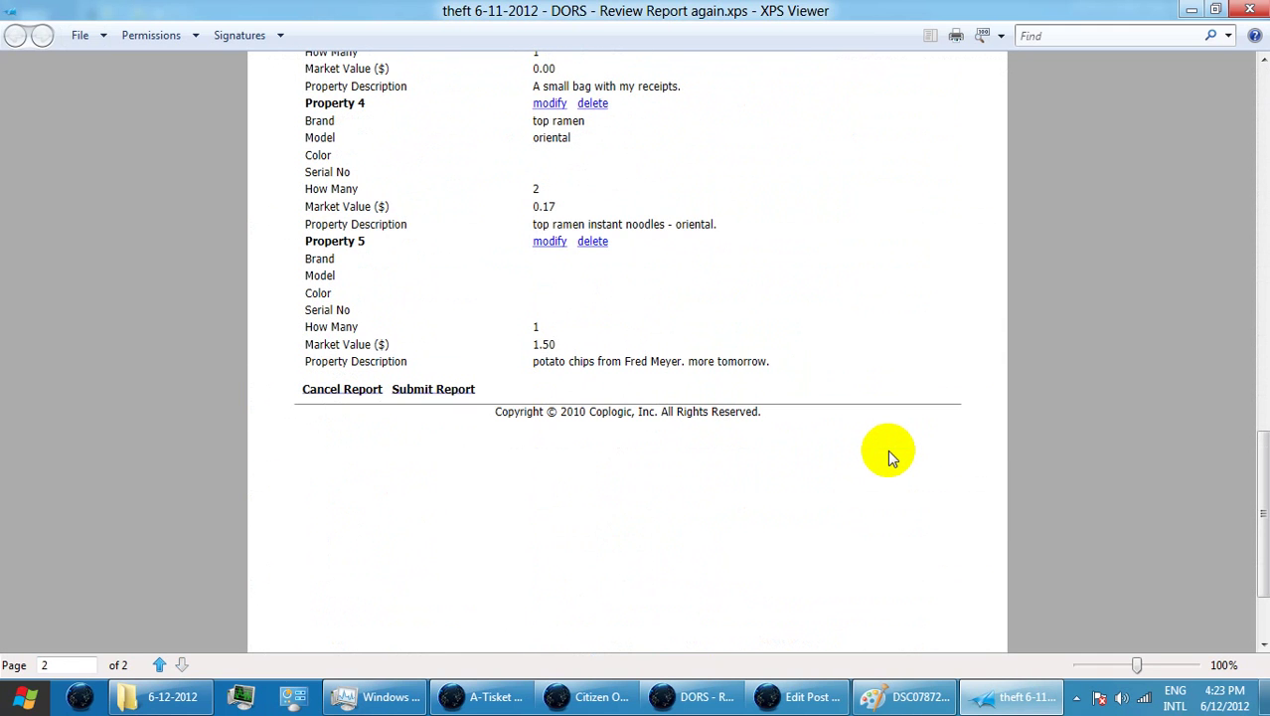
scroll(887, 449, up, 12)
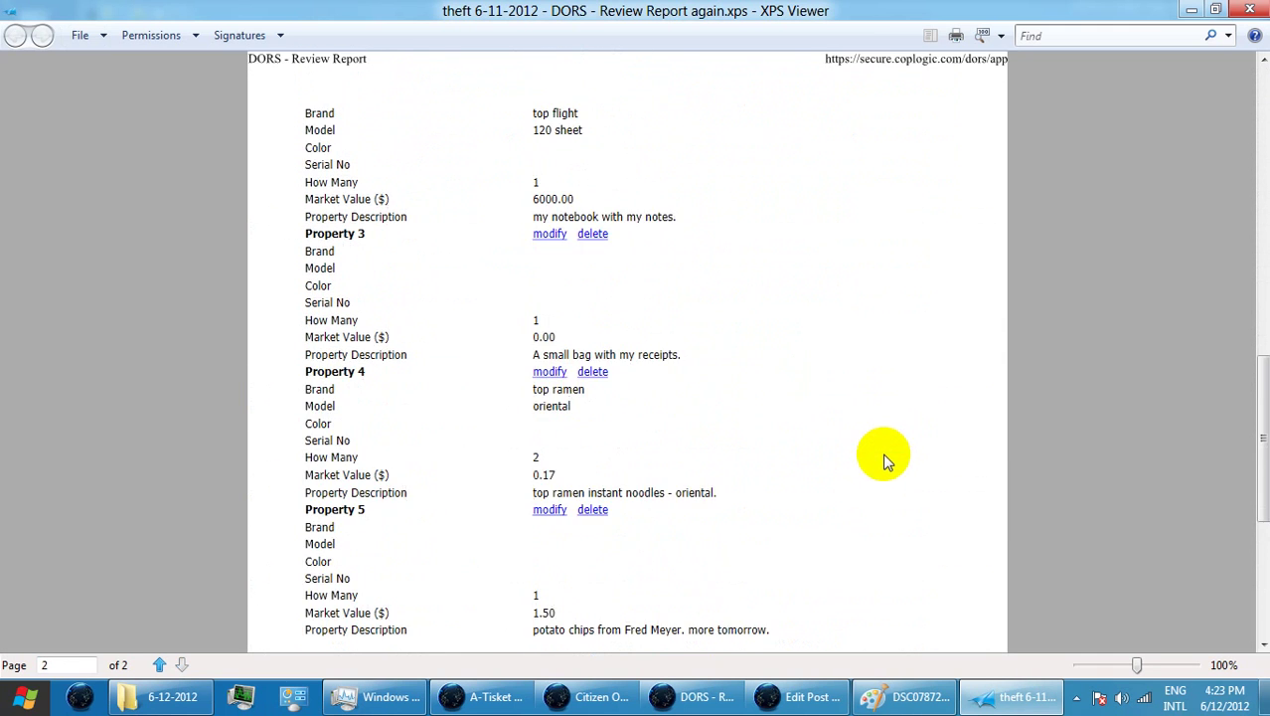
scroll(885, 438, up, 5)
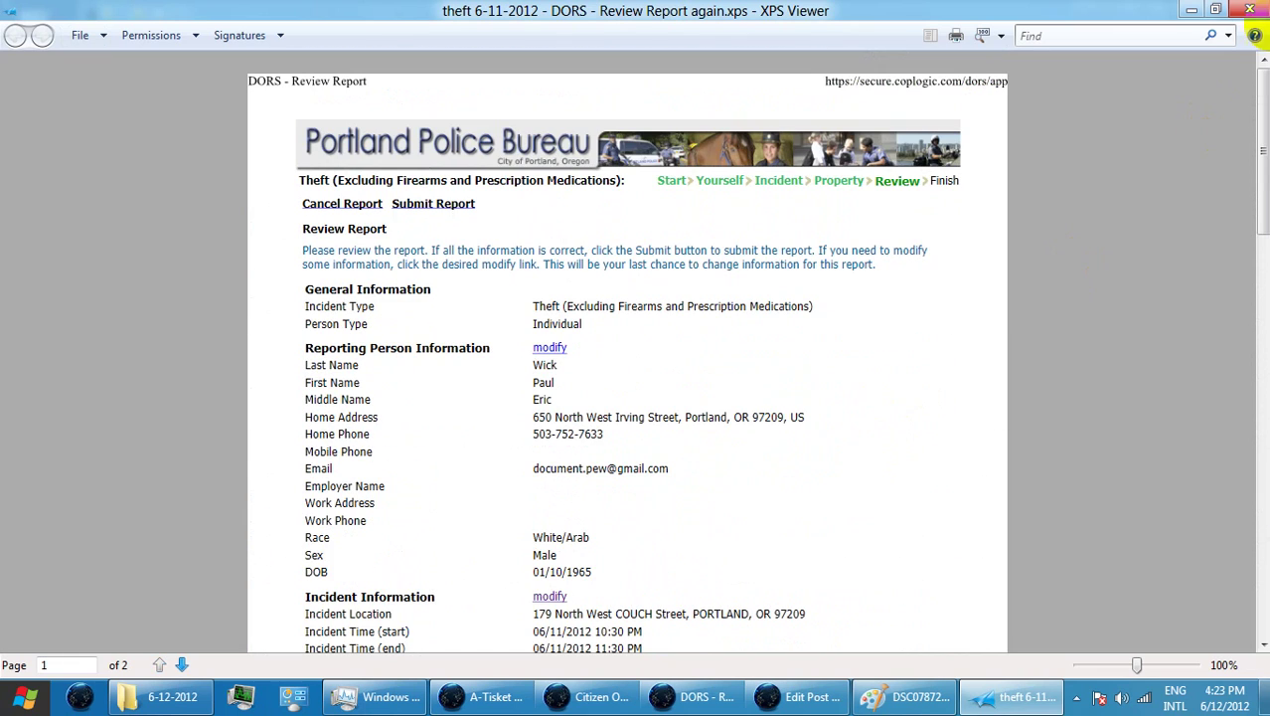
Close the XPS printout, return from File Explorer to the report review page and submit the theft report.
click(1248, 12)
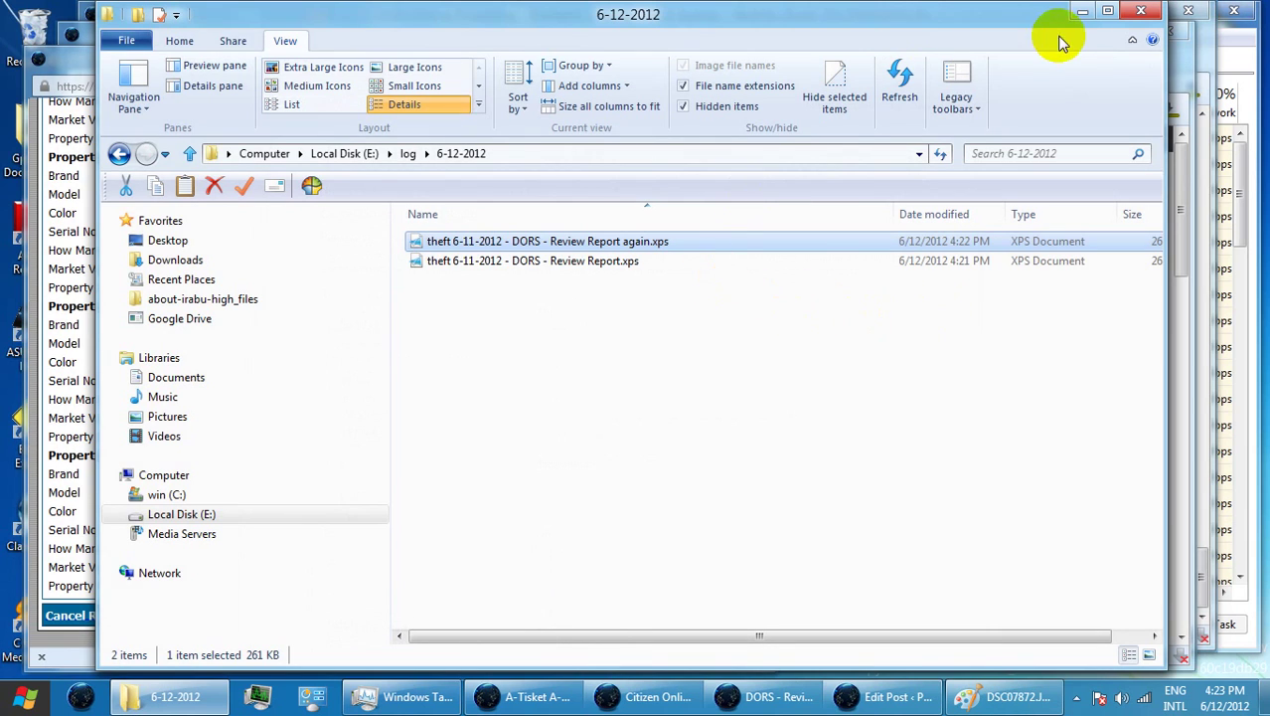
click(1077, 14)
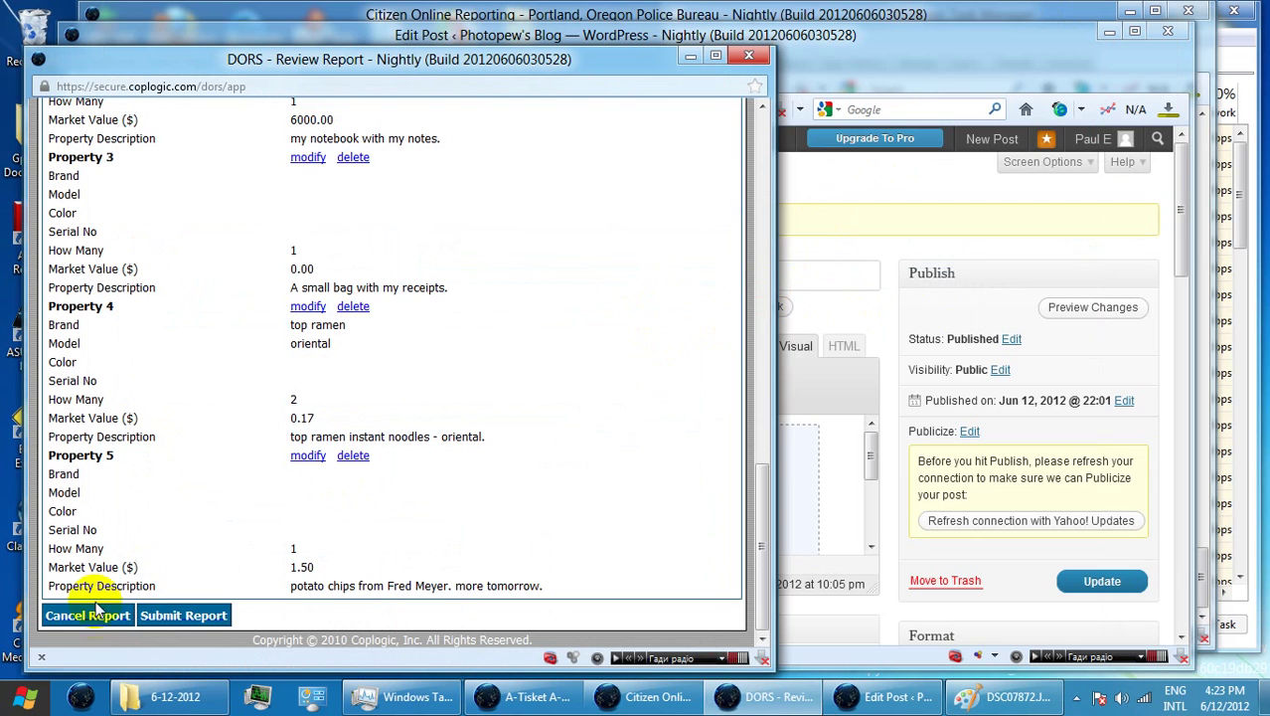
click(183, 618)
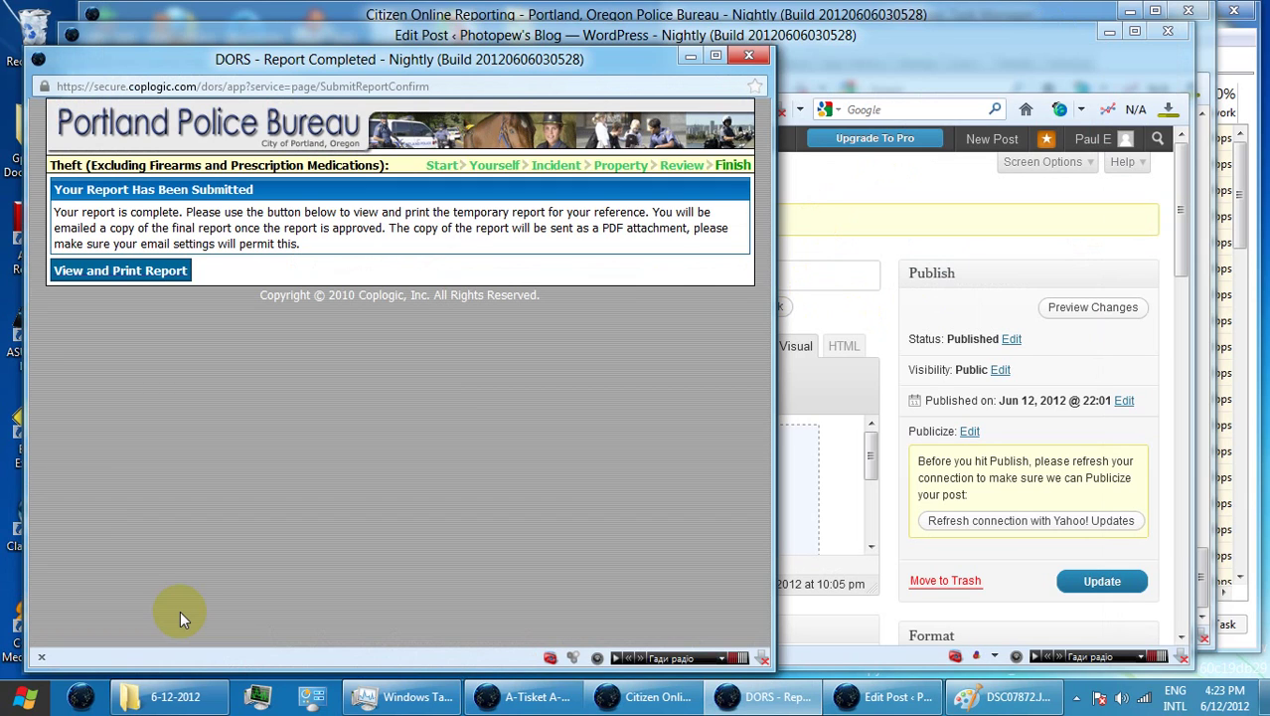
View the printable temporary report and print all of its pages with Microsoft XPS Document Writer.
click(125, 272)
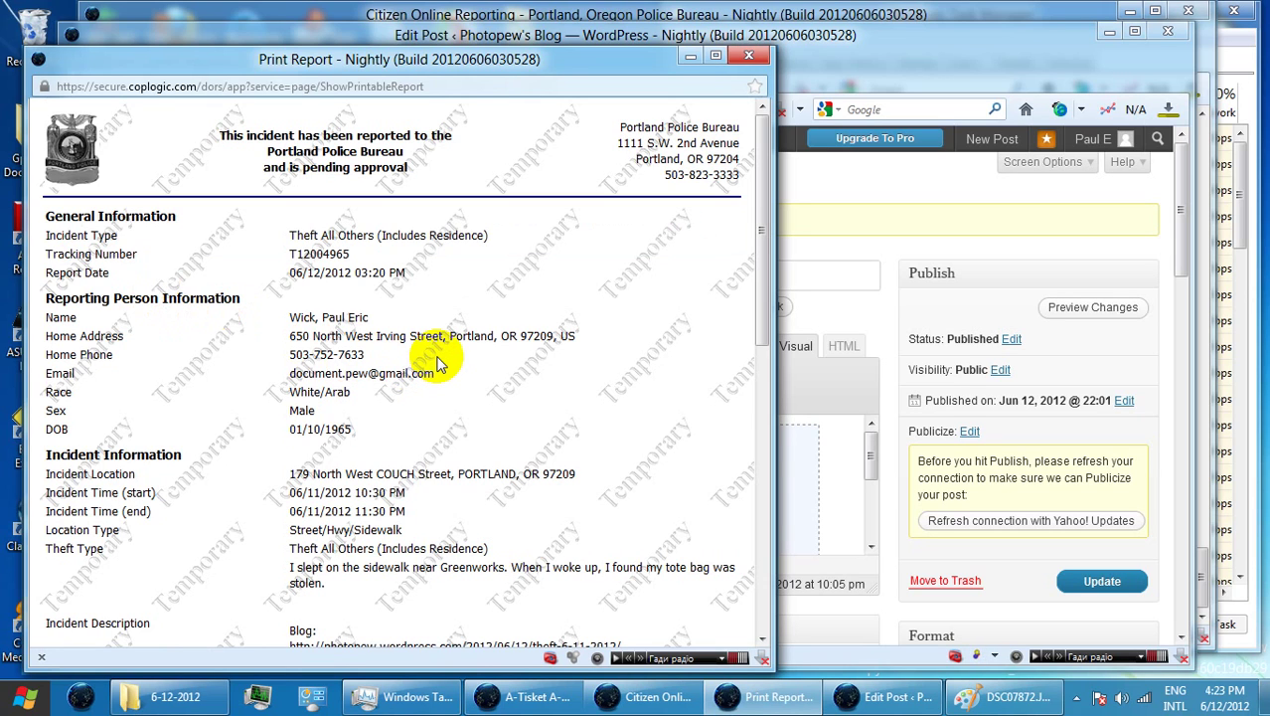
scroll(463, 438, down, 10)
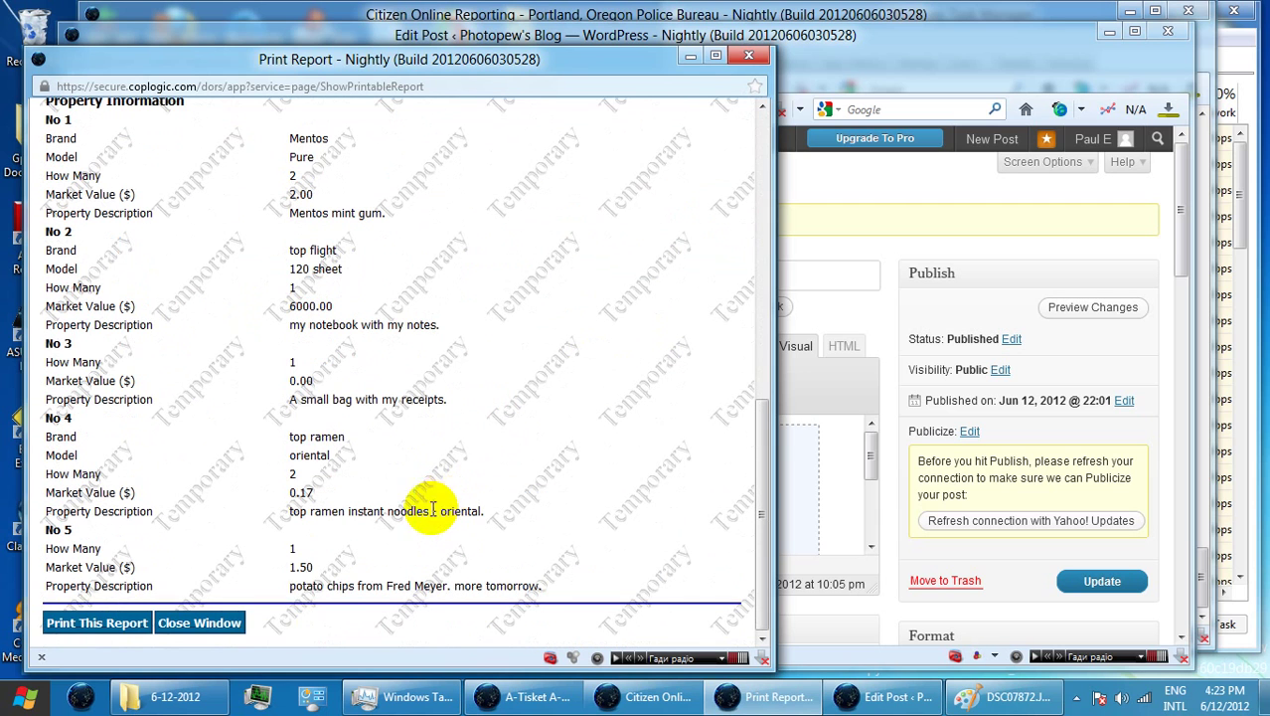
click(100, 623)
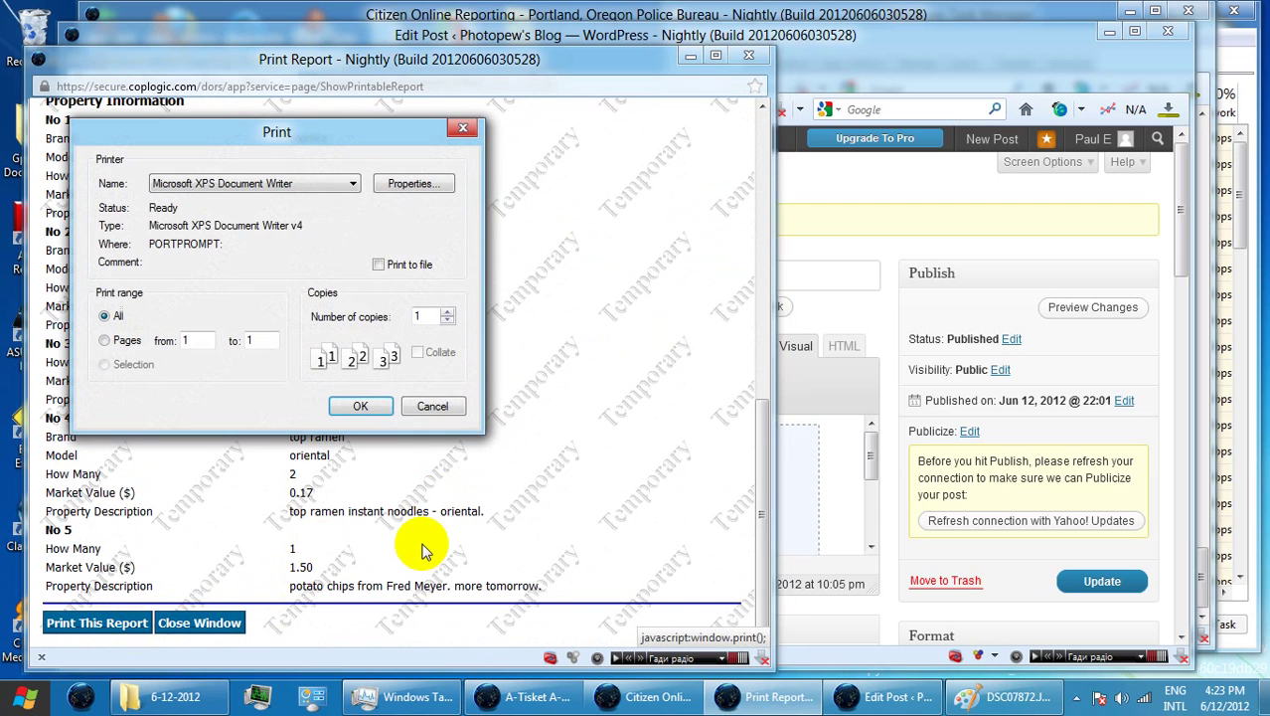
click(365, 407)
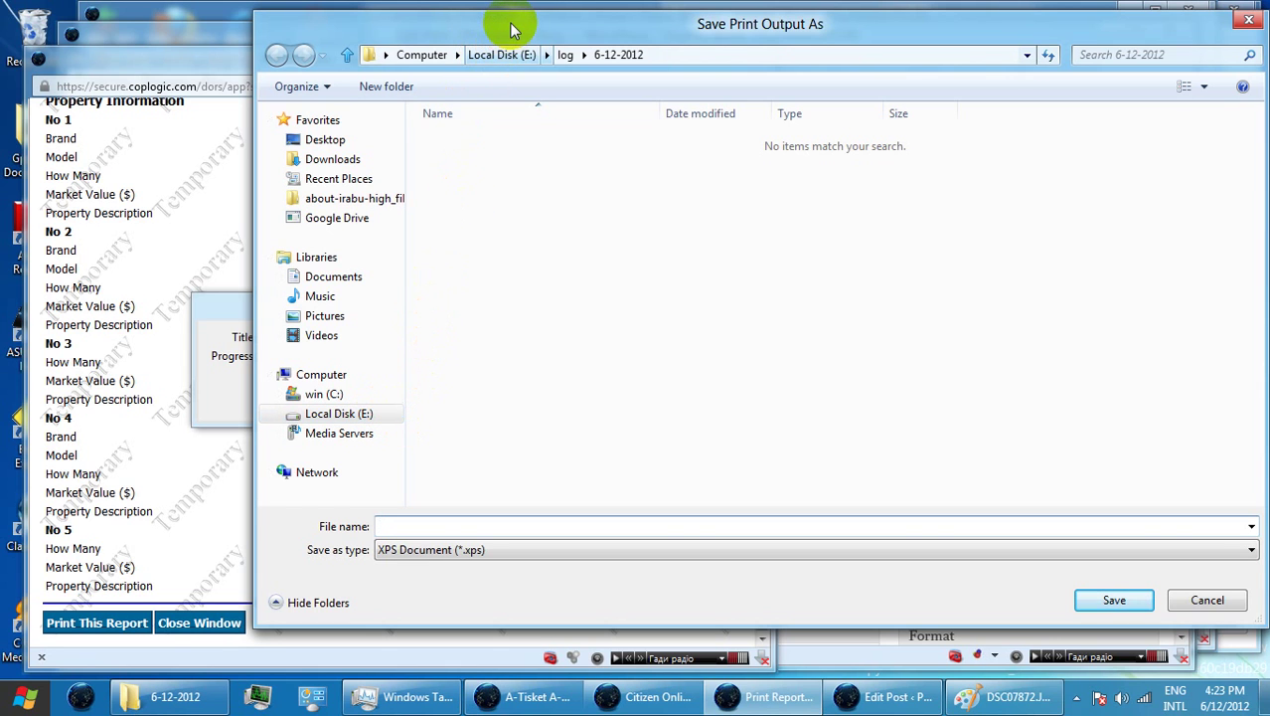
Save the print output as "theft 6-11-2012 - DORS - Print Report.xps" in the log\6-12-2012 folder and close the report window.
drag(512, 30, 412, 47)
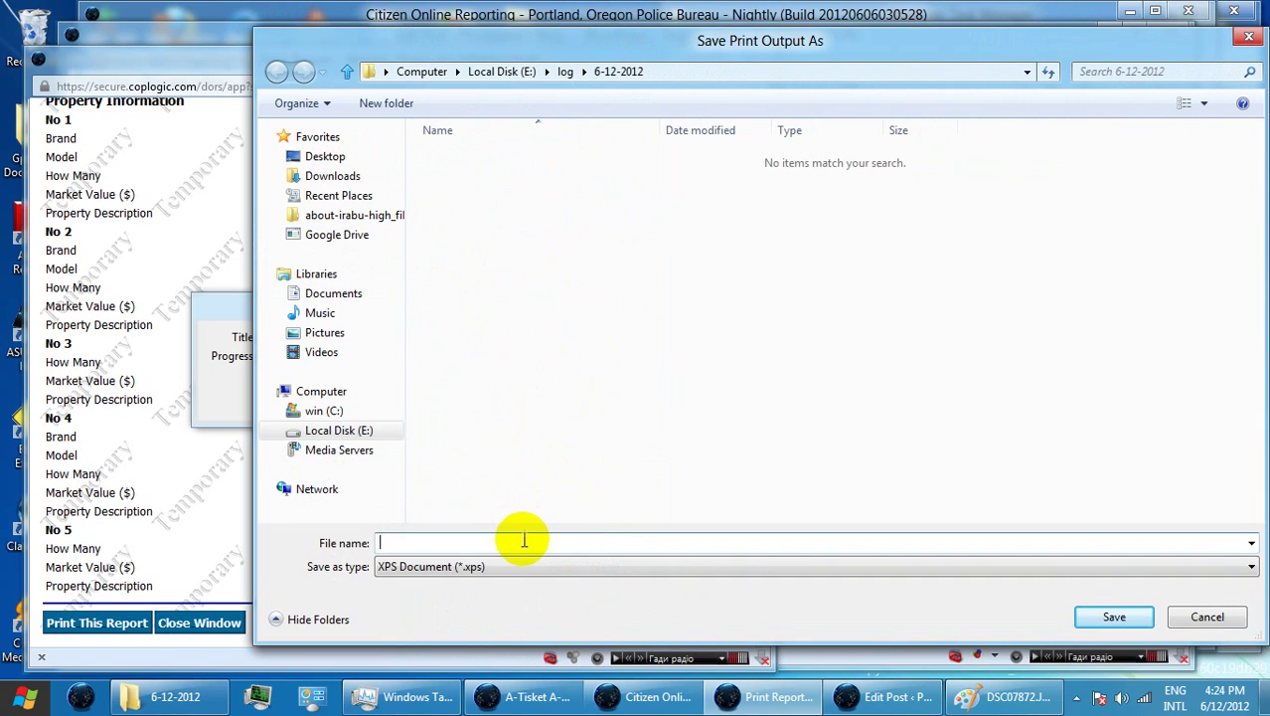
text(theft)
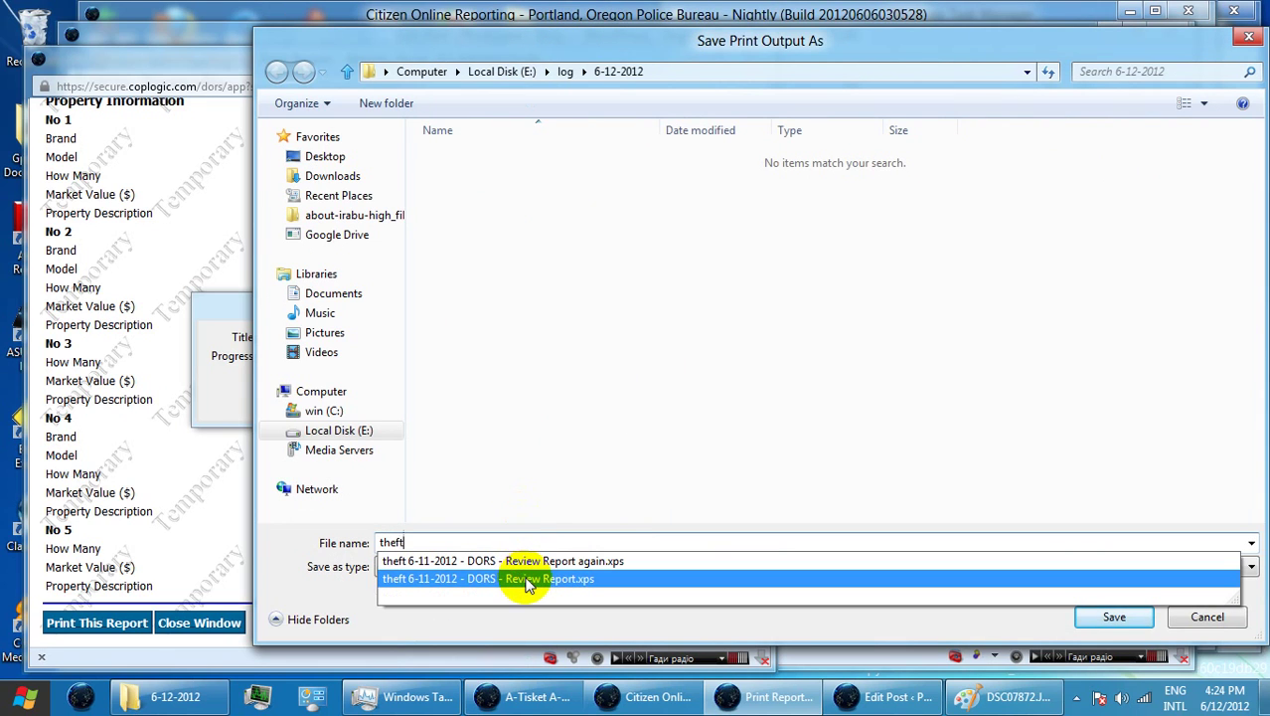
click(522, 578)
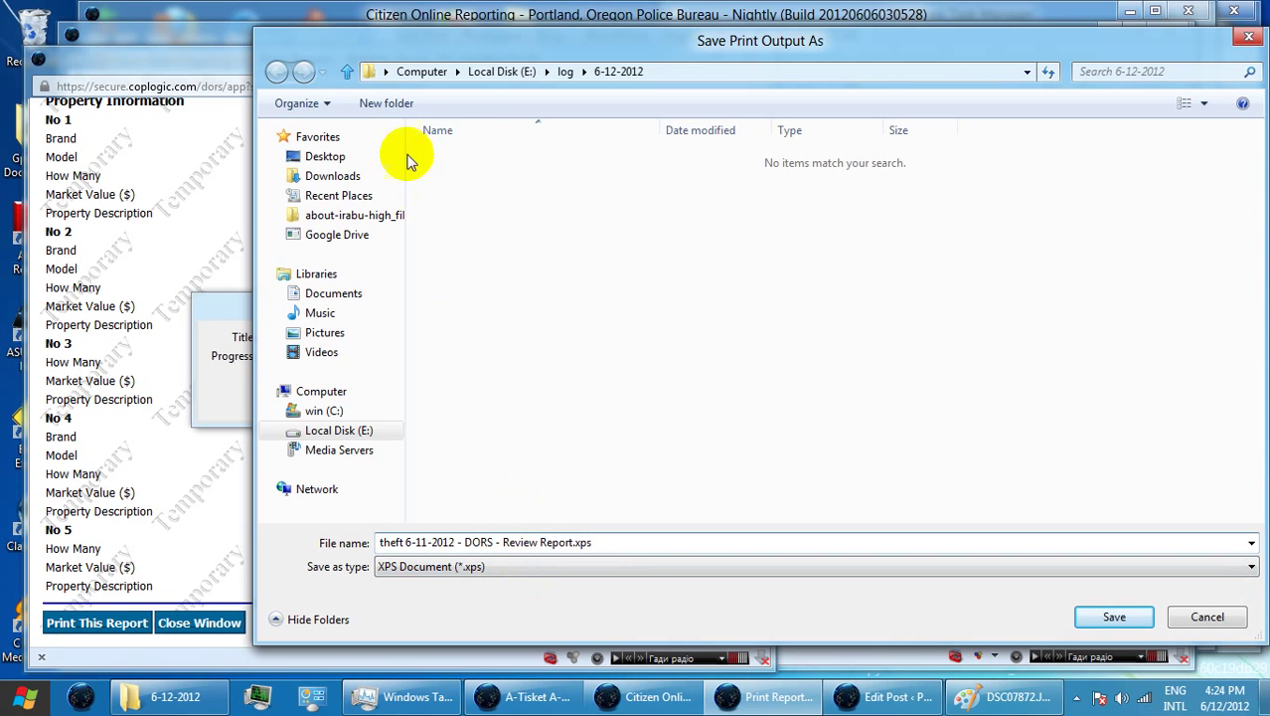
mouse_move(399, 57)
mouse_down()
mouse_move(545, 38)
mouse_move(401, 39)
mouse_up()
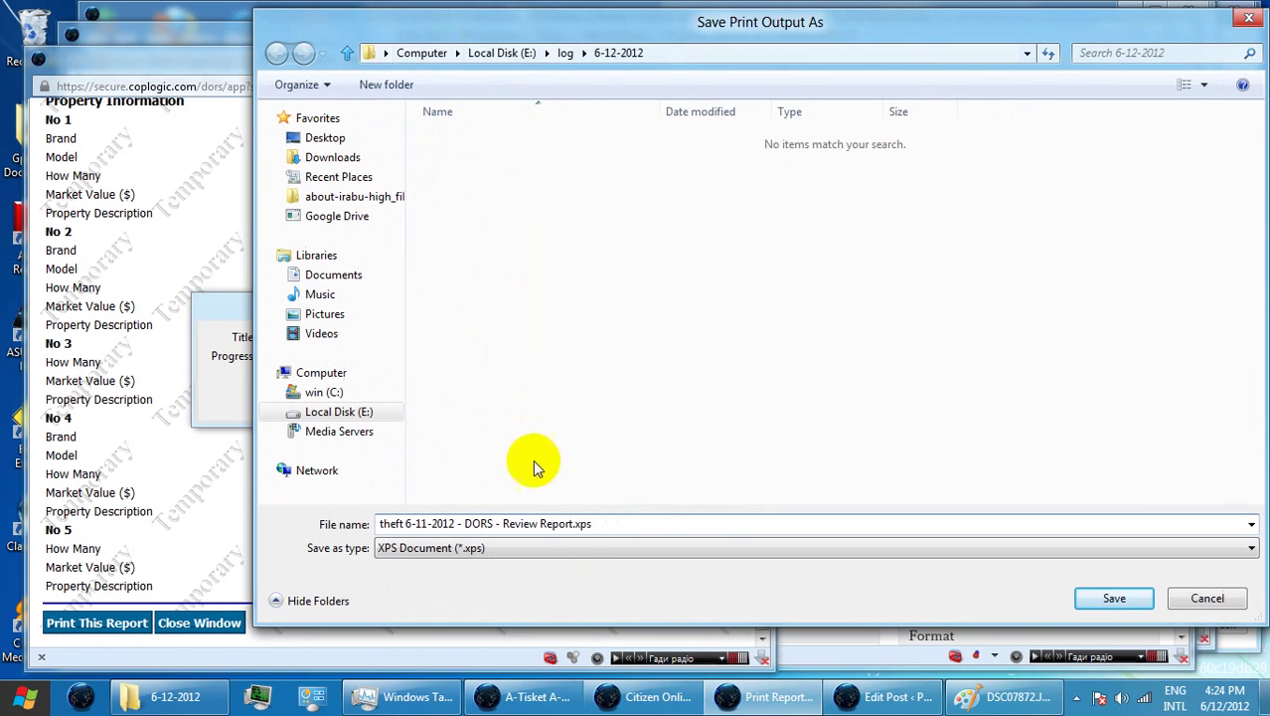
double_click(522, 523)
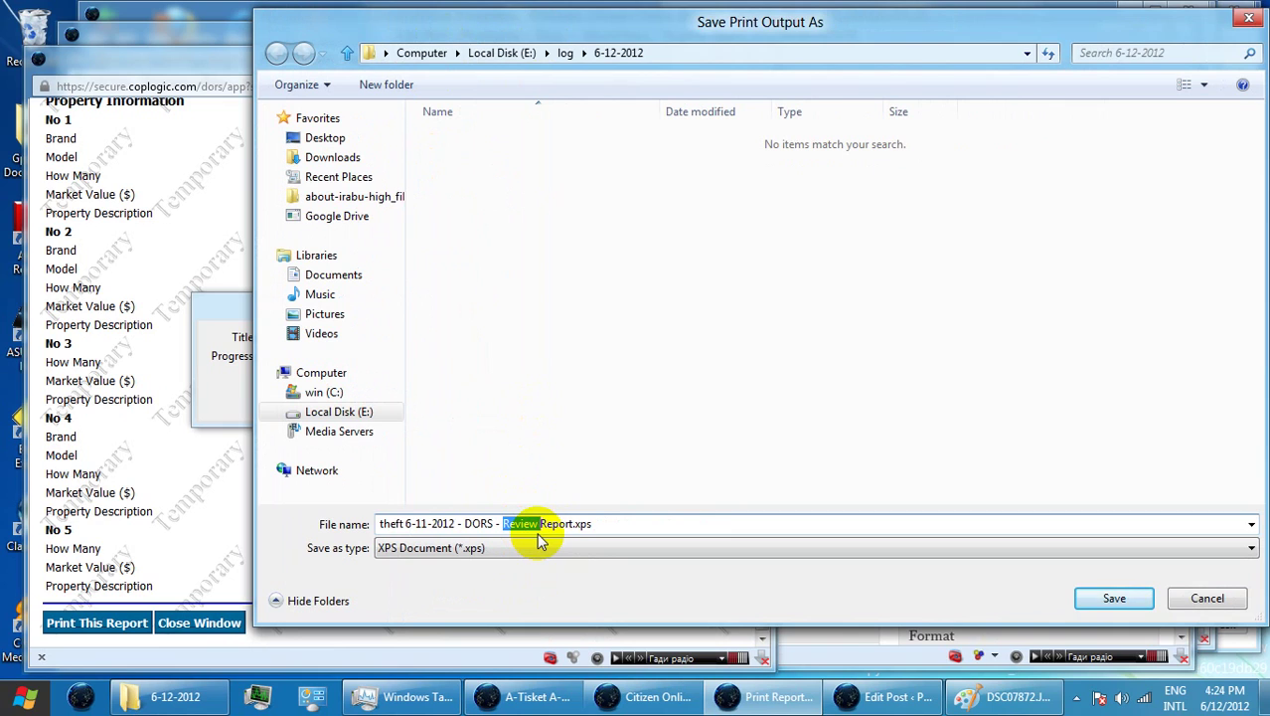
text(Print)
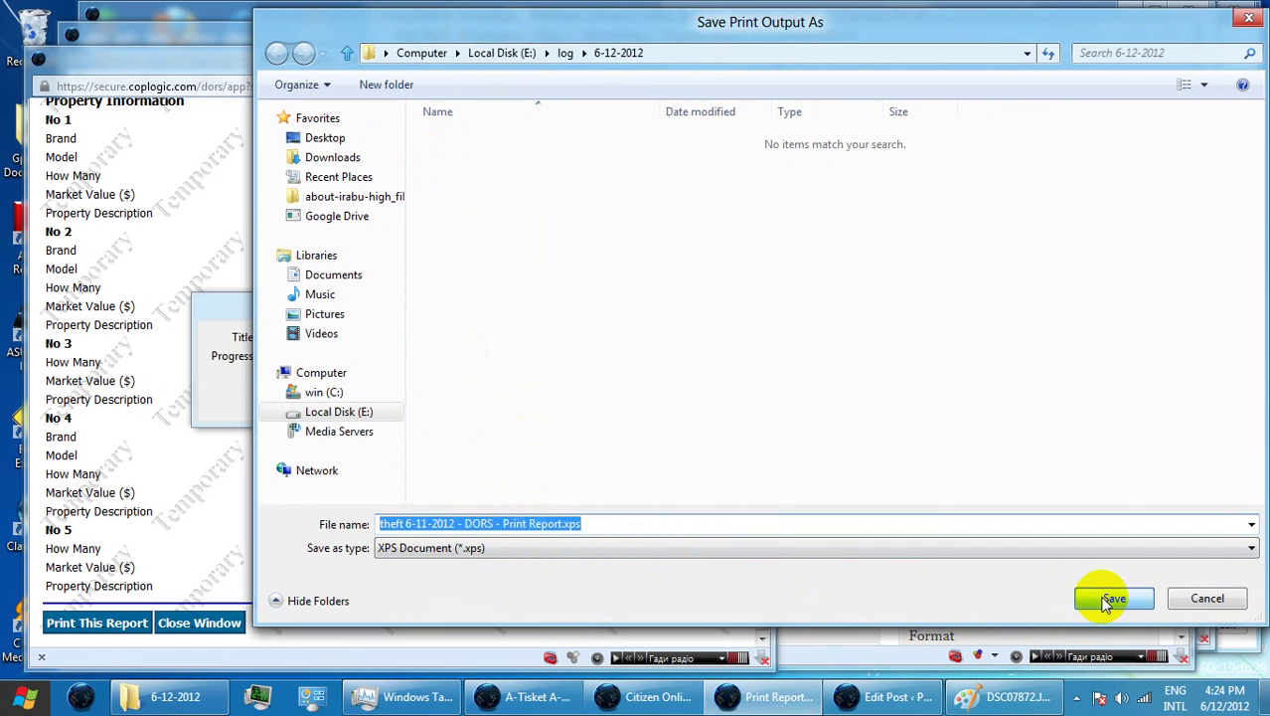
click(1107, 600)
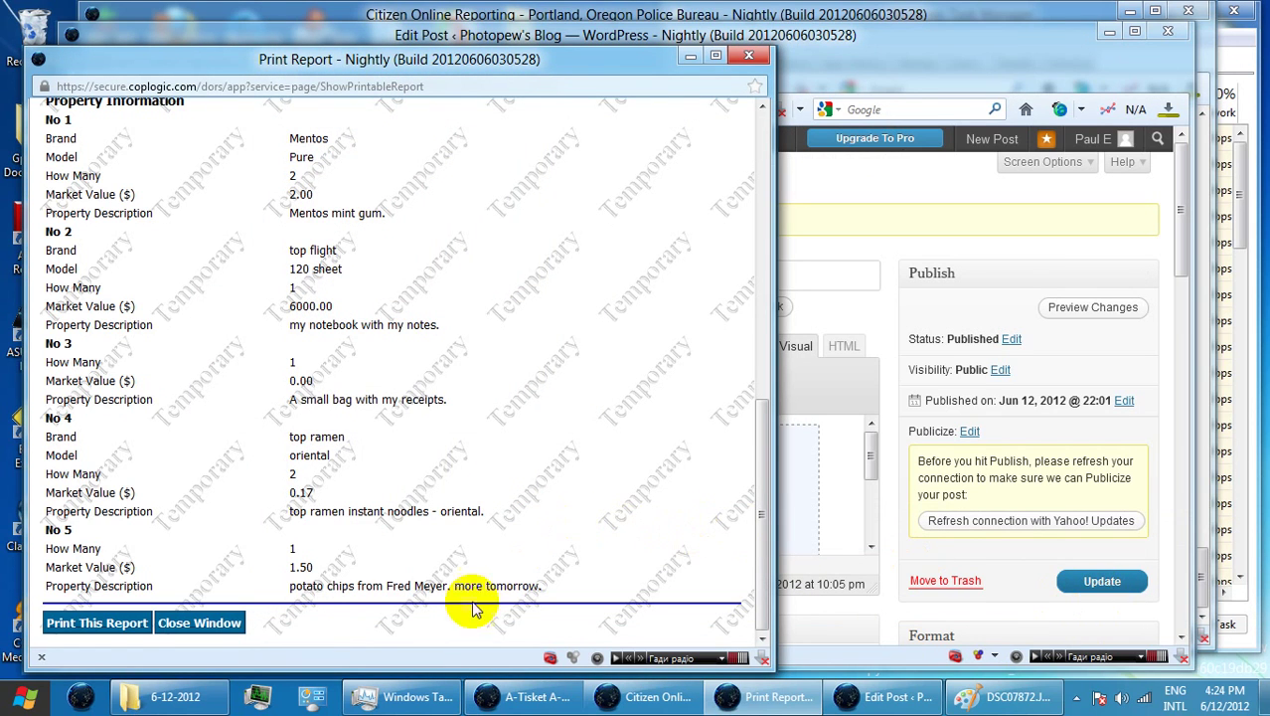
click(228, 636)
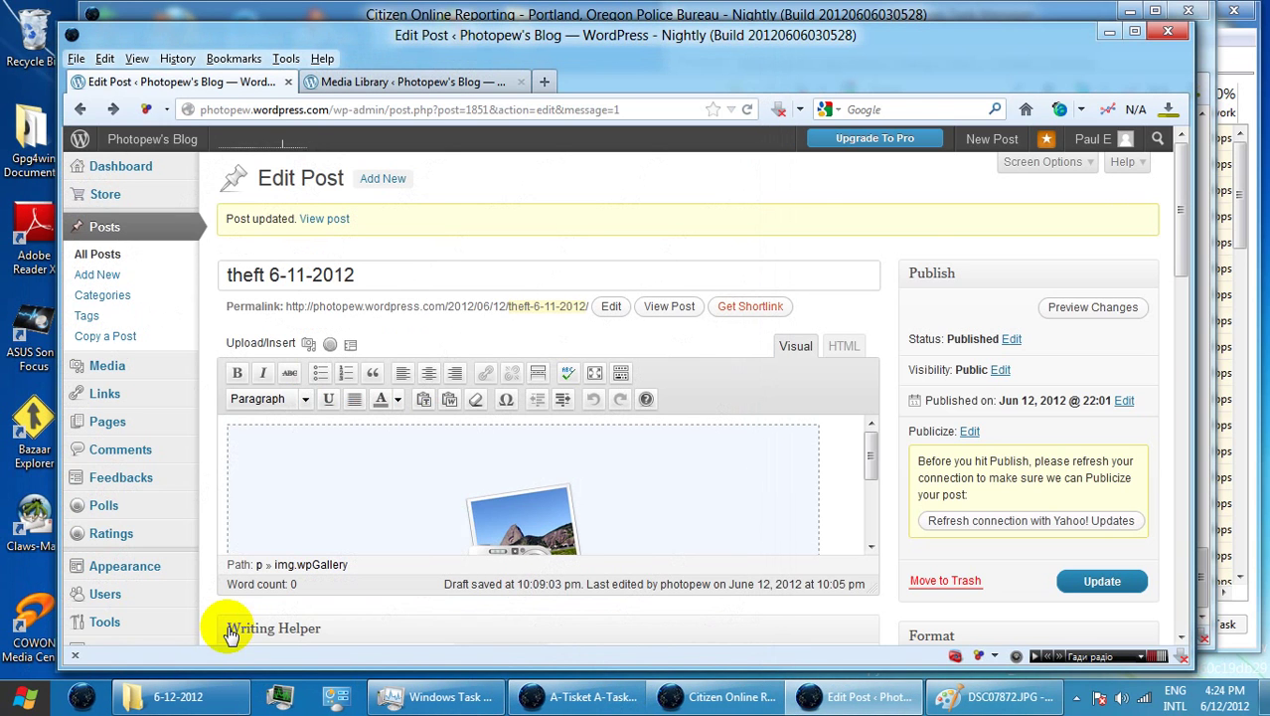